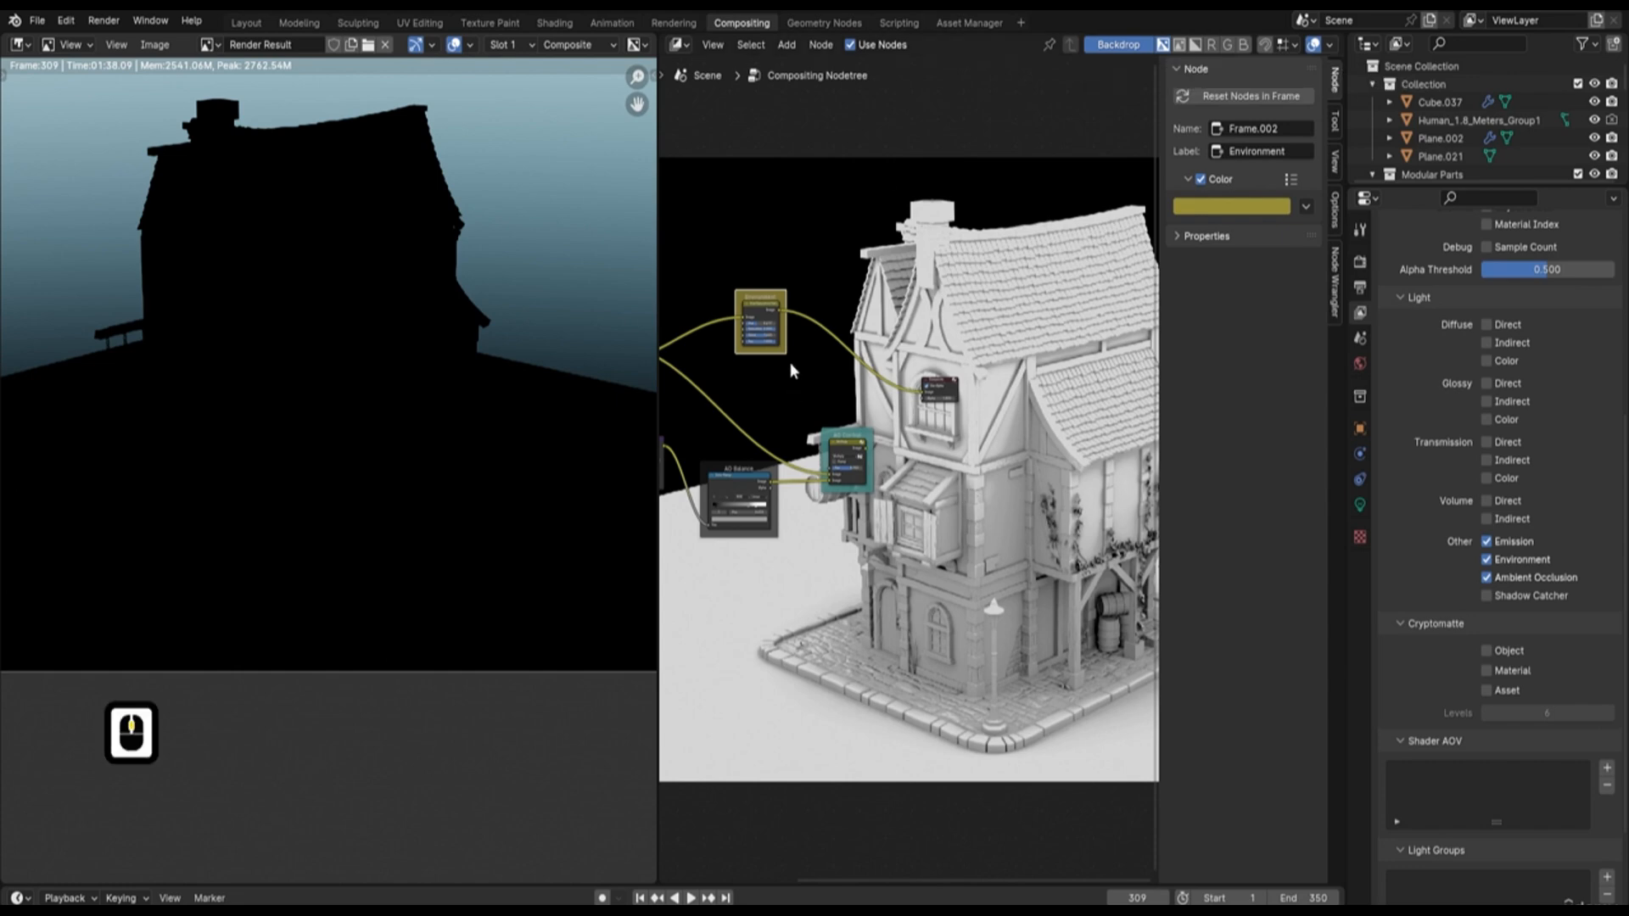
Add a Hue/Saturation/Value node fed by the Render Layers Emit output and place it below the AO Balance frame
{"action": "scroll", "coordinate": [793, 374], "scroll_direction": "down", "scroll_amount": 2}
{"action": "scroll", "coordinate": [755, 355], "scroll_direction": "up", "scroll_amount": 4}
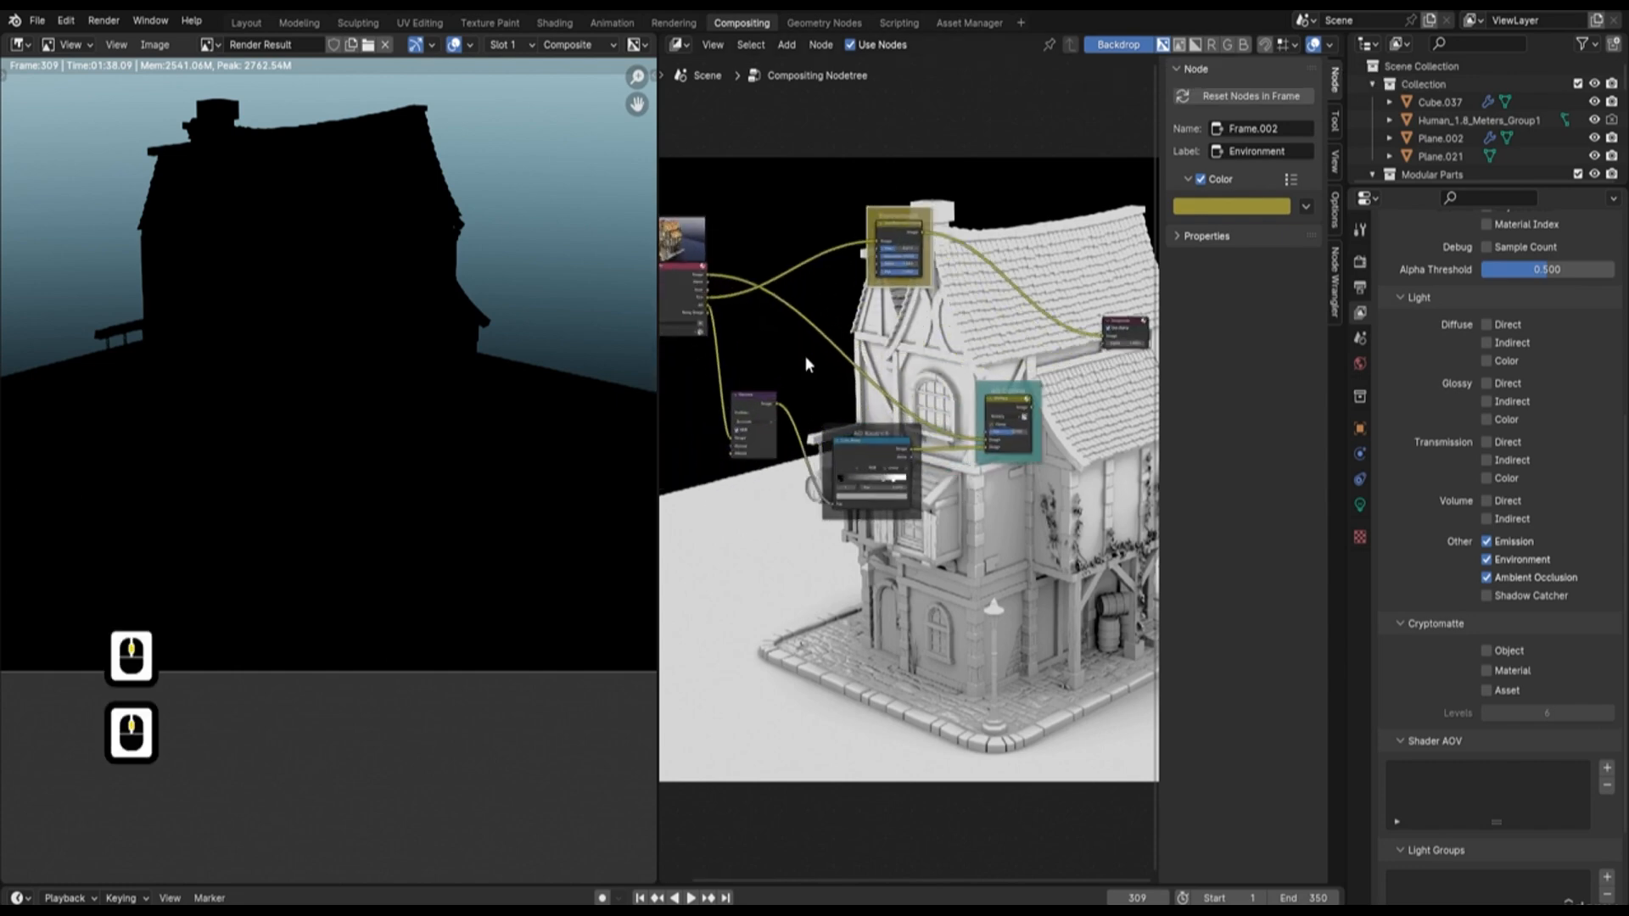
{"action": "middle_click_drag", "start_coordinate": [775, 324], "coordinate": [882, 349]}
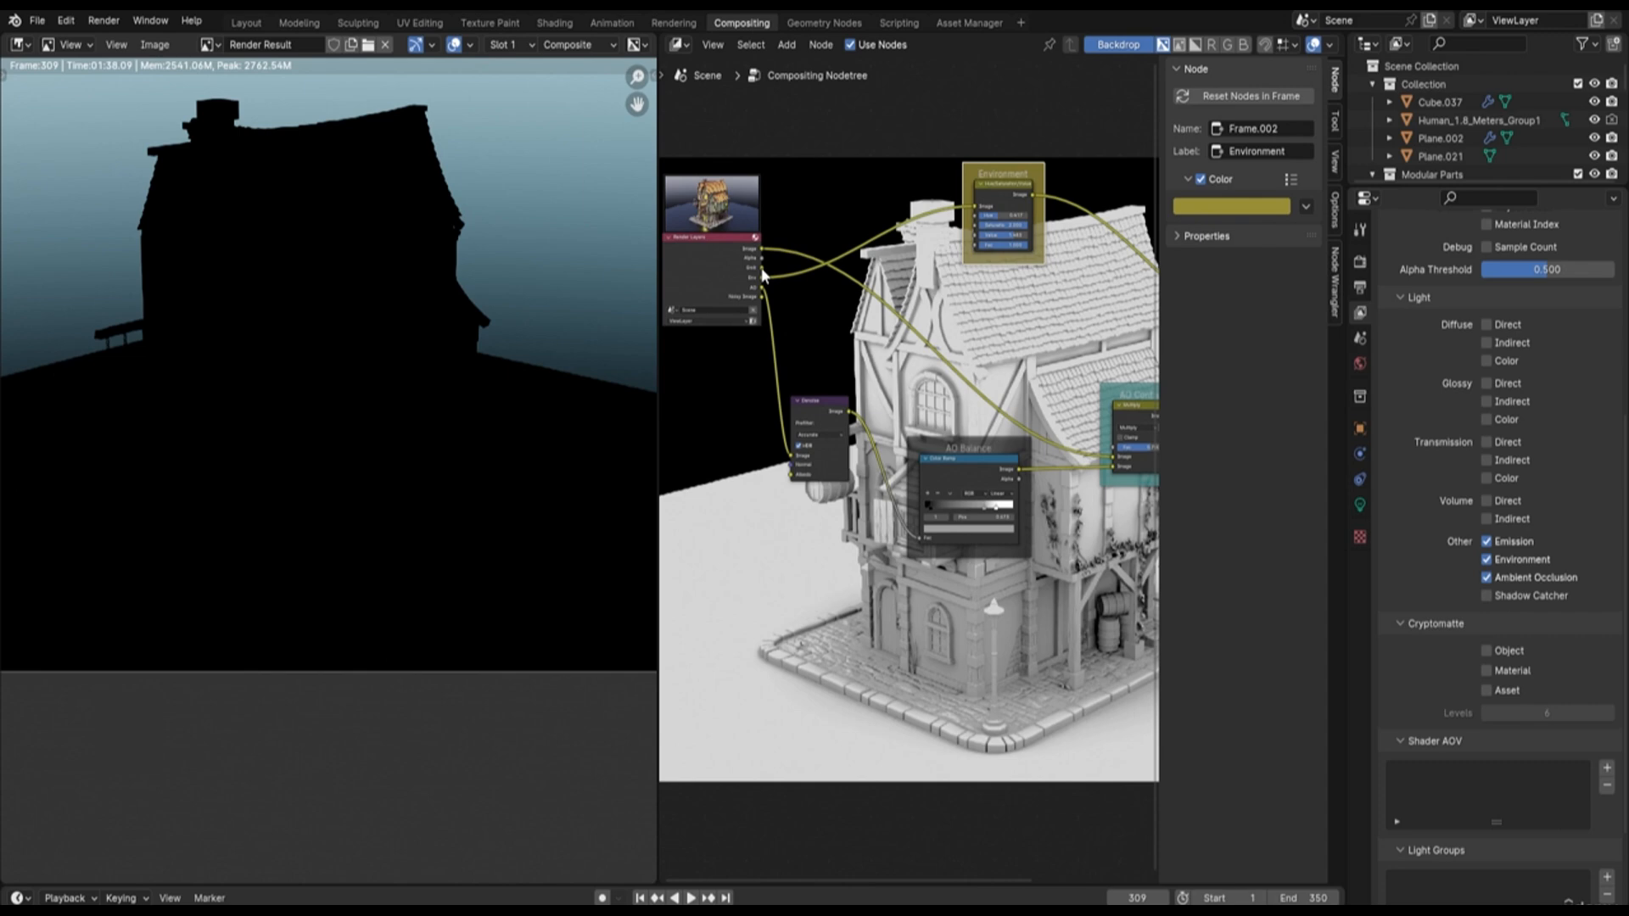
{"action": "scroll", "coordinate": [762, 270], "scroll_direction": "up", "scroll_amount": 5}
{"action": "middle_click_drag", "start_coordinate": [762, 270], "coordinate": [835, 372]}
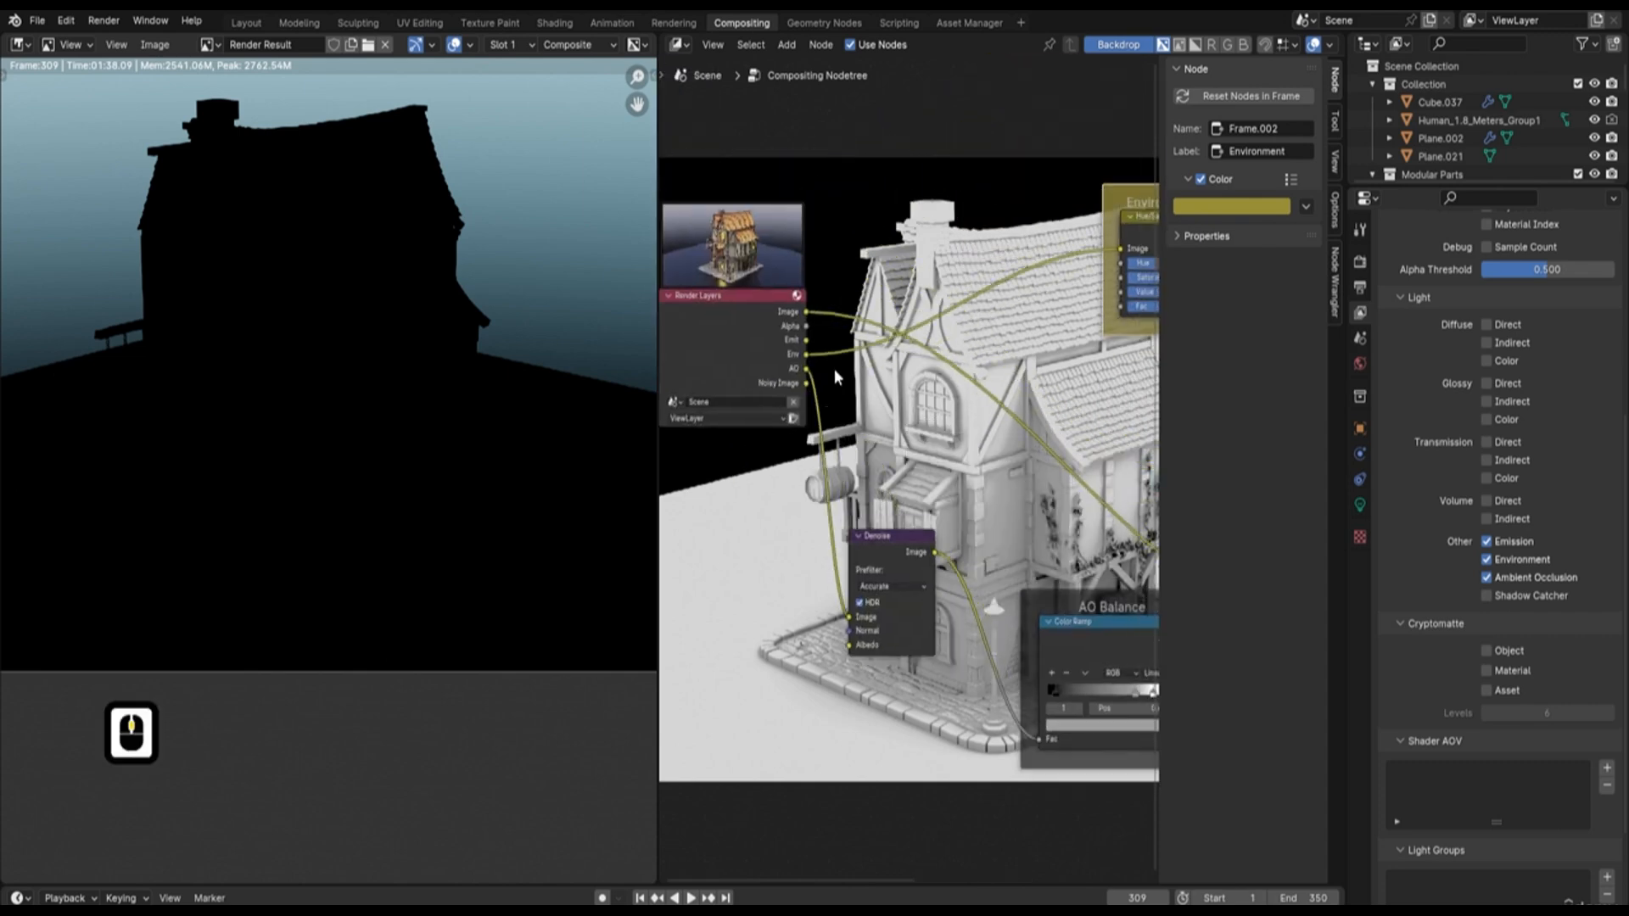
{"action": "scroll", "coordinate": [835, 377], "scroll_direction": "up", "scroll_amount": 1}
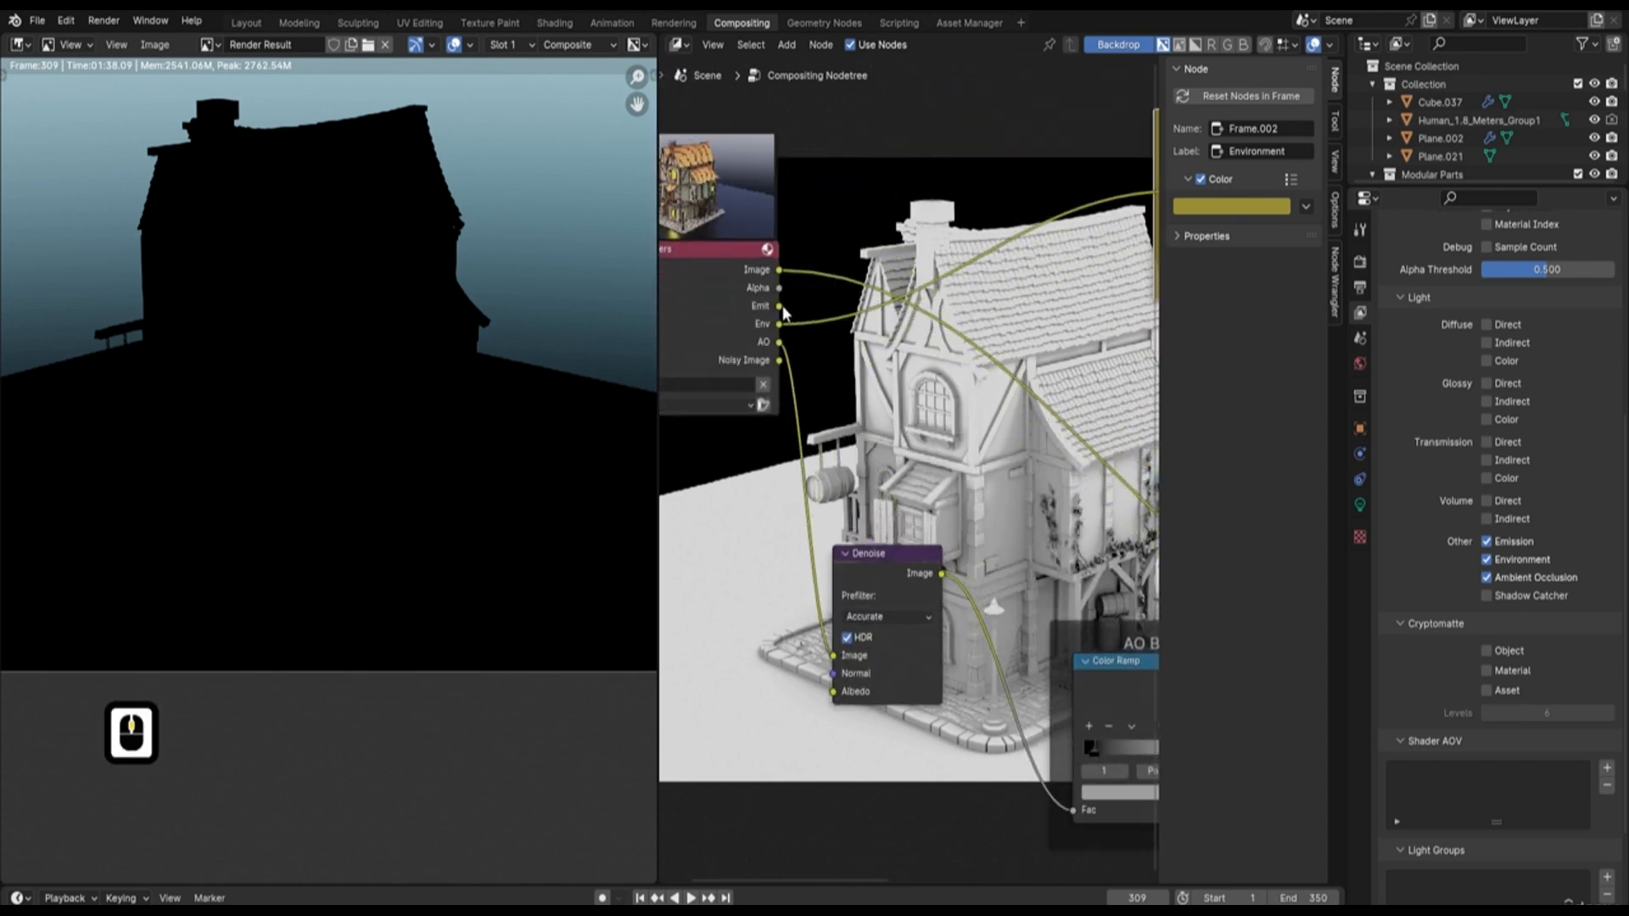
{"action": "left_click_drag", "start_coordinate": [779, 307], "coordinate": [1030, 746]}
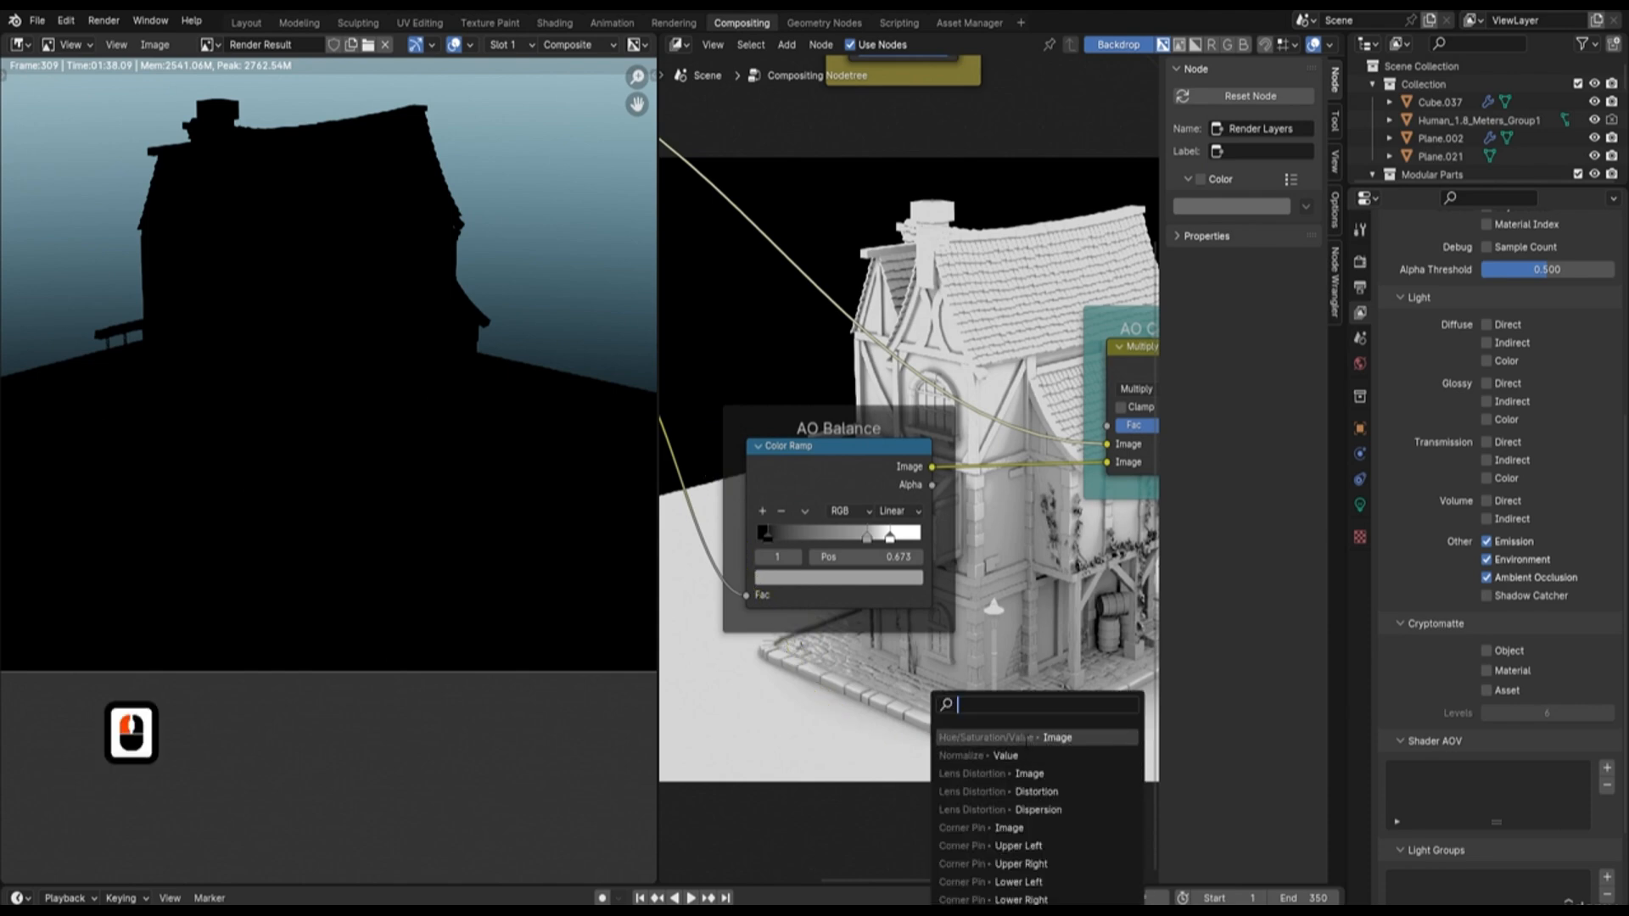
{"action": "type", "text": "hue"}
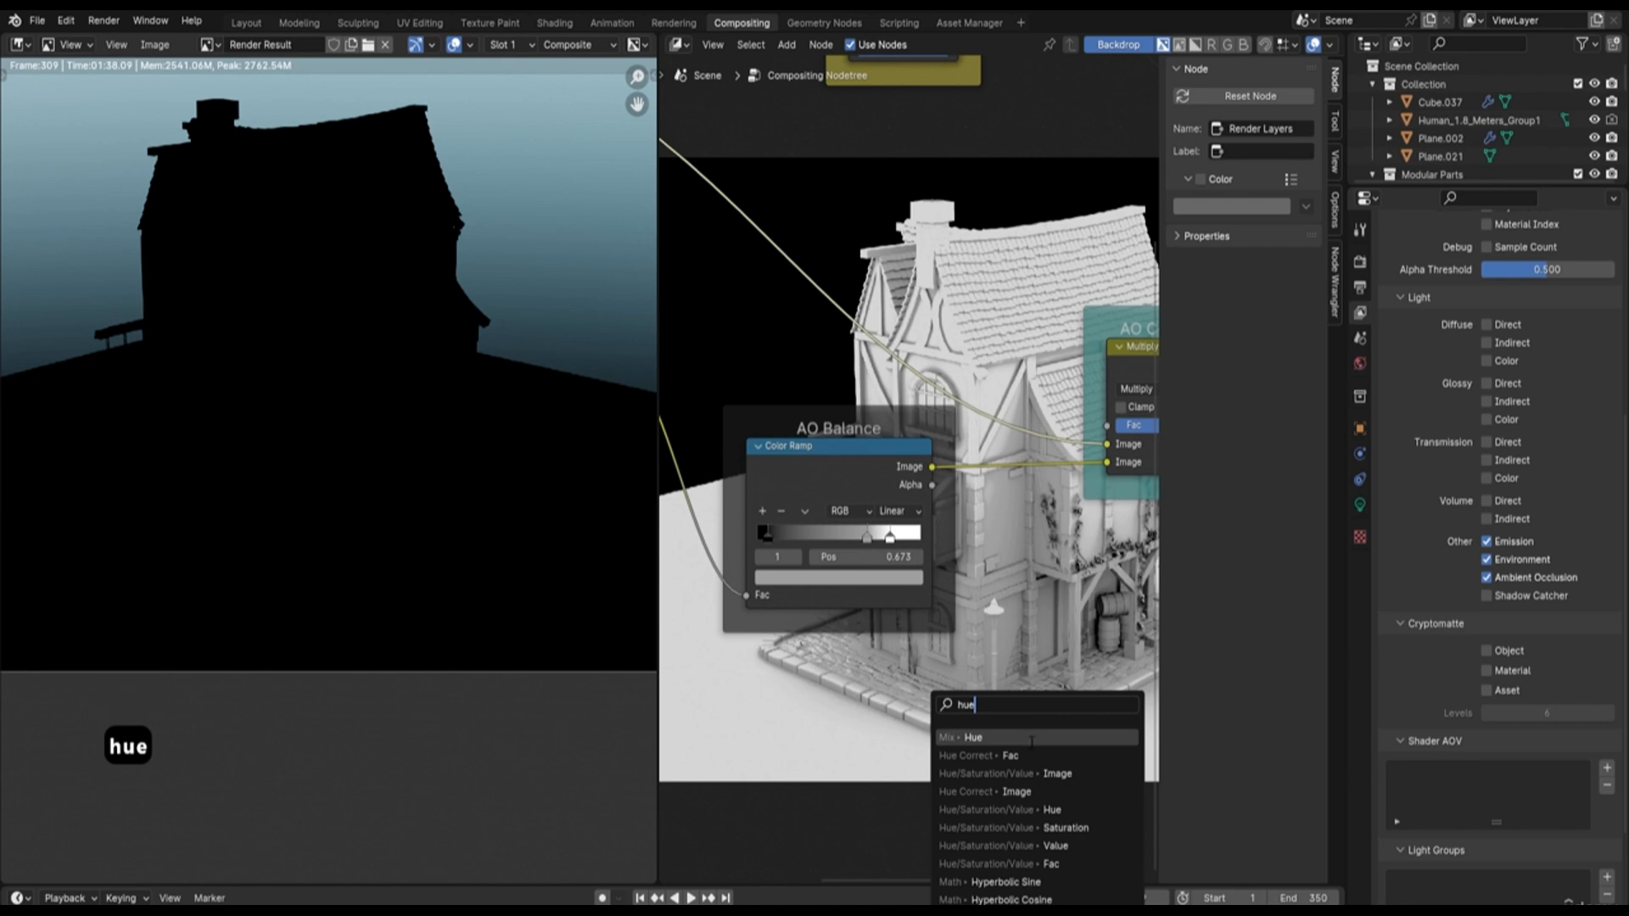
{"action": "scroll", "coordinate": [1026, 751], "scroll_direction": "down", "scroll_amount": 2}
{"action": "left_click", "coordinate": [1027, 756]}
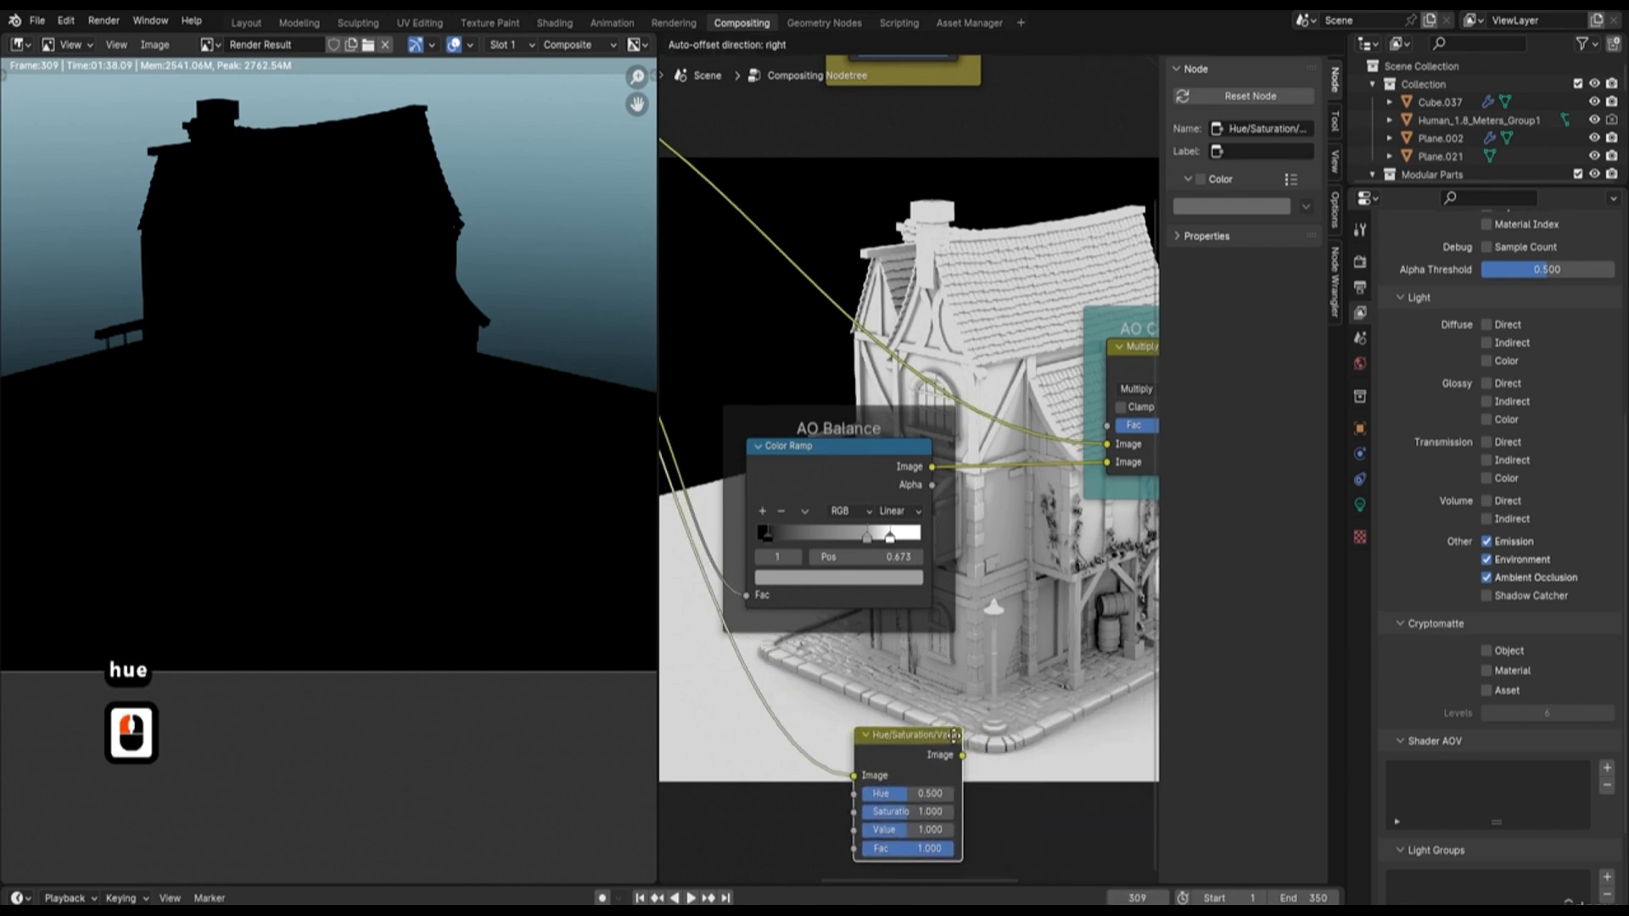
{"action": "left_click", "coordinate": [982, 667]}
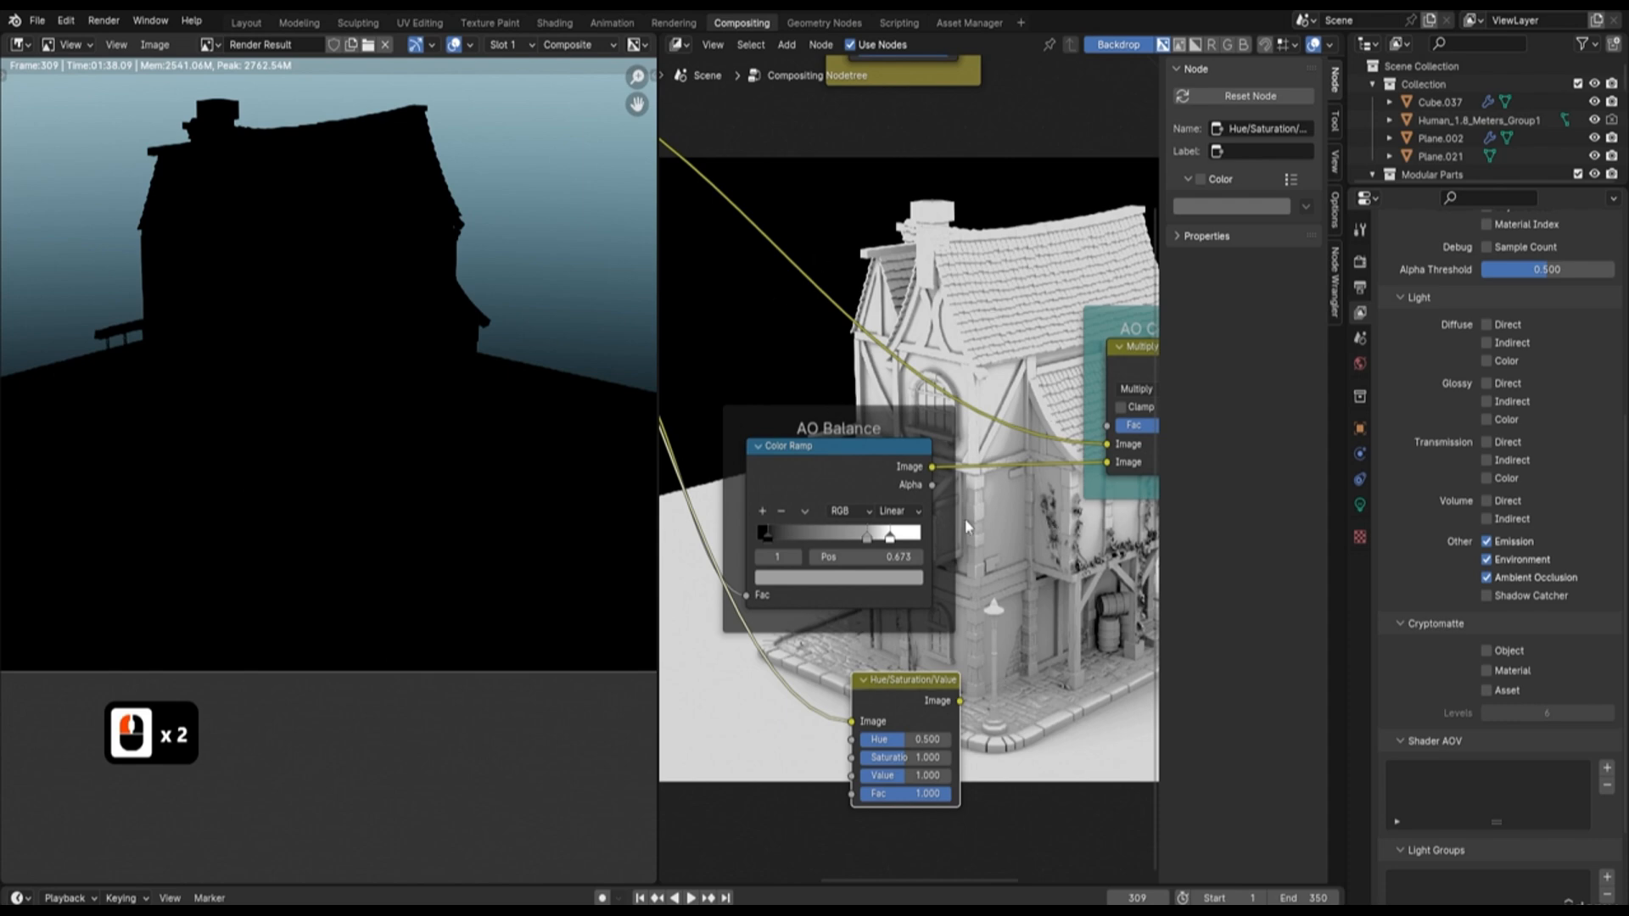
Add a Glare node beside the Hue/Saturation/Value node and feed it that node's image output
{"action": "scroll", "coordinate": [962, 560], "scroll_direction": "down", "scroll_amount": 2}
{"action": "middle_click_drag", "start_coordinate": [1037, 626], "coordinate": [908, 558]}
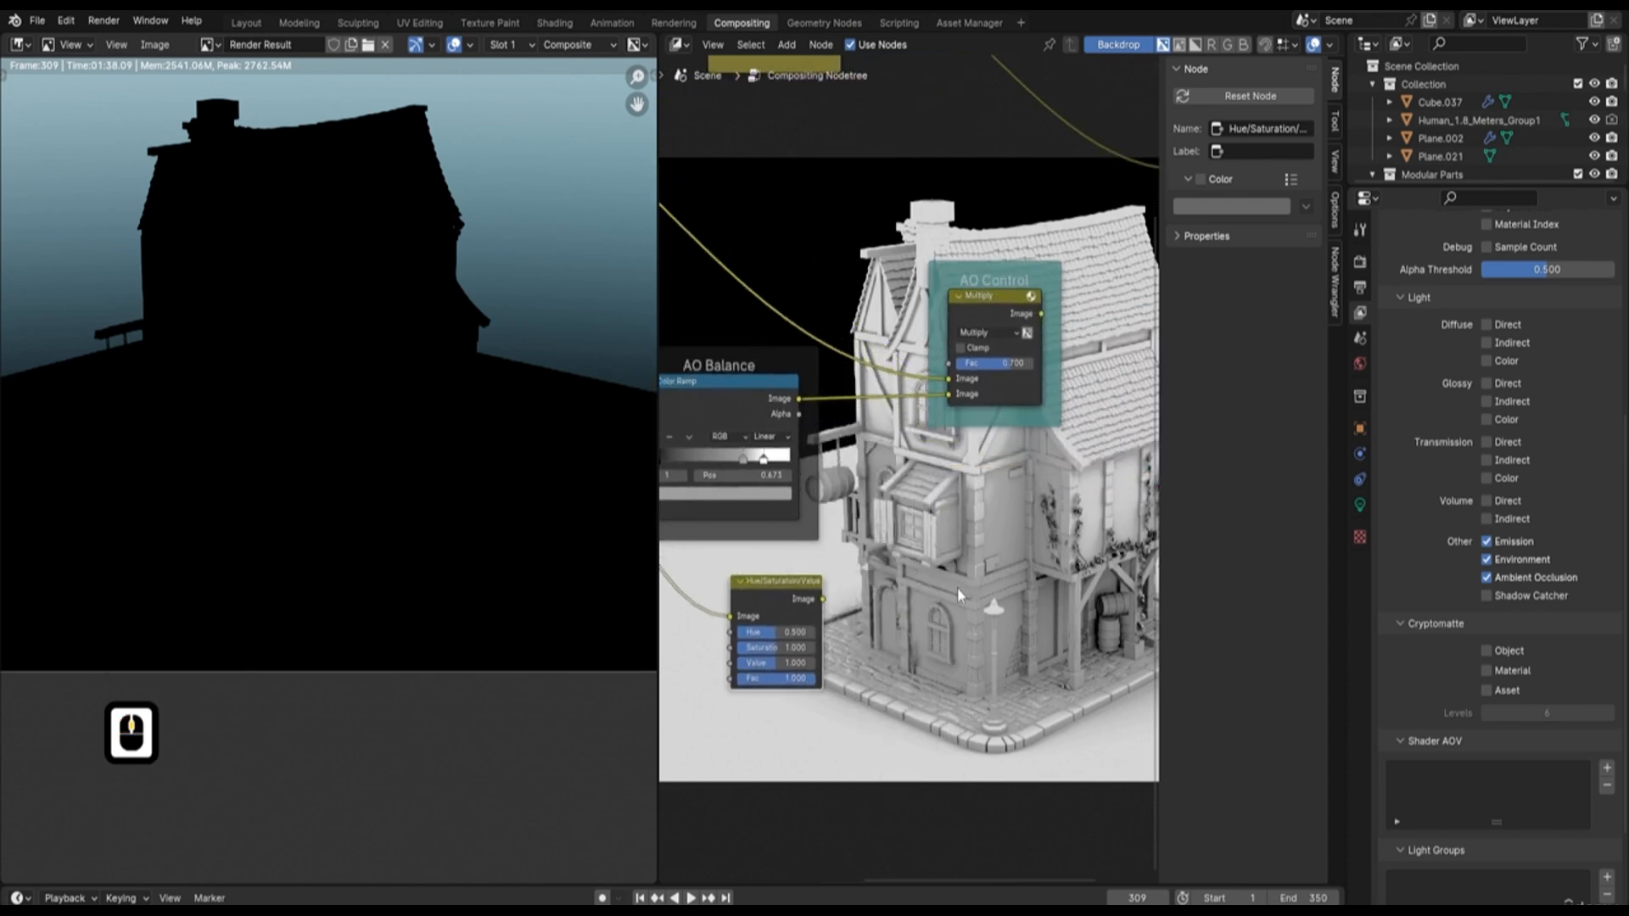
{"action": "key", "text": "shift+a"}
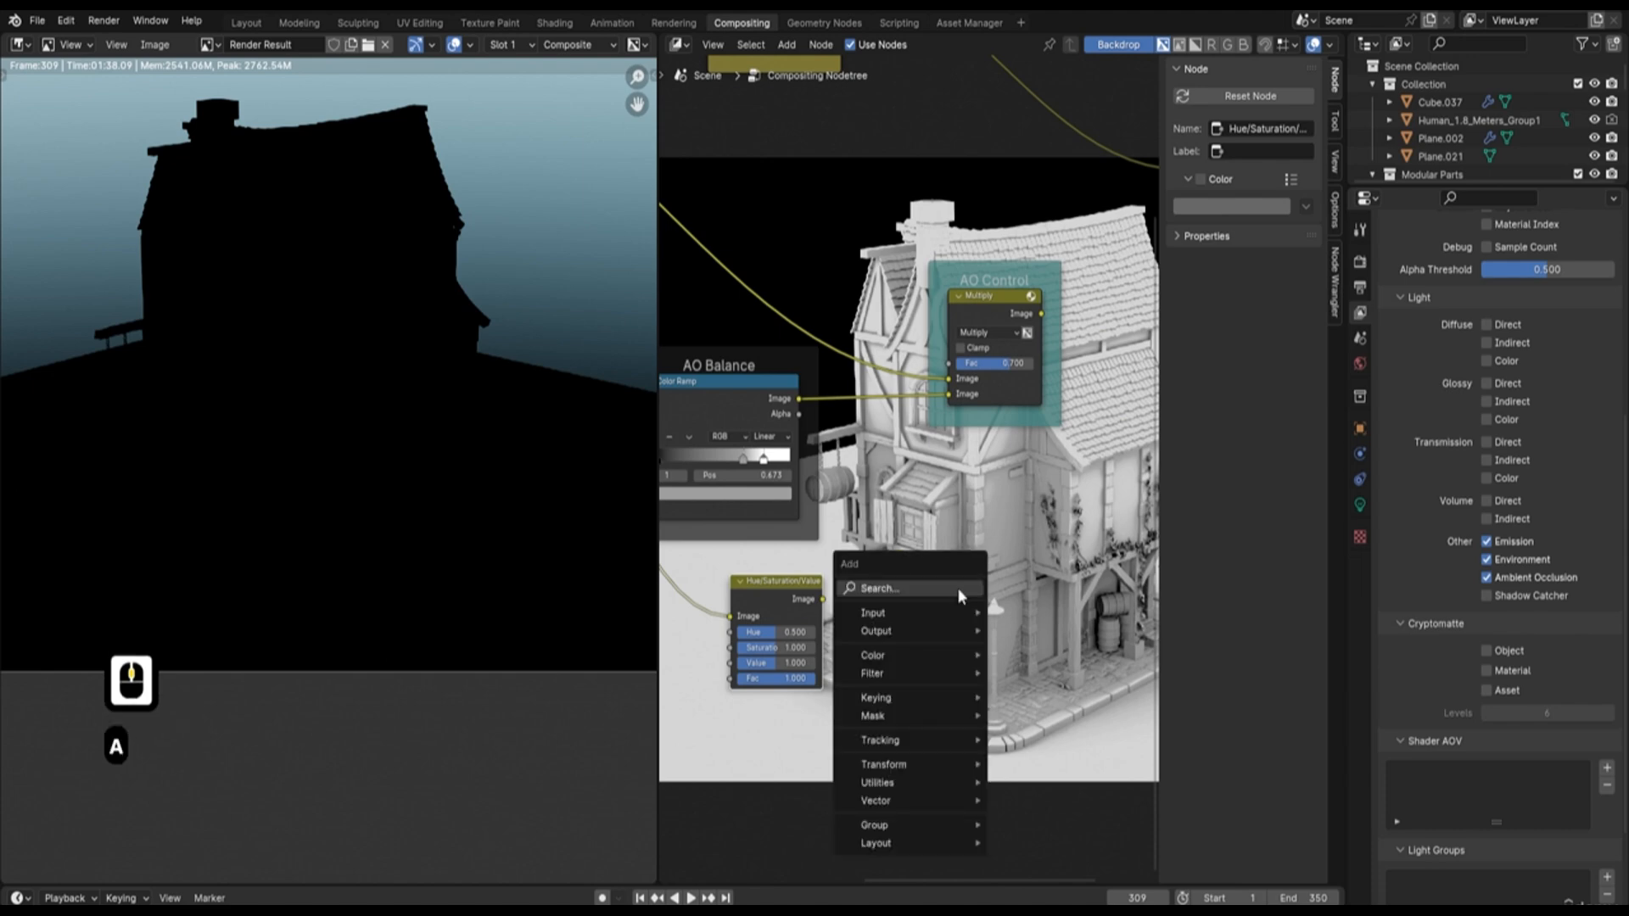
{"action": "left_click", "coordinate": [958, 588]}
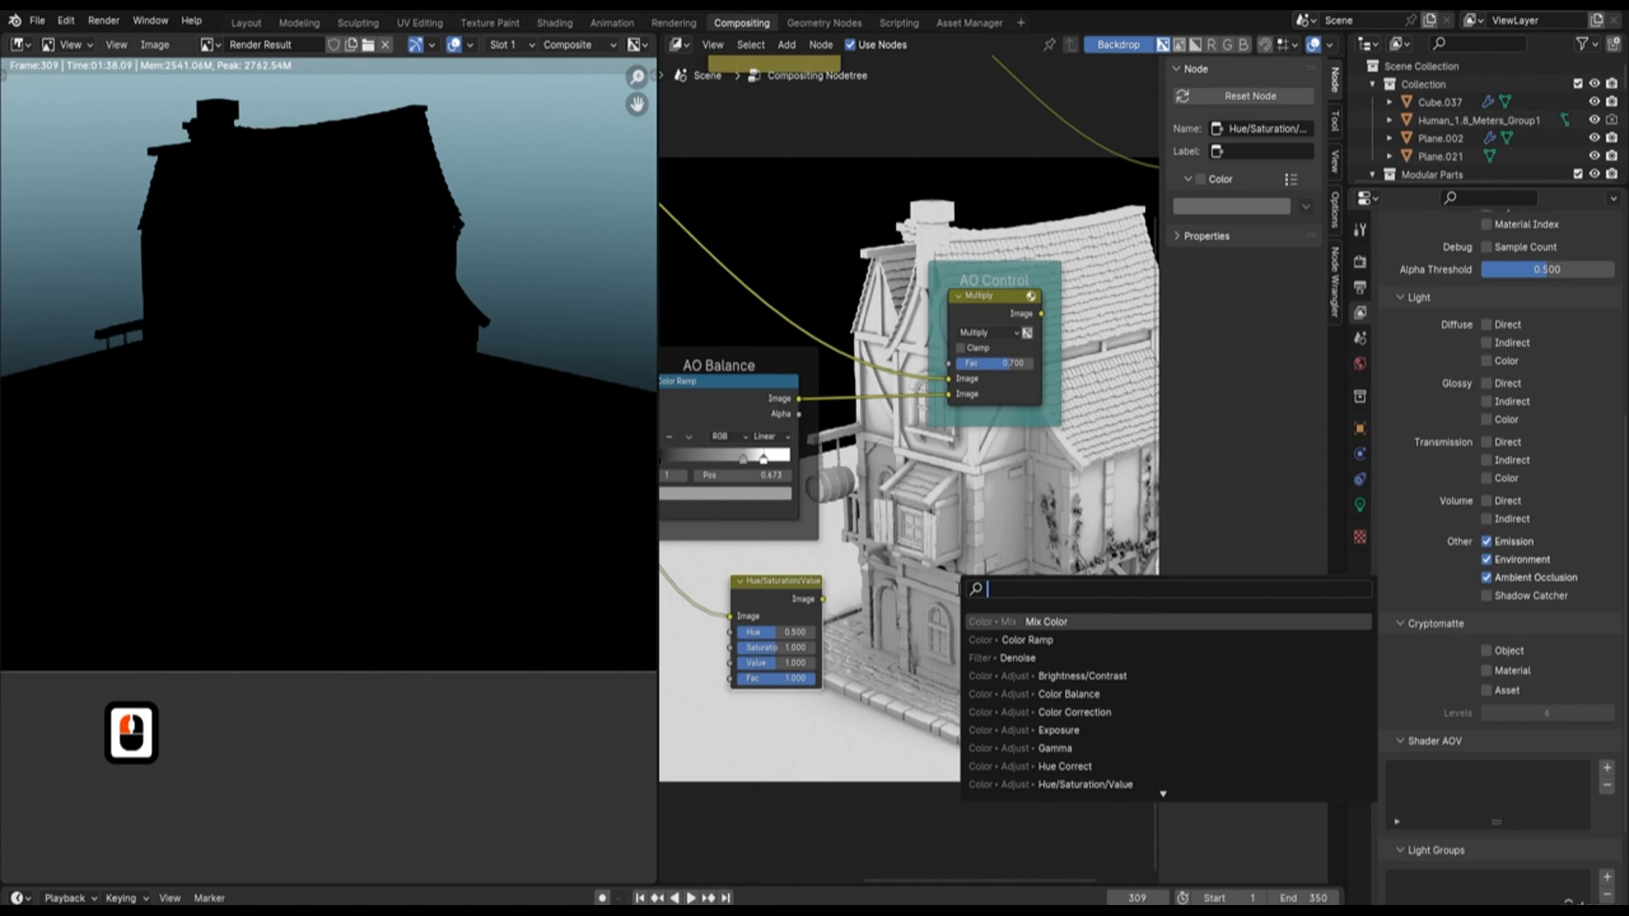
{"action": "type", "text": "gla"}
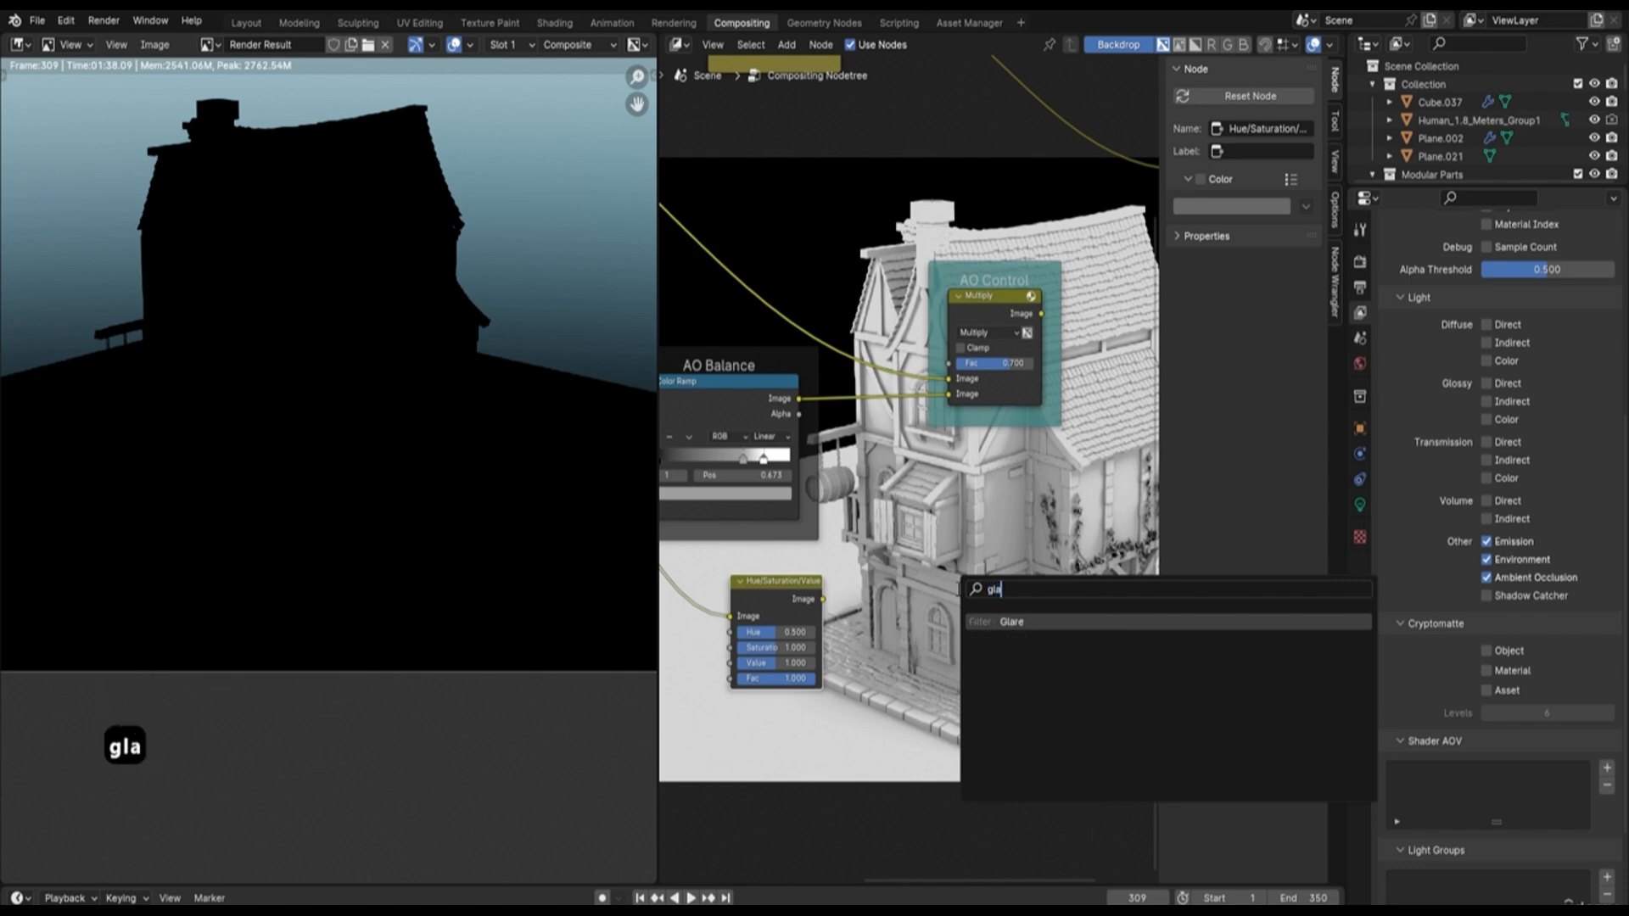
{"action": "left_click", "coordinate": [1011, 622]}
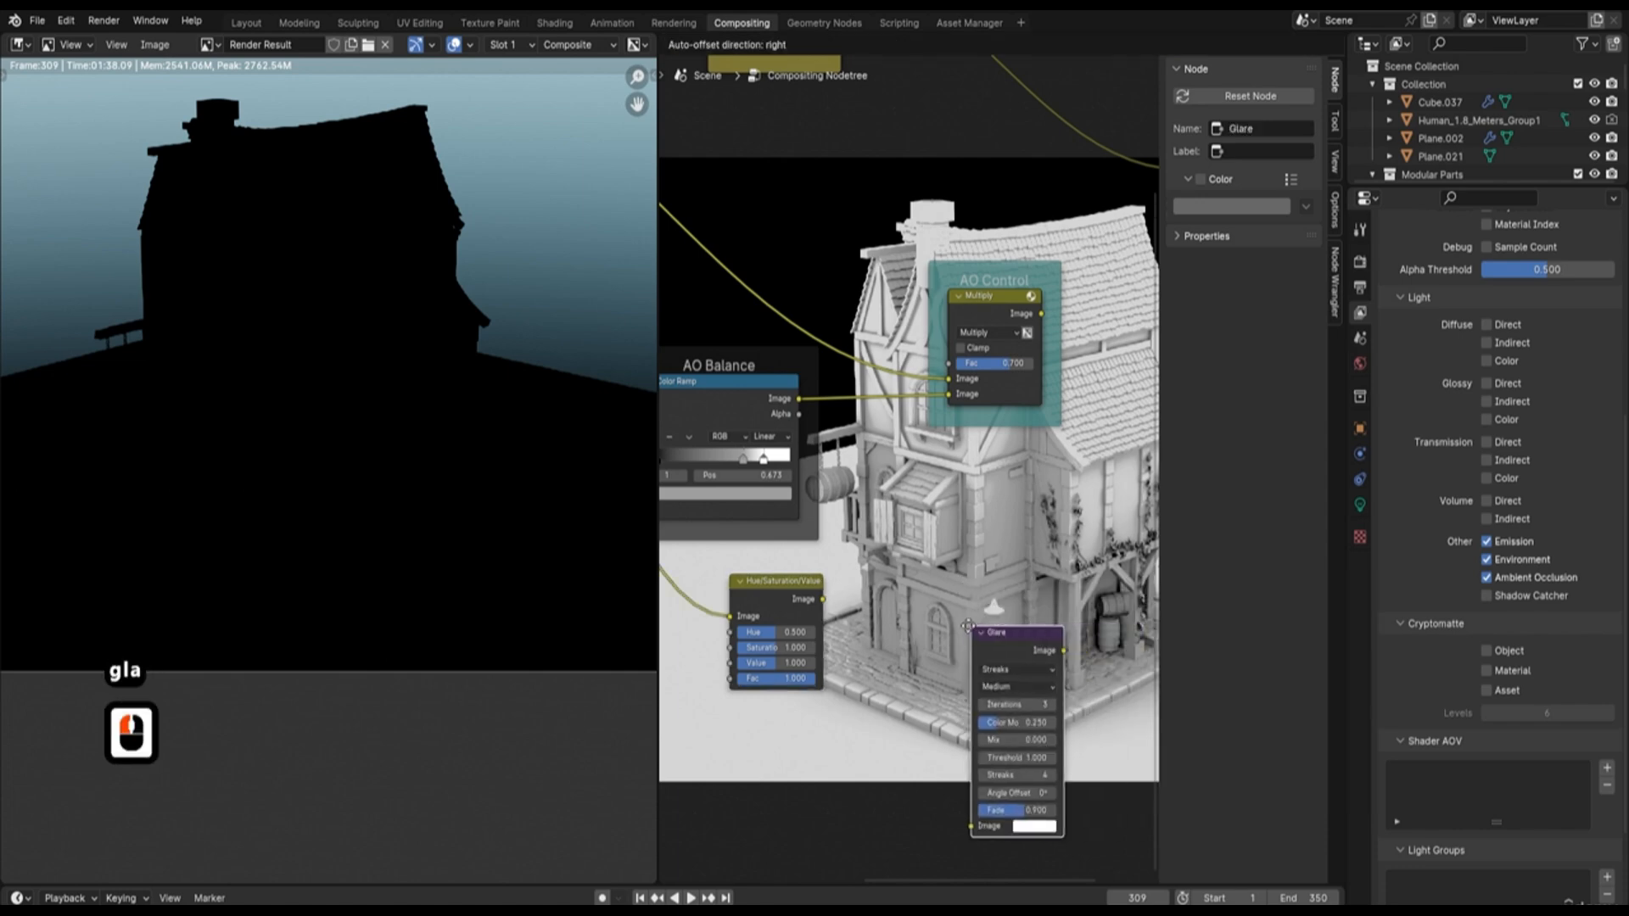
{"action": "left_click", "coordinate": [813, 591]}
{"action": "left_click_drag", "start_coordinate": [821, 599], "coordinate": [880, 746]}
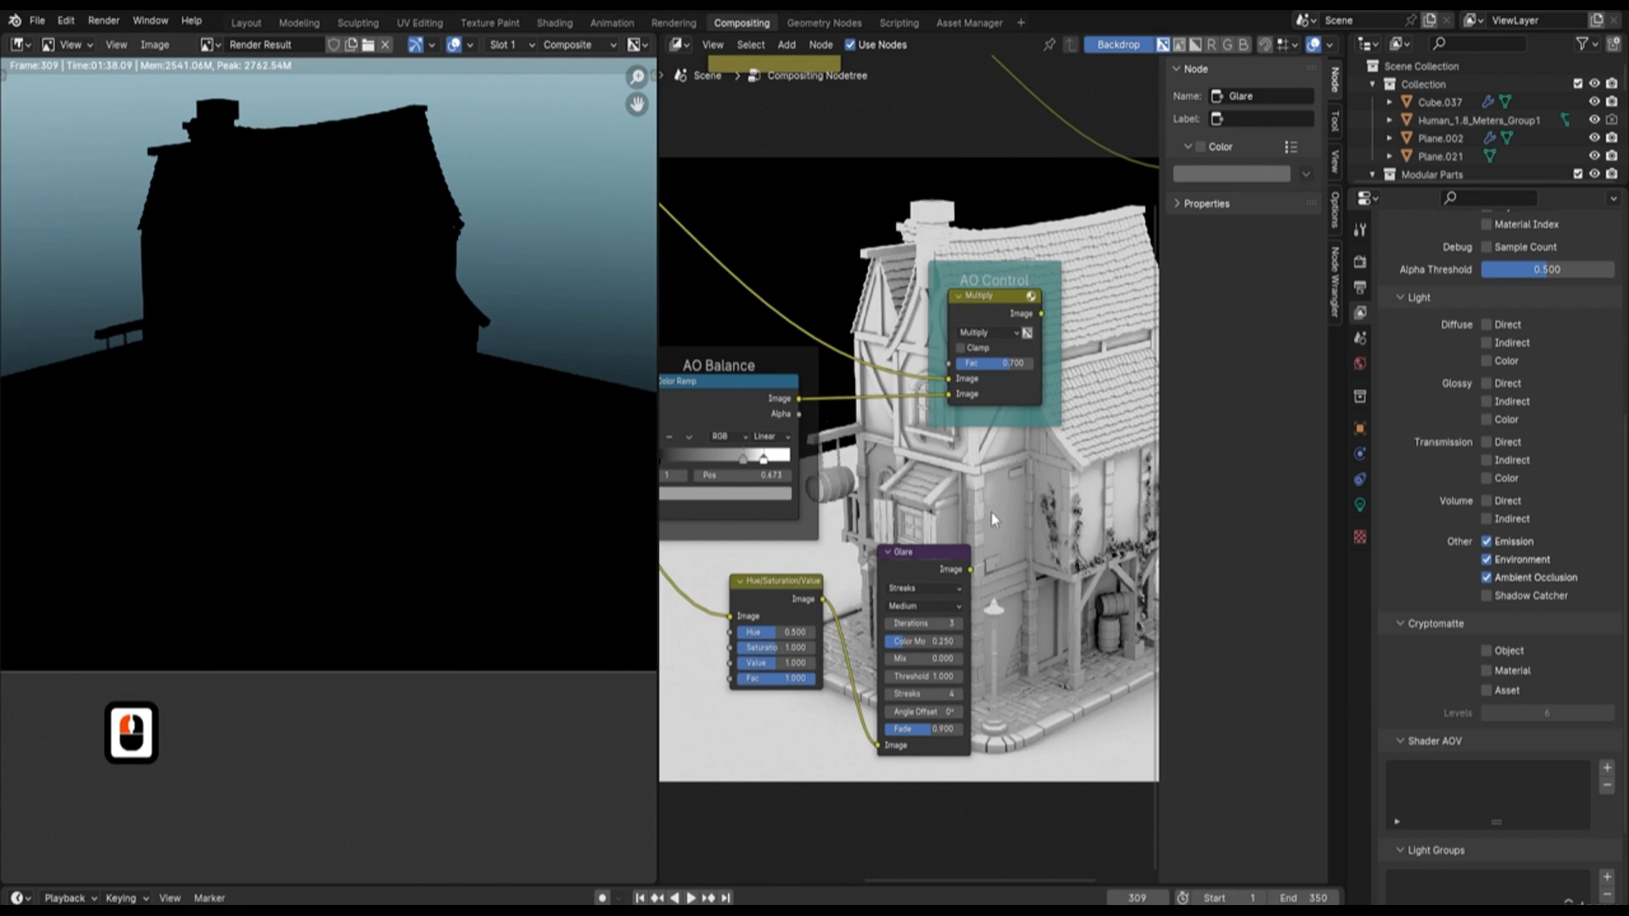
Move the Composite node down and away from the frames, and connect the Glare image output to its image input
{"action": "scroll", "coordinate": [1008, 507], "scroll_direction": "down", "scroll_amount": 1}
{"action": "middle_click_drag", "start_coordinate": [1011, 499], "coordinate": [884, 464]}
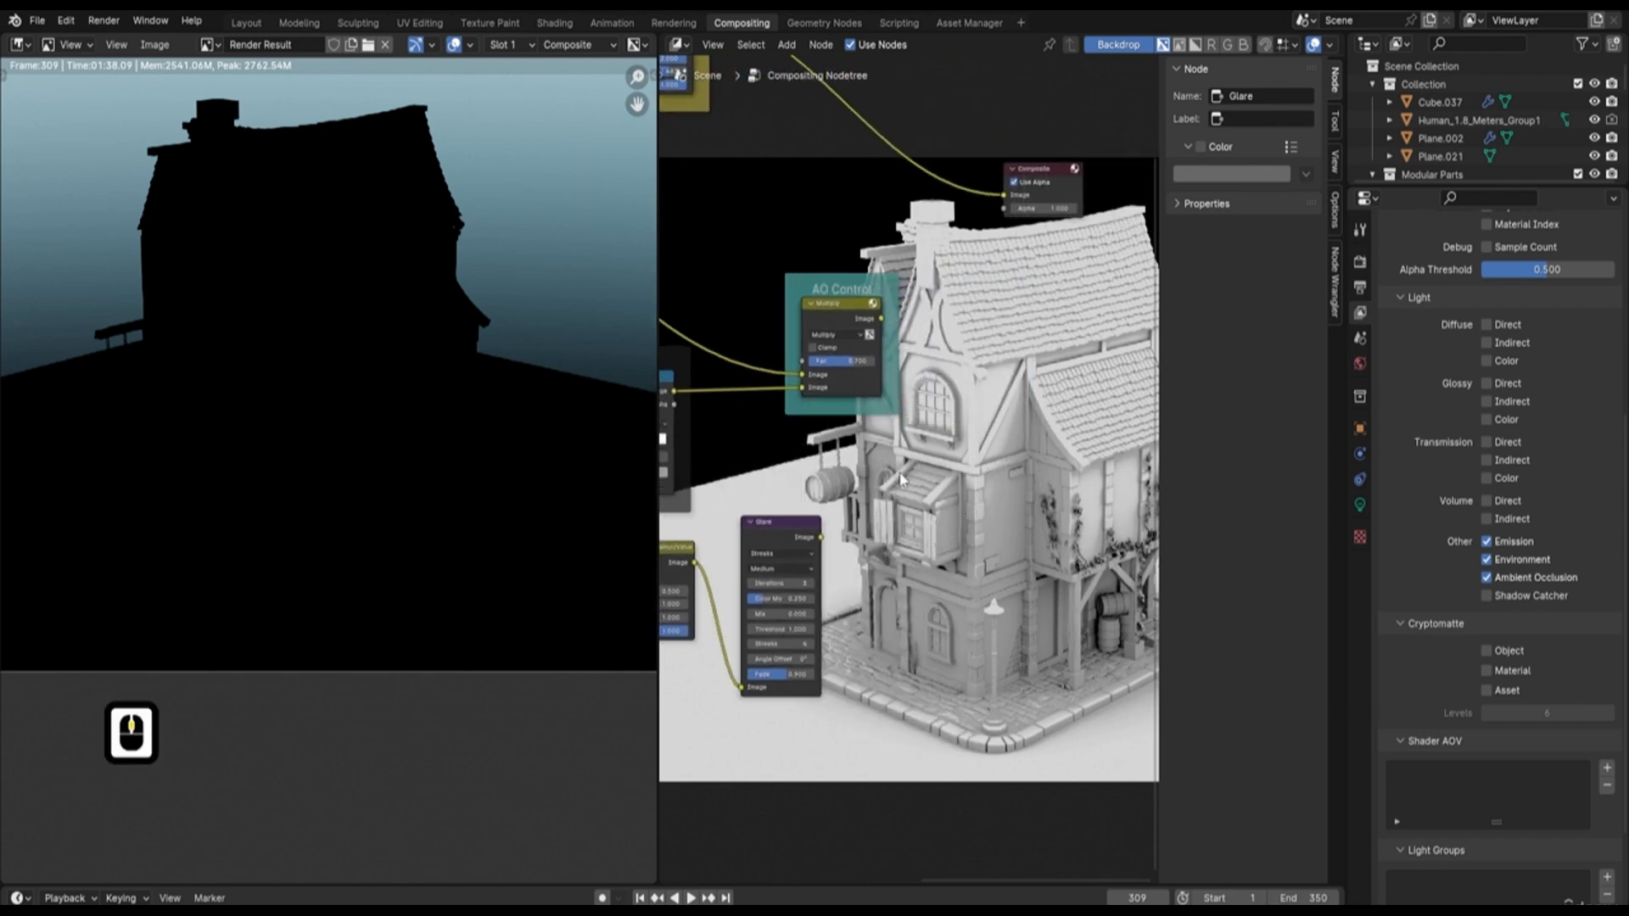
{"action": "scroll", "coordinate": [887, 492], "scroll_direction": "down", "scroll_amount": 2}
{"action": "middle_click_drag", "start_coordinate": [873, 520], "coordinate": [865, 523]}
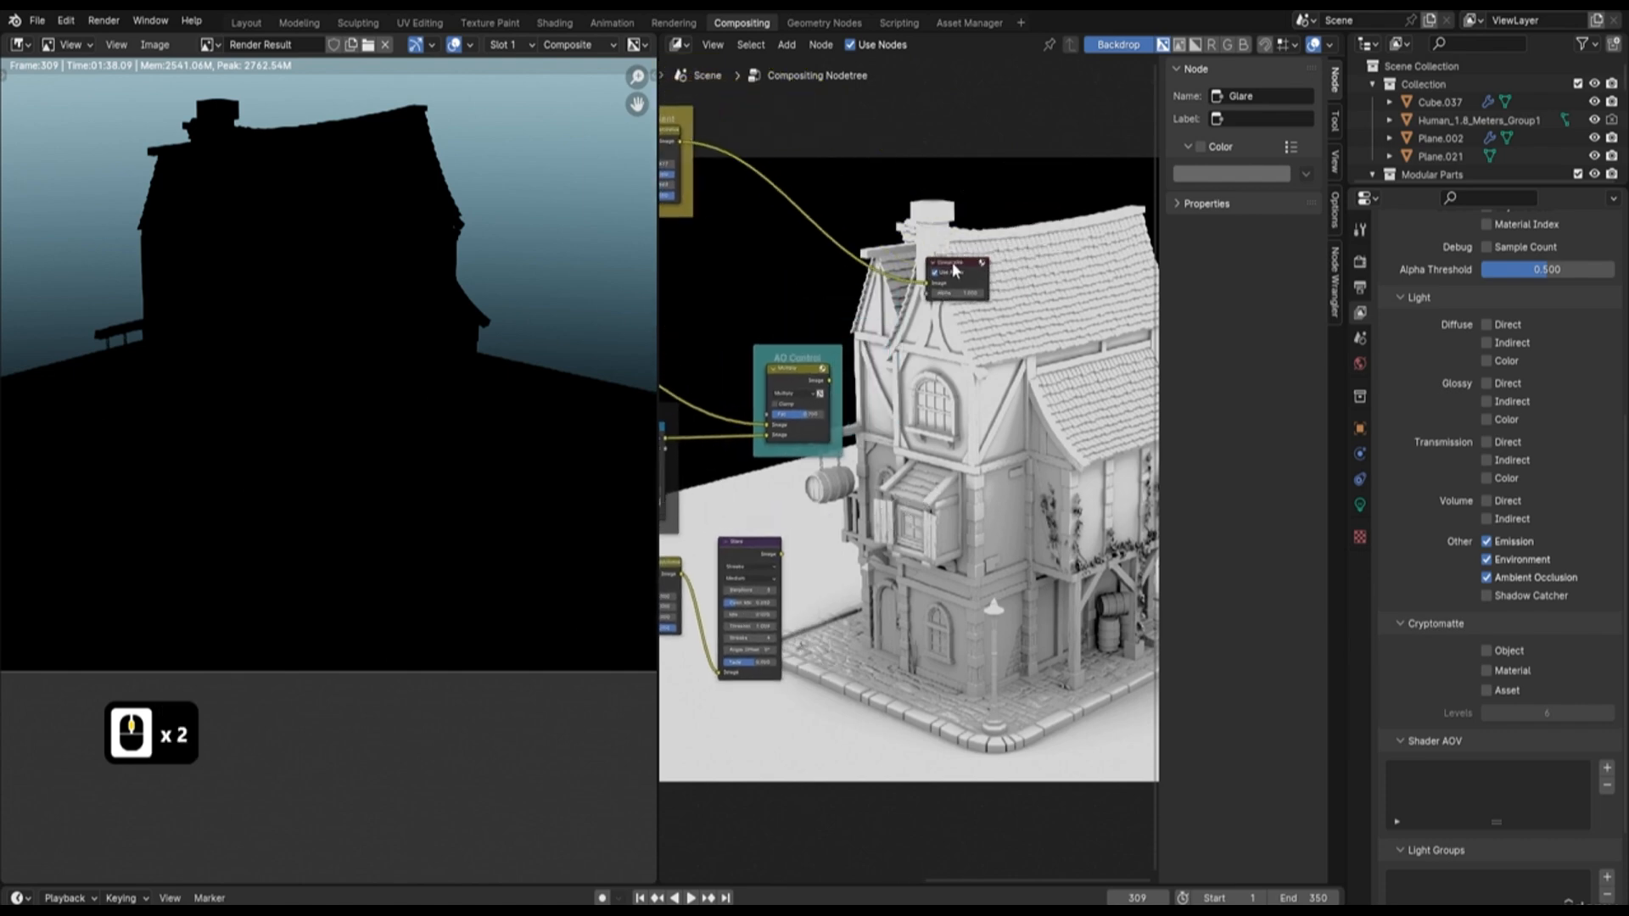
{"action": "left_click_drag", "start_coordinate": [952, 262], "coordinate": [1044, 357]}
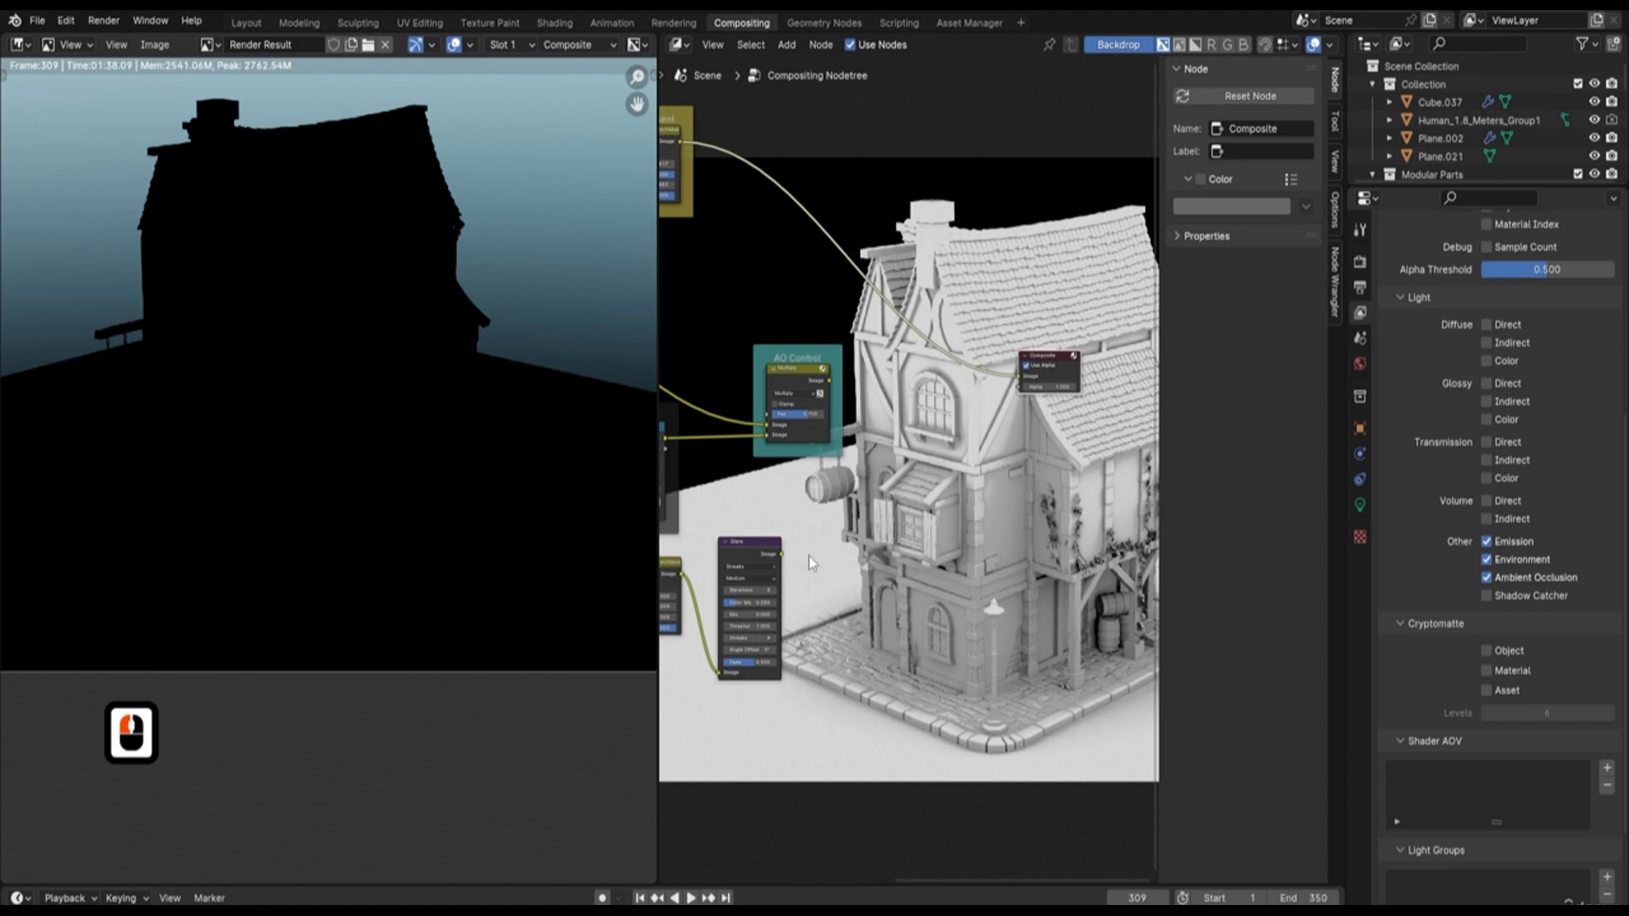
{"action": "left_click_drag", "start_coordinate": [782, 553], "coordinate": [1020, 381]}
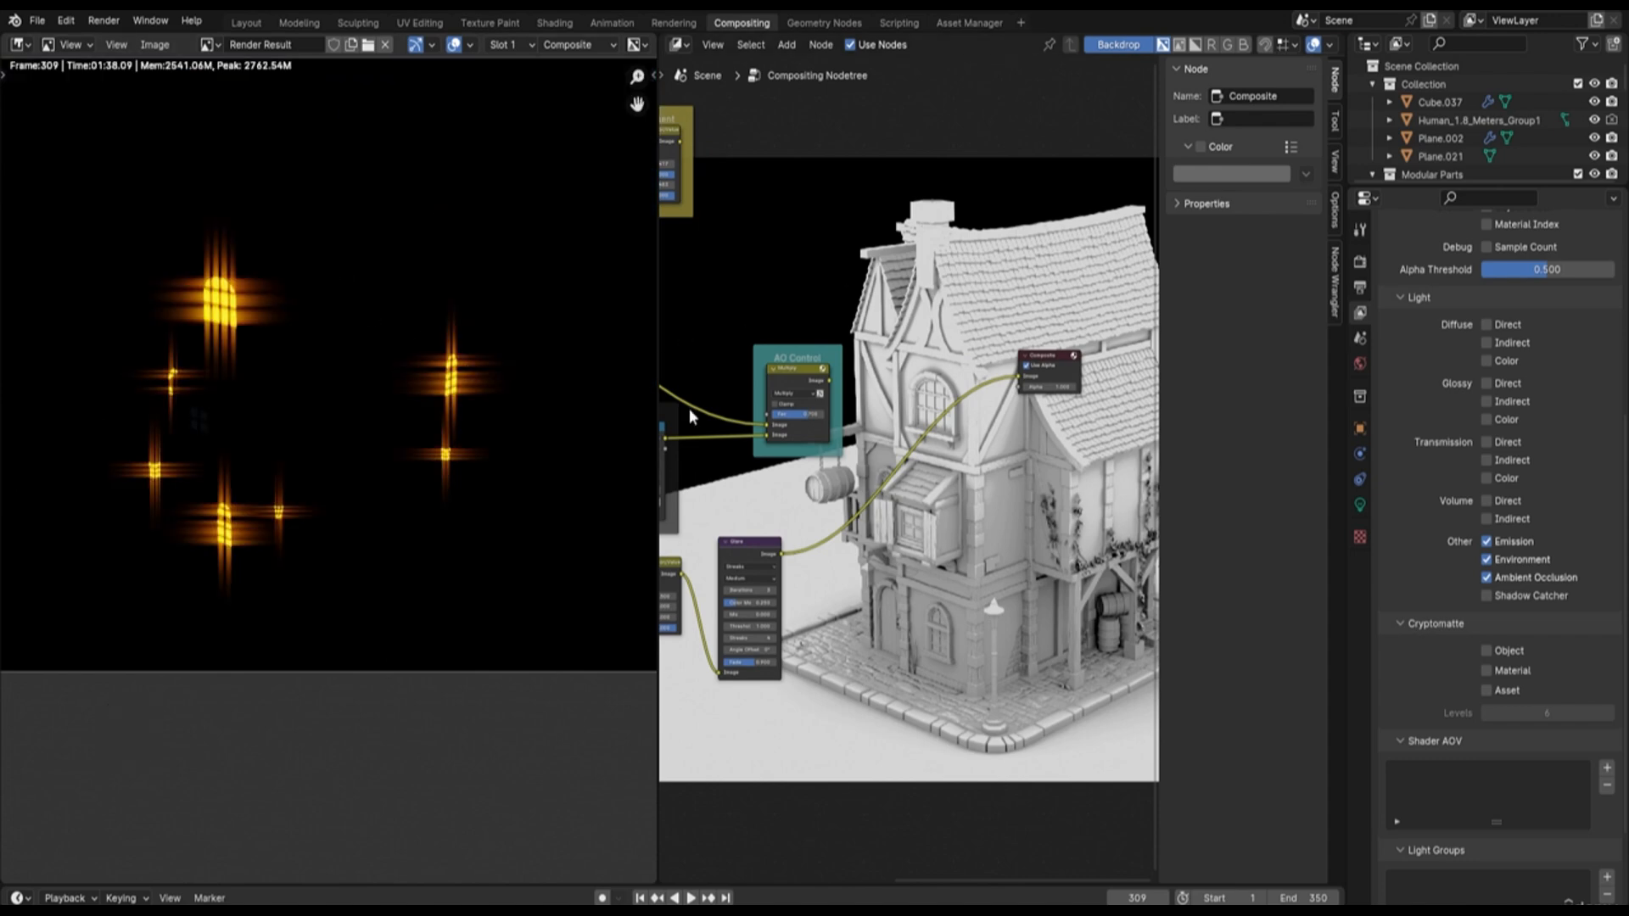
Set the hue of the Hue/Saturation/Value node on the emission pass to 0.567
{"action": "middle_click_drag", "start_coordinate": [820, 506], "coordinate": [910, 492]}
{"action": "scroll", "coordinate": [908, 486], "scroll_direction": "up", "scroll_amount": 3}
{"action": "middle_click_drag", "start_coordinate": [809, 507], "coordinate": [906, 477]}
{"action": "scroll", "coordinate": [906, 482], "scroll_direction": "up", "scroll_amount": 2}
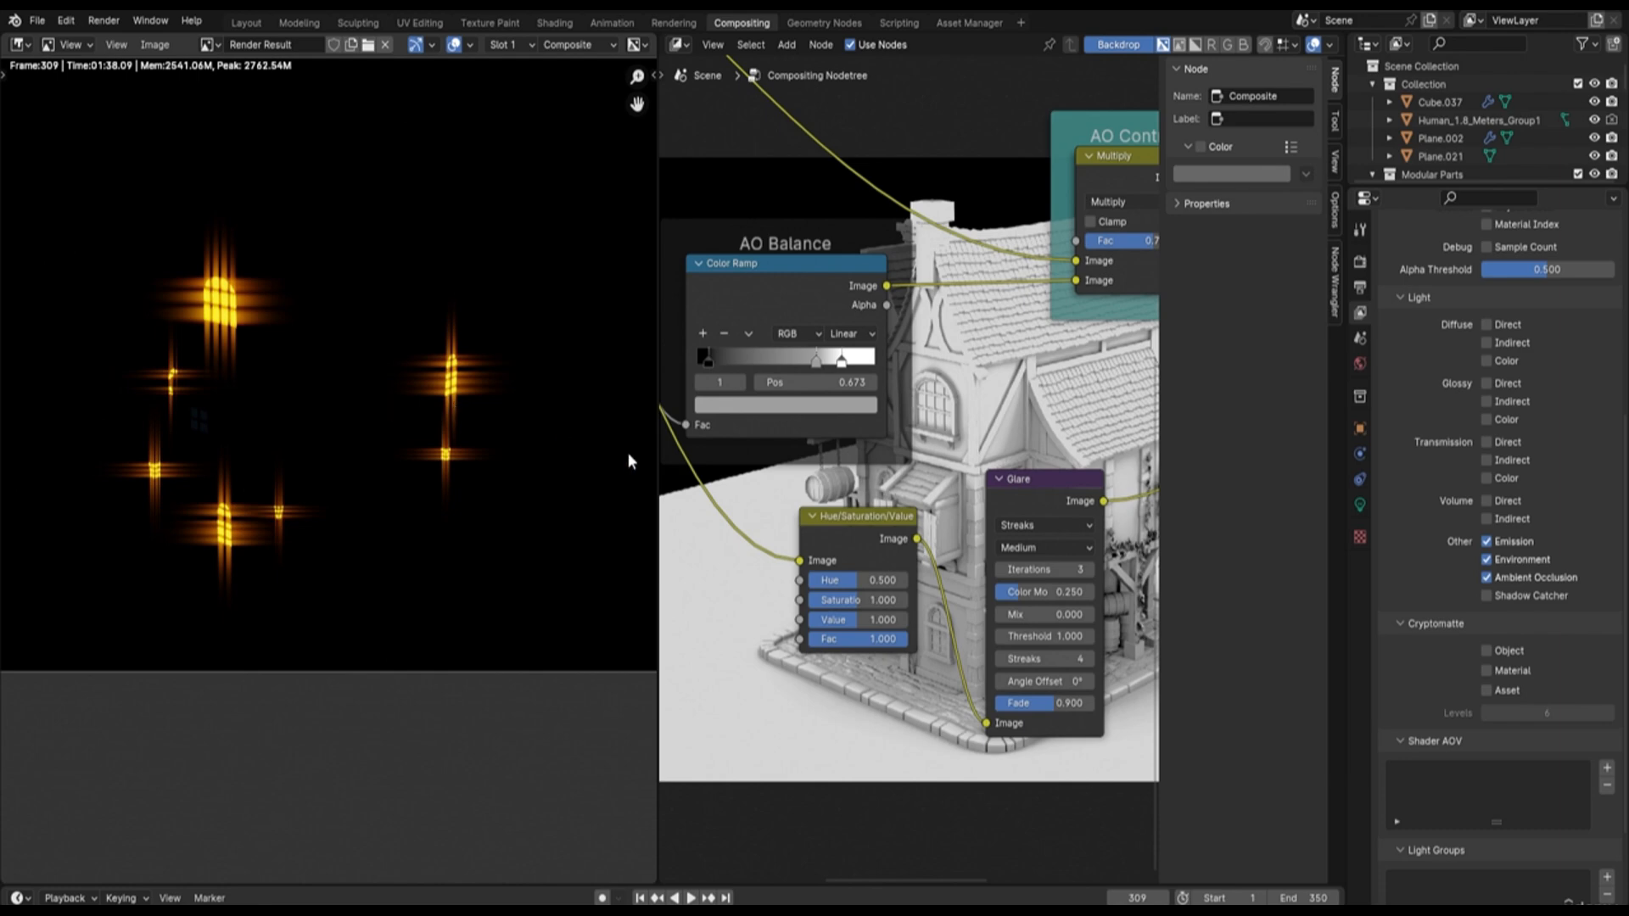
{"action": "left_click", "coordinate": [874, 582]}
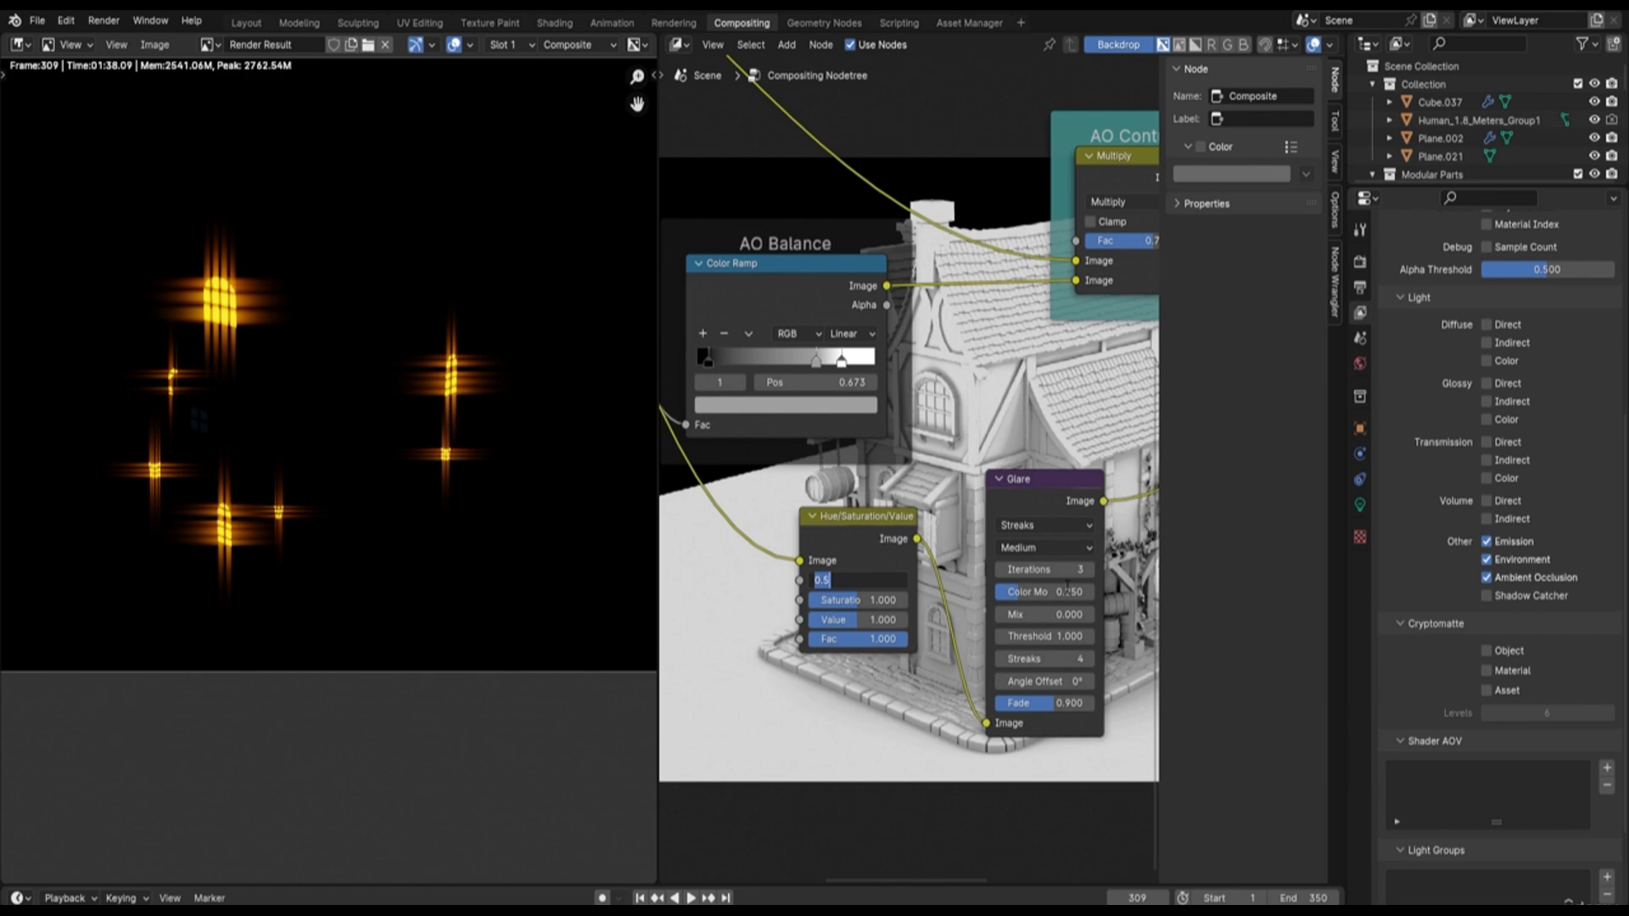
{"action": "type", "text": "0.56"}
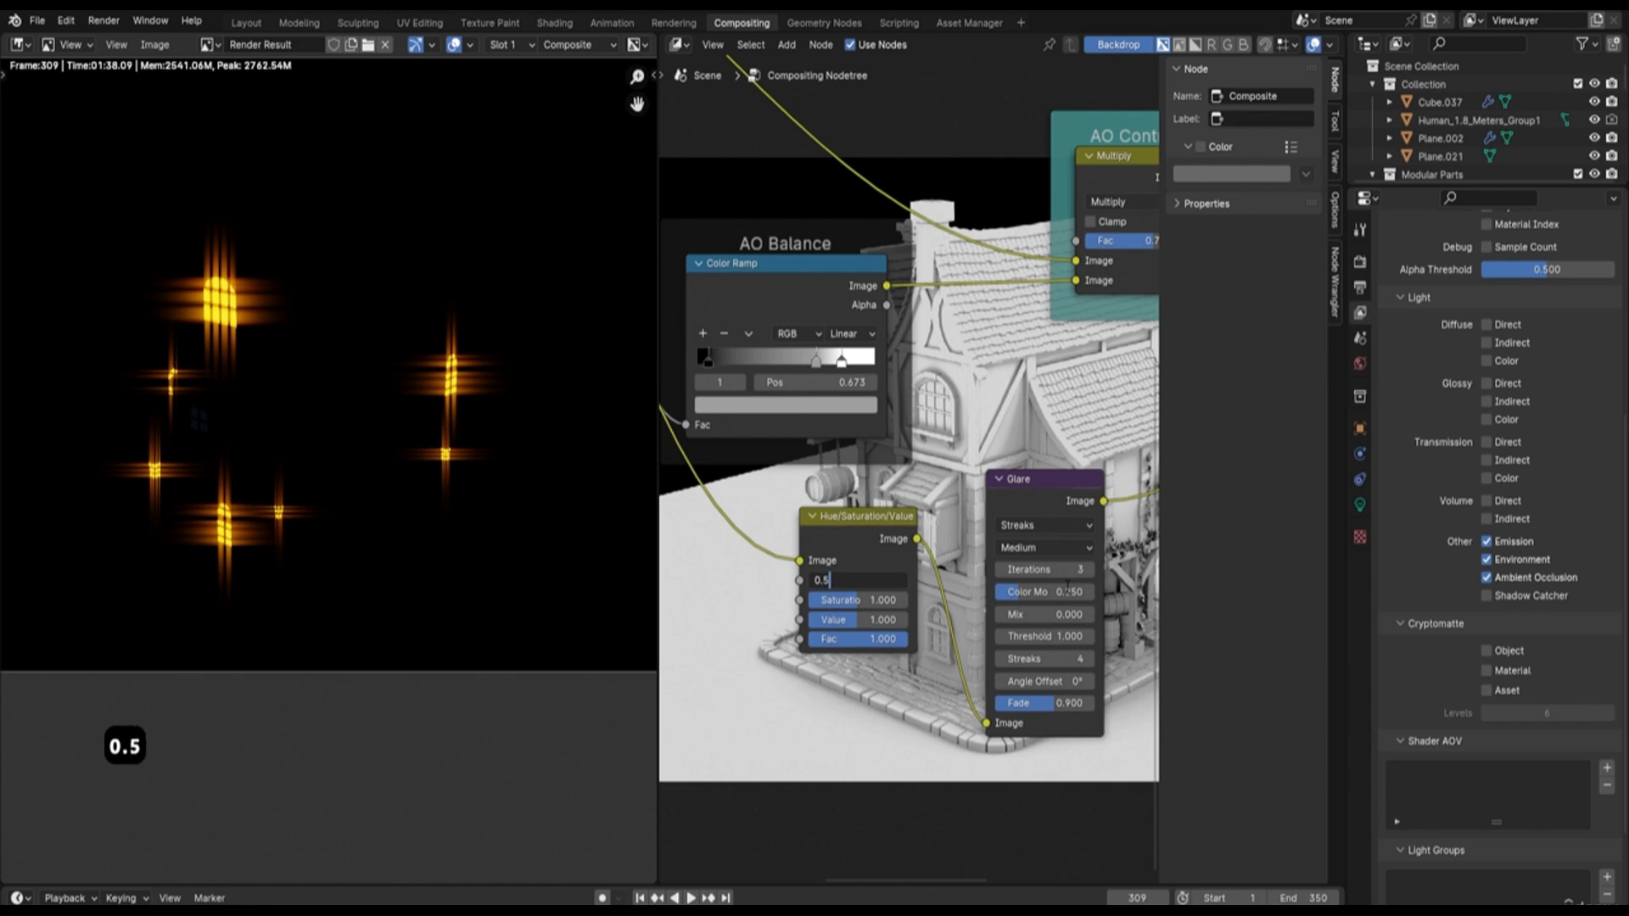
{"action": "type", "text": "7"}
{"action": "key", "text": "Return"}
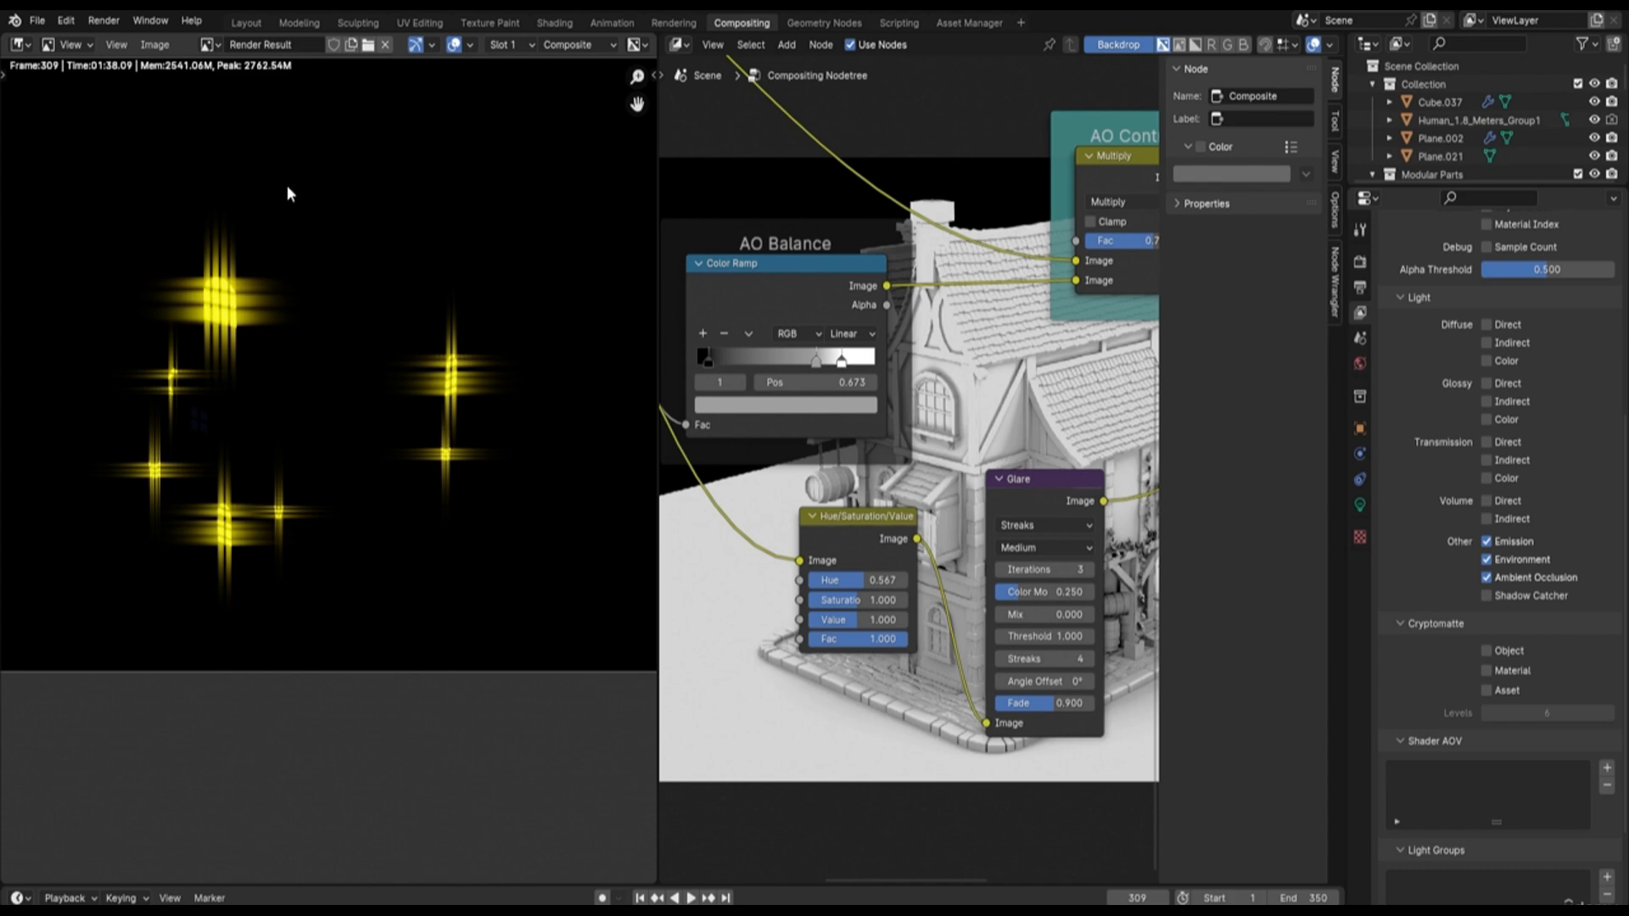
Set the Hue/Saturation/Value node's saturation to 0.9 and its value to 1.85
{"action": "left_click", "coordinate": [879, 601]}
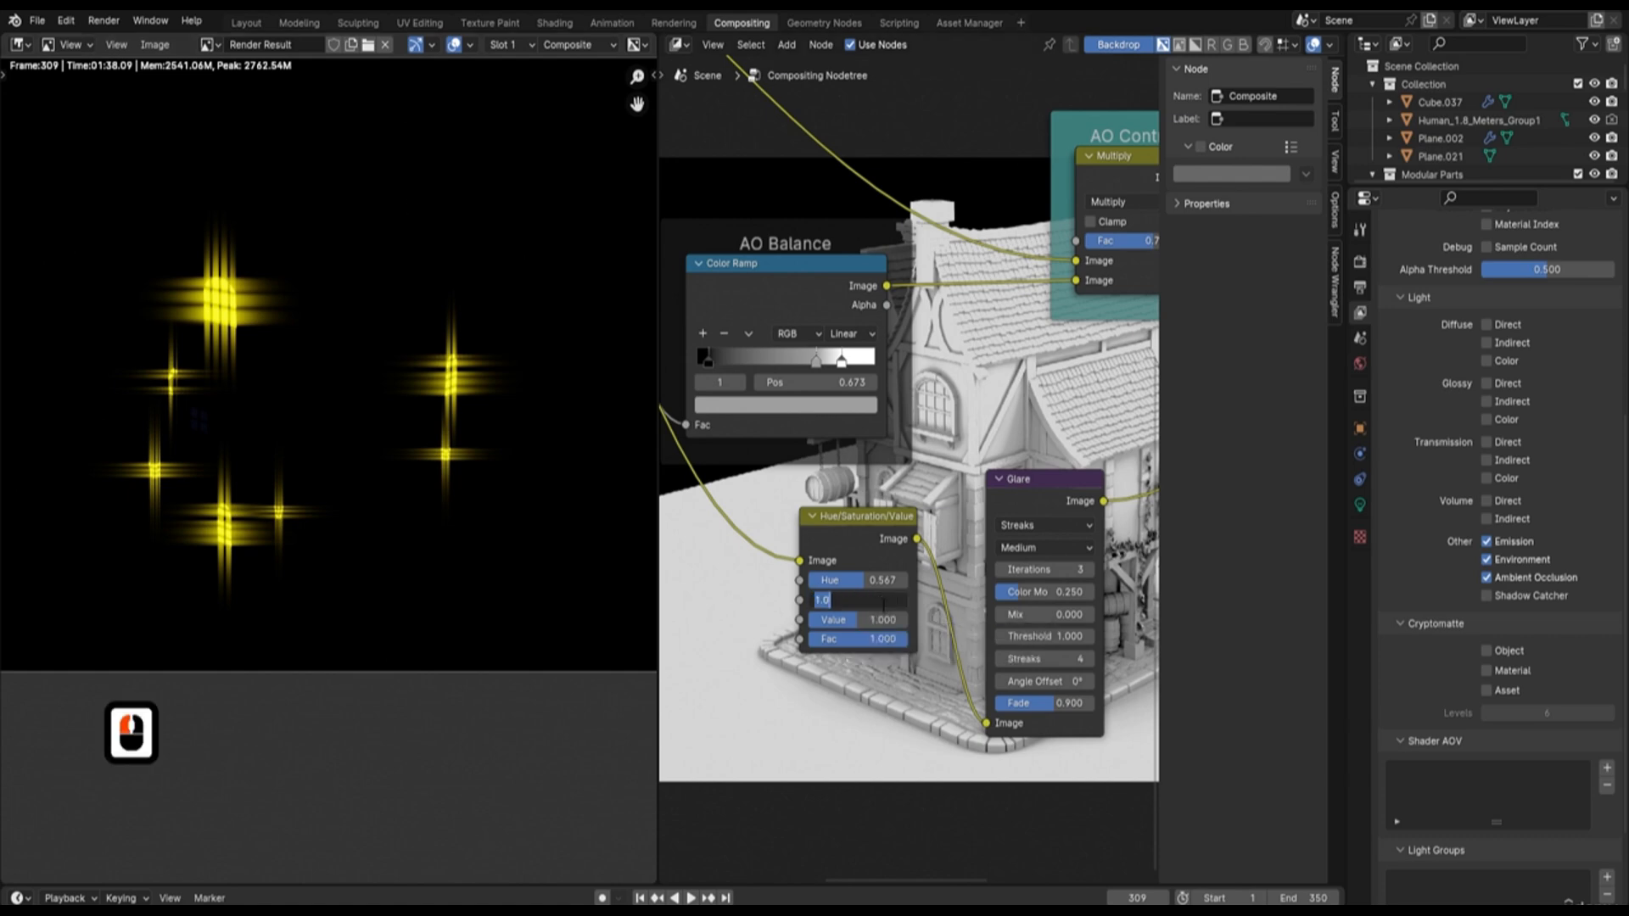
{"action": "type", "text": "0.9"}
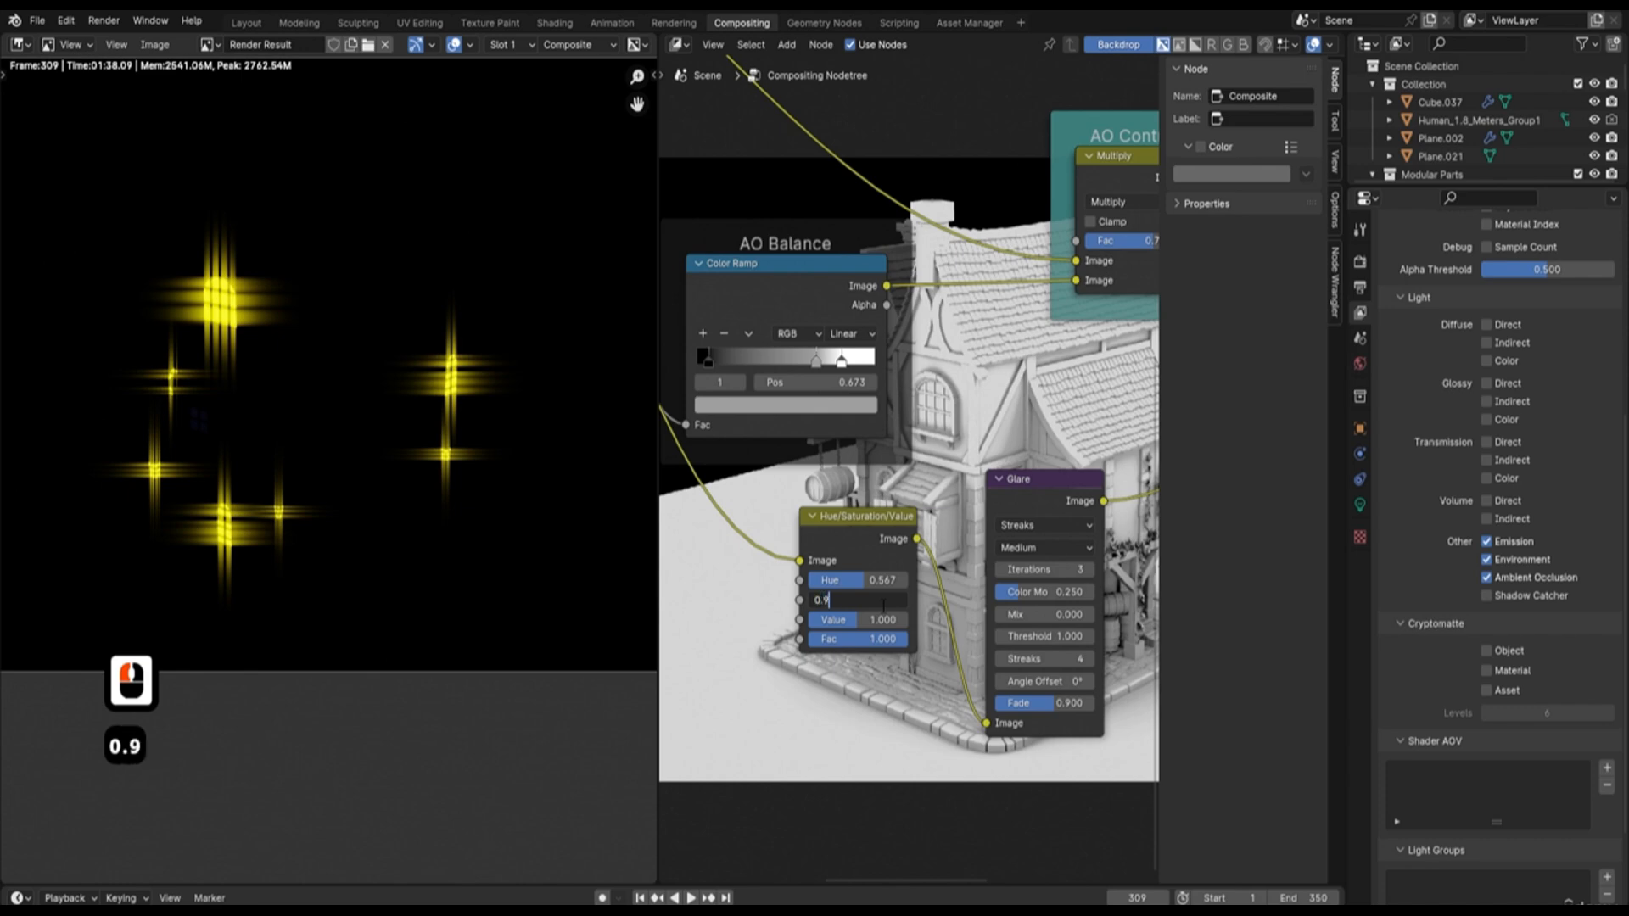
{"action": "key", "text": "Return"}
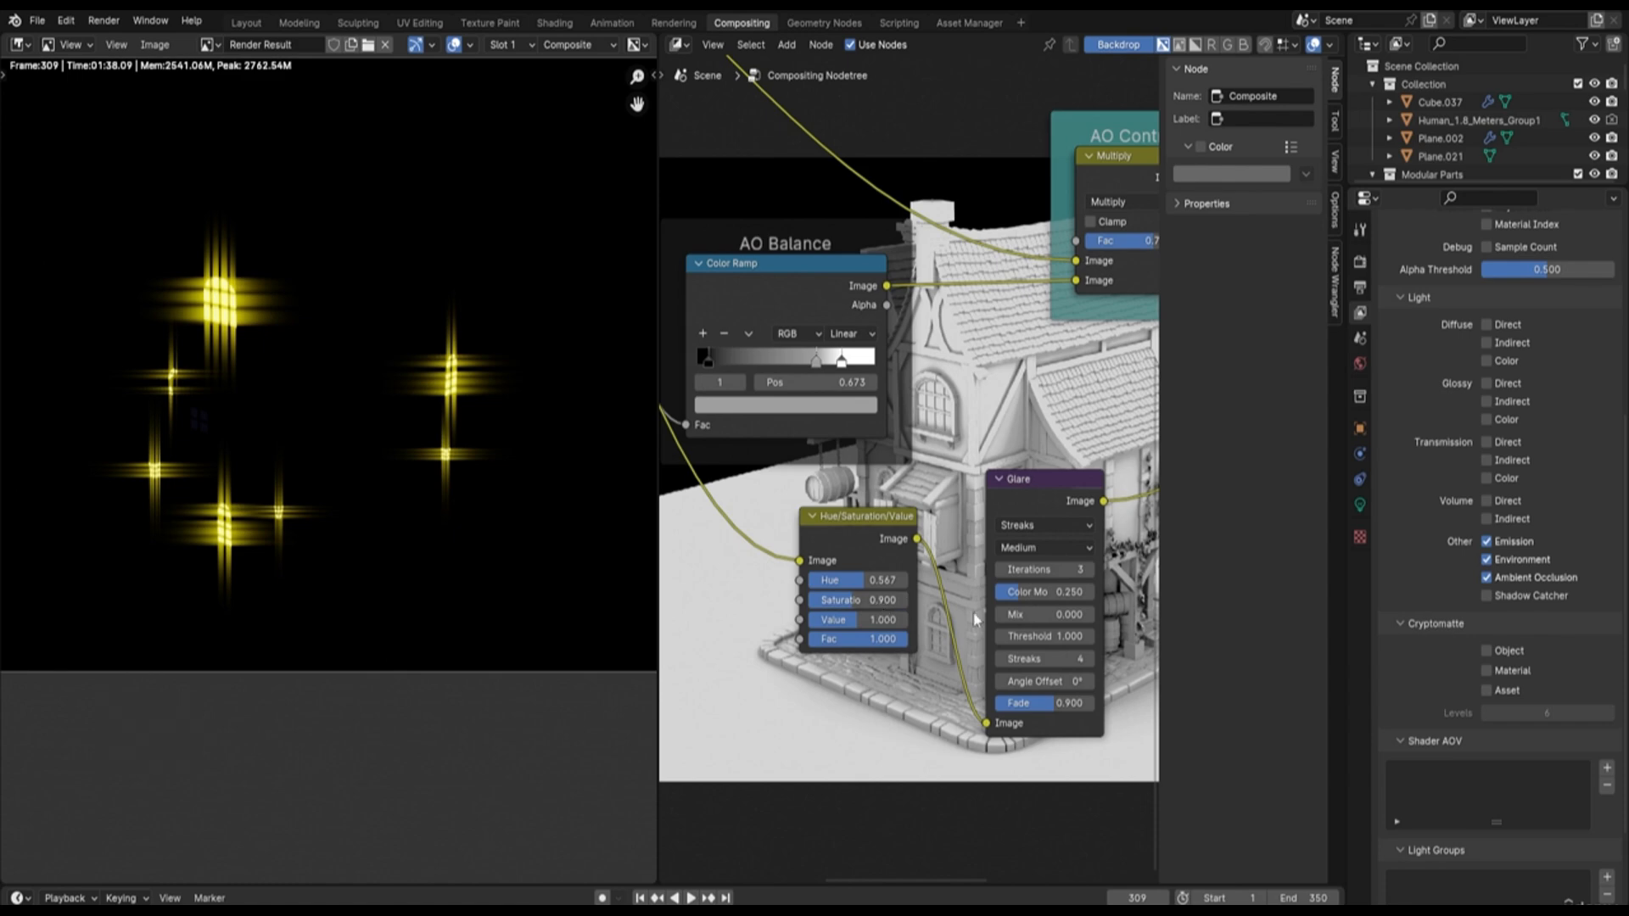
{"action": "left_click", "coordinate": [880, 620]}
{"action": "type", "text": "1.85"}
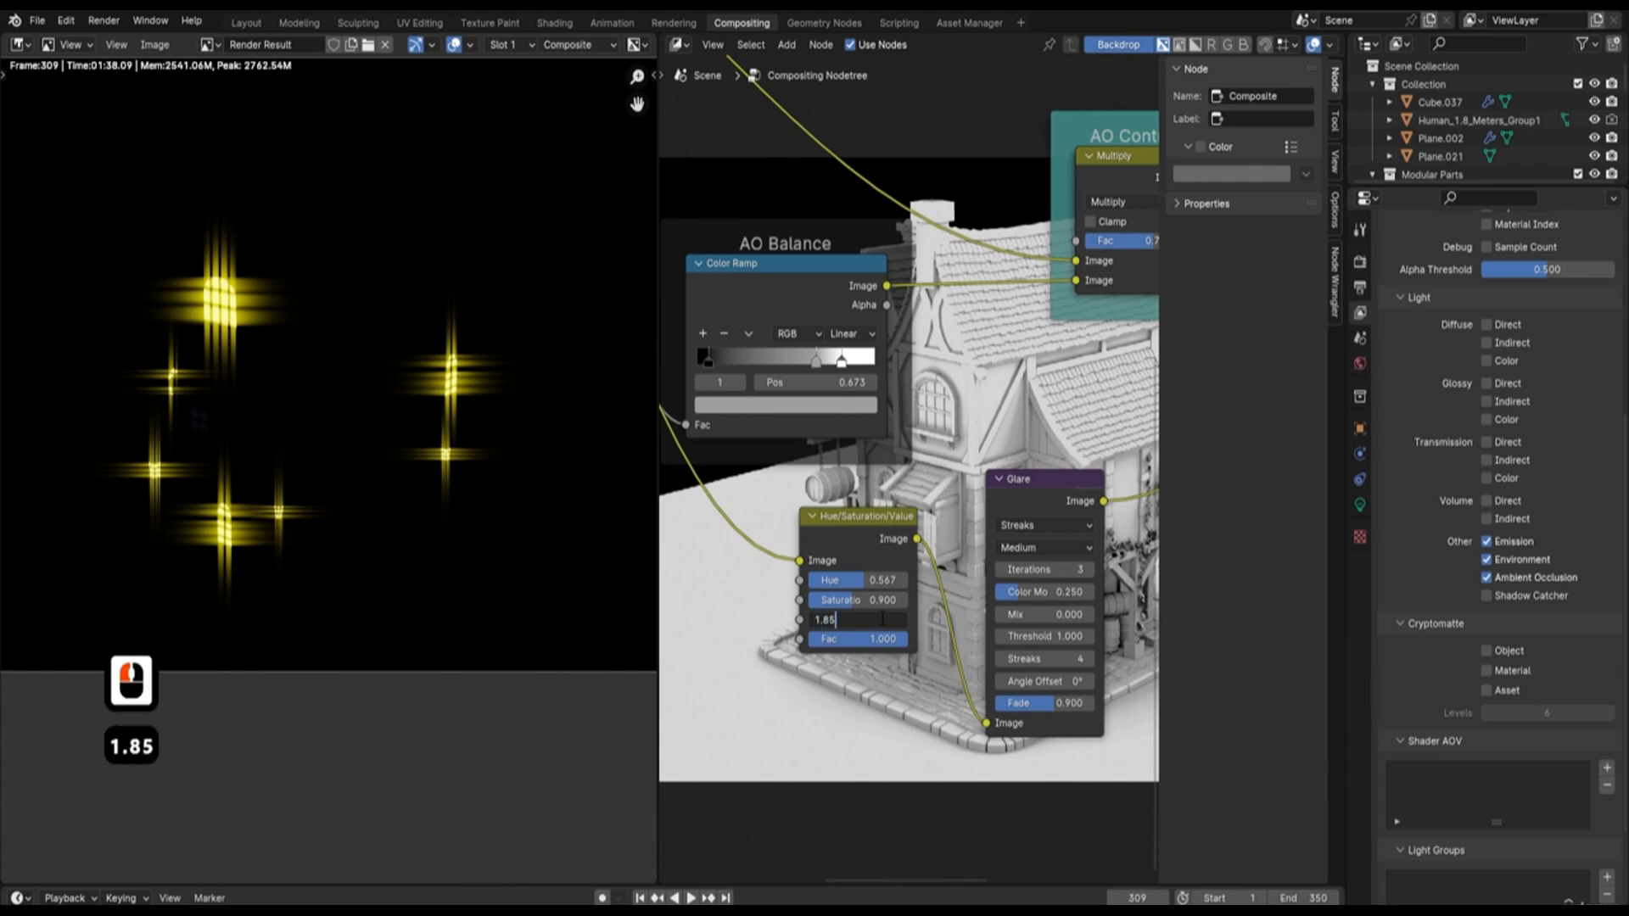
{"action": "key", "text": "Return"}
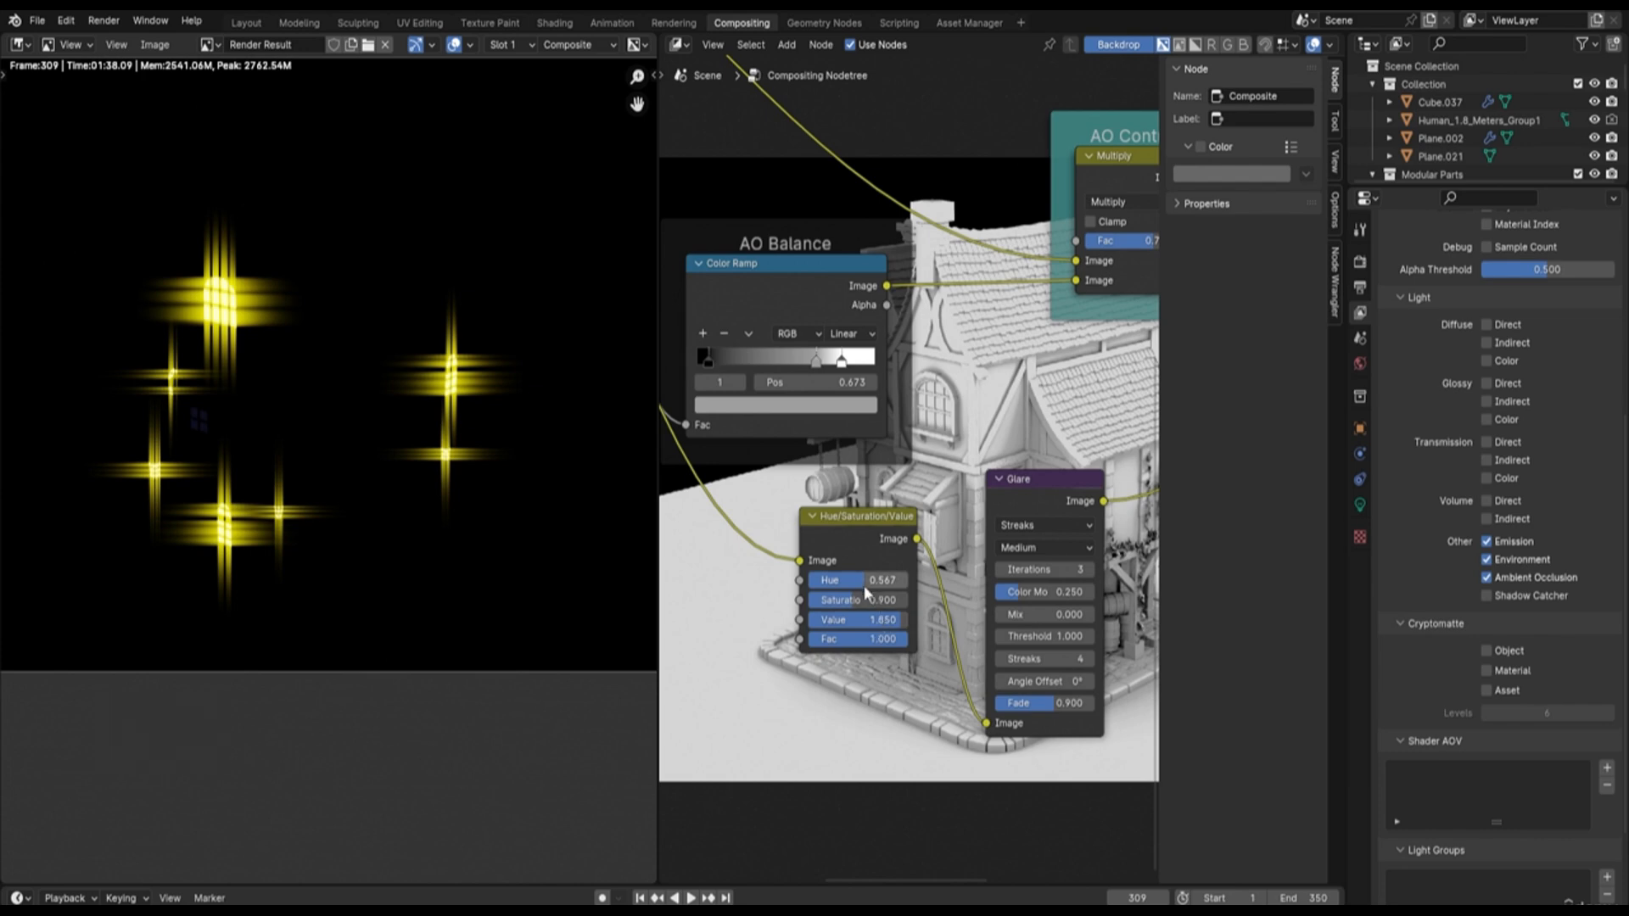
Set the Fac of the Hue/Saturation/Value node to 0.825
{"action": "left_click", "coordinate": [872, 642]}
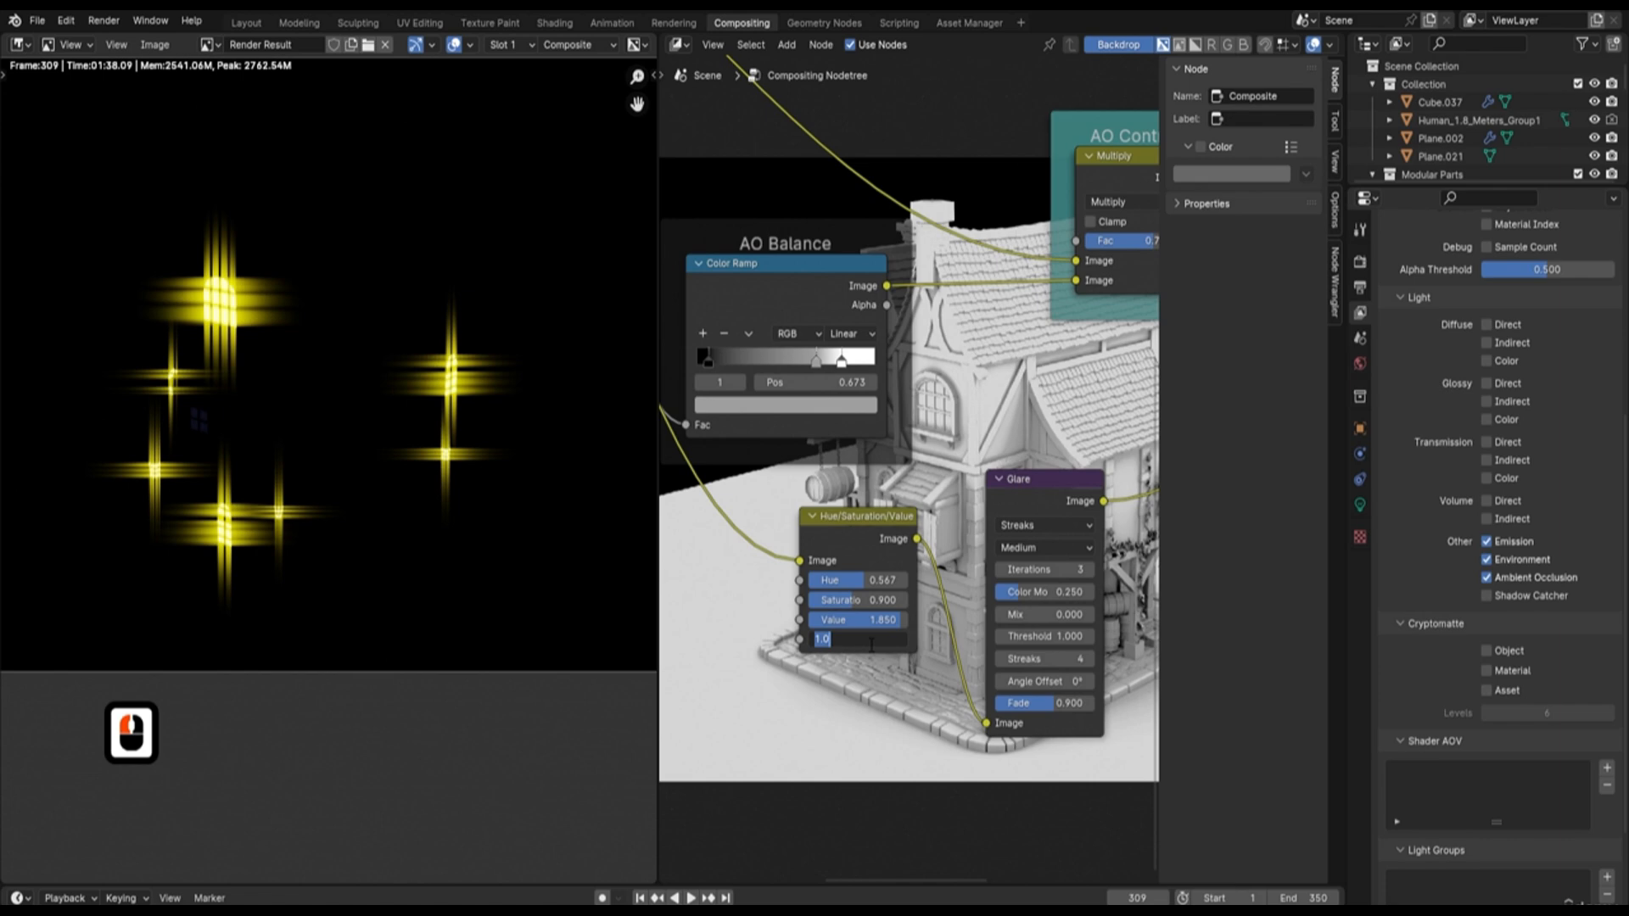
{"action": "type", "text": "0.82"}
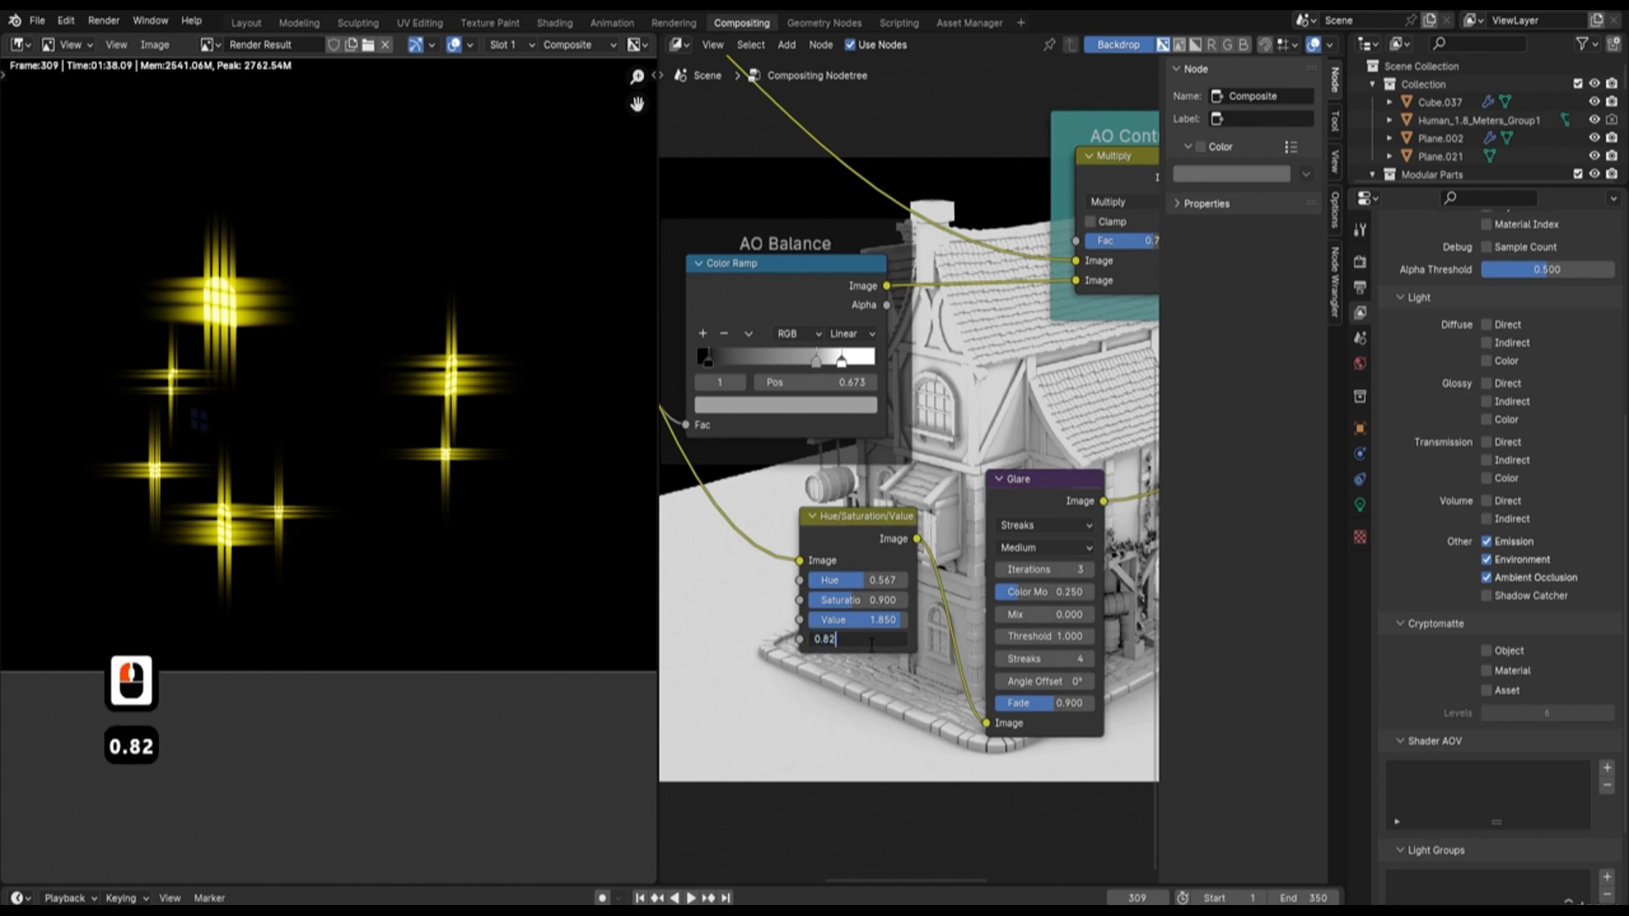
{"action": "type", "text": "5"}
{"action": "key", "text": "Return"}
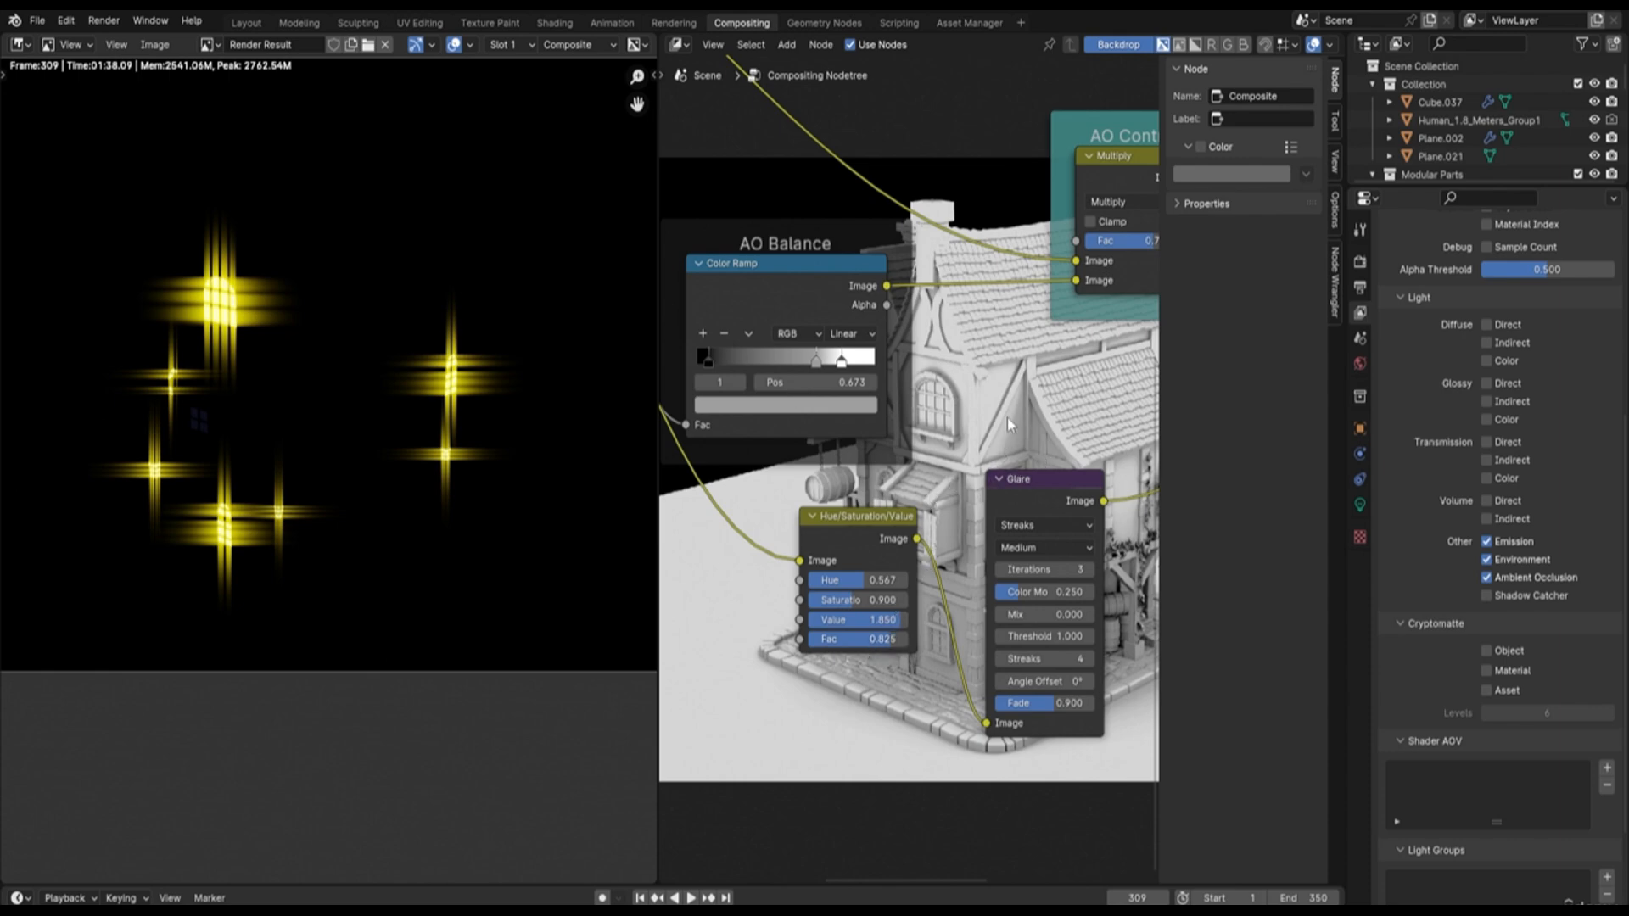
Set the Glare node's type to Fog Glow and its quality to High
{"action": "middle_click_drag", "start_coordinate": [1011, 420], "coordinate": [853, 407]}
{"action": "scroll", "coordinate": [851, 407], "scroll_direction": "up", "scroll_amount": 2}
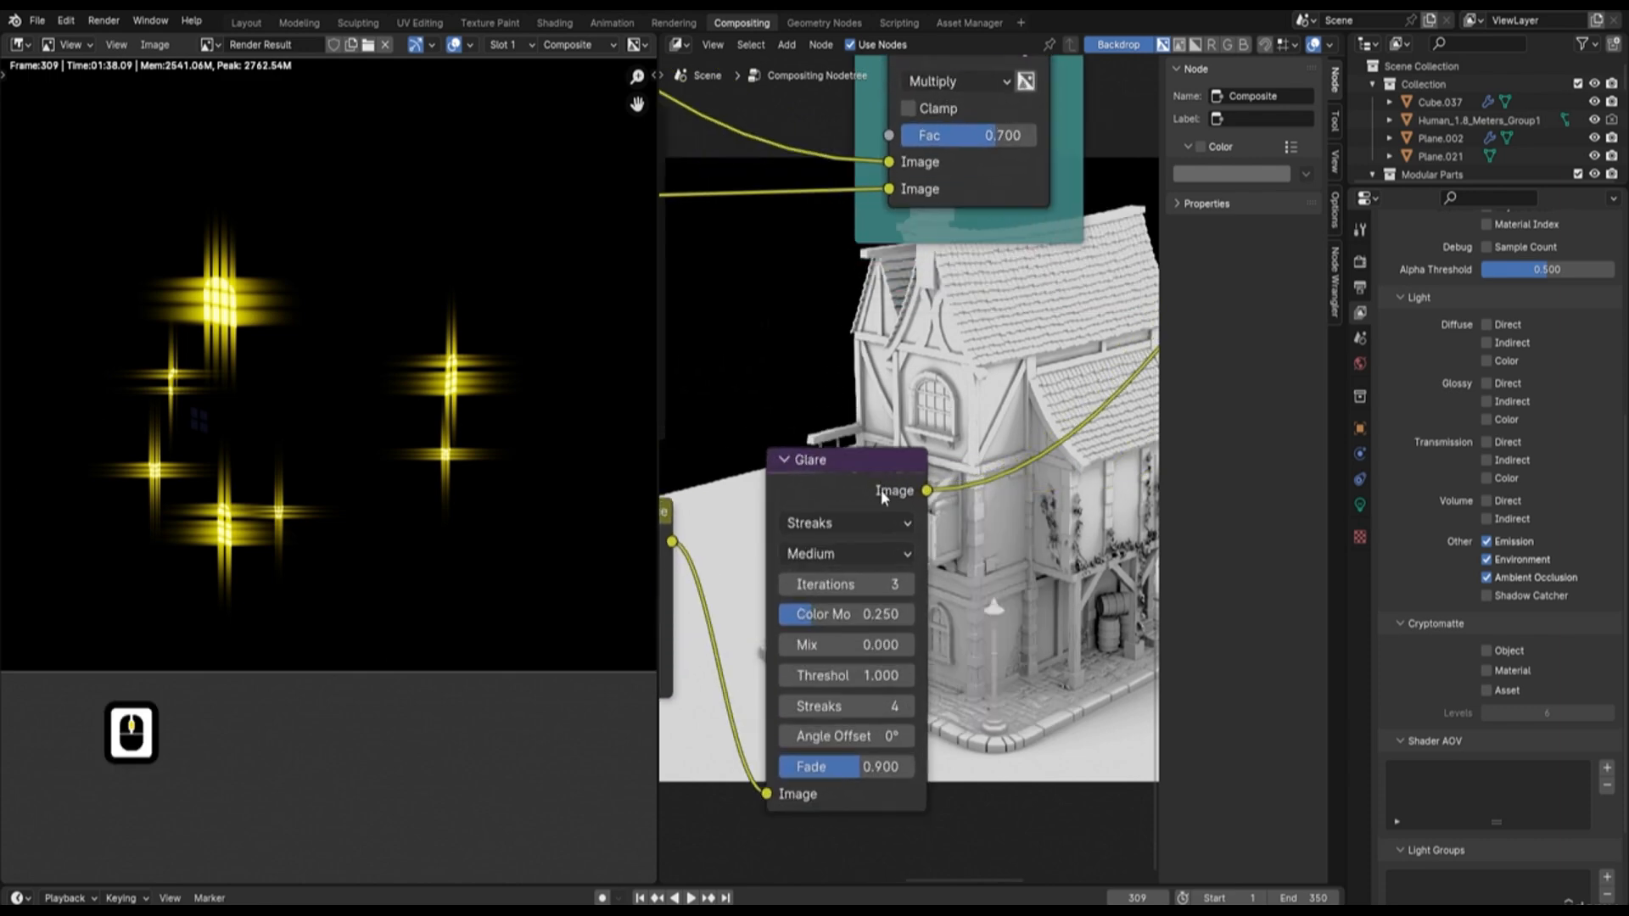
{"action": "middle_click_drag", "start_coordinate": [881, 491], "coordinate": [877, 419]}
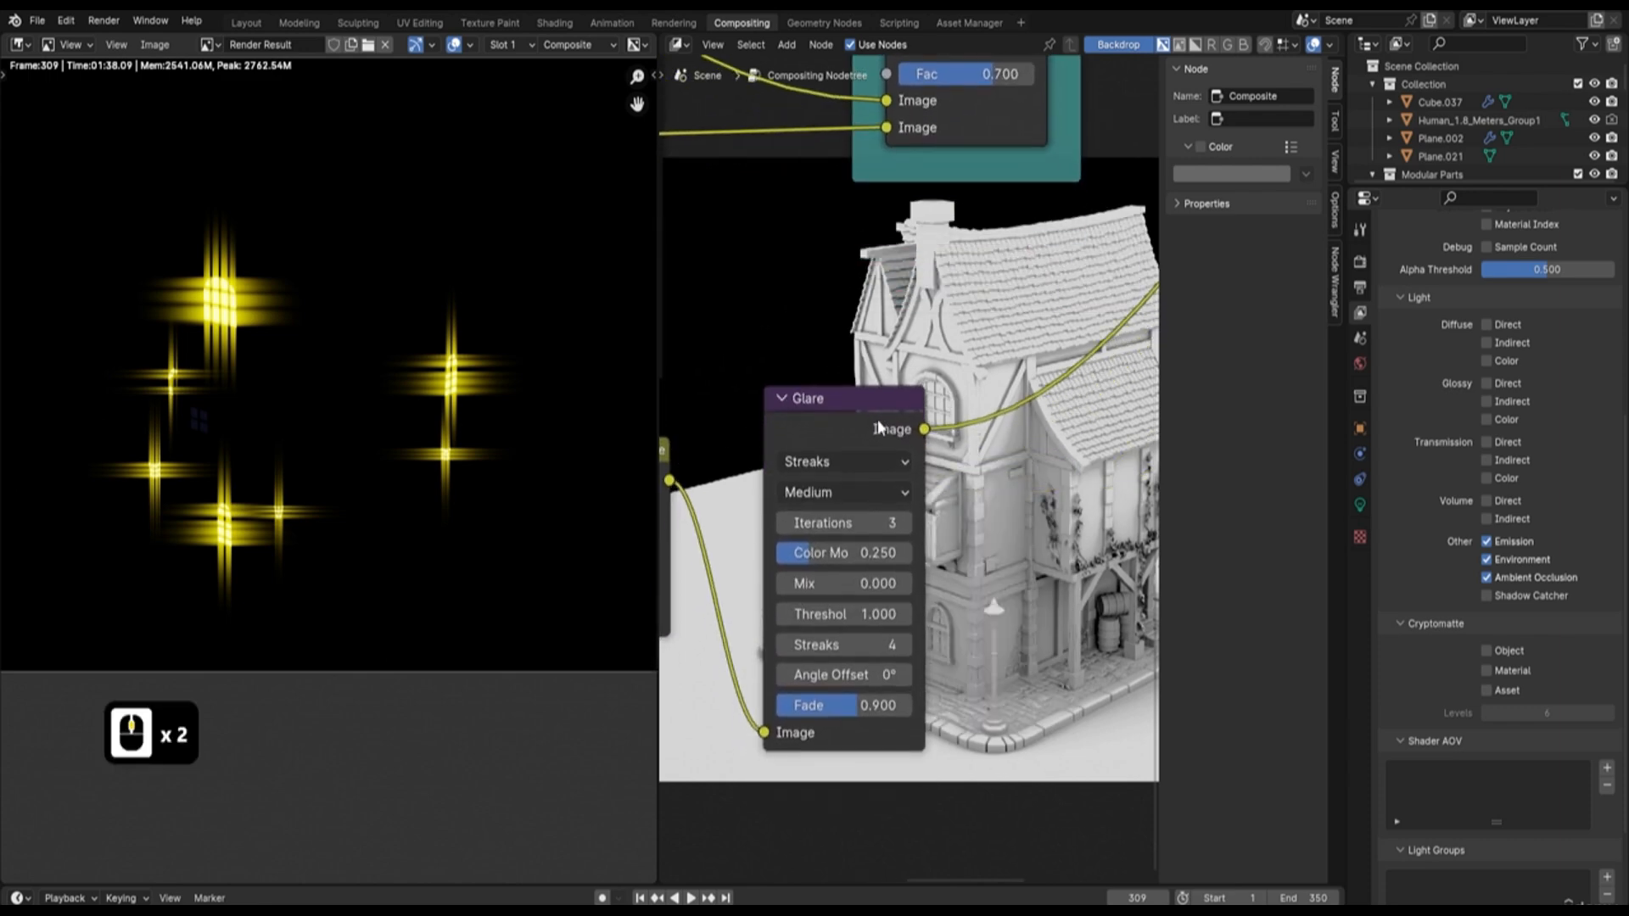
{"action": "left_click", "coordinate": [869, 465]}
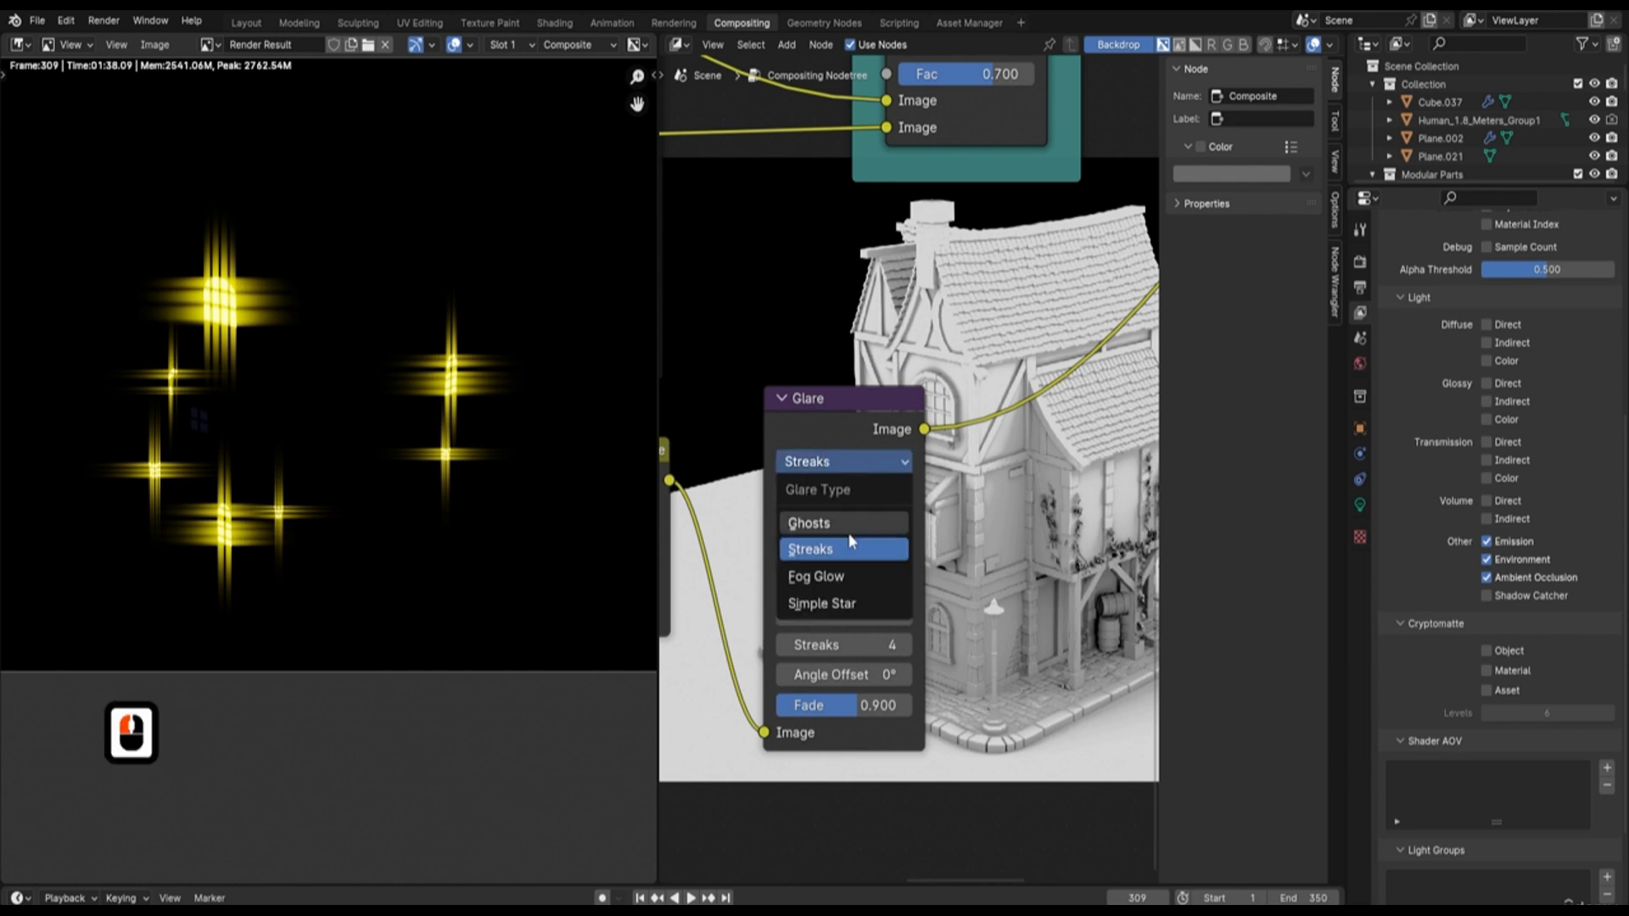
{"action": "left_click", "coordinate": [842, 579]}
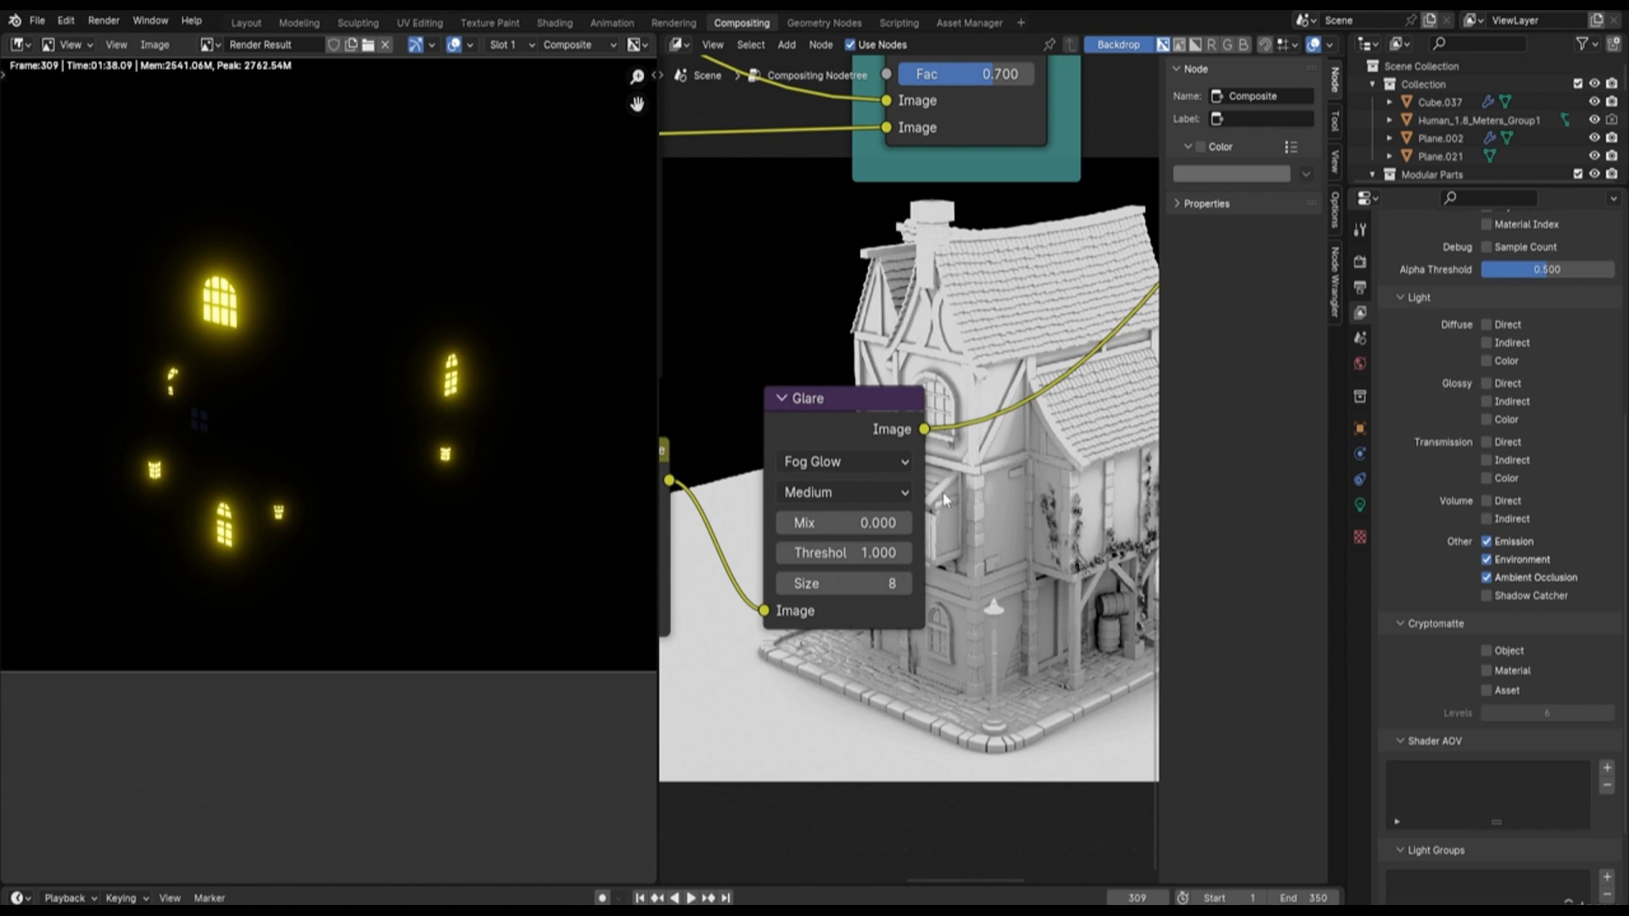
{"action": "left_click", "coordinate": [860, 493]}
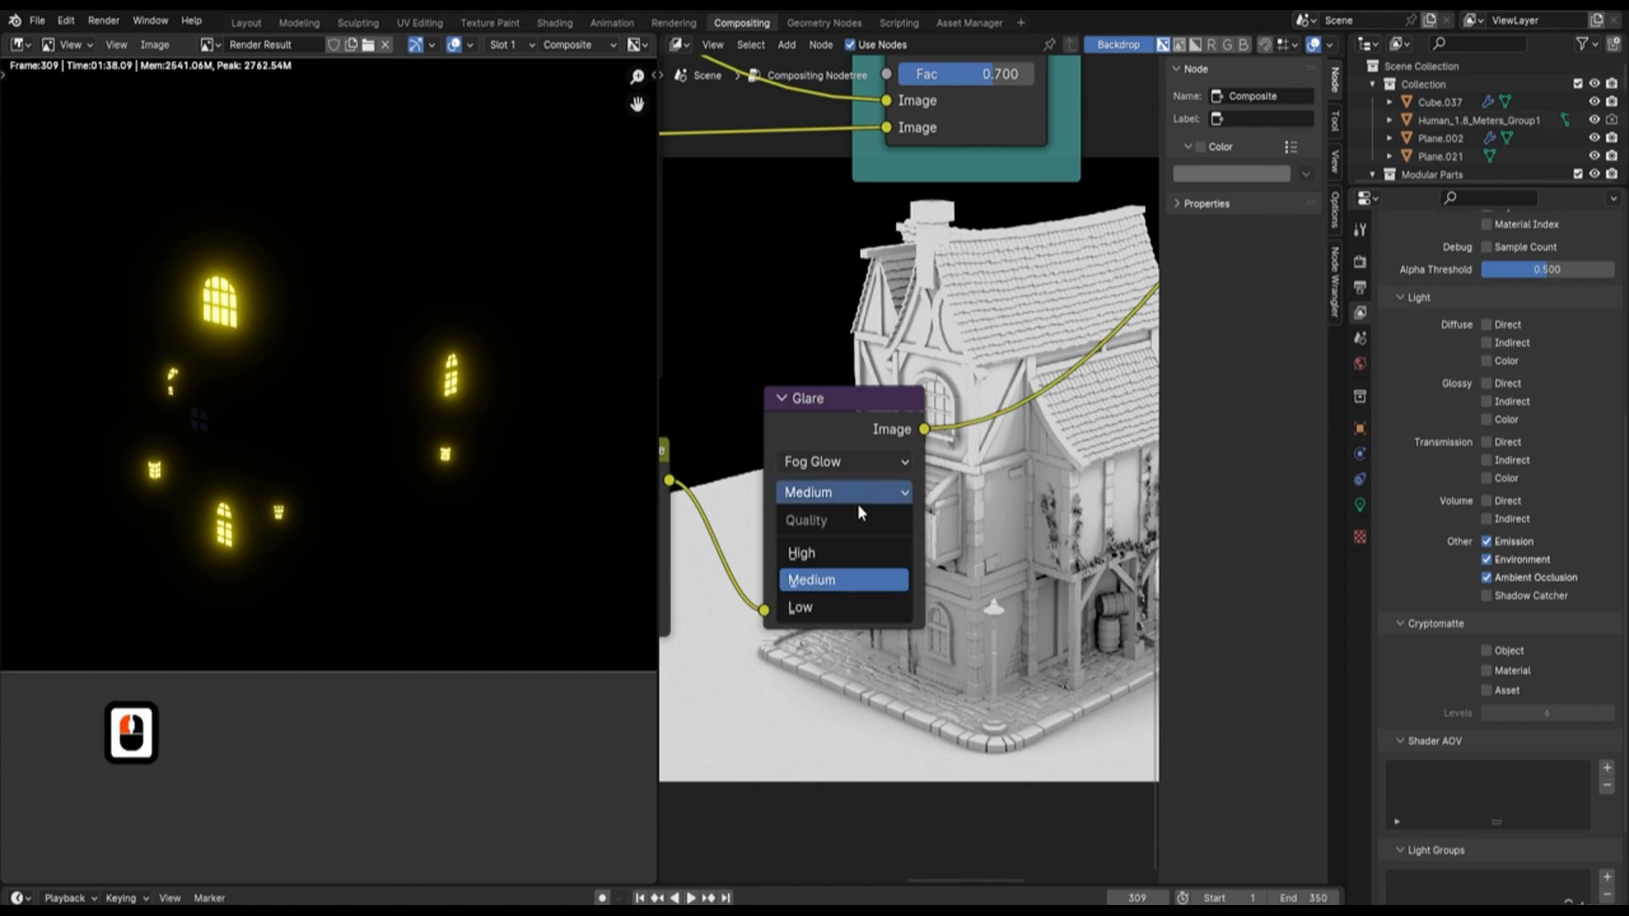
{"action": "left_click", "coordinate": [835, 553]}
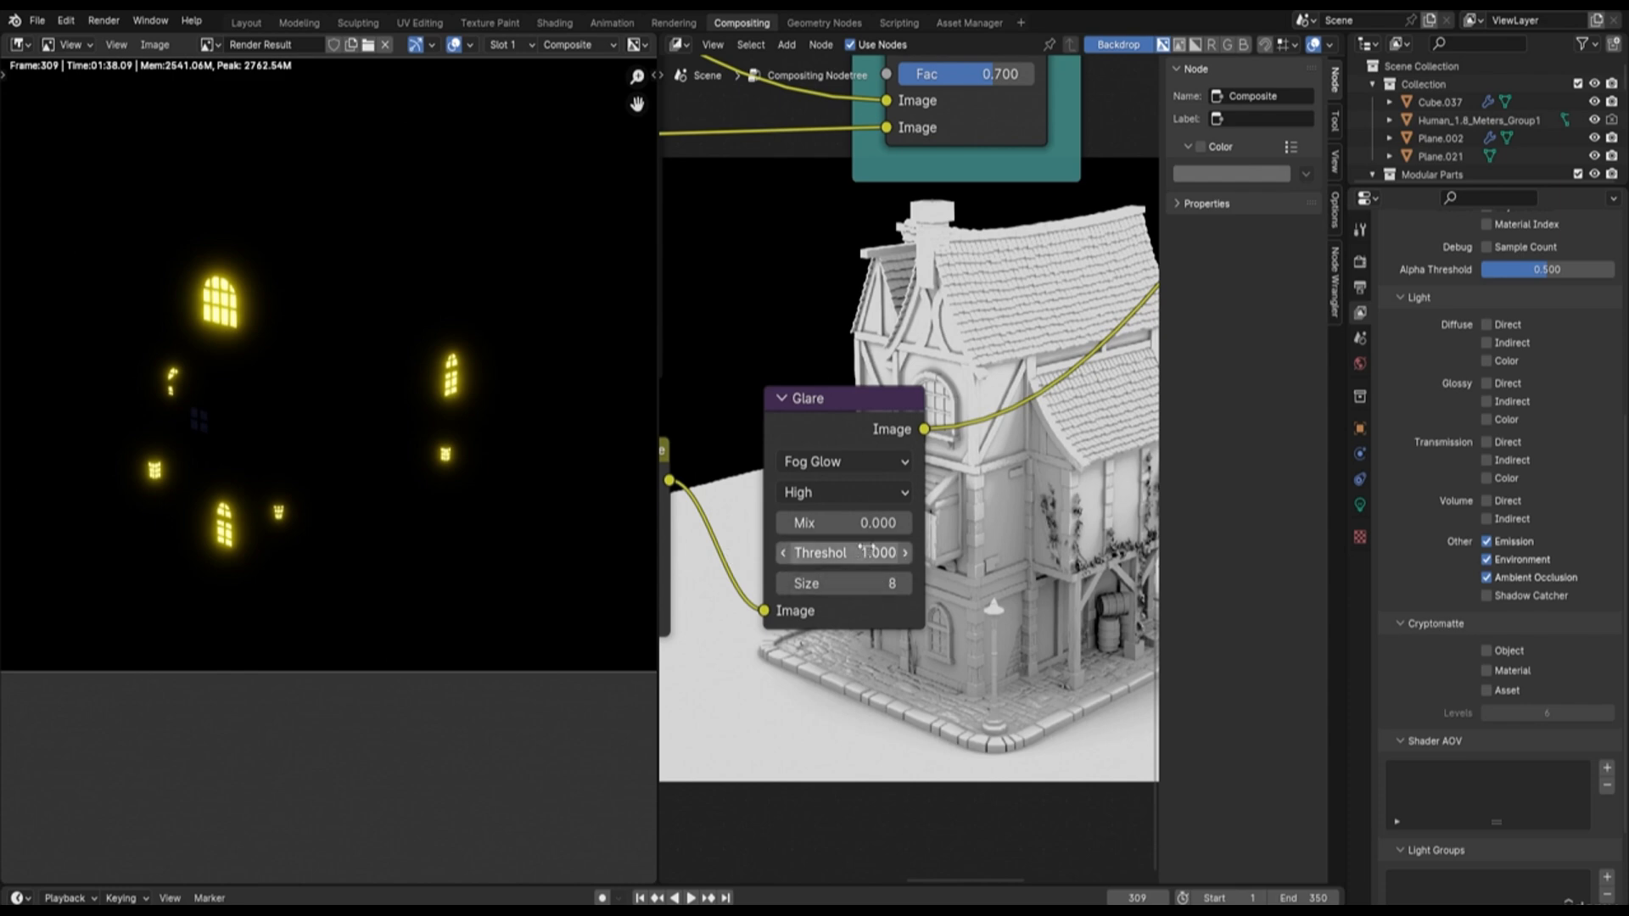
Set the Glare node's mix to 1 and its threshold to 0
{"action": "left_click", "coordinate": [864, 526]}
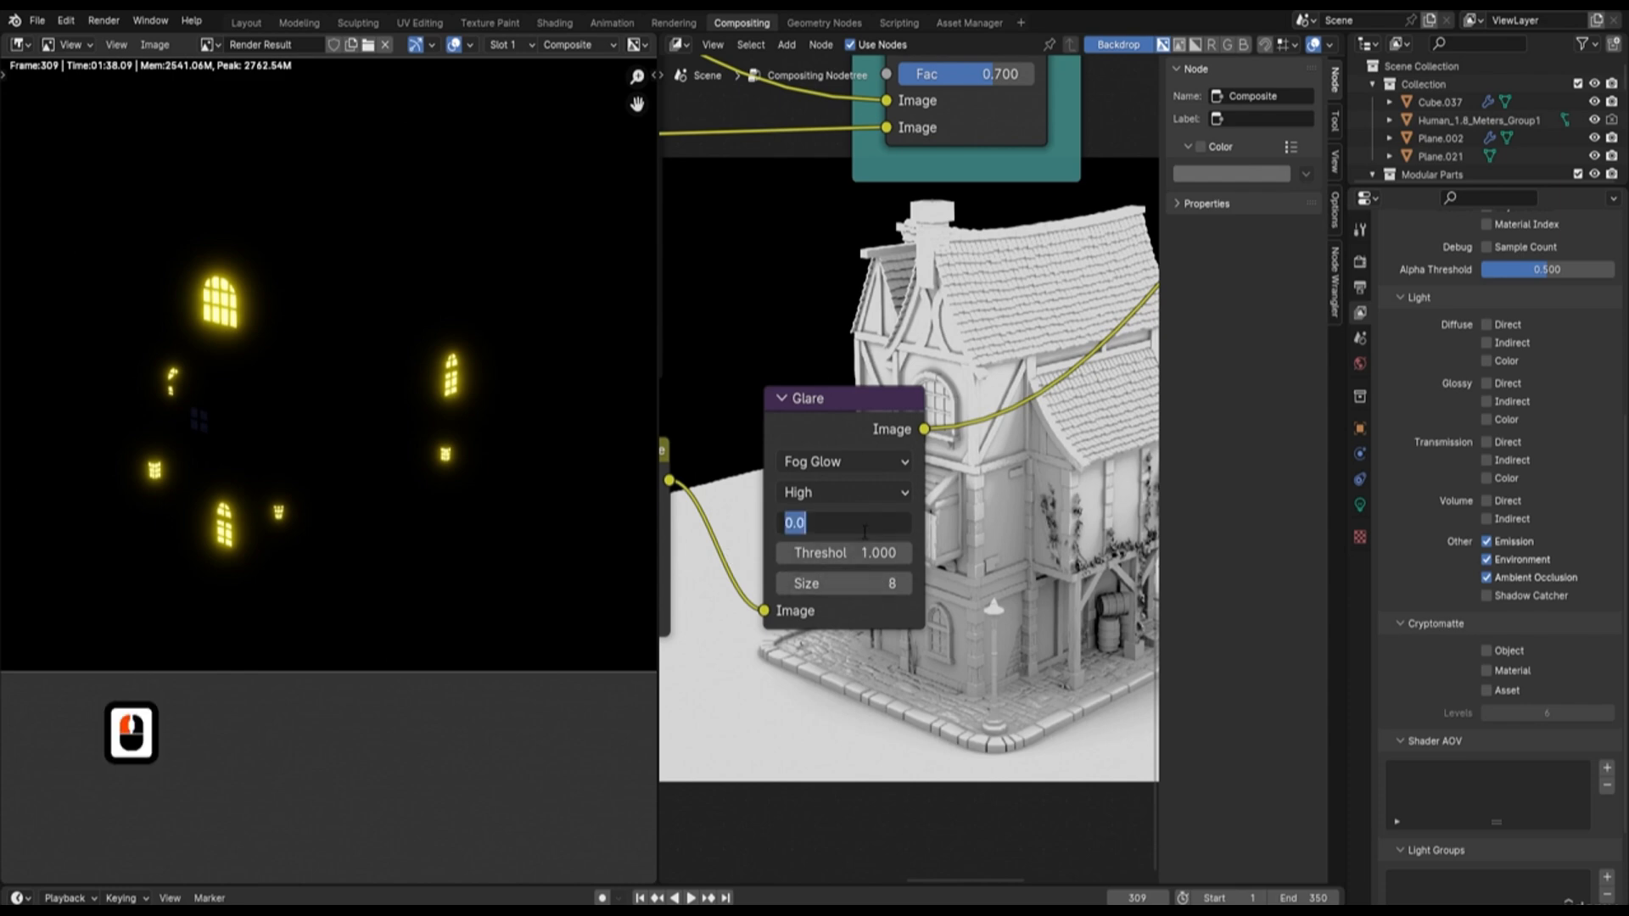
{"action": "type", "text": "1"}
{"action": "key", "text": "Return"}
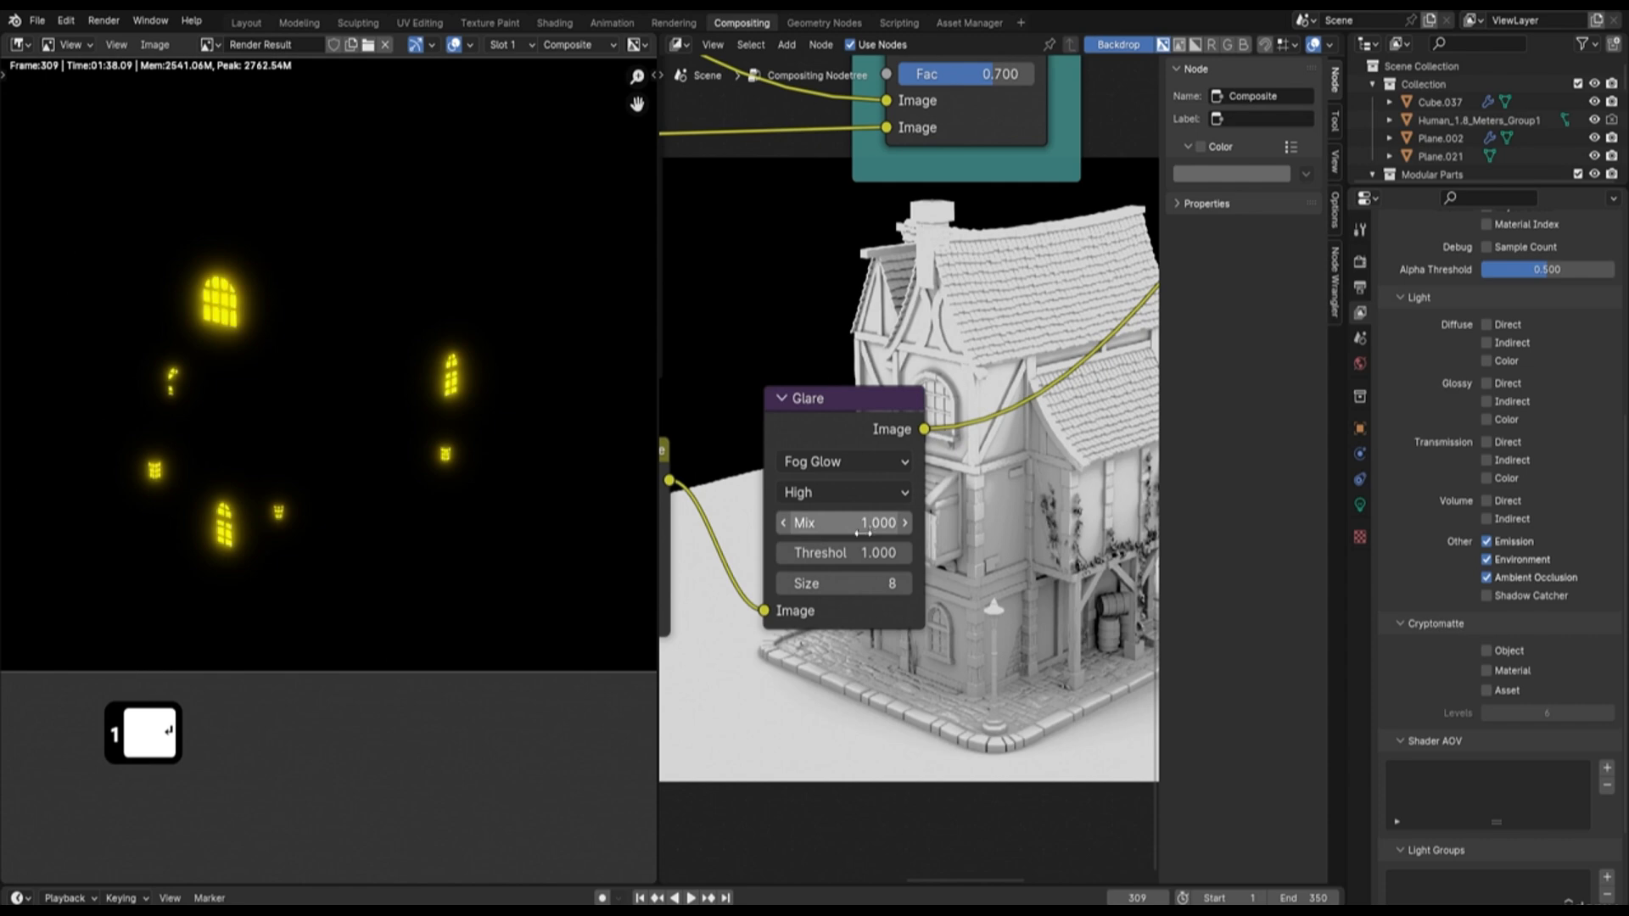
{"action": "left_click", "coordinate": [846, 552]}
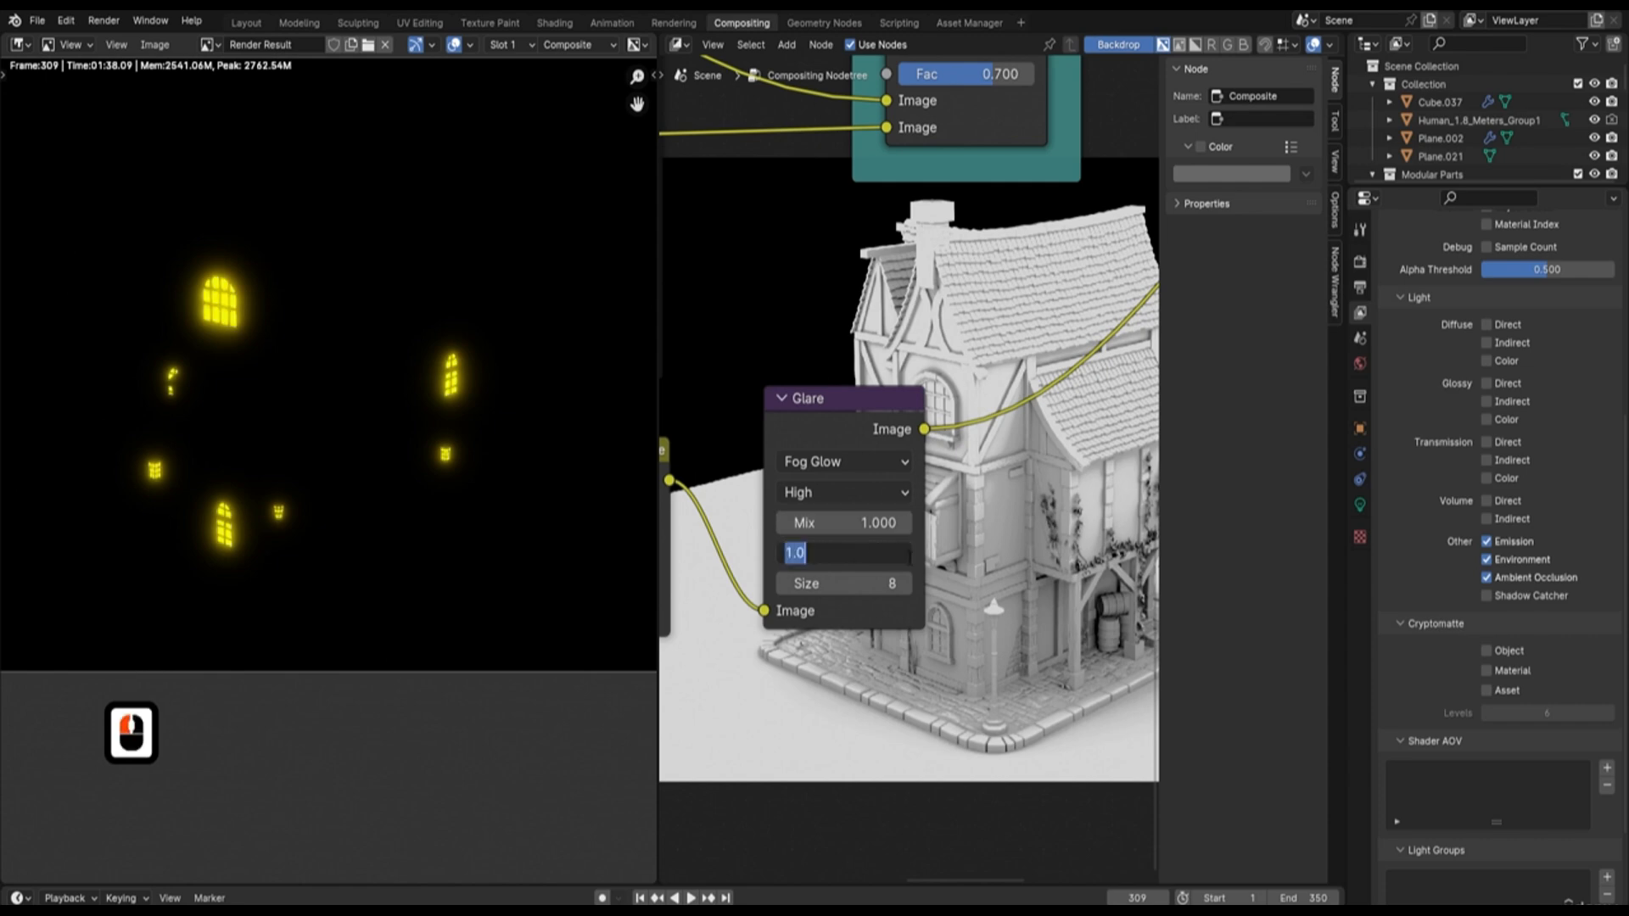
{"action": "type", "text": "0"}
{"action": "key", "text": "Return"}
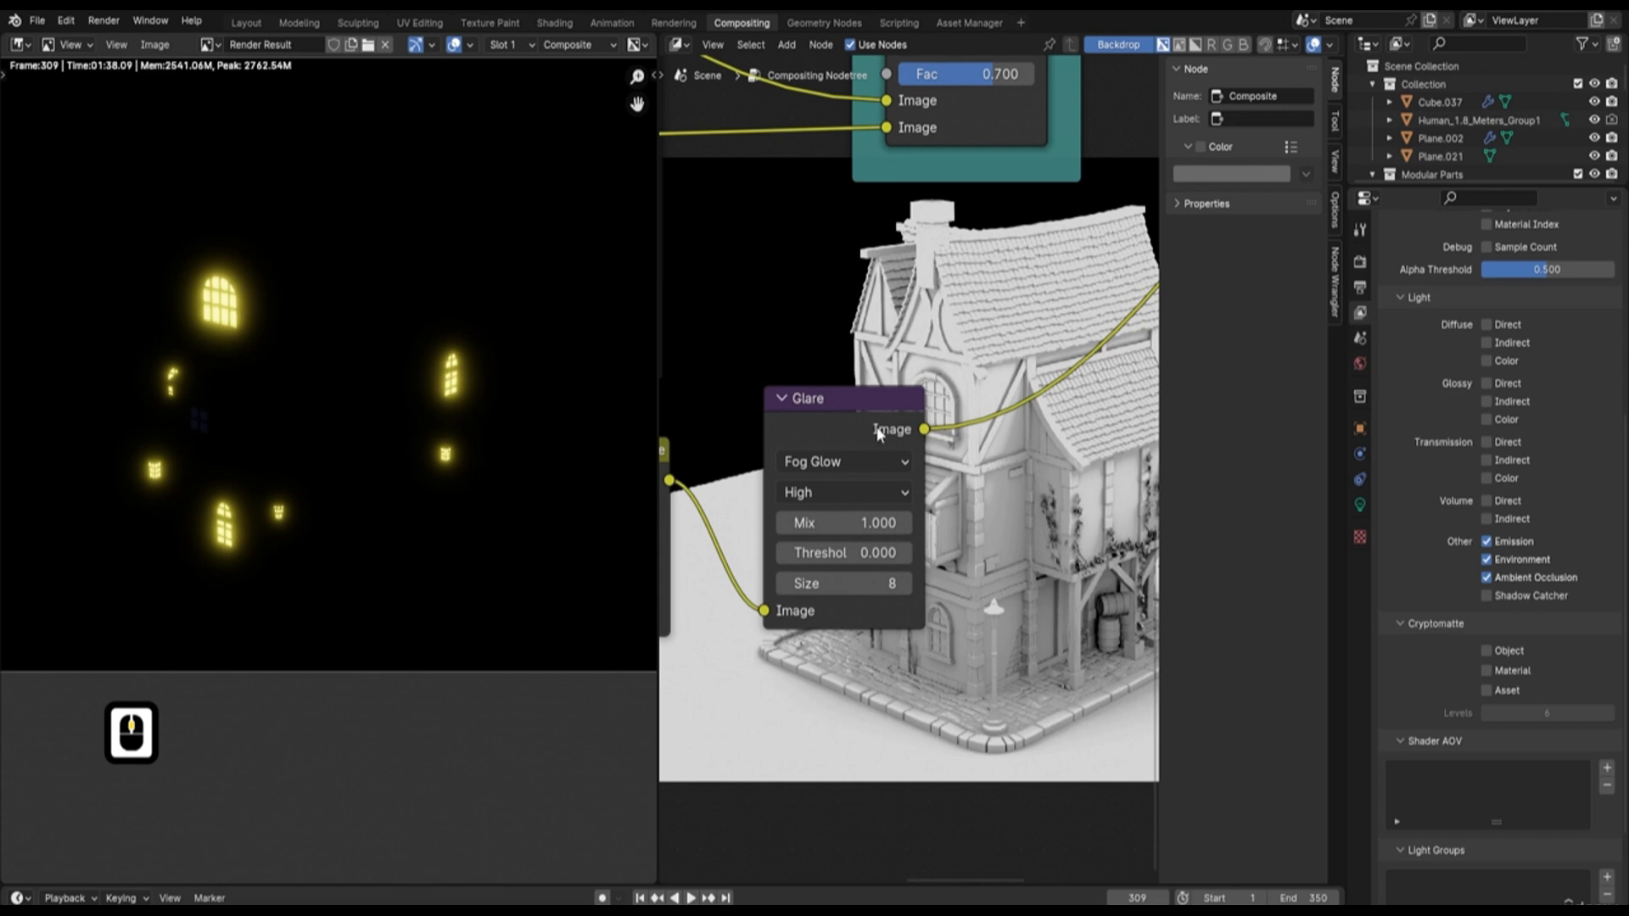
Add a Mix Color node and insert it on the link between the Glare and Composite nodes
{"action": "scroll", "coordinate": [835, 374], "scroll_direction": "down", "scroll_amount": 2}
{"action": "scroll", "coordinate": [871, 345], "scroll_direction": "down", "scroll_amount": 2}
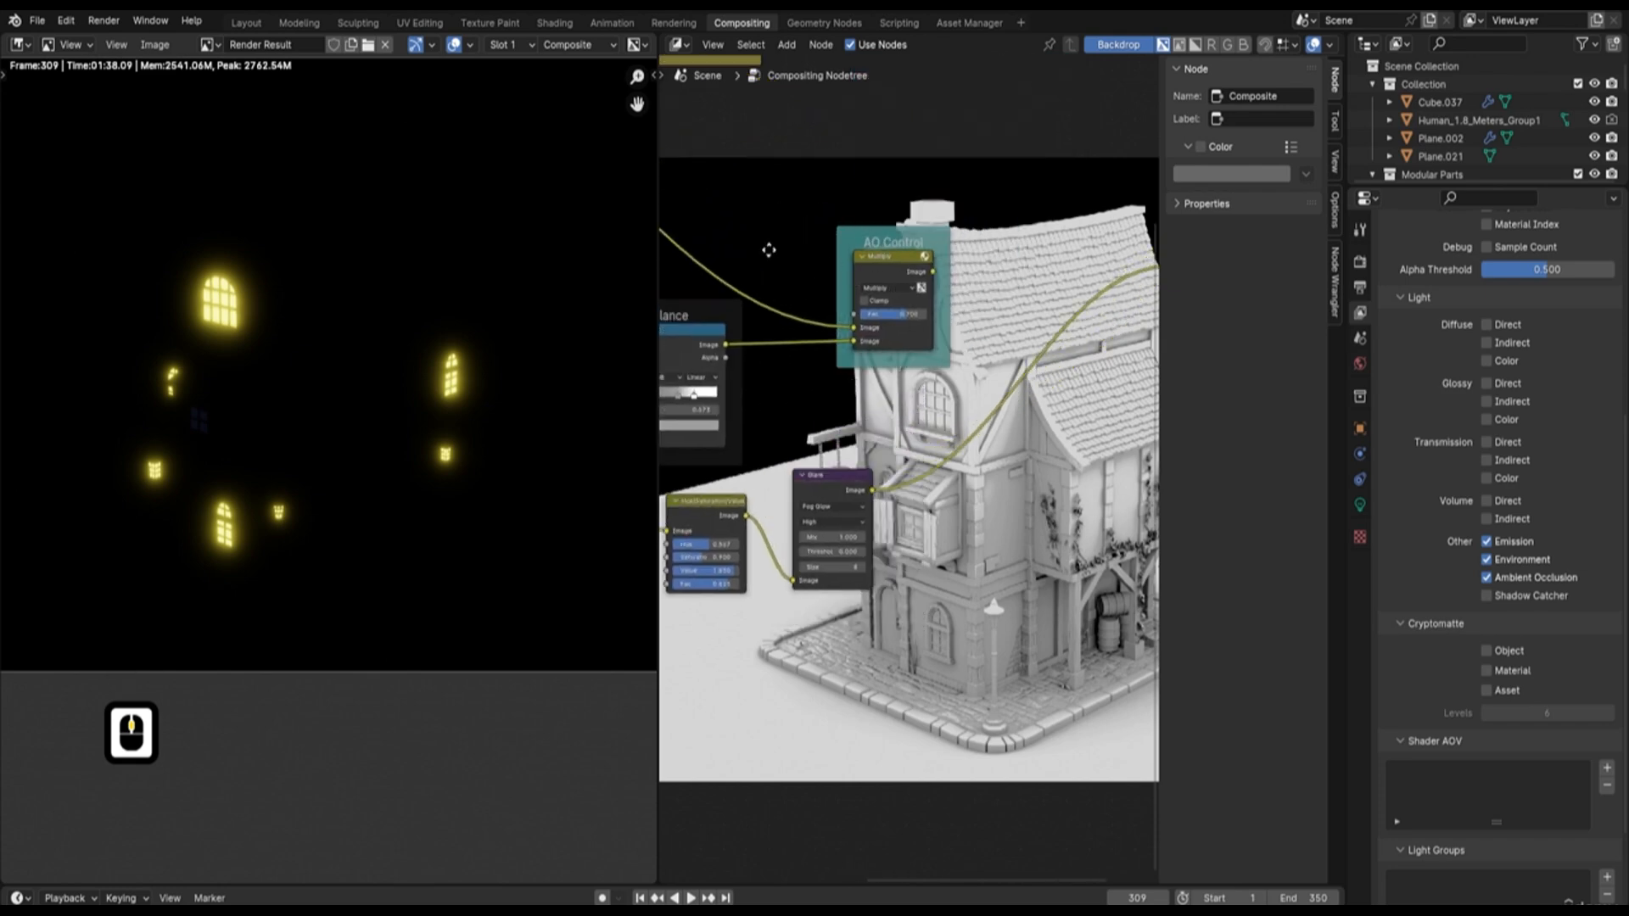
{"action": "middle_click_drag", "start_coordinate": [769, 250], "coordinate": [844, 285]}
{"action": "scroll", "coordinate": [832, 287], "scroll_direction": "down", "scroll_amount": 2}
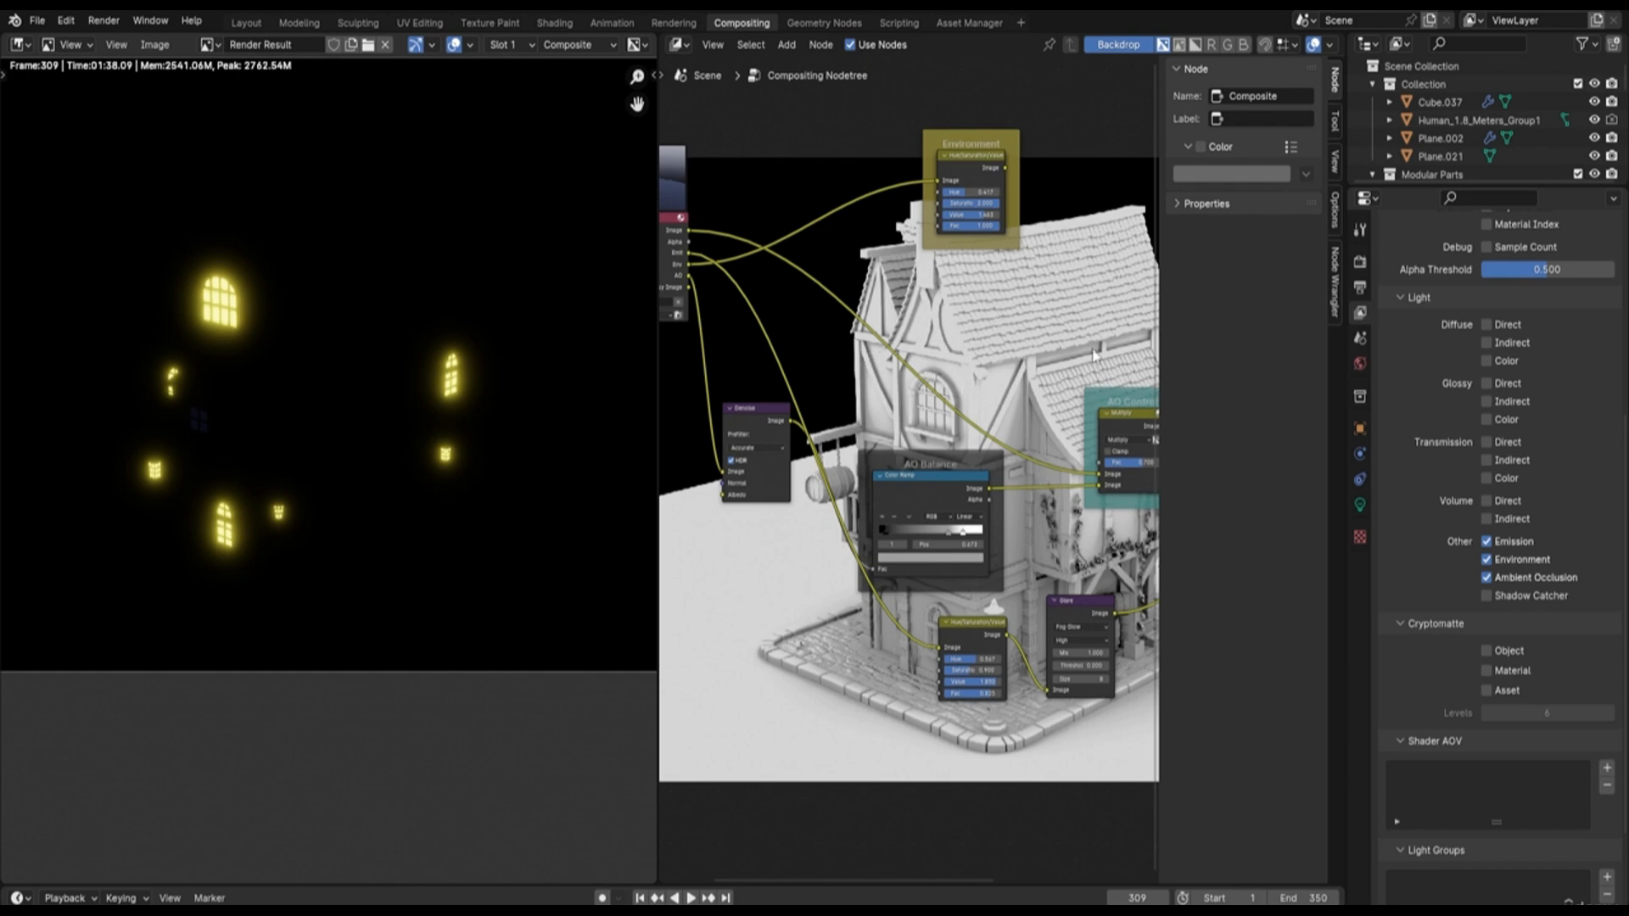
{"action": "middle_click_drag", "start_coordinate": [1099, 357], "coordinate": [802, 272]}
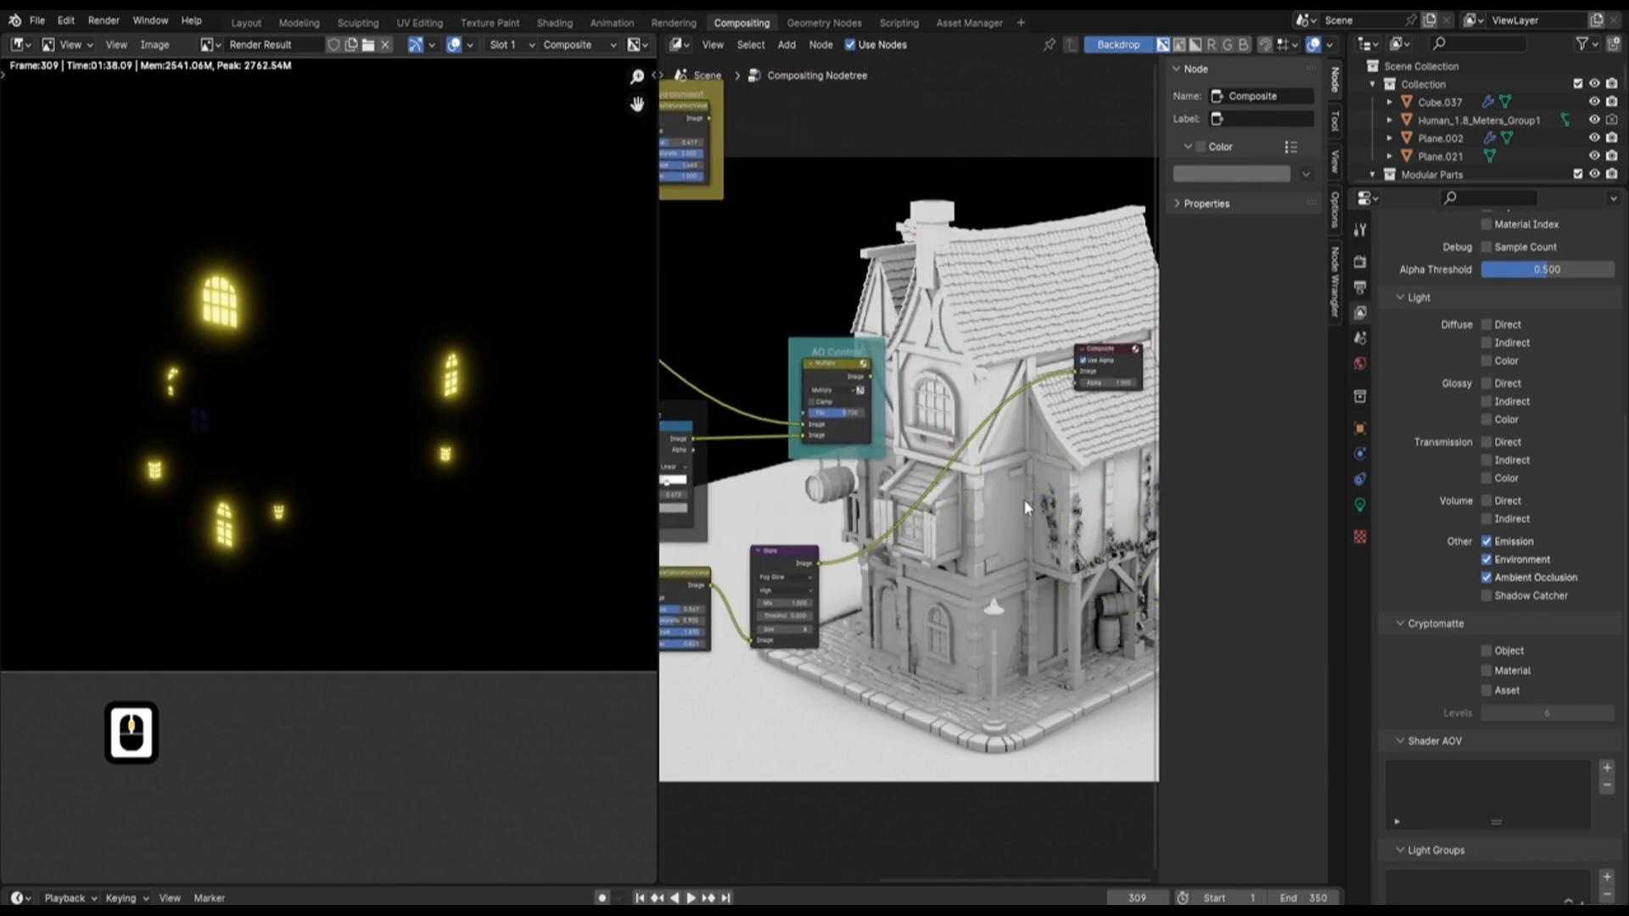
{"action": "middle_click_drag", "start_coordinate": [978, 446], "coordinate": [996, 465]}
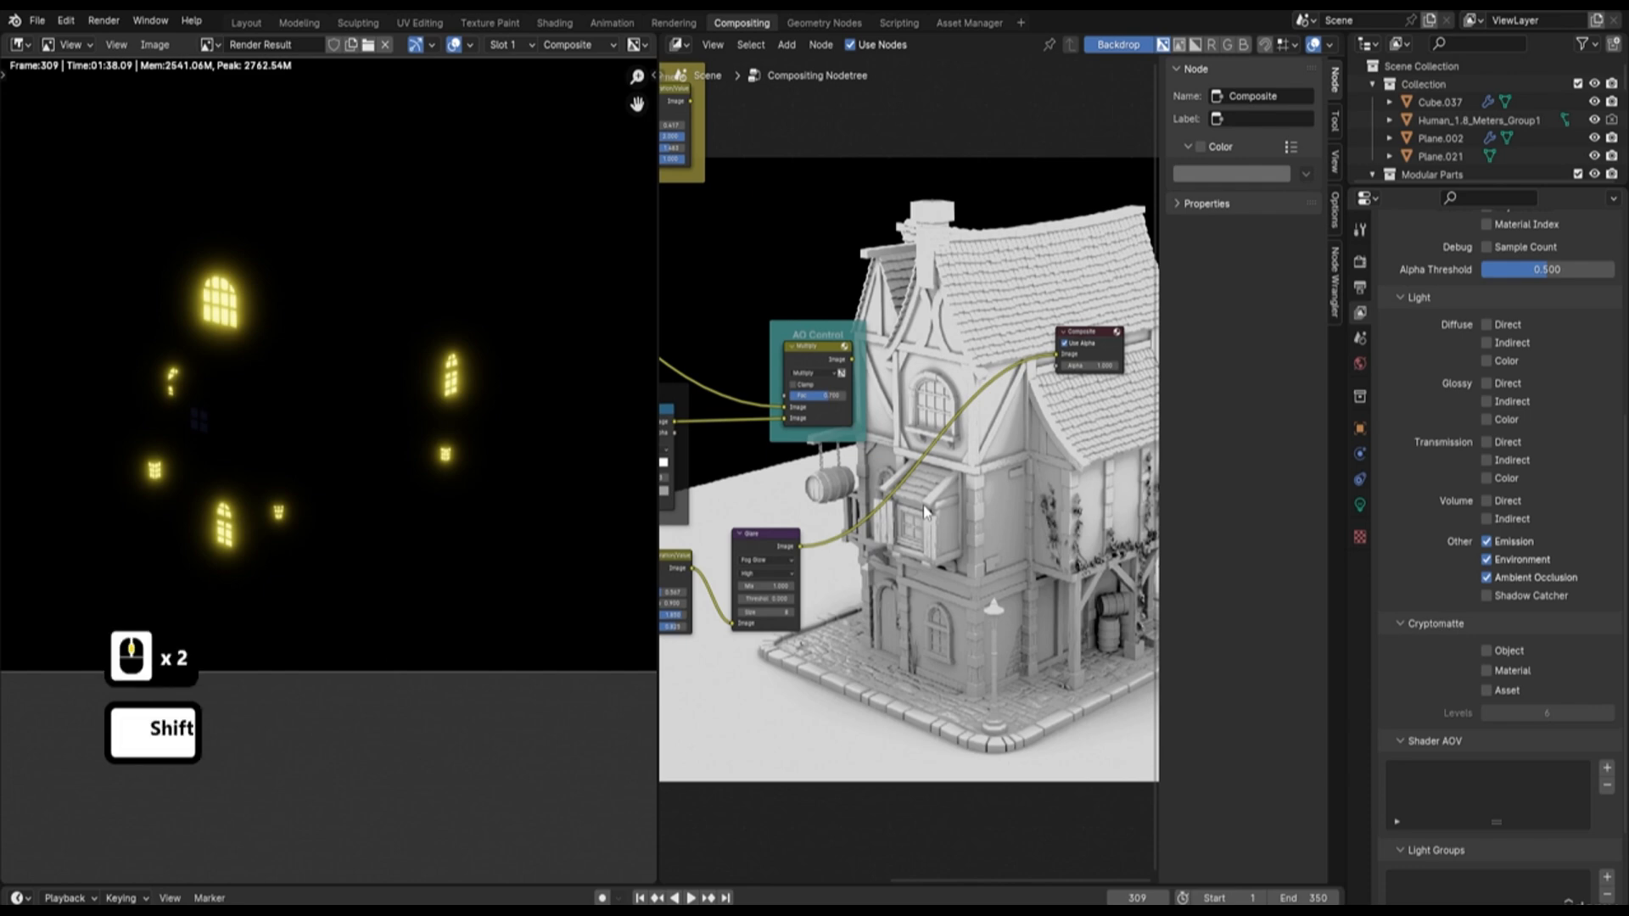
{"action": "key", "text": "shift+a"}
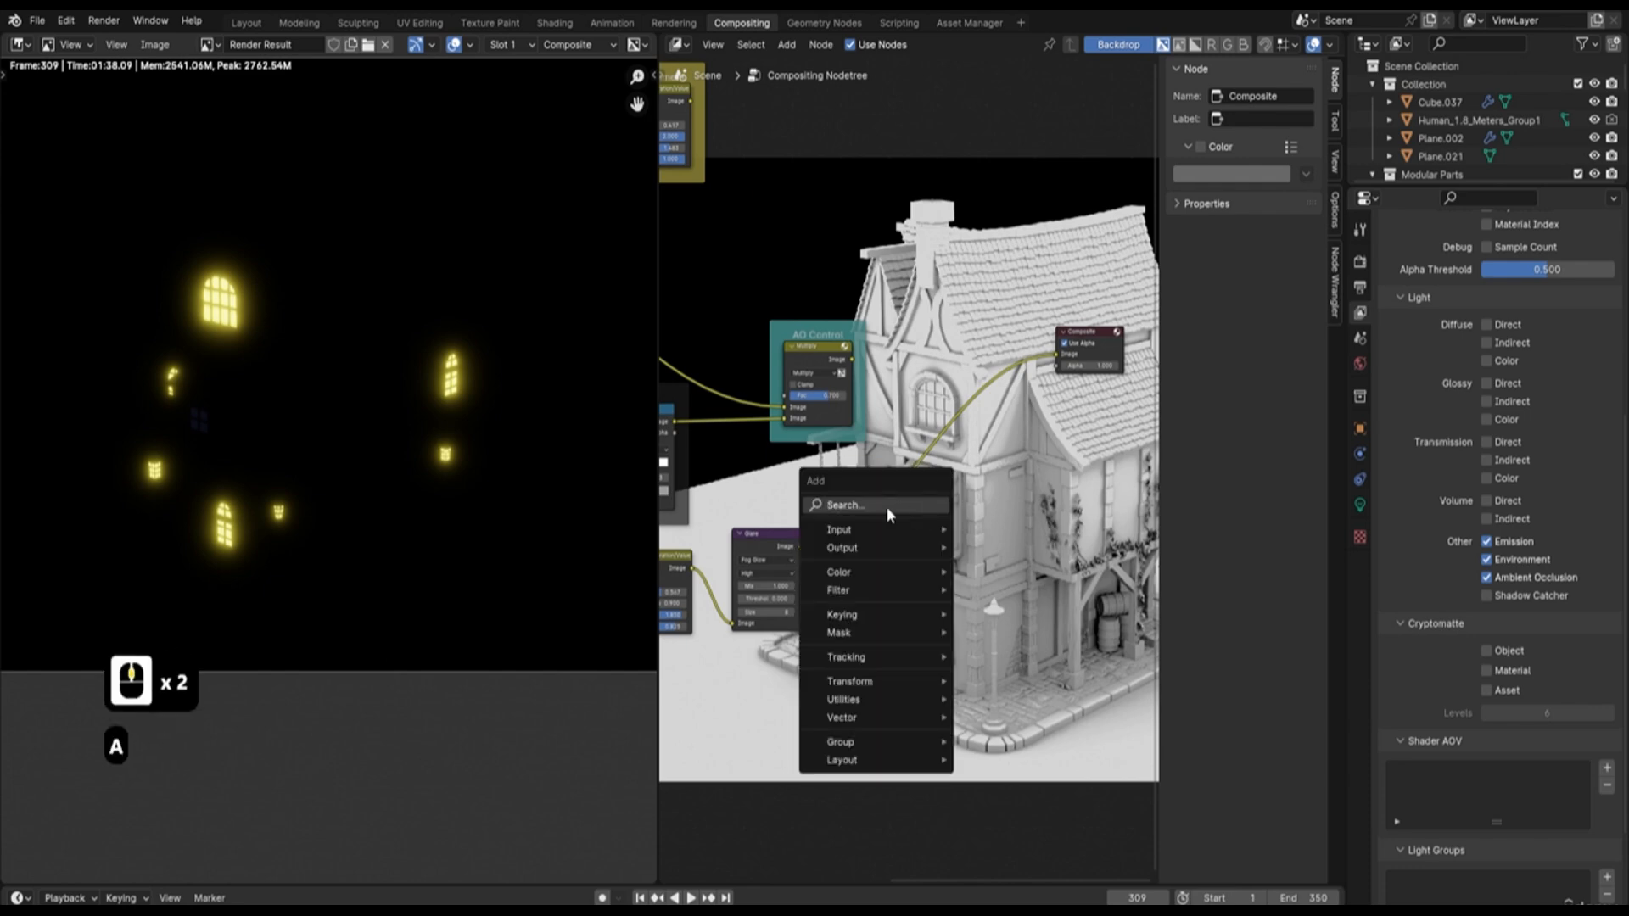
{"action": "left_click", "coordinate": [886, 507]}
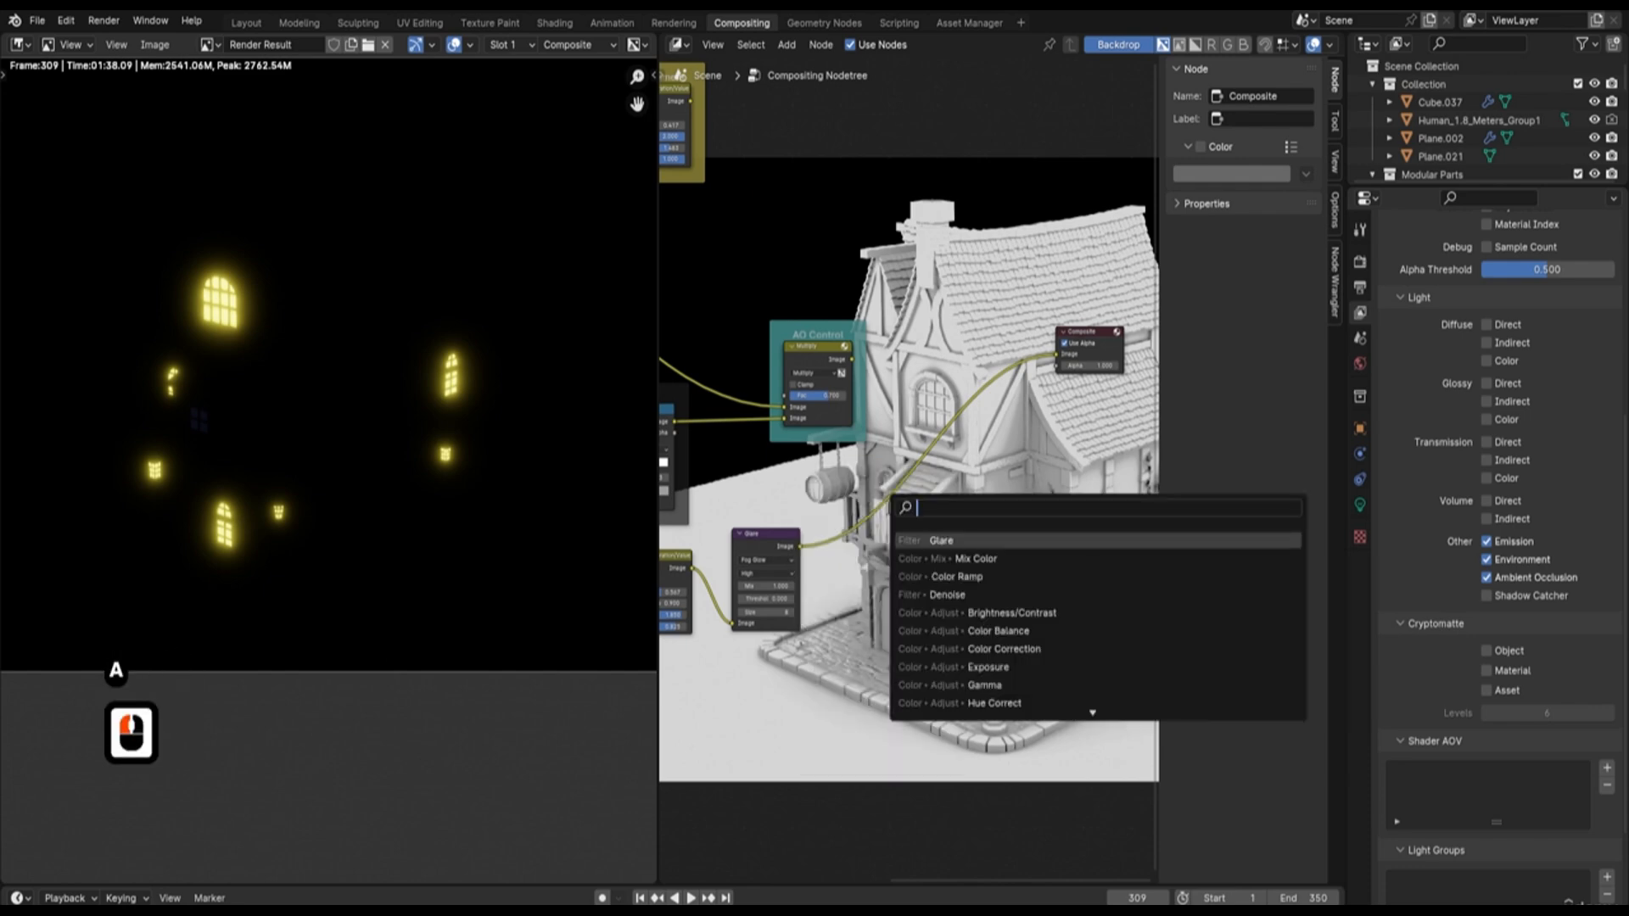
{"action": "type", "text": "m"}
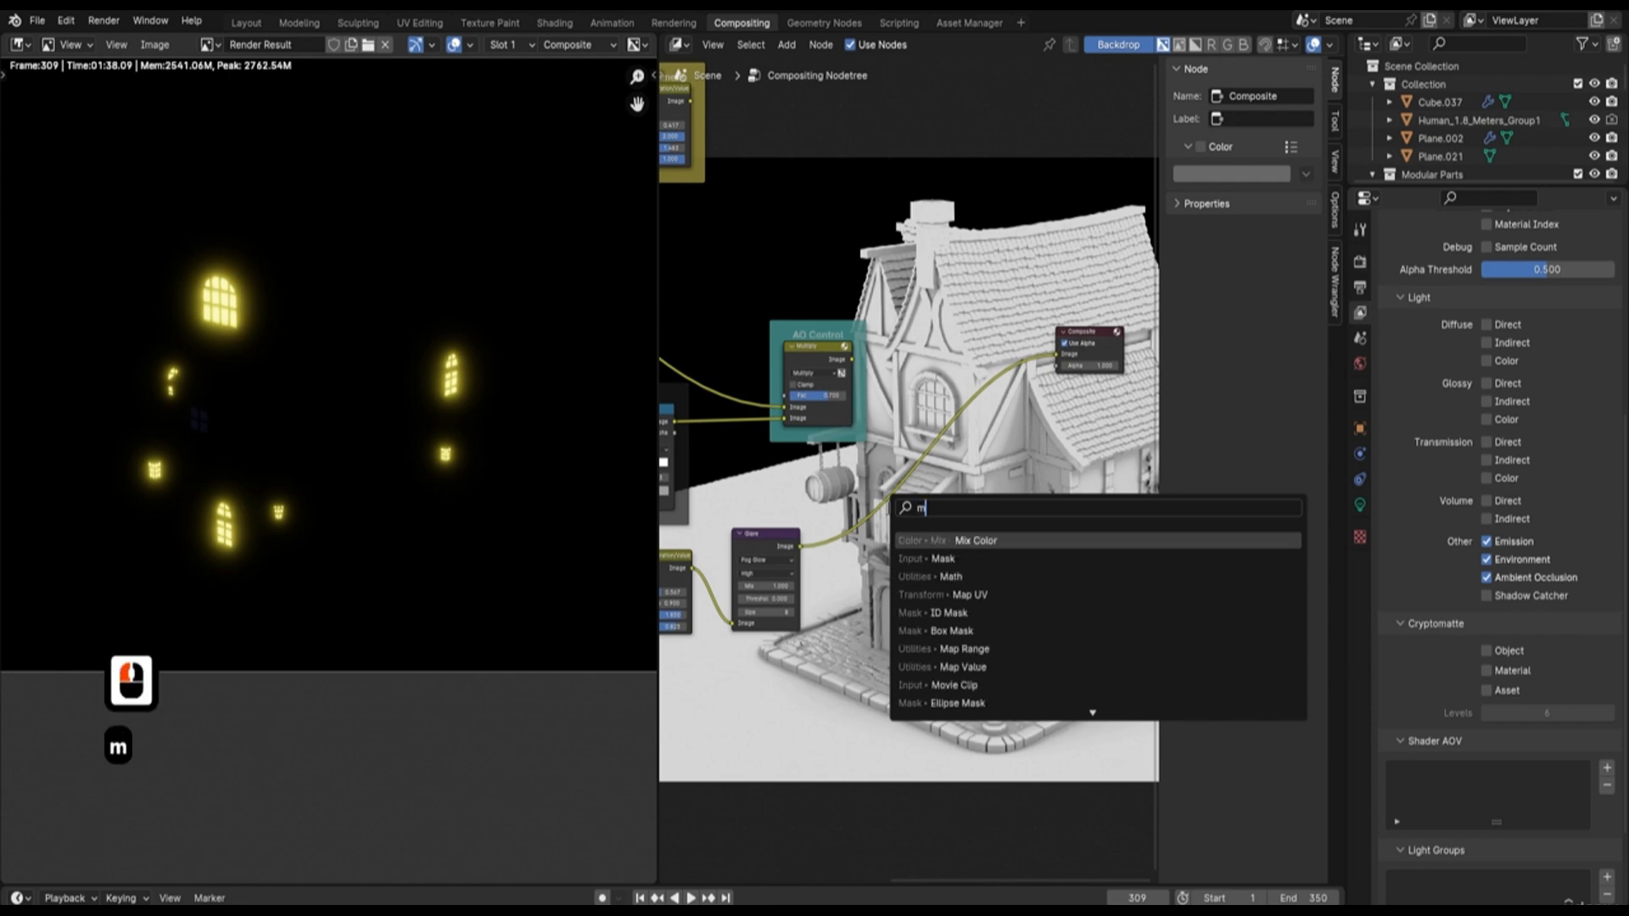
{"action": "type", "text": "ix"}
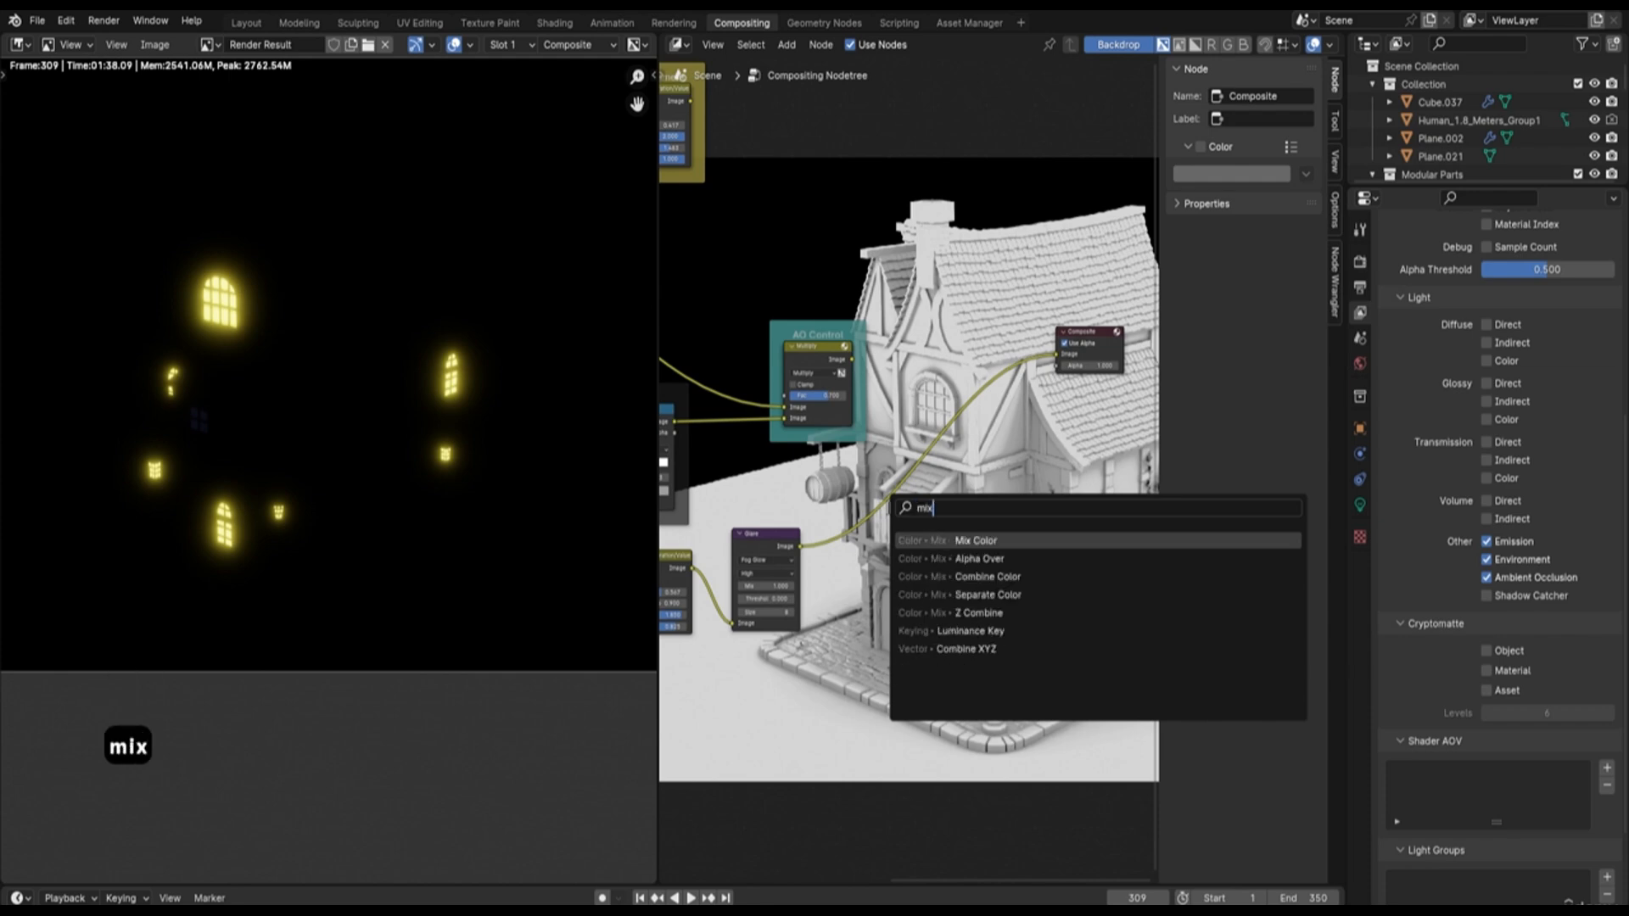
{"action": "left_click", "coordinate": [983, 541]}
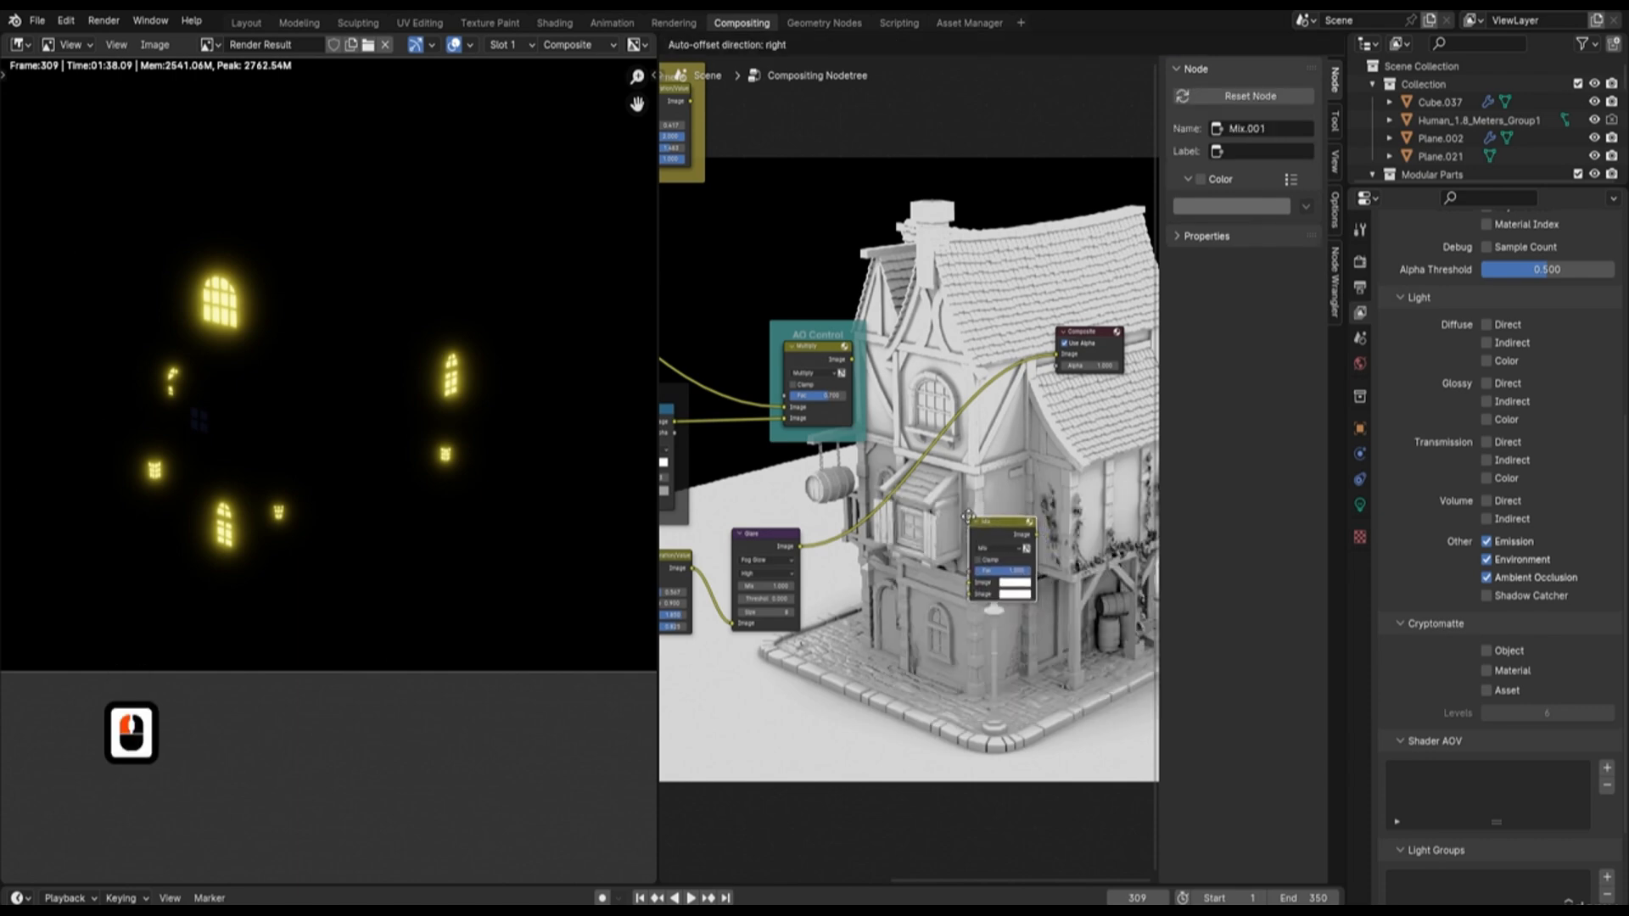
{"action": "left_click", "coordinate": [908, 432]}
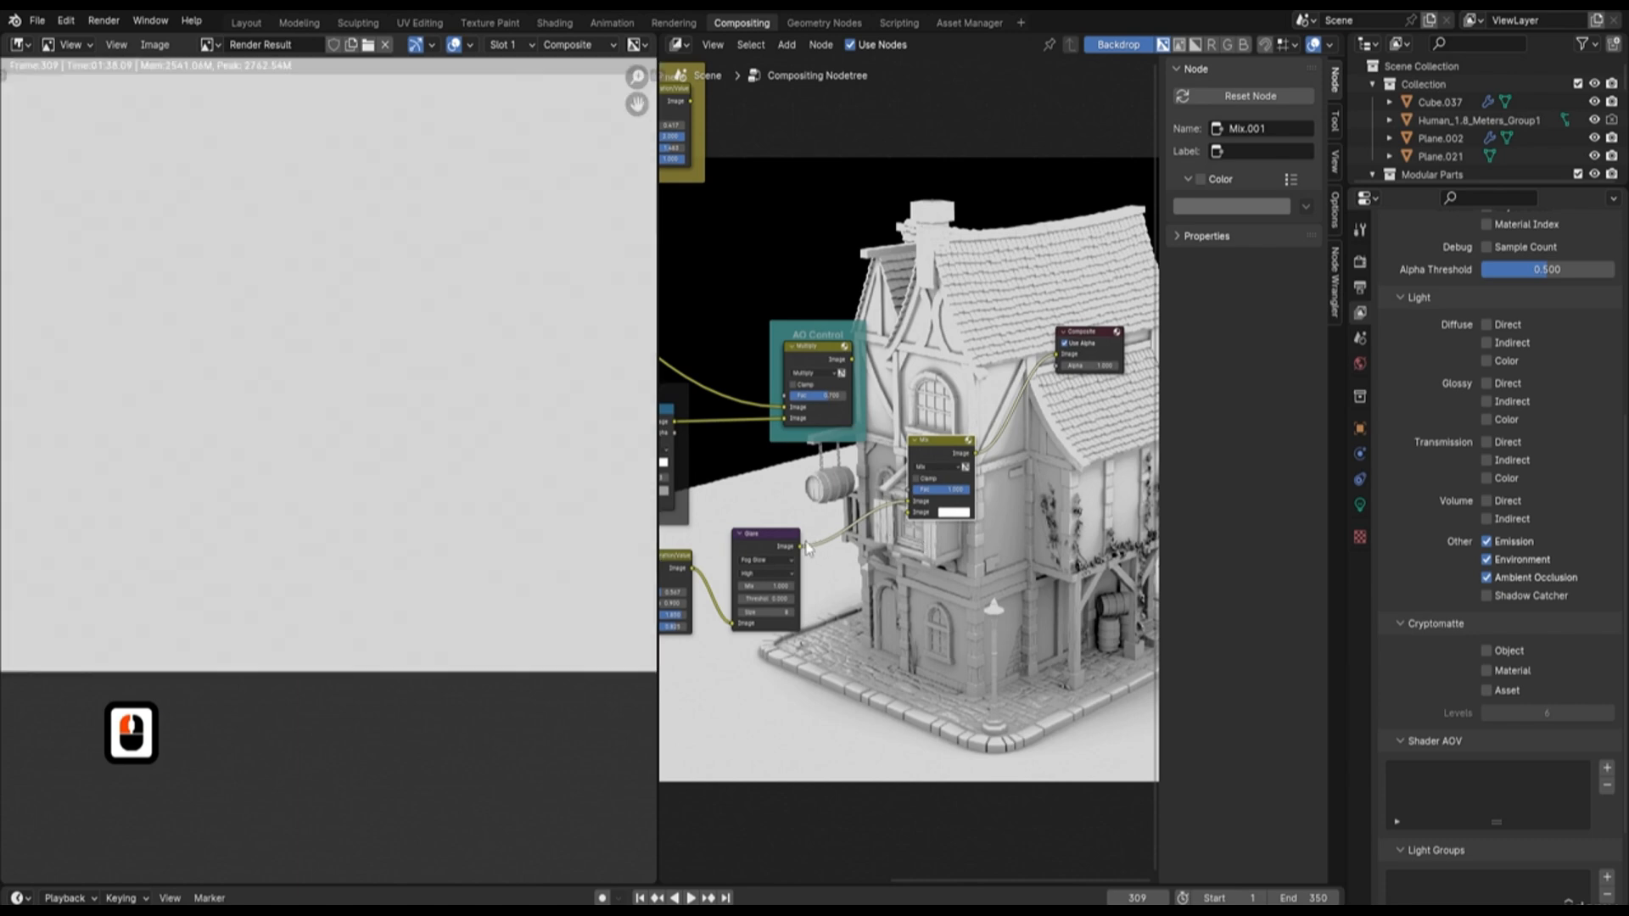
Connect the Glare image output to the Mix node's second image input and disconnect it from the first
{"action": "left_click_drag", "start_coordinate": [798, 552], "coordinate": [912, 514]}
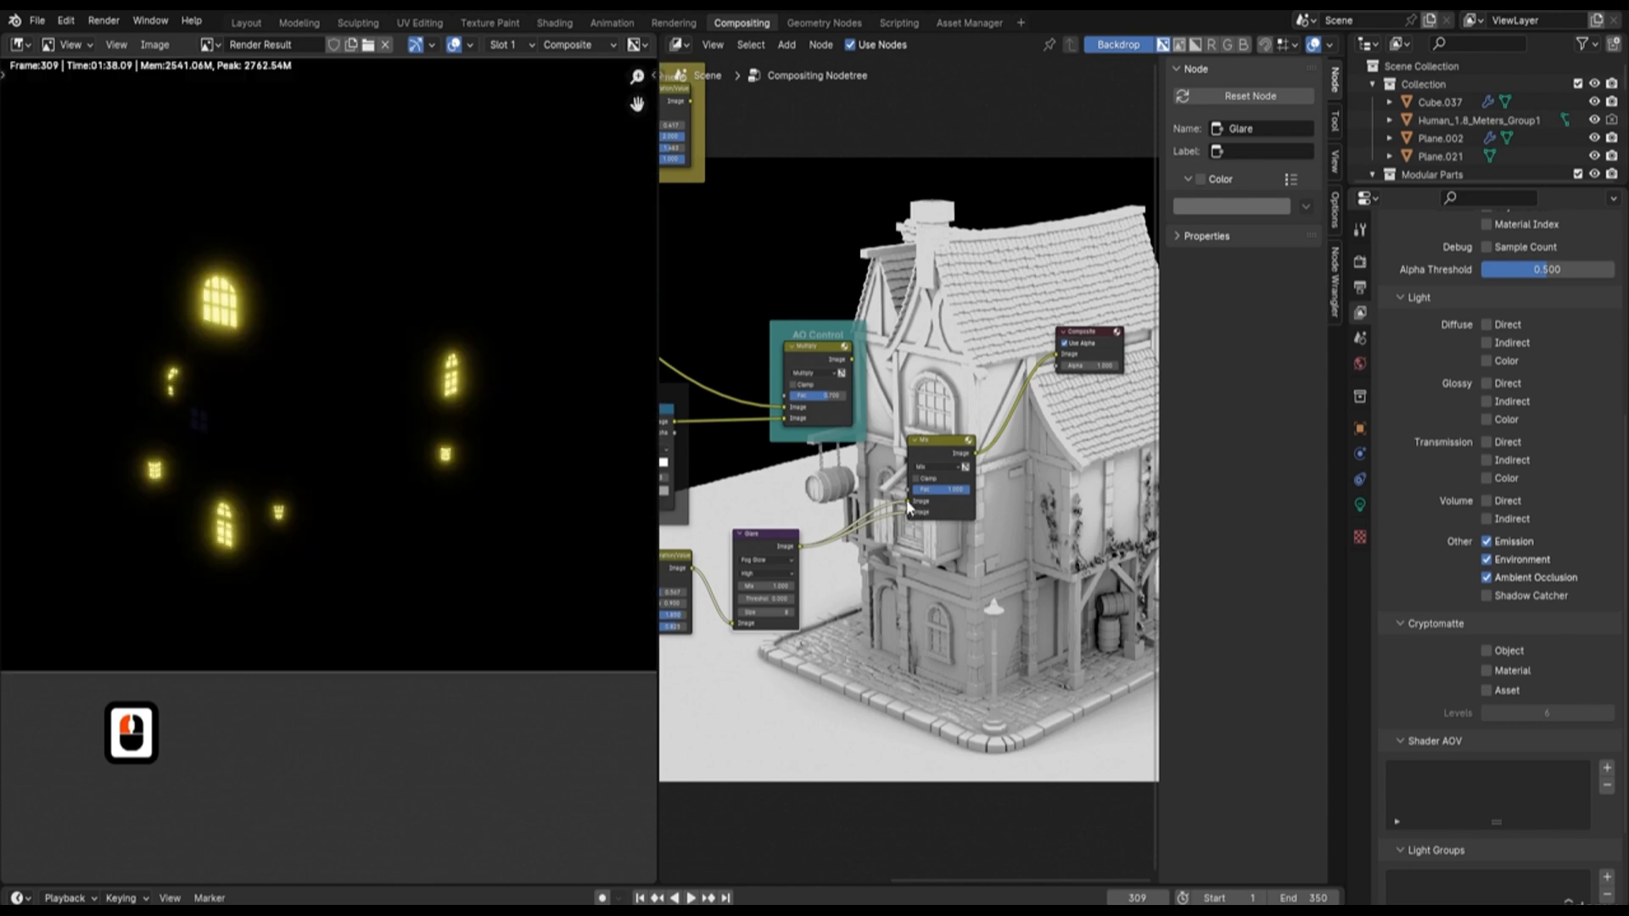
{"action": "left_click_drag", "start_coordinate": [907, 503], "coordinate": [950, 541]}
{"action": "left_click", "coordinate": [967, 543]}
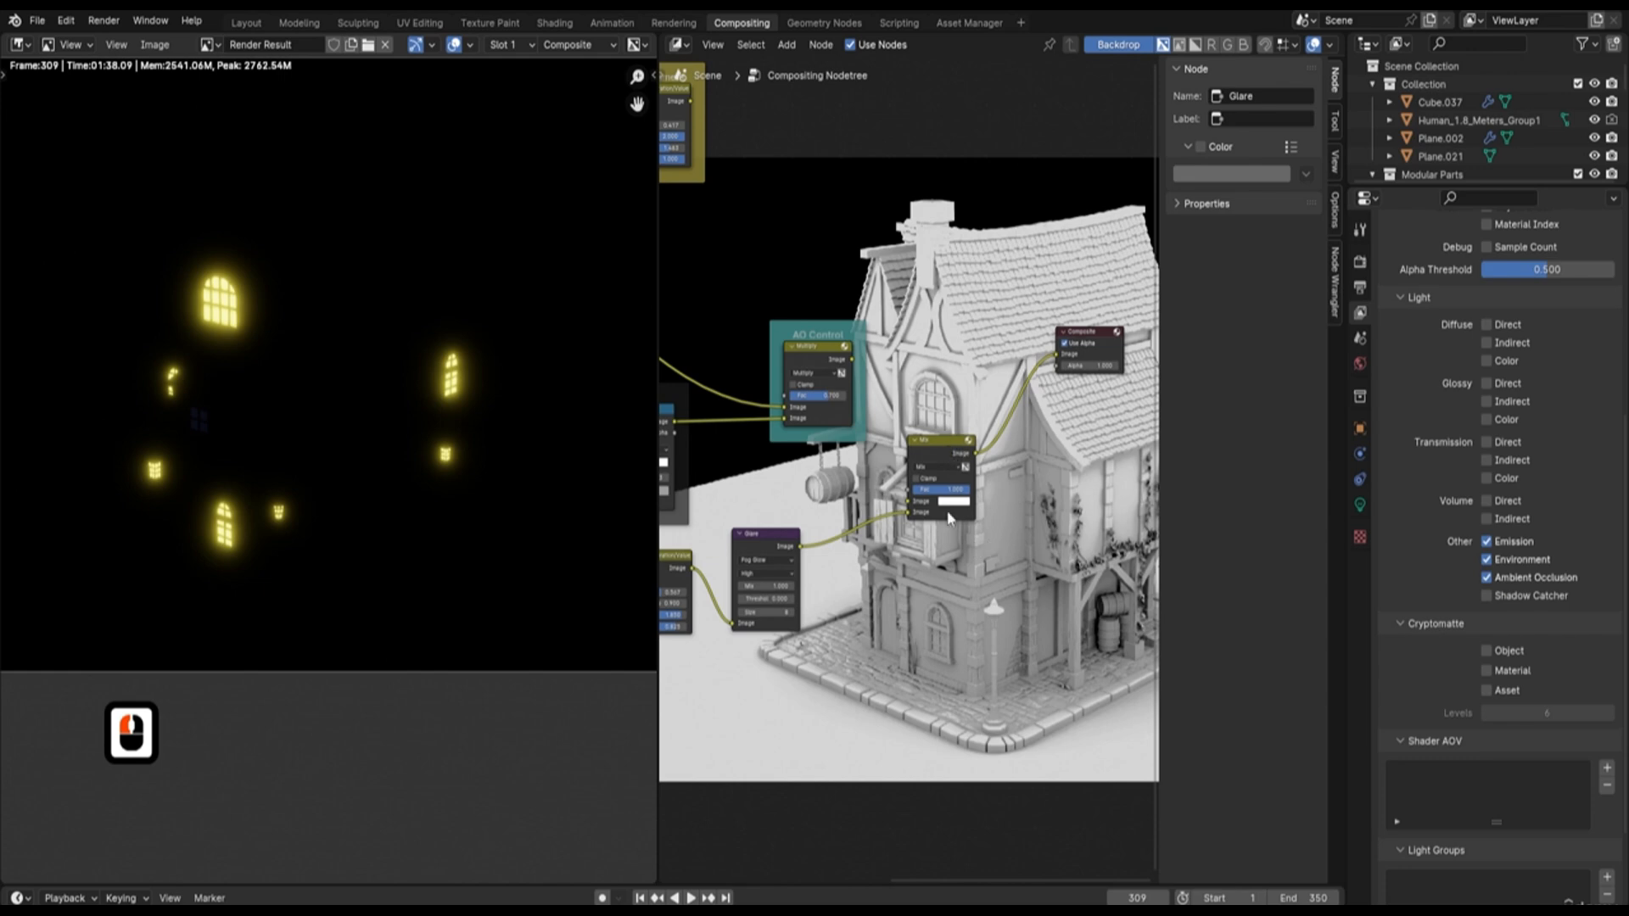
Change the new Mix node's blending mode to Lighten
{"action": "scroll", "coordinate": [950, 487], "scroll_direction": "up", "scroll_amount": 2}
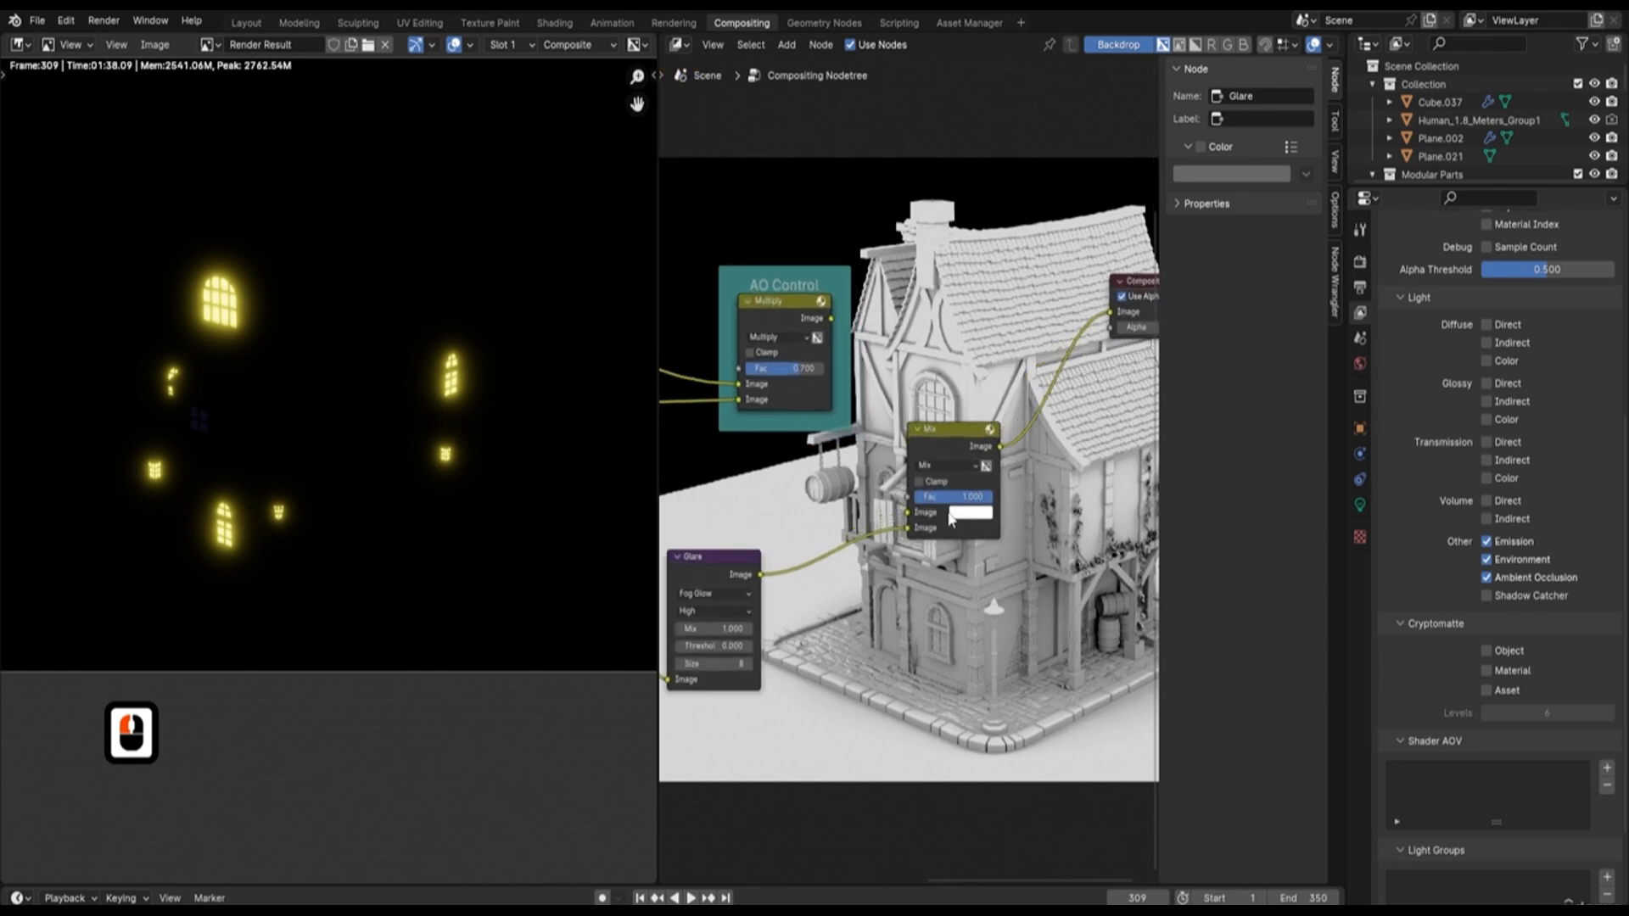
{"action": "left_click", "coordinate": [955, 464]}
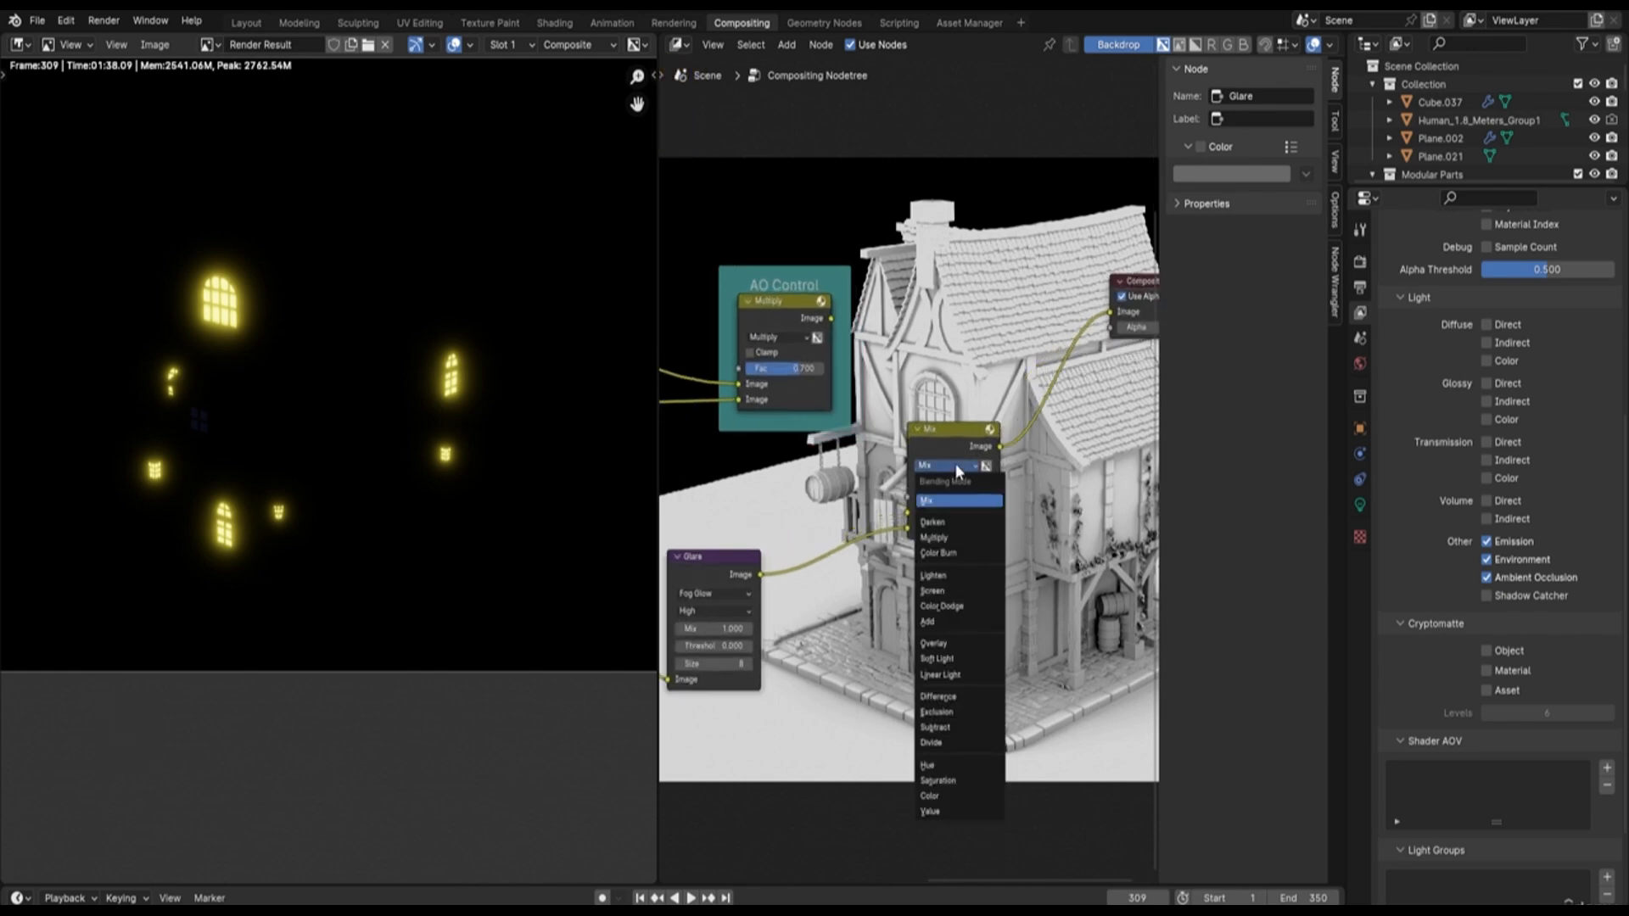
{"action": "left_click", "coordinate": [950, 579]}
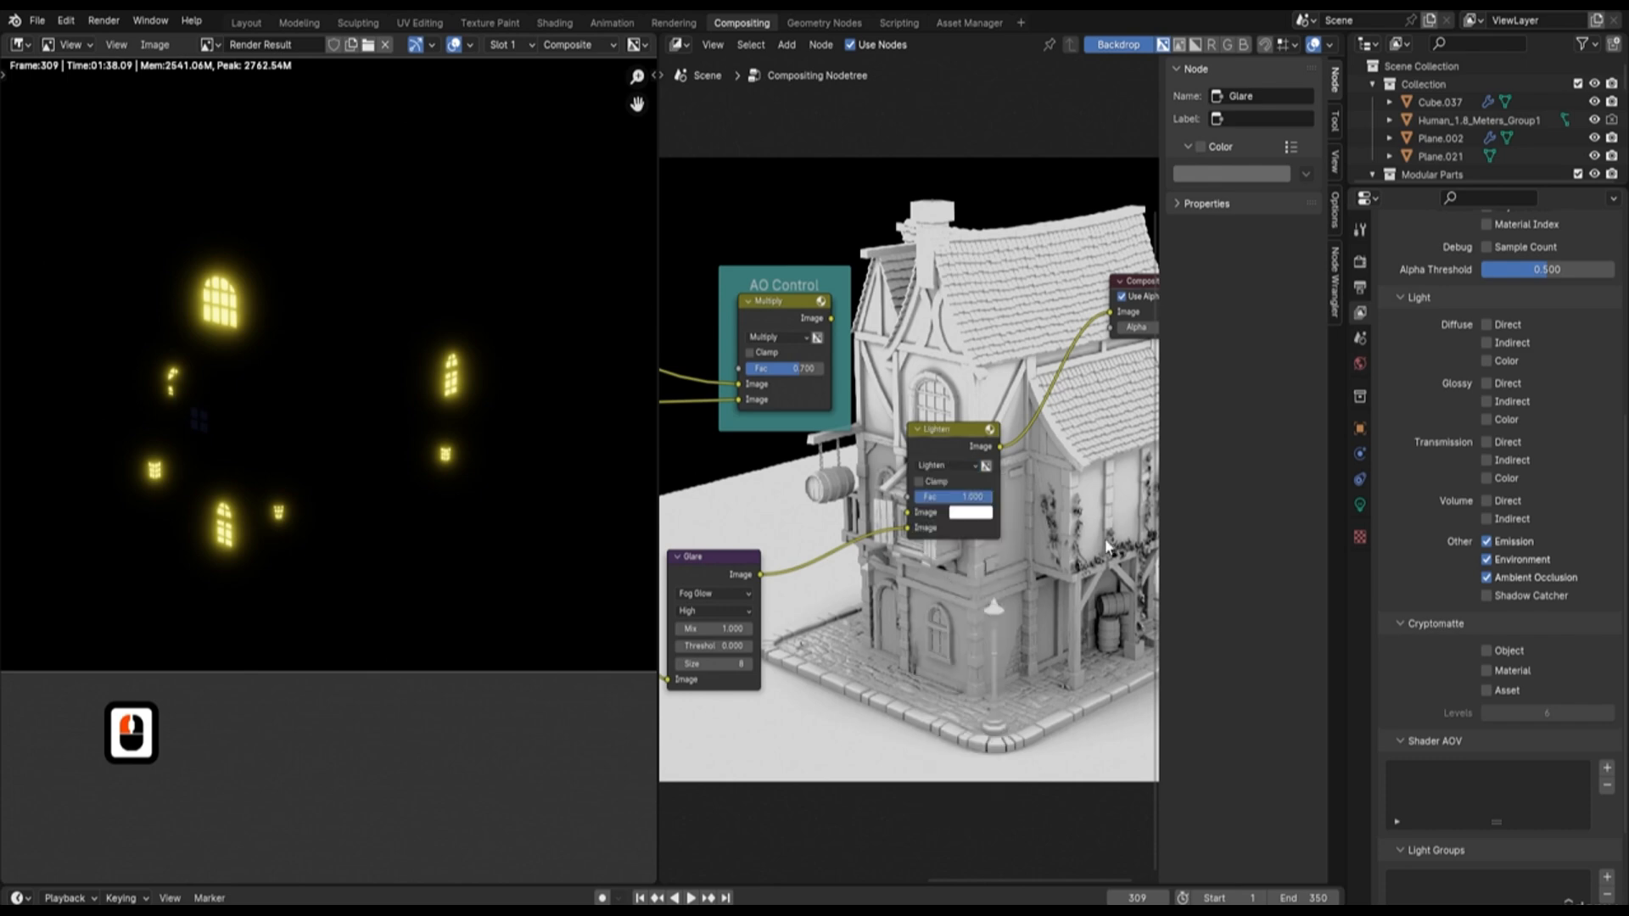
Set the Lighten node's Fac to 0.5 and connect the AO Control Multiply image output to its first image input
{"action": "double_click", "coordinate": [967, 498]}
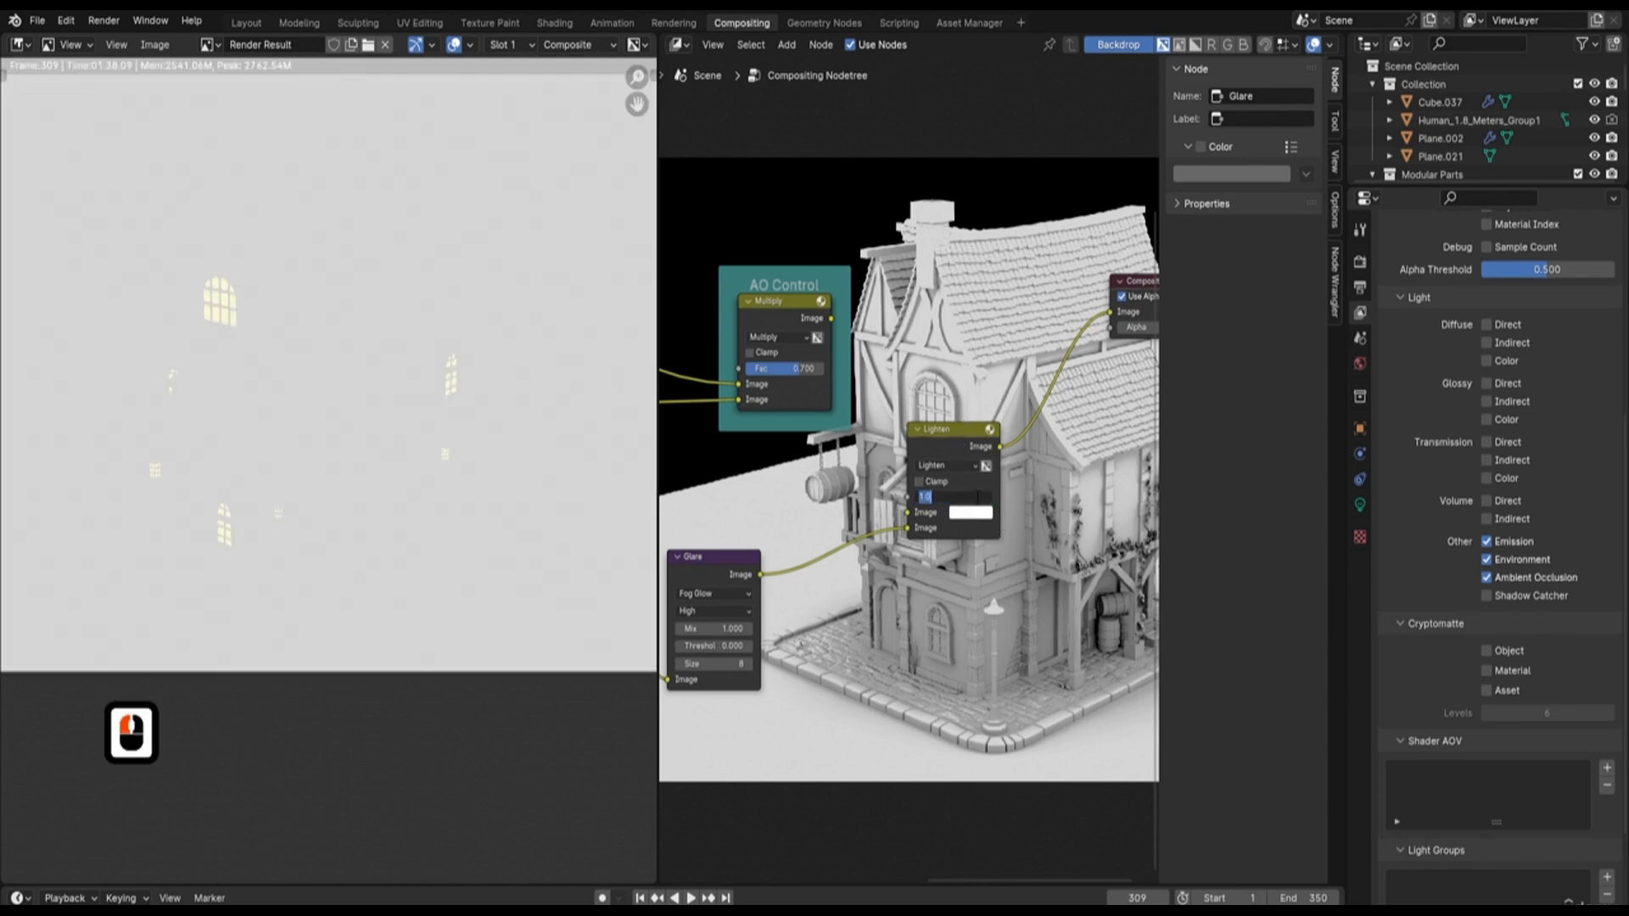
{"action": "type", "text": "0.5"}
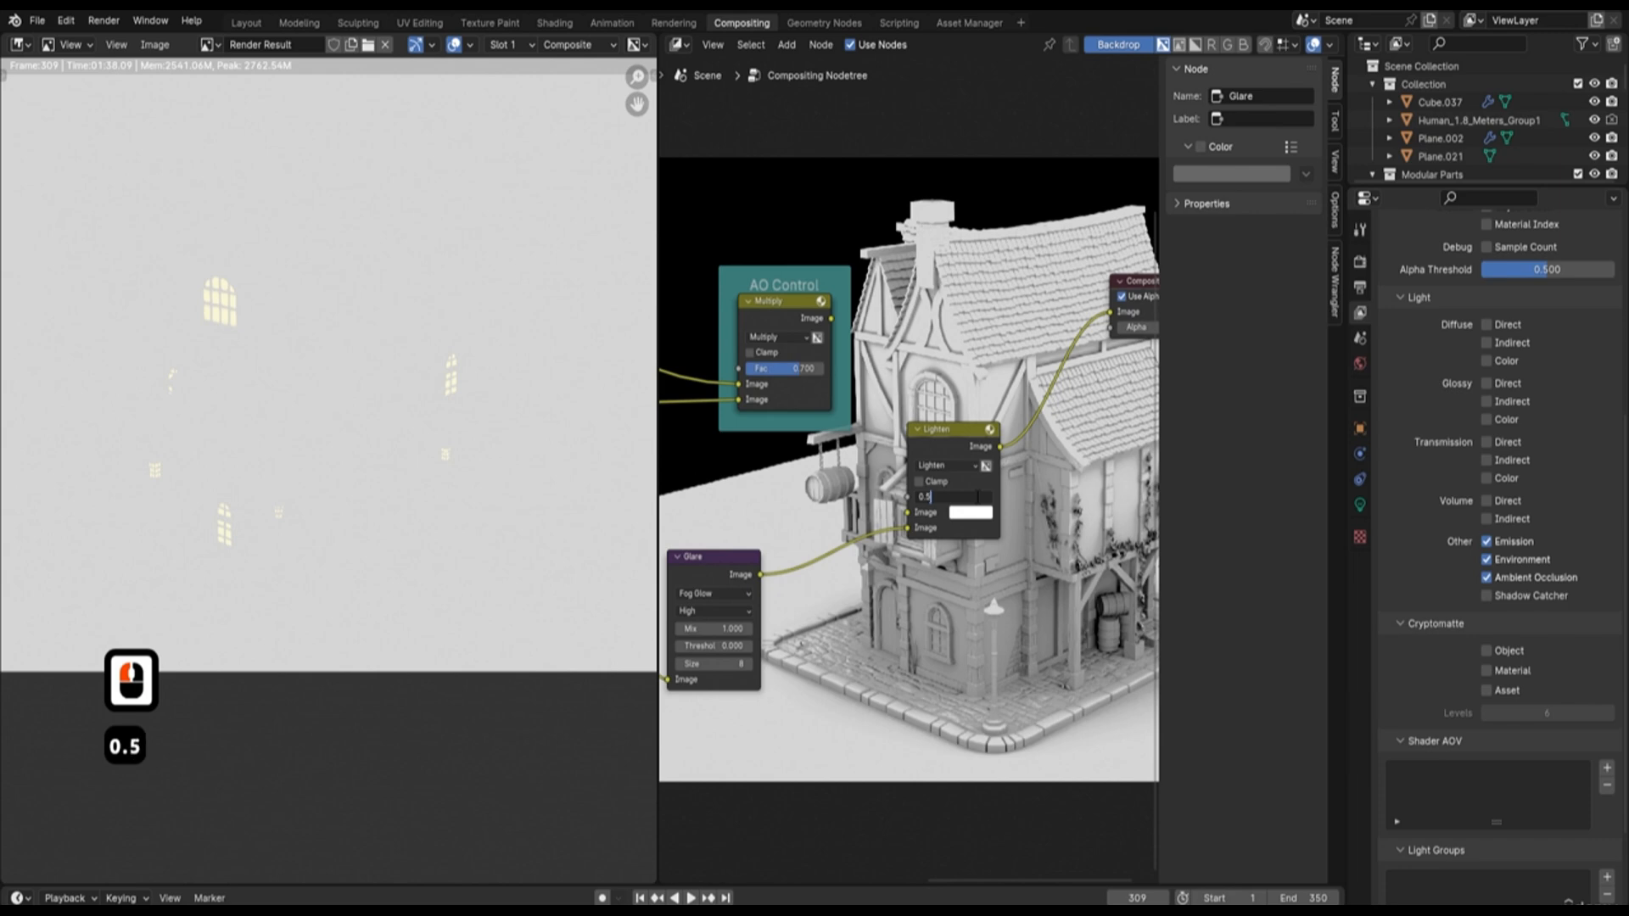
{"action": "key", "text": "Return"}
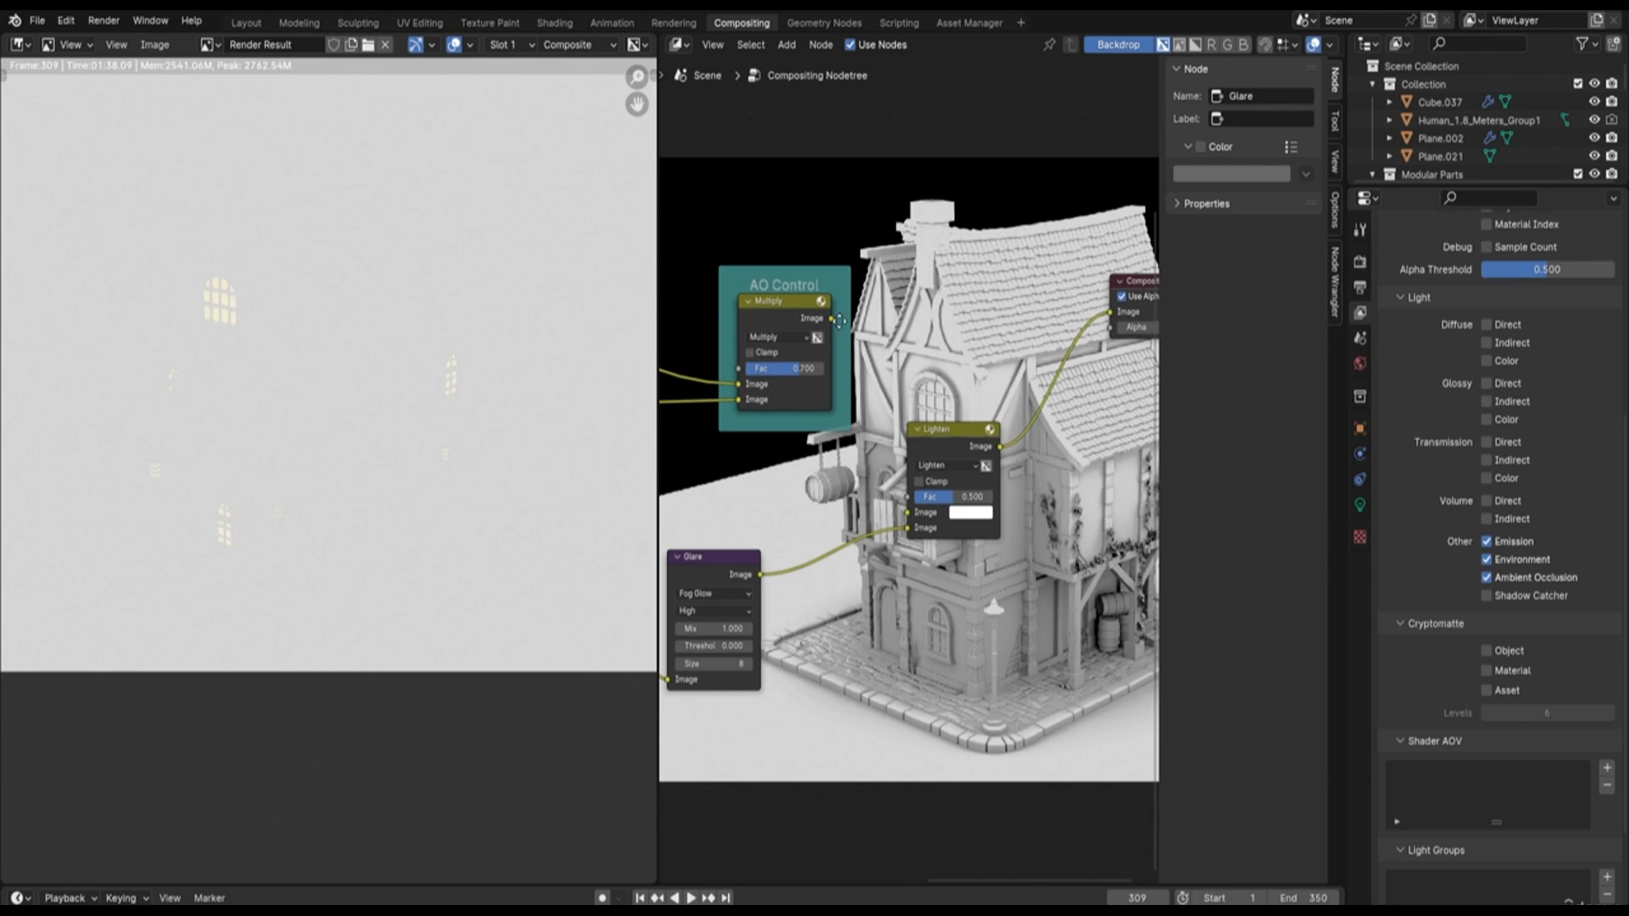
{"action": "left_click_drag", "start_coordinate": [832, 320], "coordinate": [908, 512]}
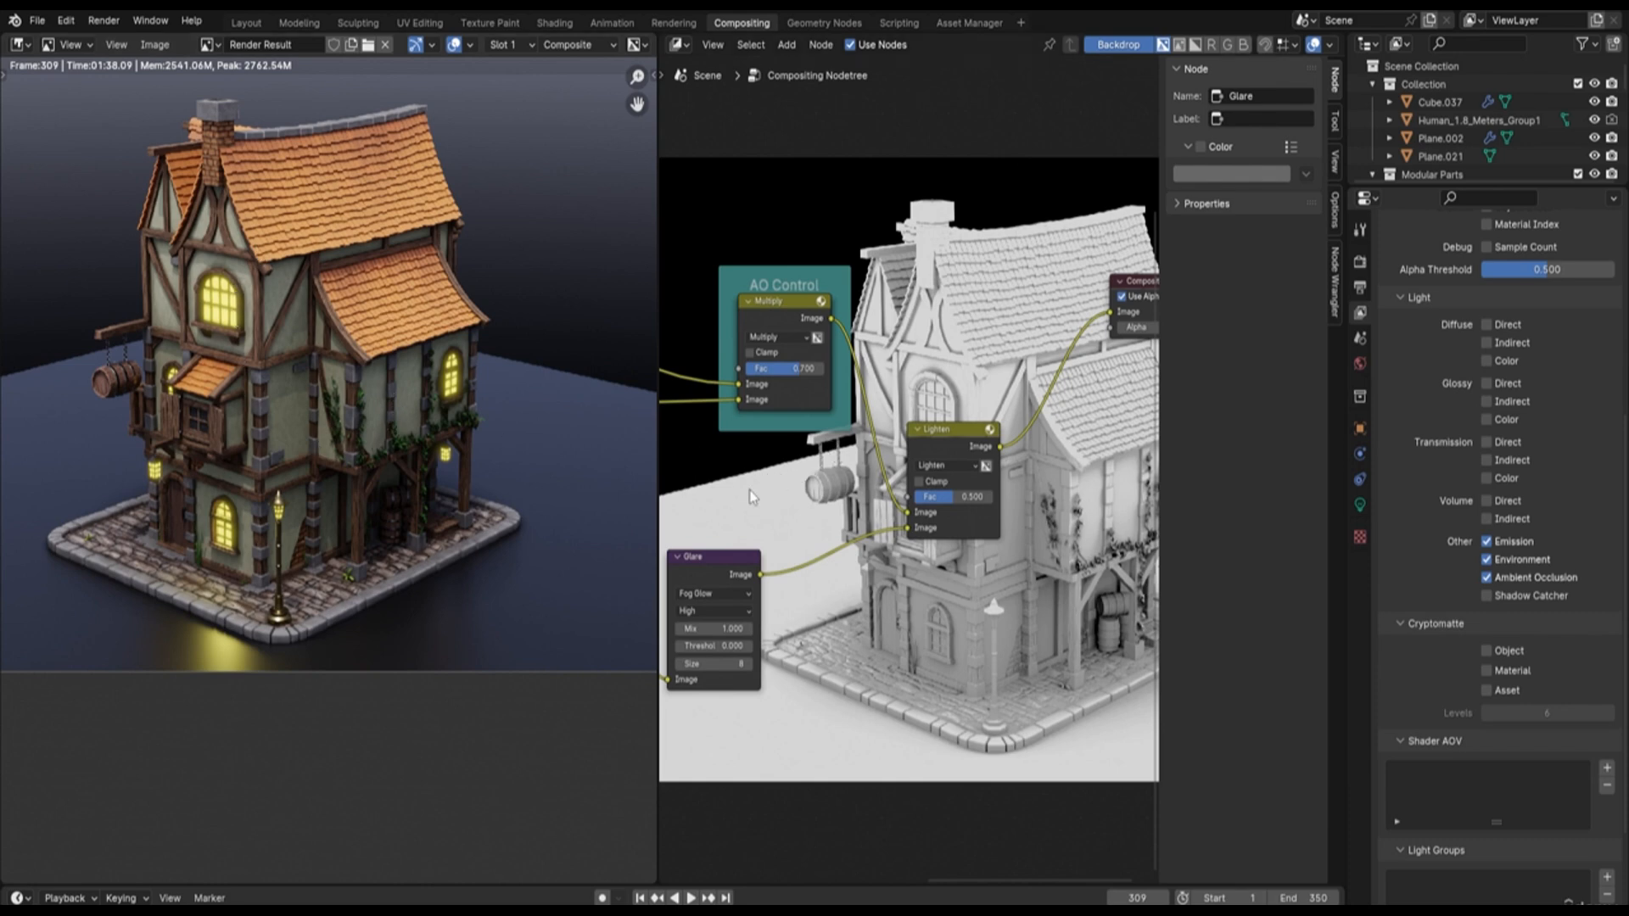
{"action": "middle_click_drag", "start_coordinate": [750, 496], "coordinate": [938, 468]}
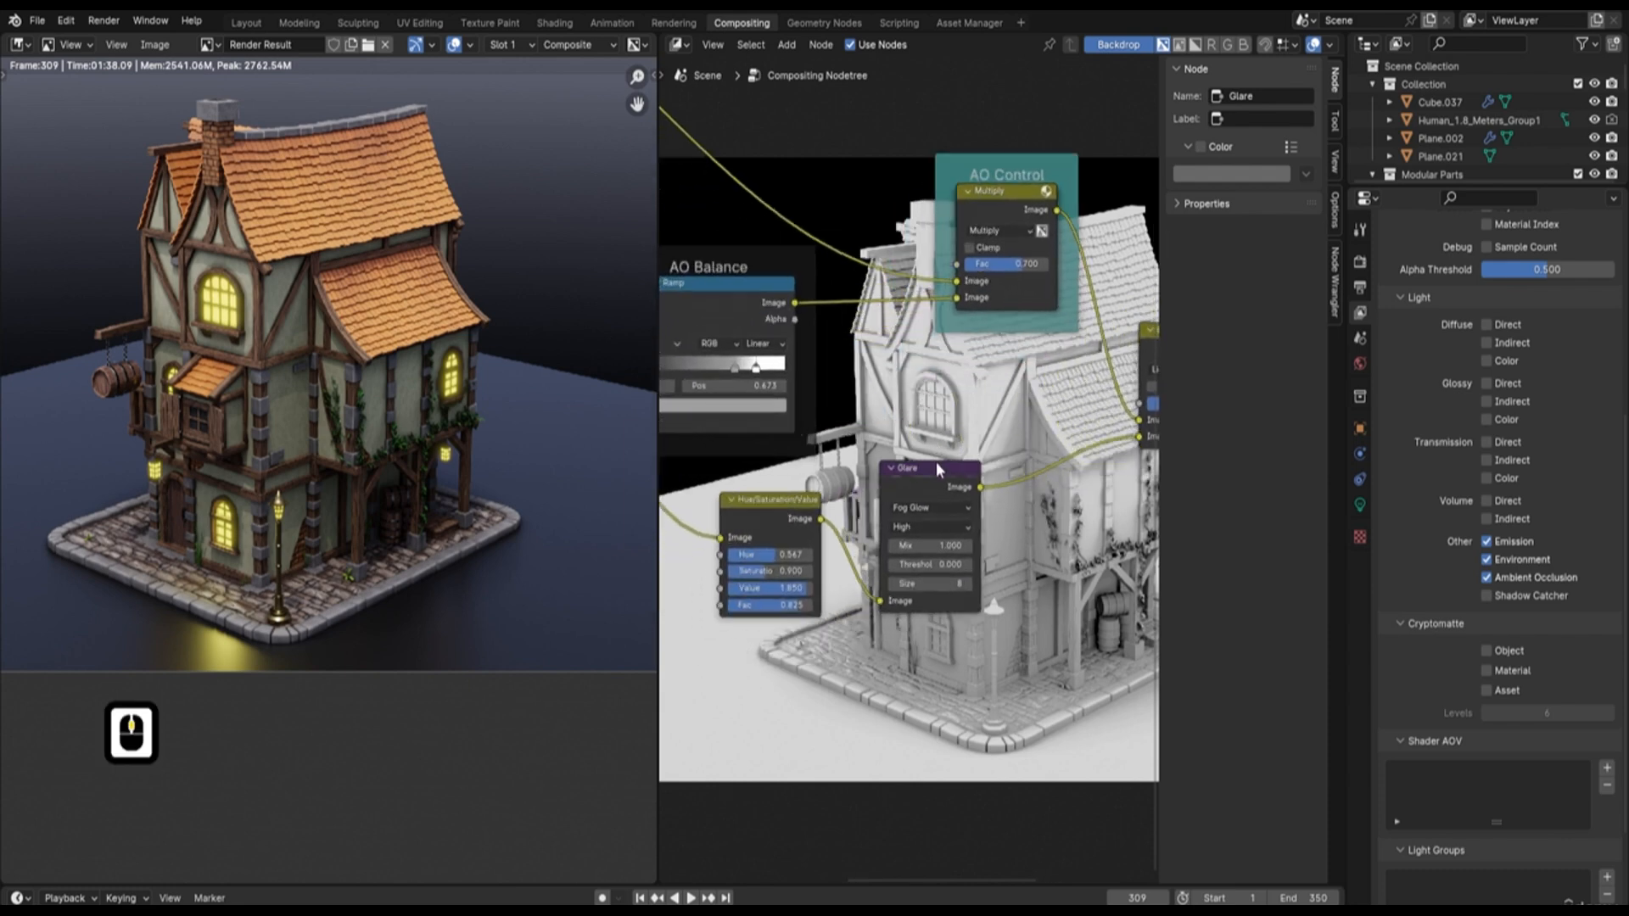
{"action": "scroll", "coordinate": [937, 465], "scroll_direction": "up", "scroll_amount": 1}
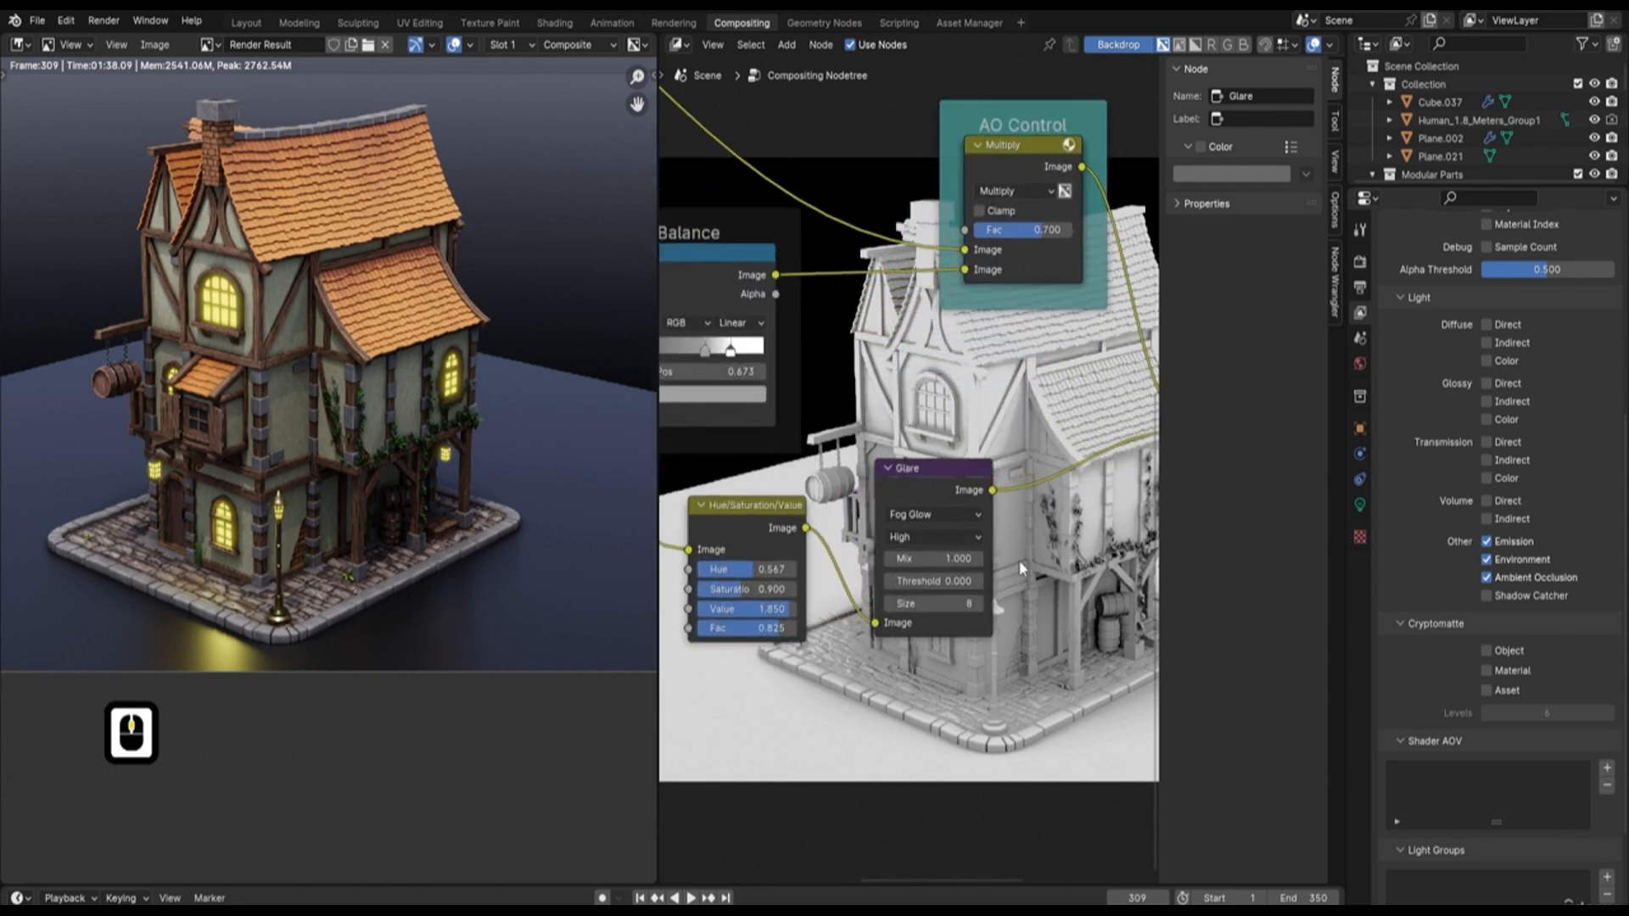
{"action": "middle_click_drag", "start_coordinate": [1014, 512], "coordinate": [1048, 471]}
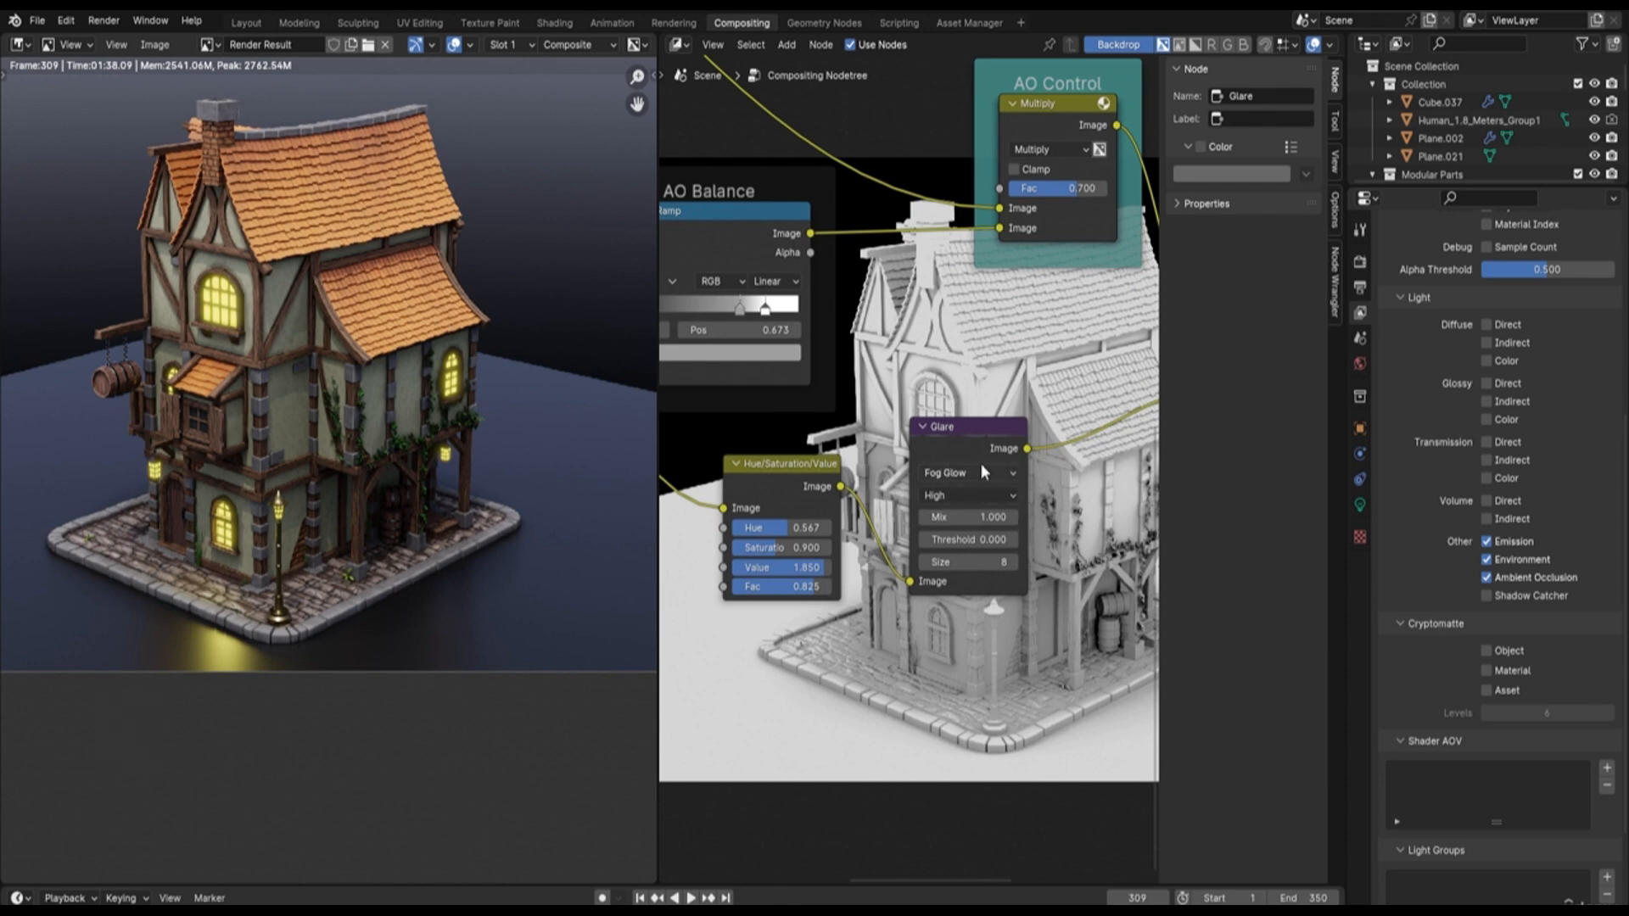
{"action": "key", "text": "F9"}
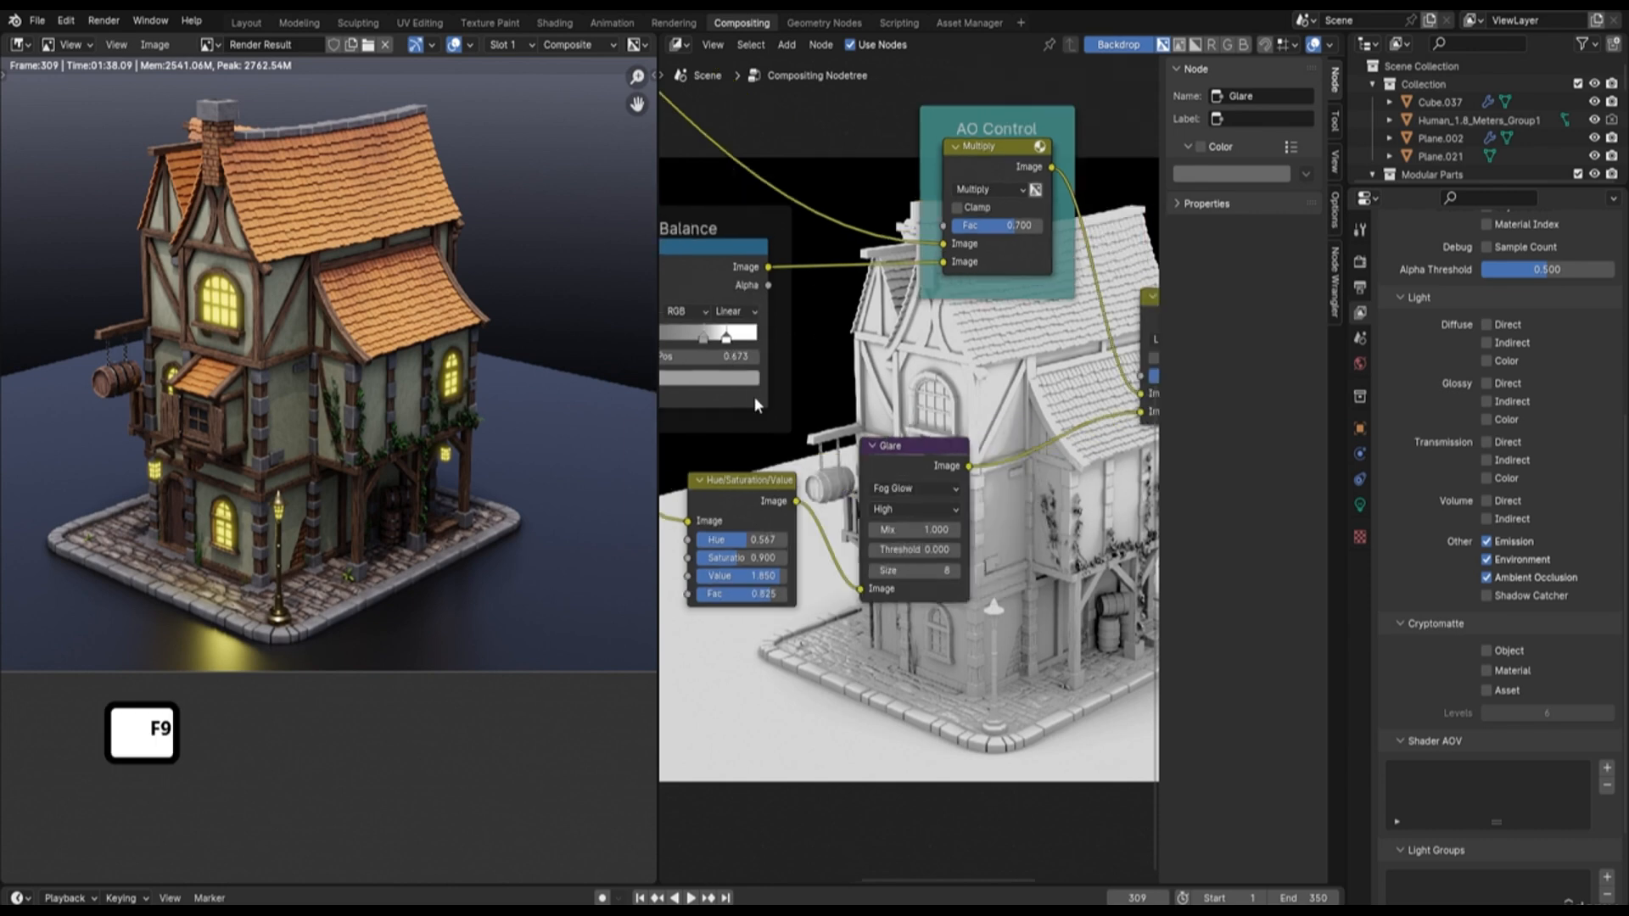
{"action": "scroll", "coordinate": [922, 418], "scroll_direction": "down", "scroll_amount": 1}
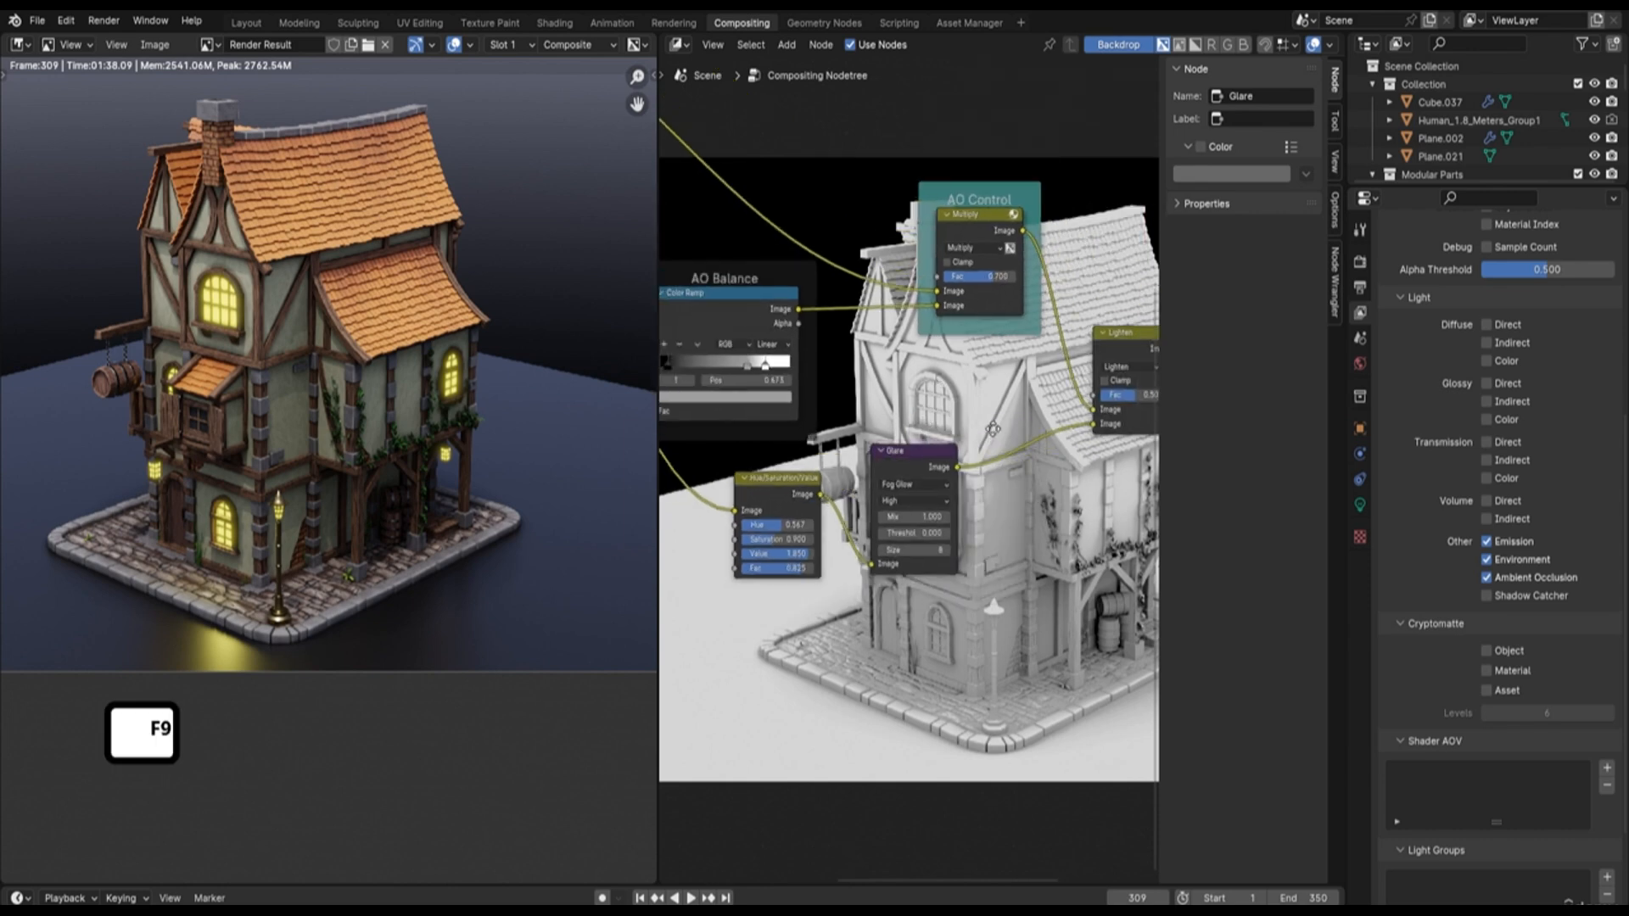
{"action": "middle_click_drag", "start_coordinate": [984, 427], "coordinate": [862, 440]}
{"action": "scroll", "coordinate": [930, 416], "scroll_direction": "up", "scroll_amount": 2}
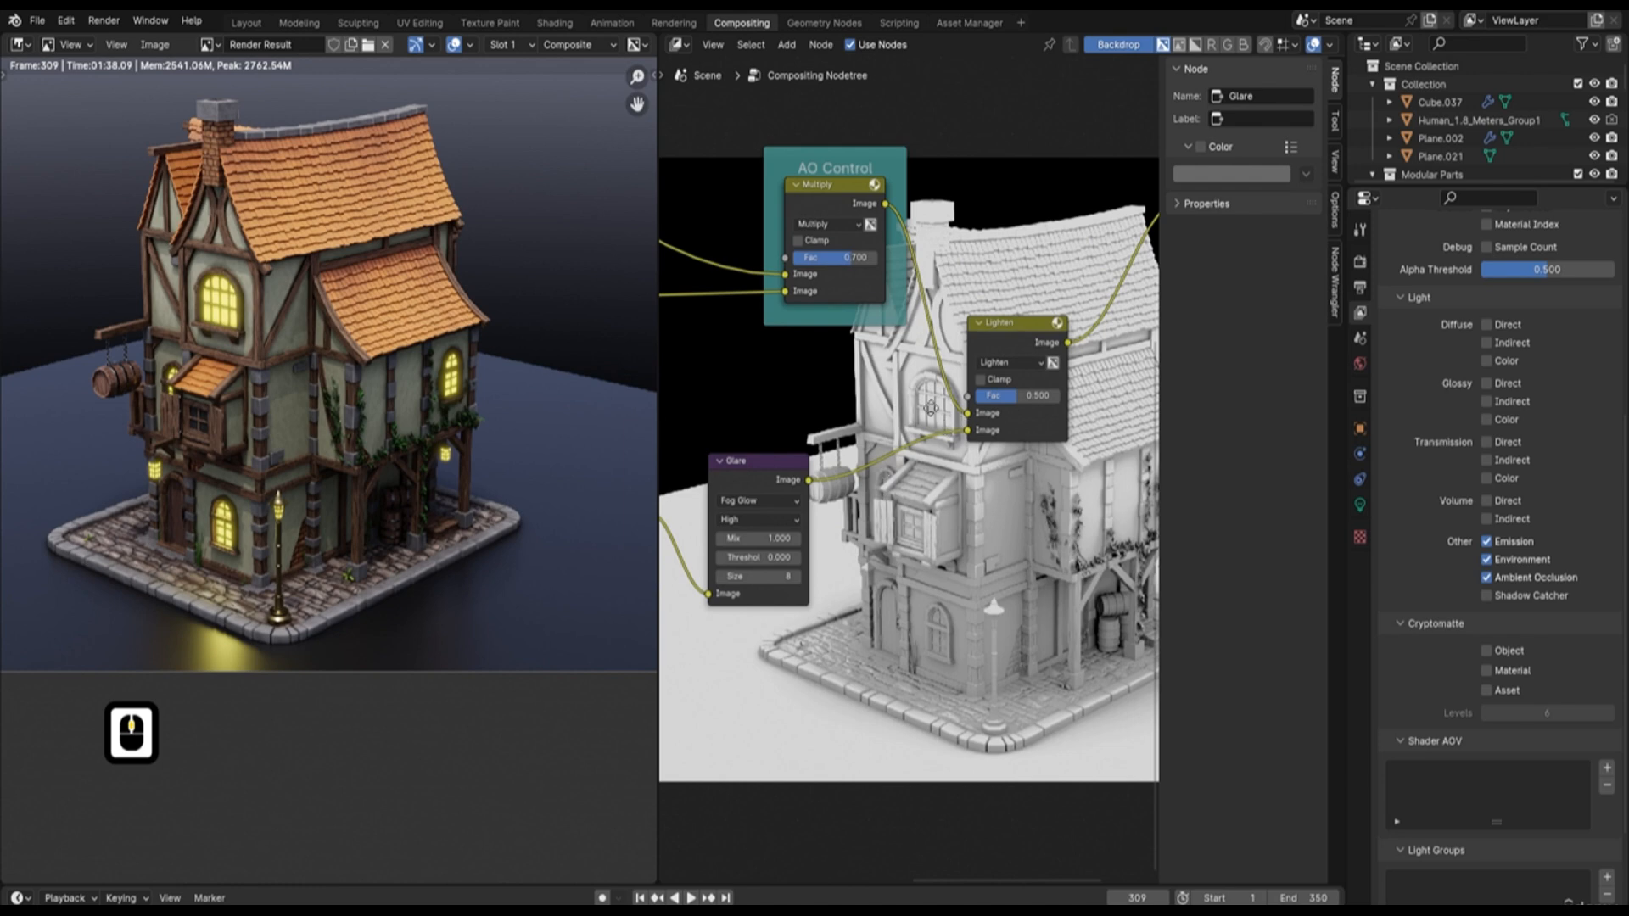
Raise the Lighten node's Fac to 1.0
{"action": "middle_click_drag", "start_coordinate": [1091, 404], "coordinate": [1031, 411]}
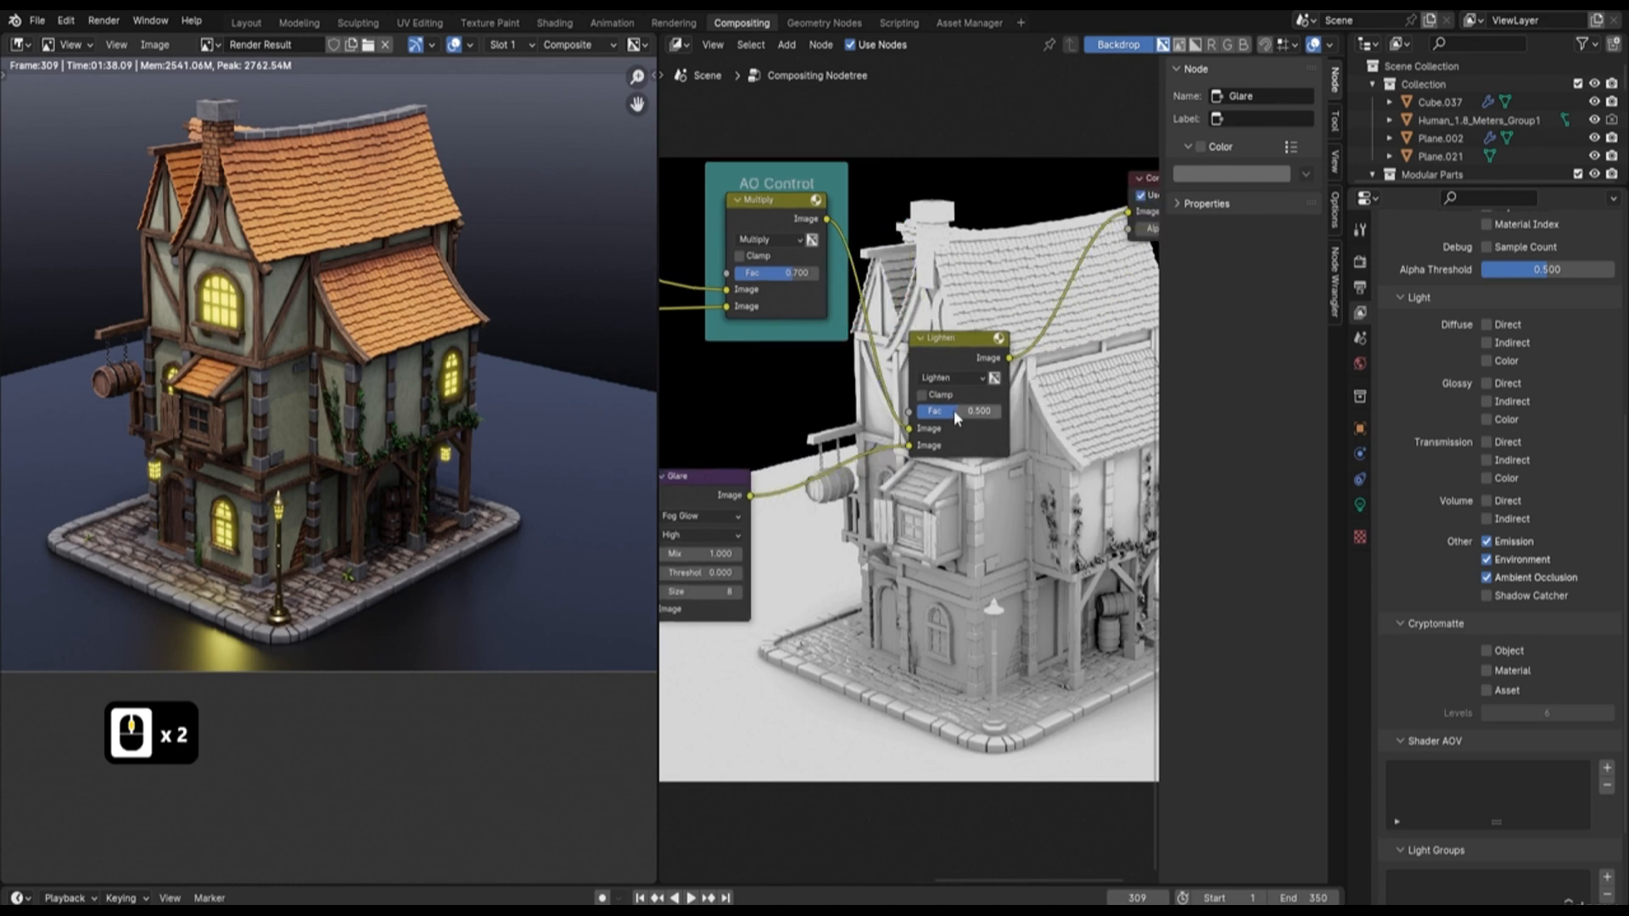
{"action": "left_click_drag", "start_coordinate": [955, 412], "coordinate": [1002, 411]}
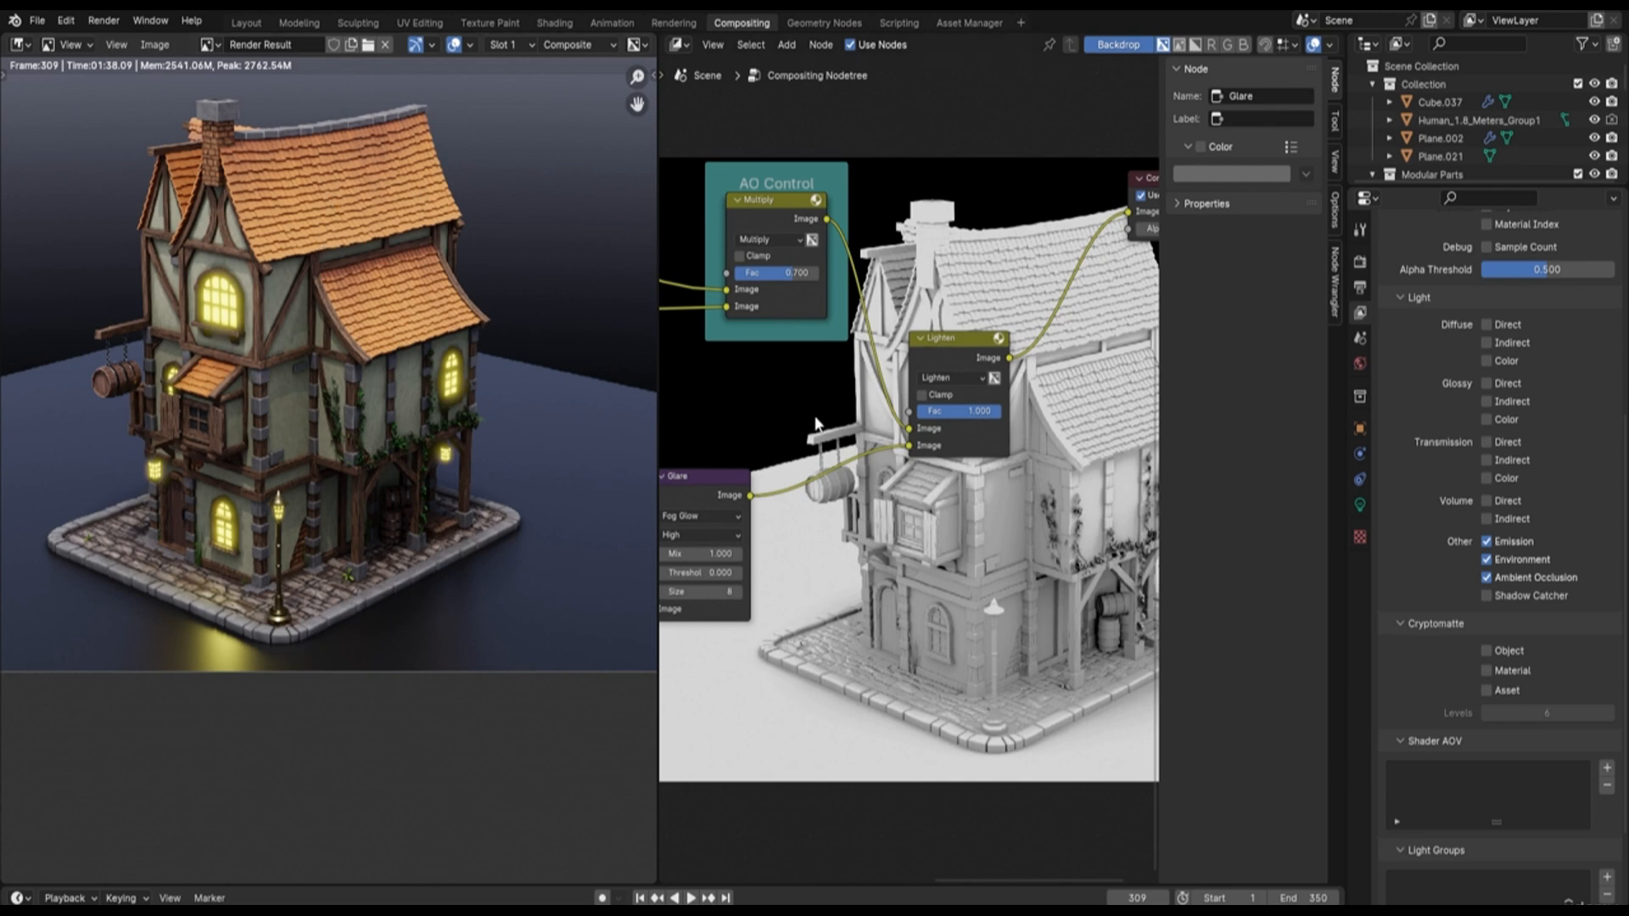
Try a Hue of 1.0 on the Hue/Saturation/Value node feeding the Glare node and undo the change
{"action": "middle_click_drag", "start_coordinate": [811, 404], "coordinate": [909, 370]}
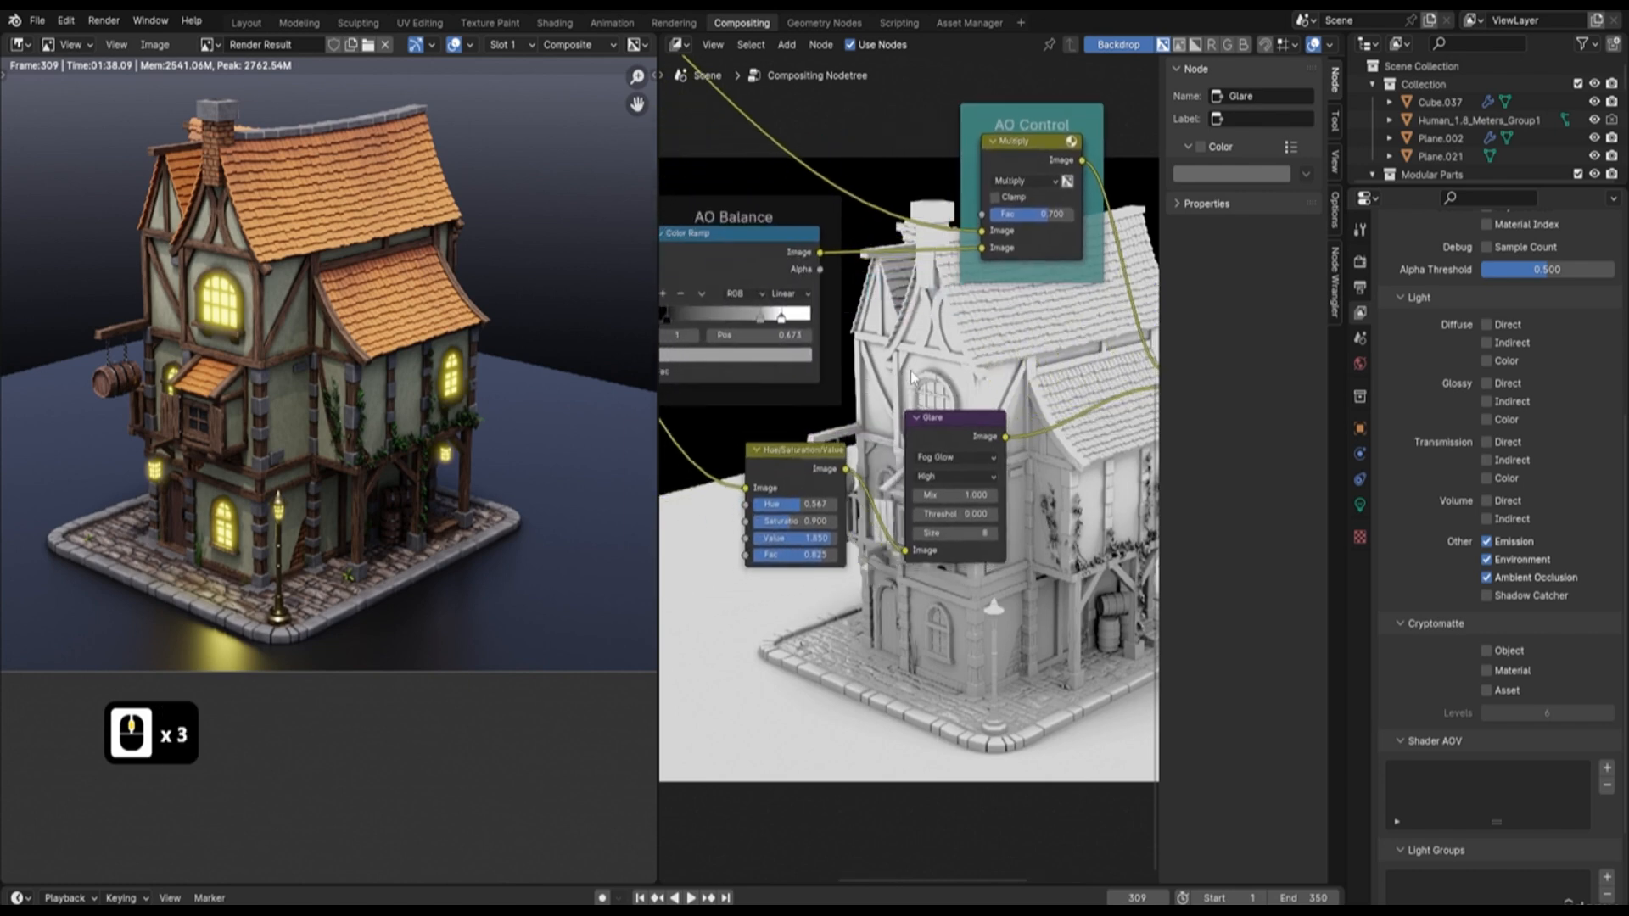
{"action": "scroll", "coordinate": [899, 470], "scroll_direction": "up", "scroll_amount": 5}
{"action": "middle_click_drag", "start_coordinate": [842, 475], "coordinate": [904, 350]}
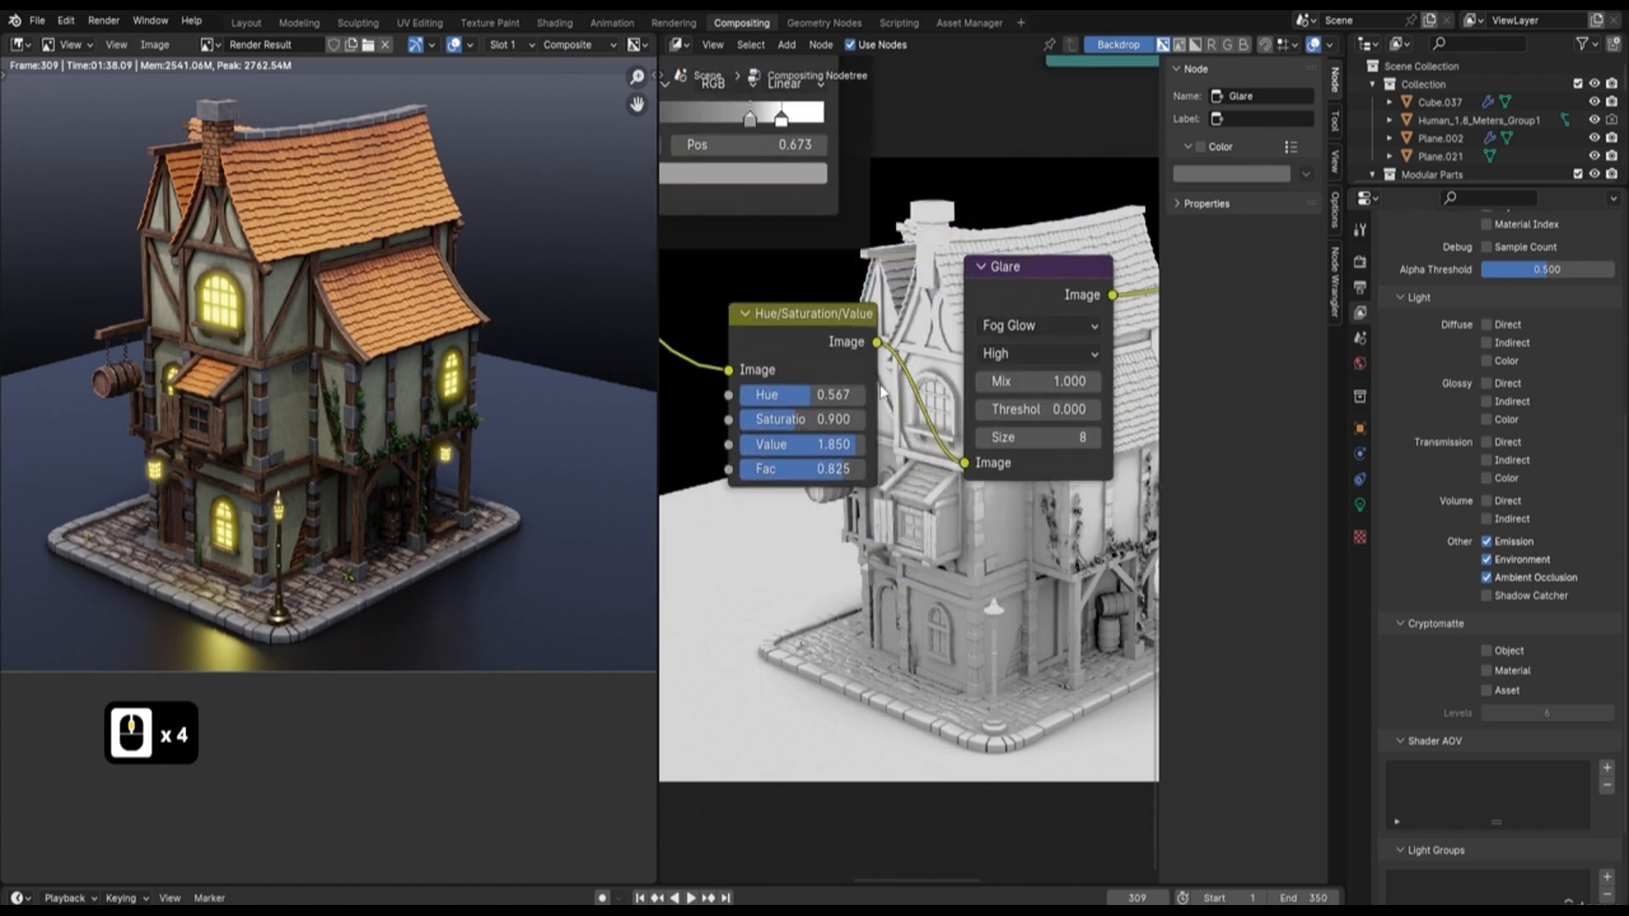
{"action": "left_click_drag", "start_coordinate": [812, 392], "coordinate": [866, 396]}
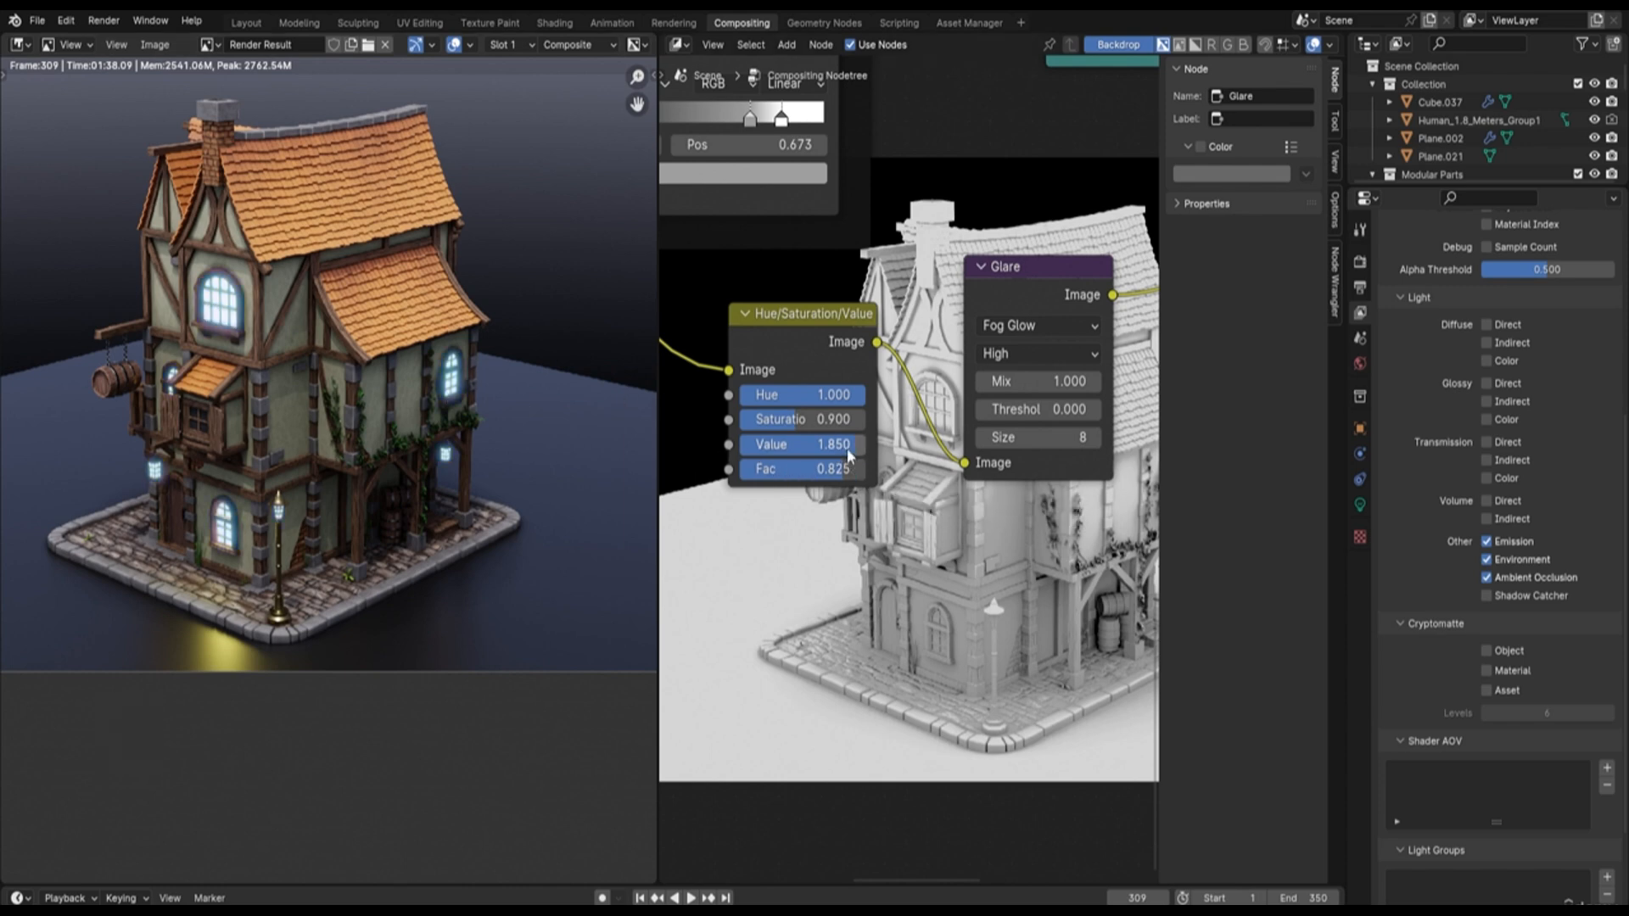
{"action": "key", "text": "ctrl"}
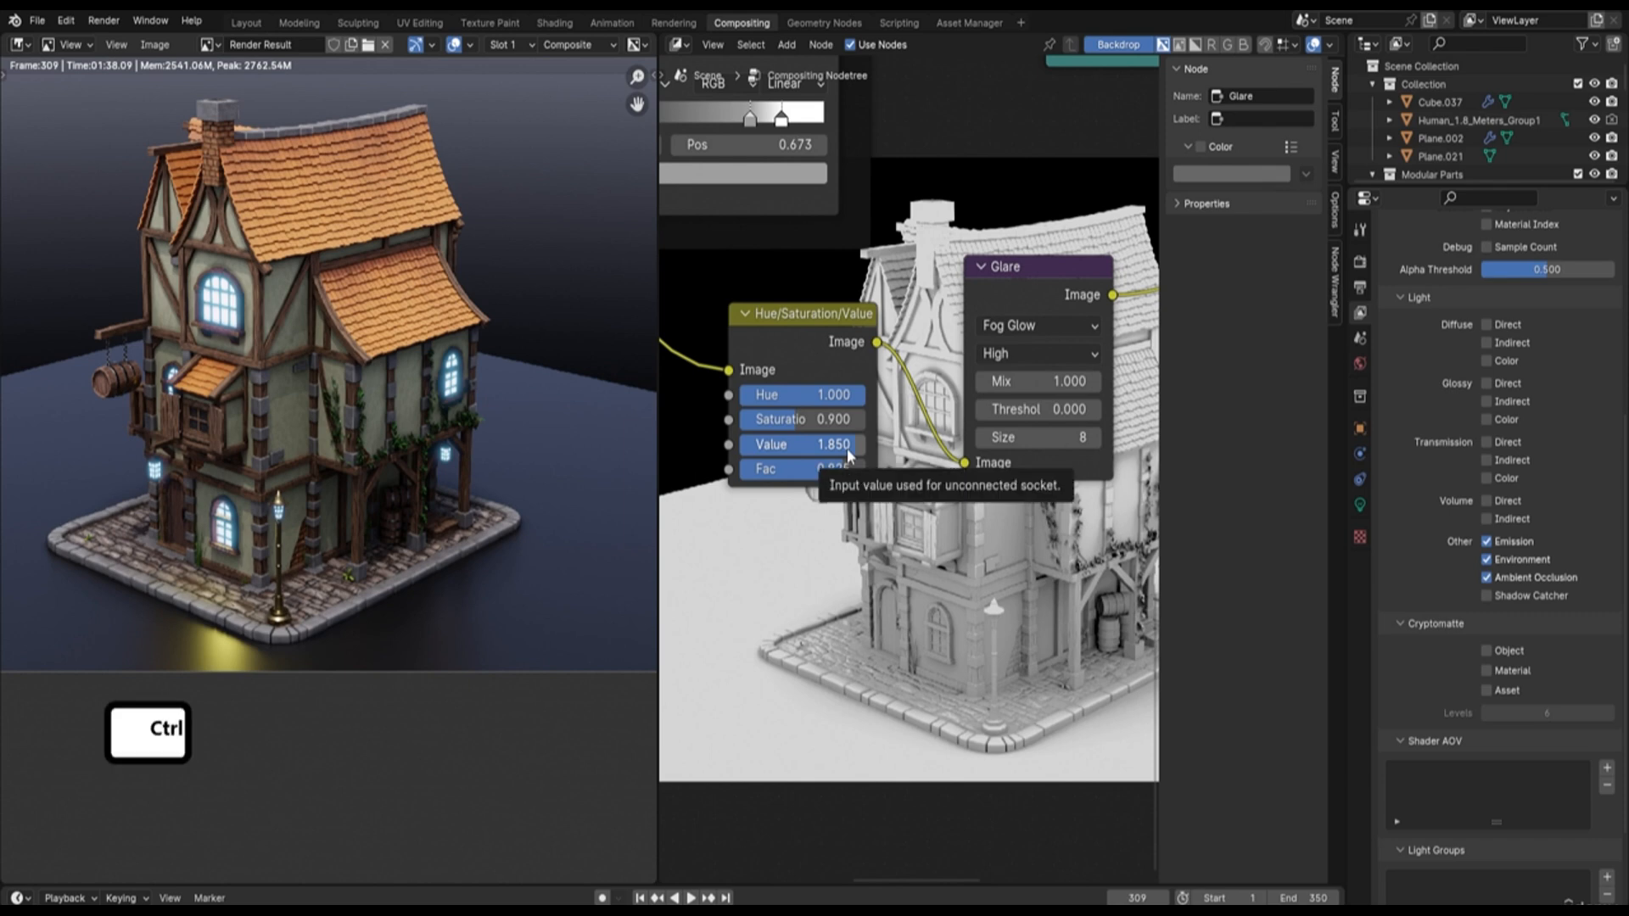
{"action": "key", "text": "ctrl+z"}
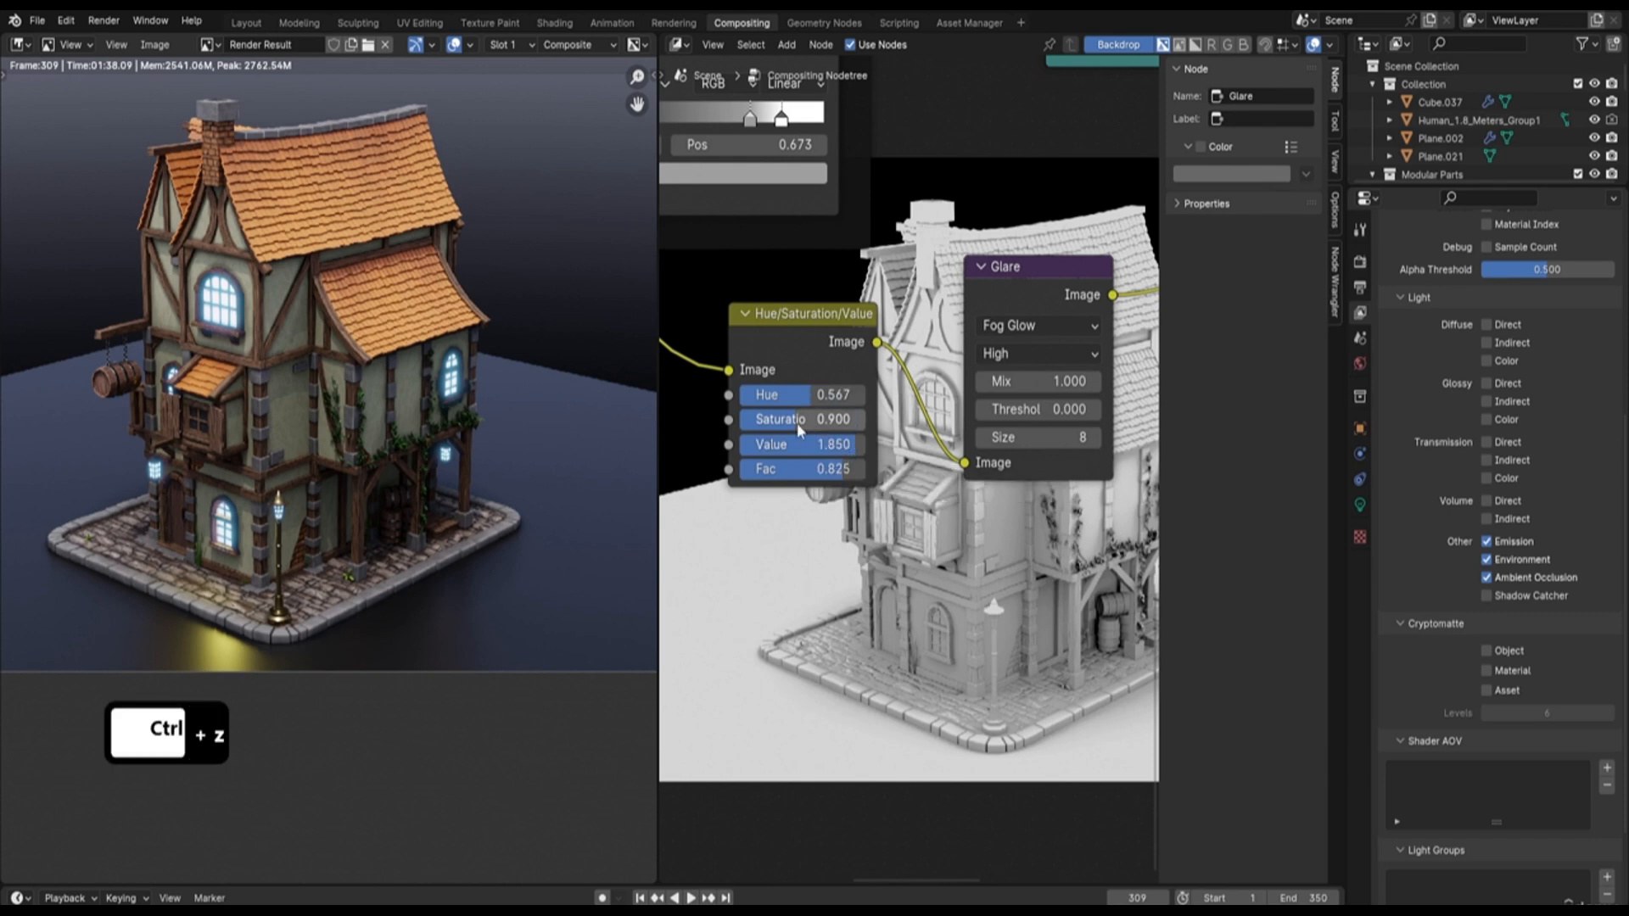
Try a Saturation of about 1.53 on the Hue/Saturation/Value node and undo the change
{"action": "left_click_drag", "start_coordinate": [798, 419], "coordinate": [787, 532]}
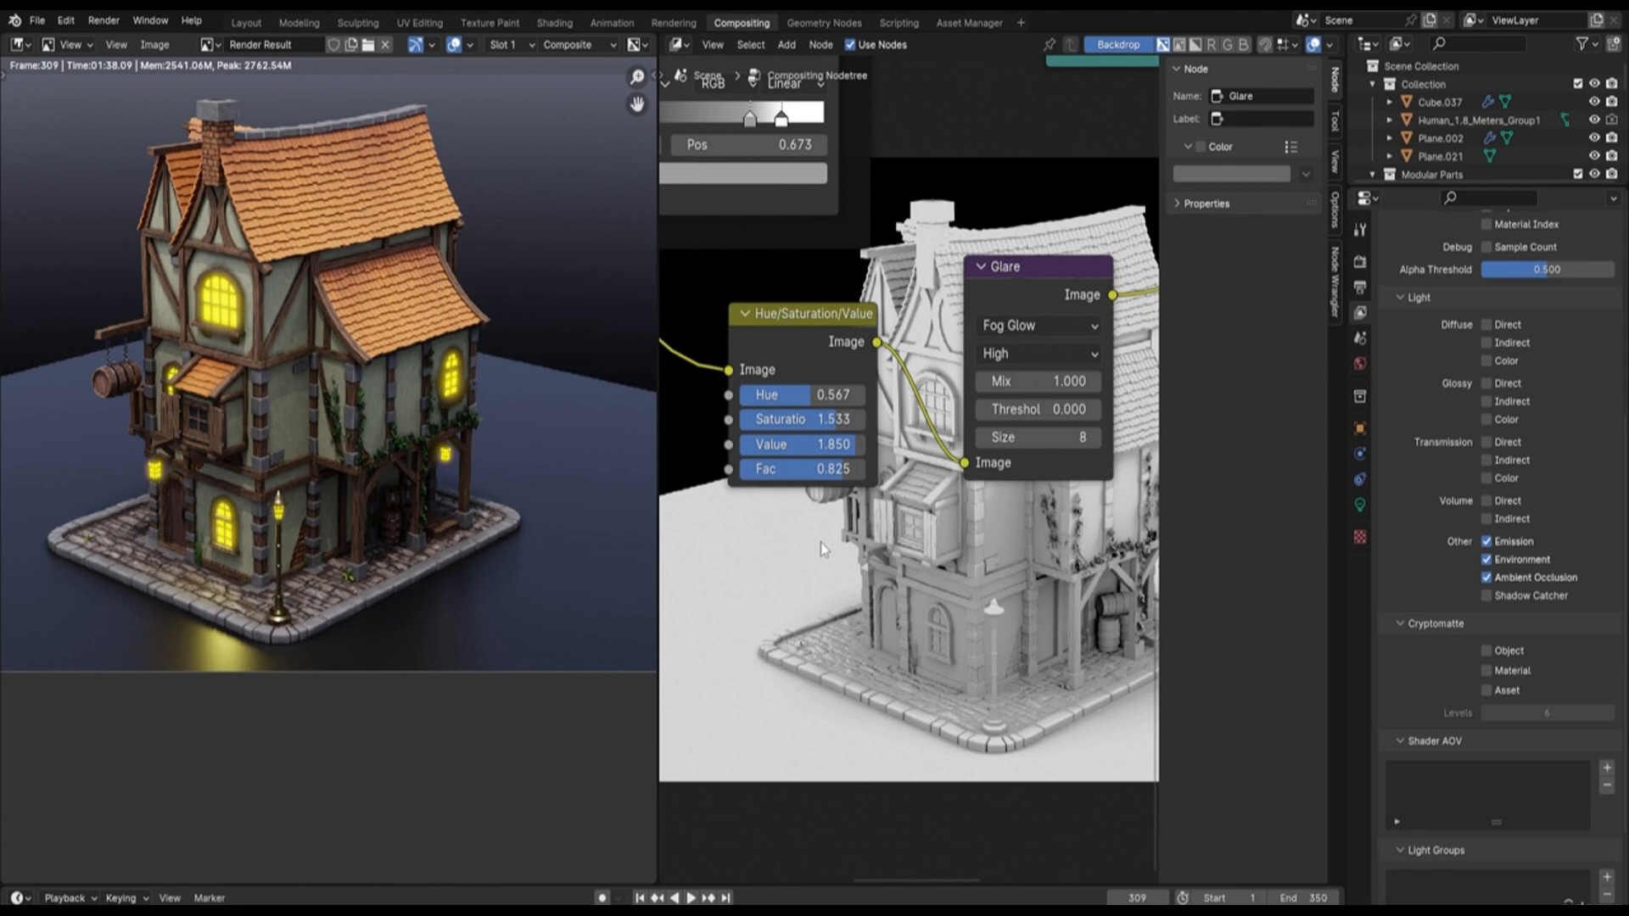
{"action": "key", "text": "ctrl"}
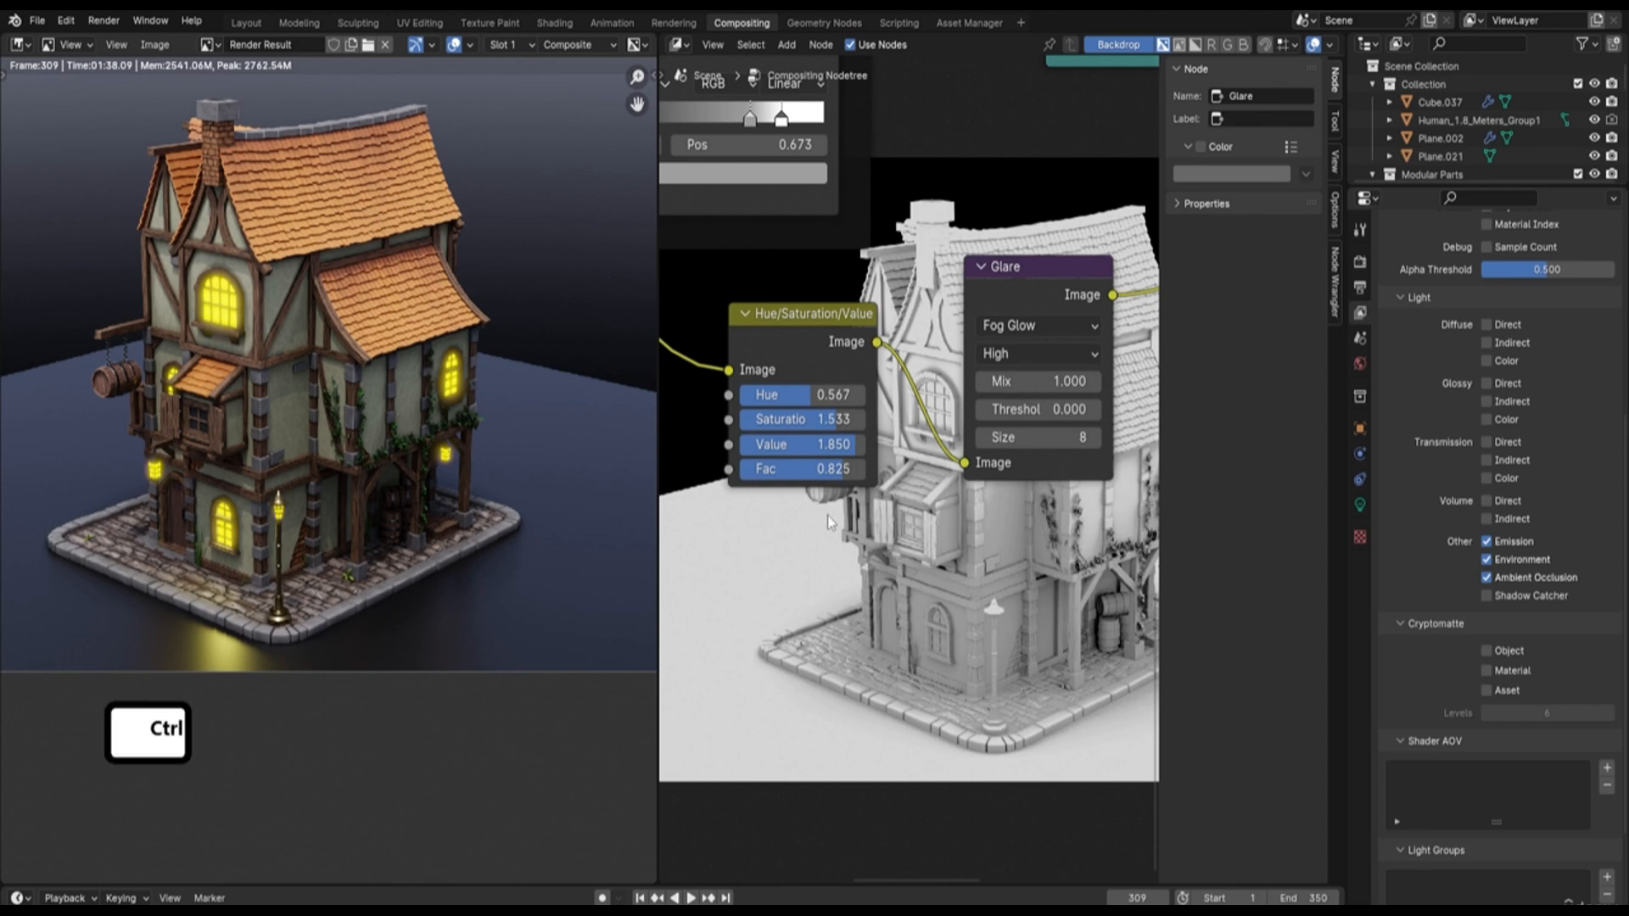
{"action": "key", "text": "ctrl+z"}
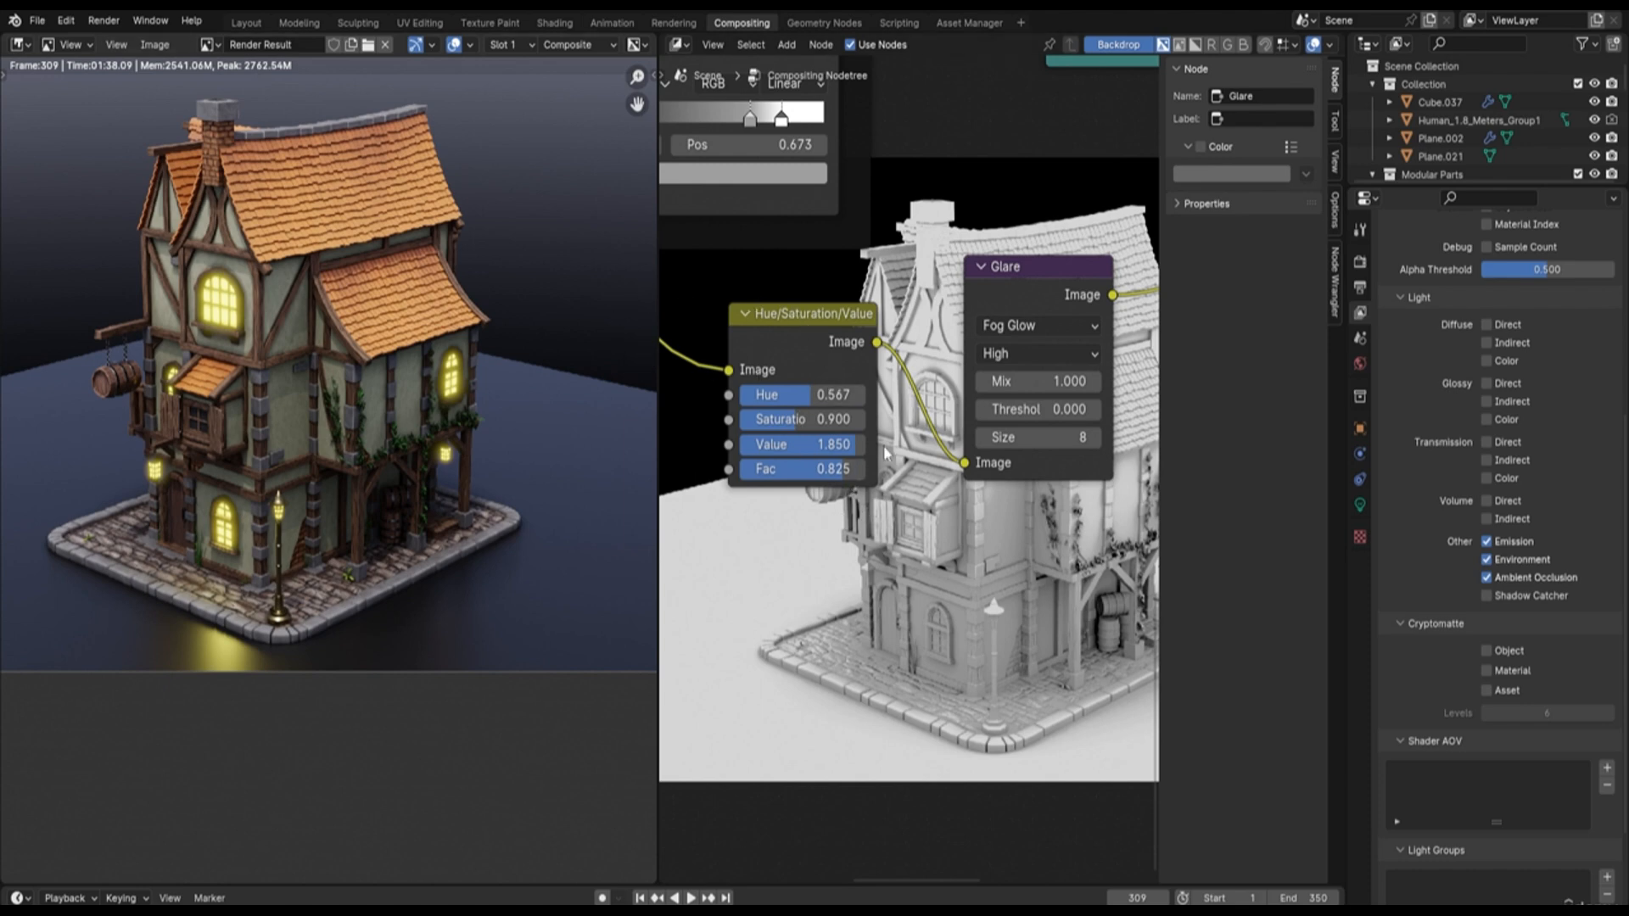
Set the Lighten node's Fac to 0.5
{"action": "scroll", "coordinate": [903, 433], "scroll_direction": "down", "scroll_amount": 1}
{"action": "scroll", "coordinate": [911, 420], "scroll_direction": "down", "scroll_amount": 1}
{"action": "middle_click_drag", "start_coordinate": [1032, 358], "coordinate": [825, 409]}
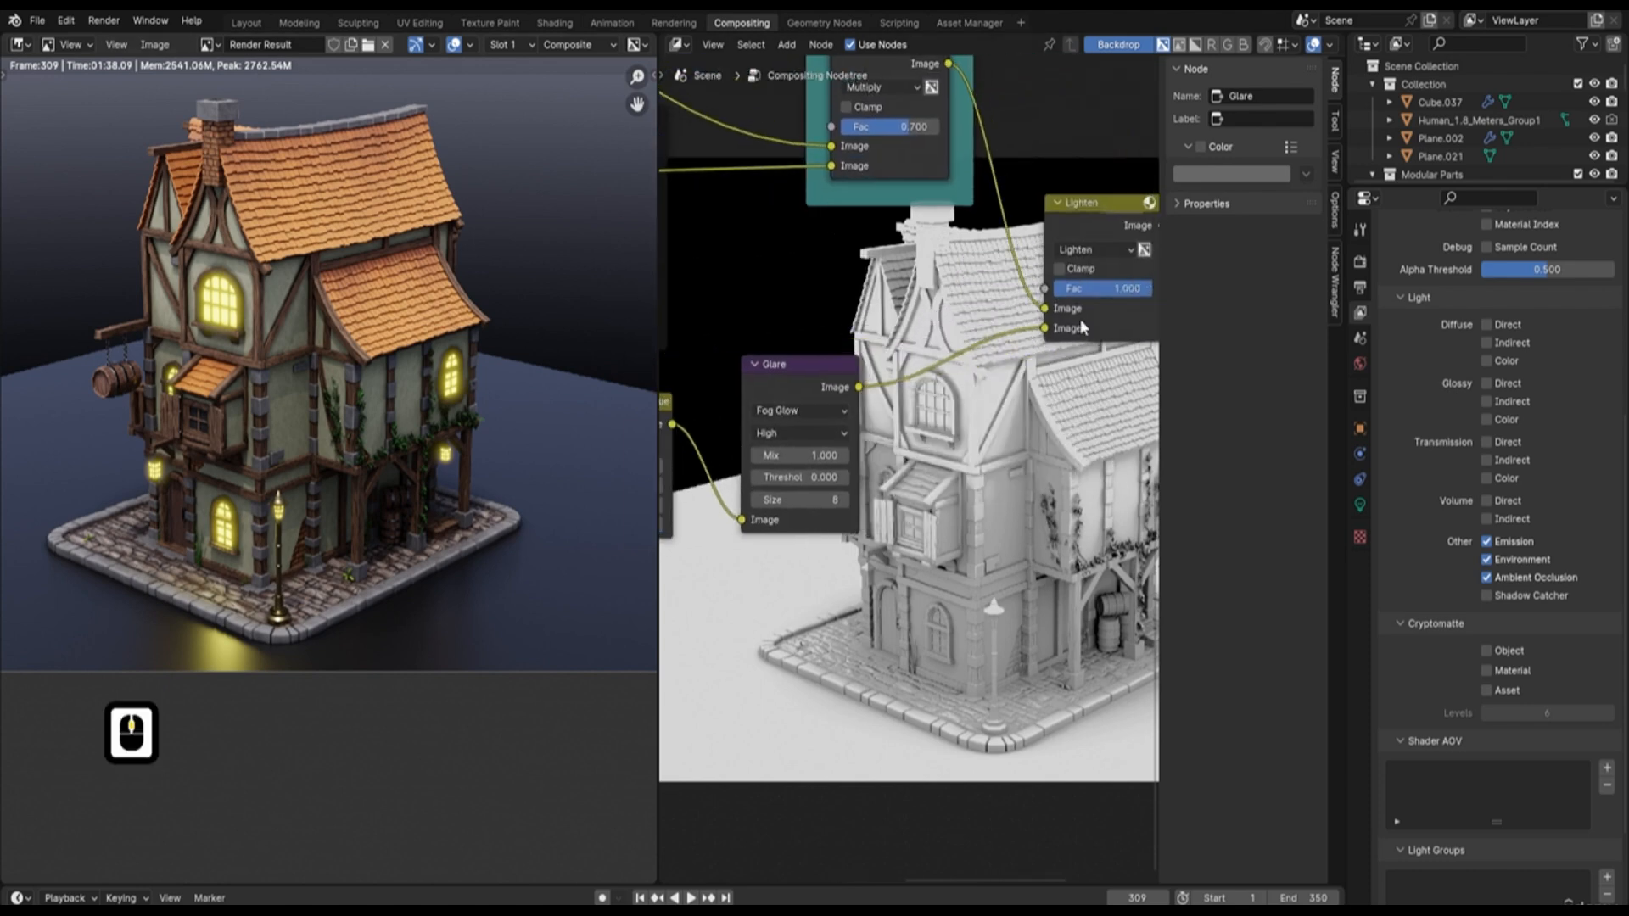
{"action": "middle_click_drag", "start_coordinate": [1098, 354], "coordinate": [989, 404]}
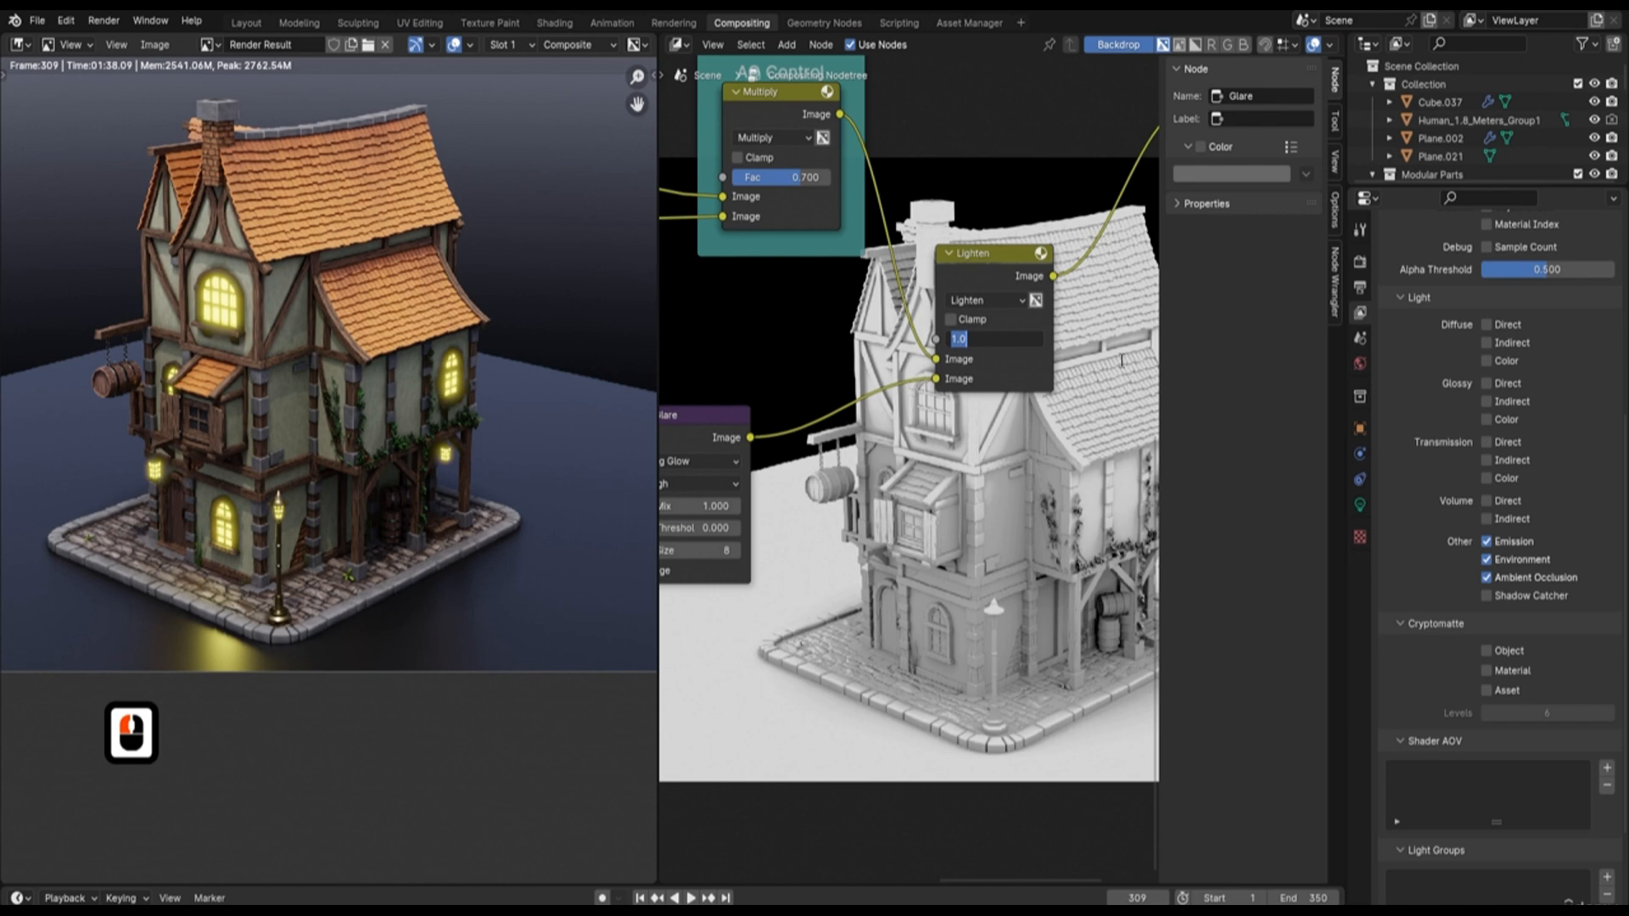
{"action": "type", "text": "0.5"}
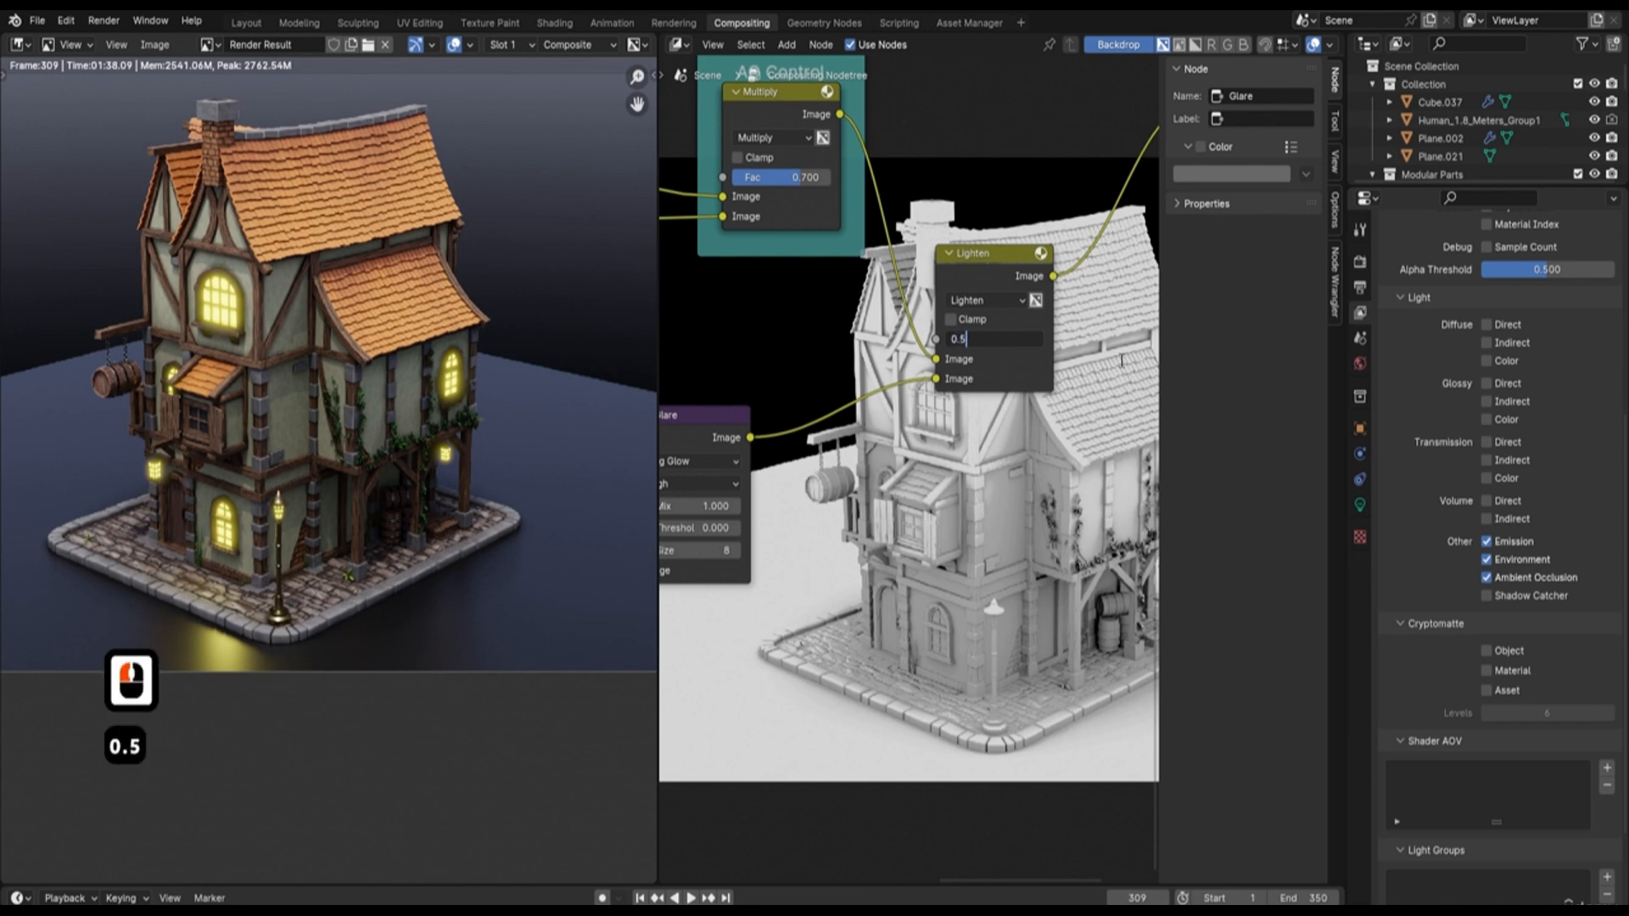
{"action": "key", "text": "Return"}
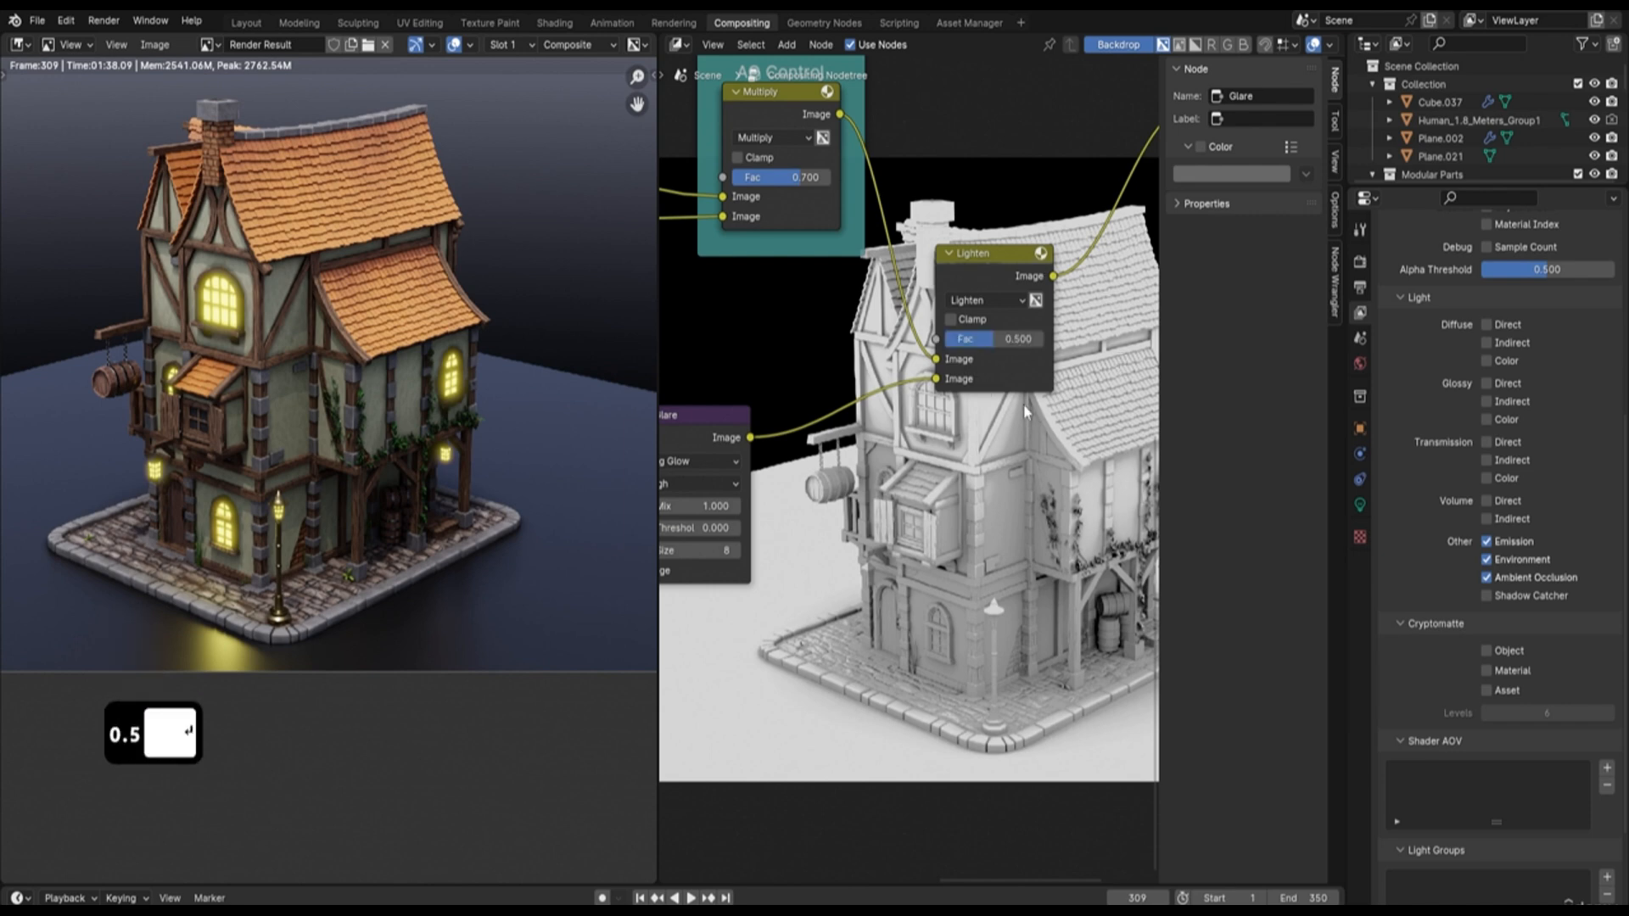
Enclose the Lighten node in a new frame
{"action": "middle_click_drag", "start_coordinate": [1034, 410], "coordinate": [912, 416]}
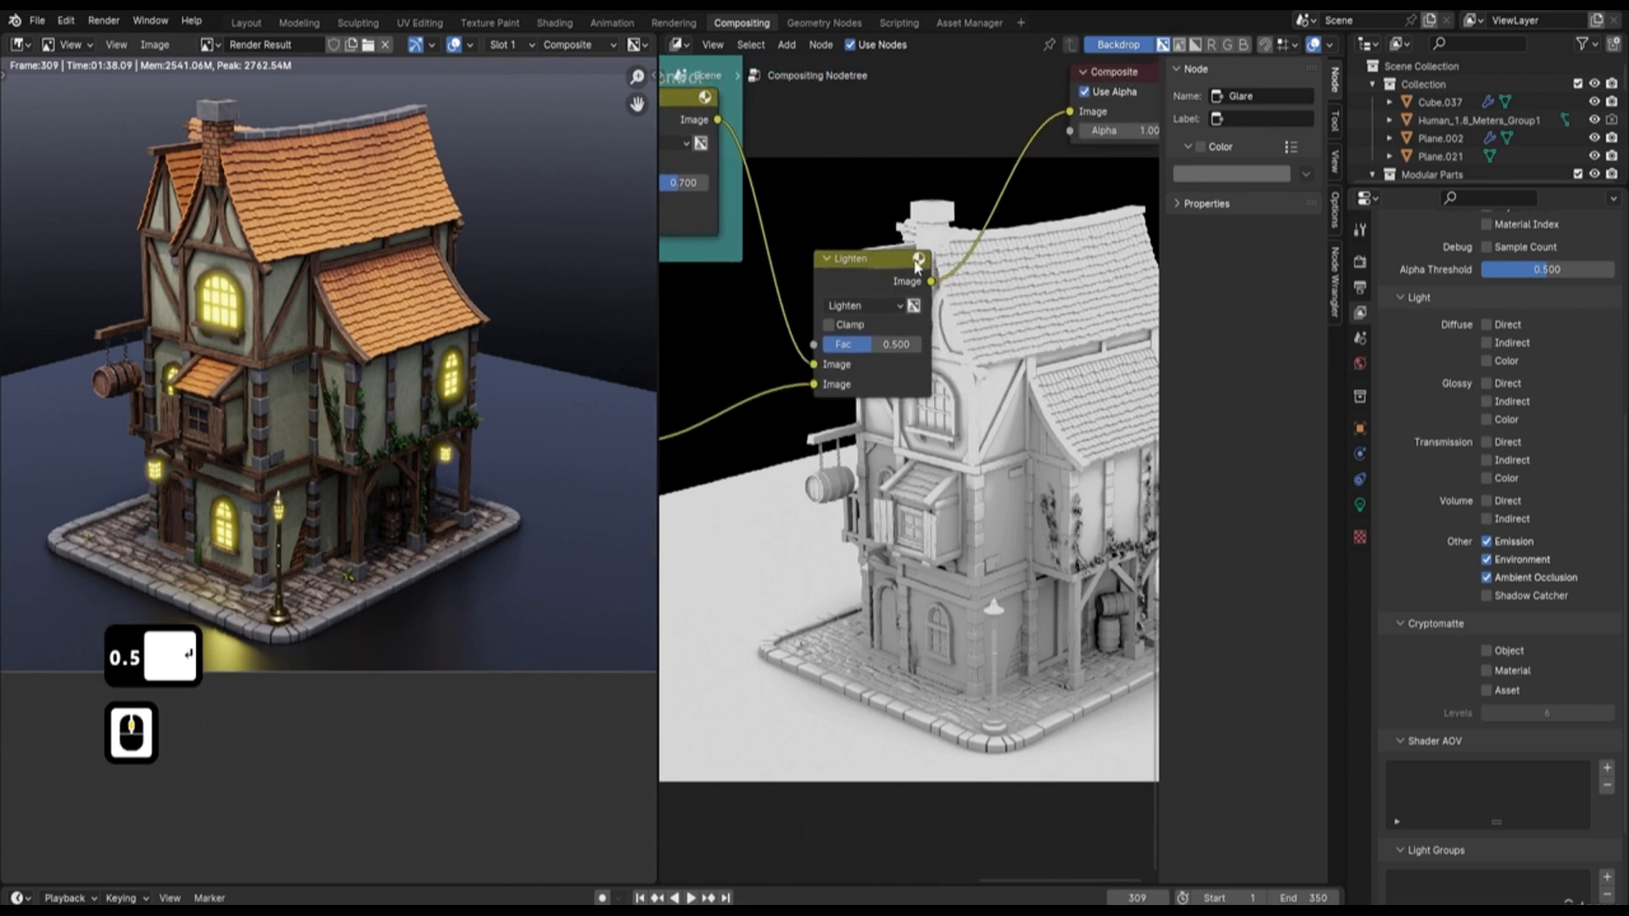
{"action": "left_click", "coordinate": [866, 262]}
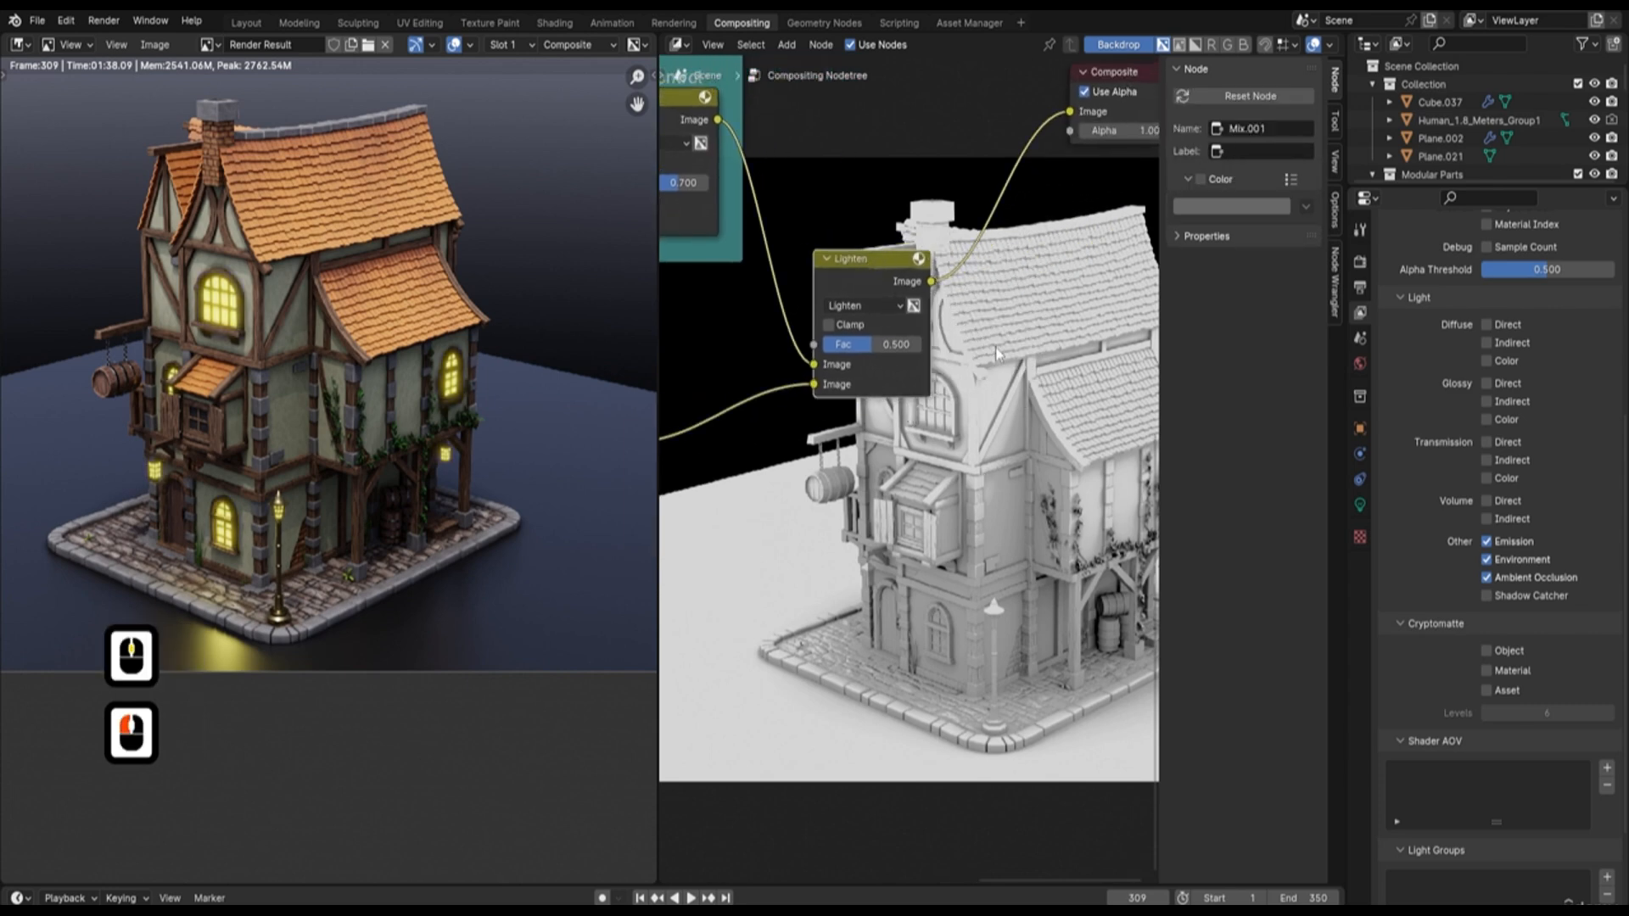
{"action": "left_click", "coordinate": [1335, 307]}
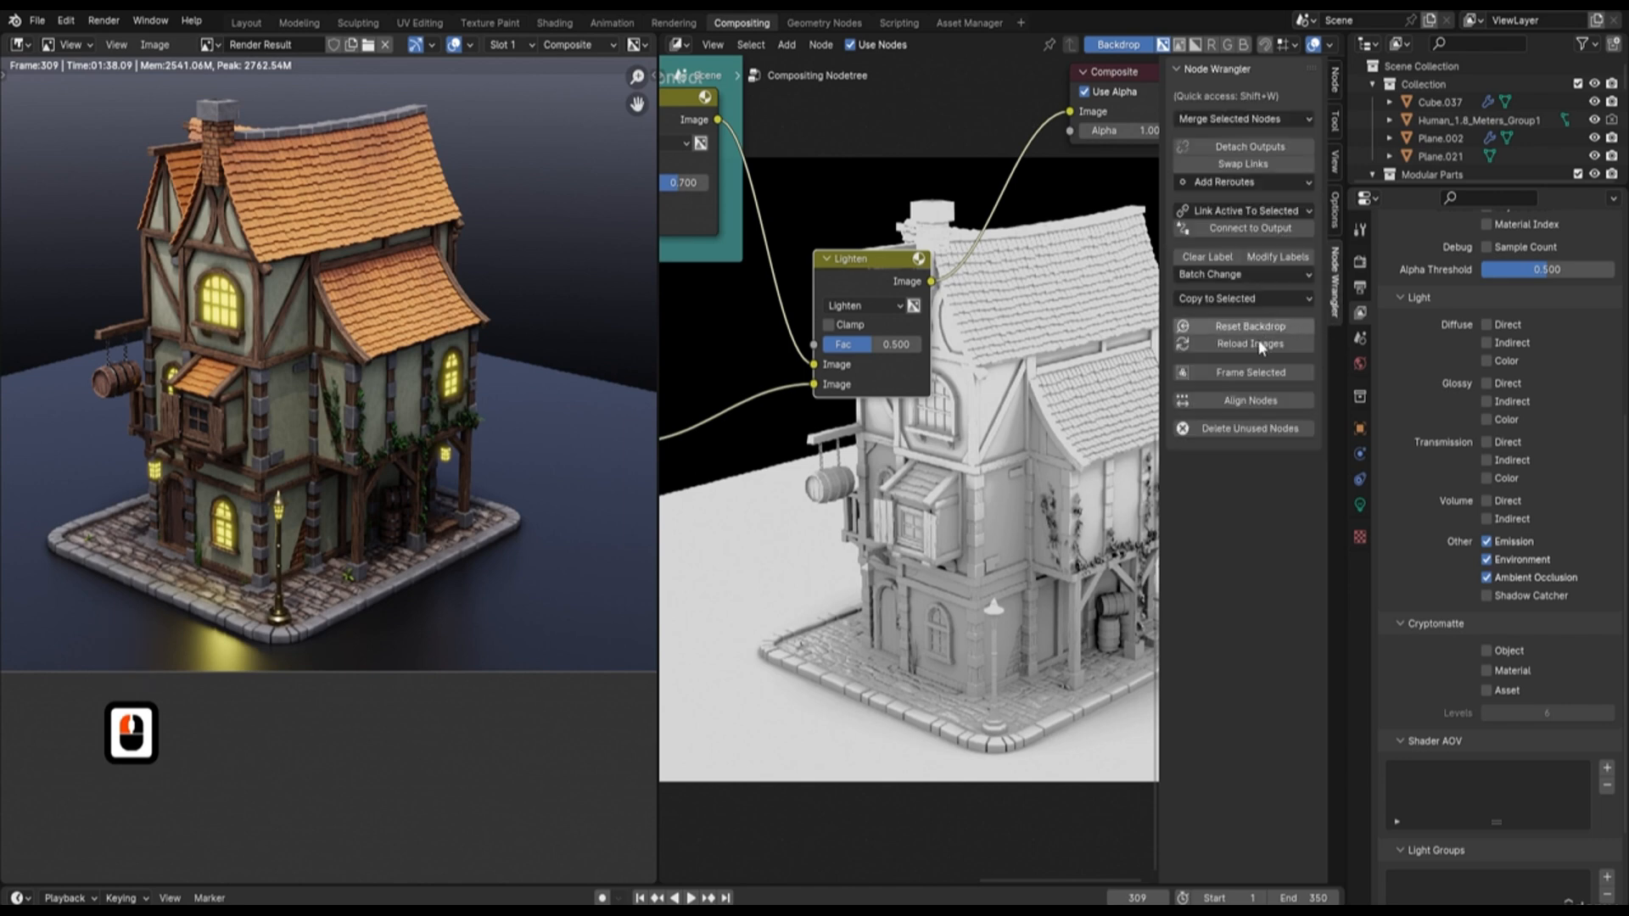
{"action": "left_click", "coordinate": [1264, 375]}
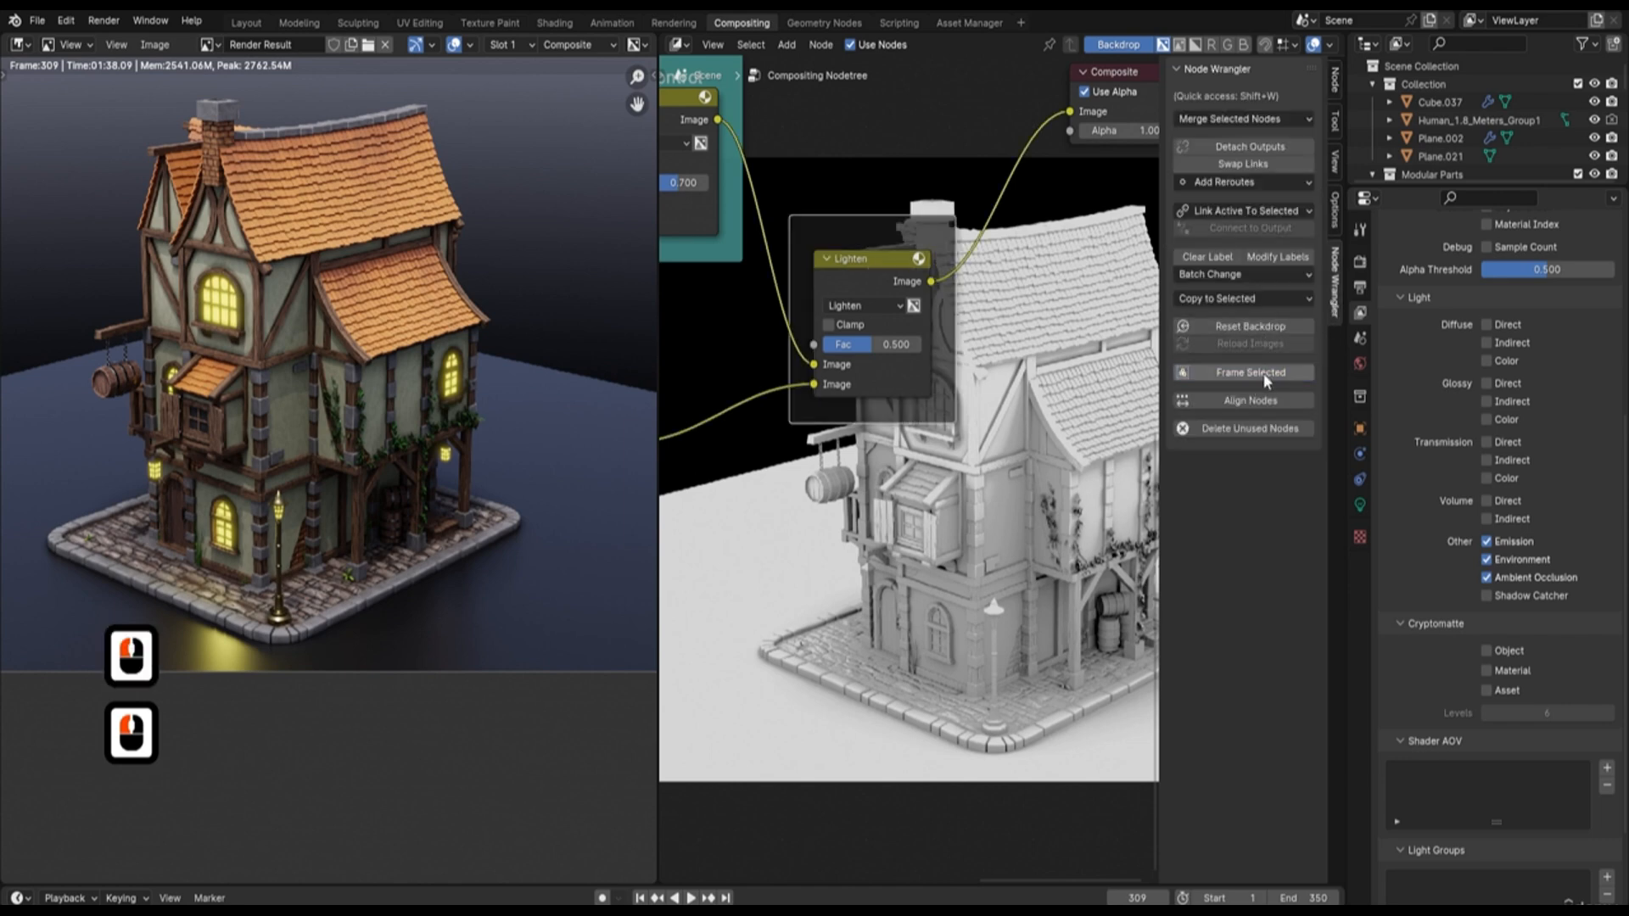
Enable a custom color for the Lighten node's frame and pick a red of about hue 0.984, saturation 0.663, value 0.604
{"action": "left_click", "coordinate": [1338, 78]}
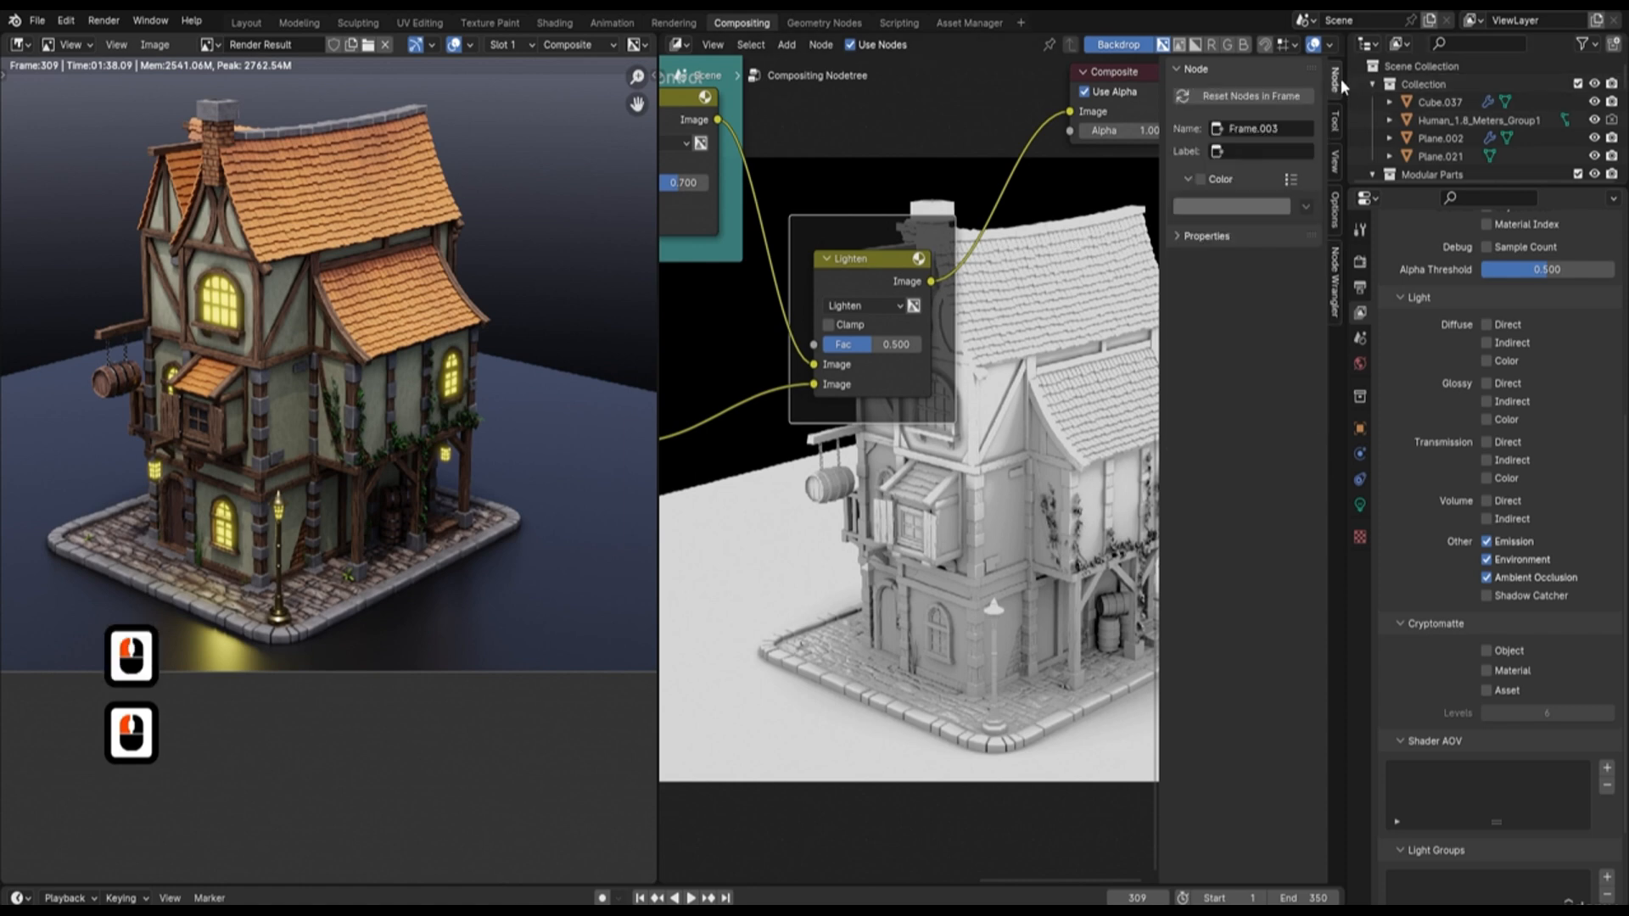
{"action": "left_click", "coordinate": [1227, 207]}
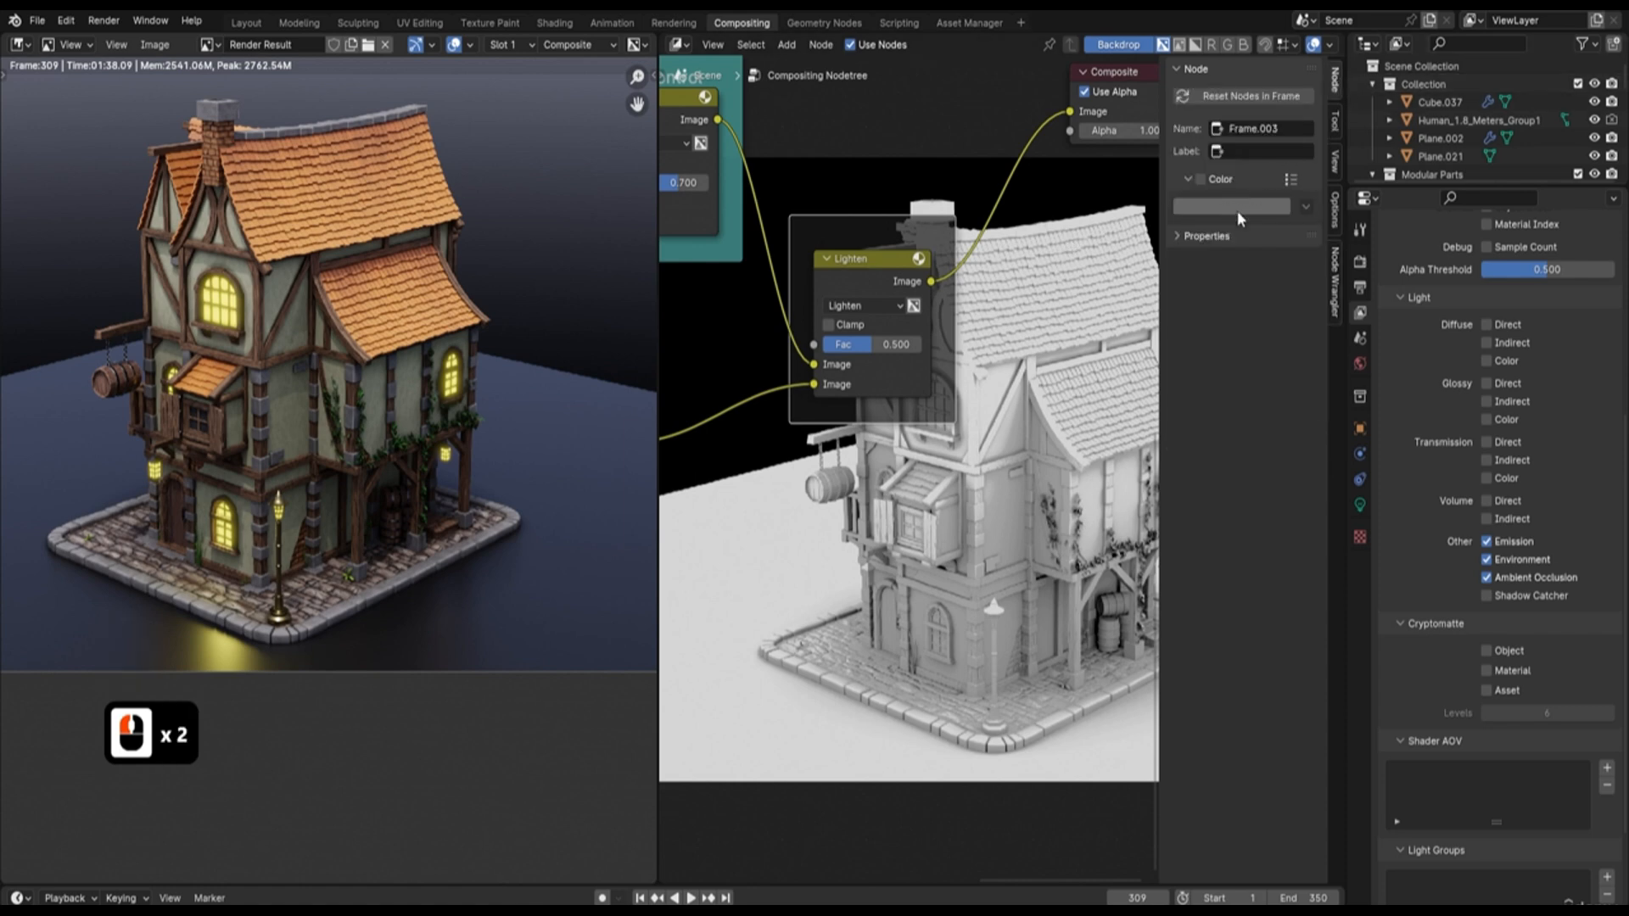
{"action": "left_click", "coordinate": [1198, 177]}
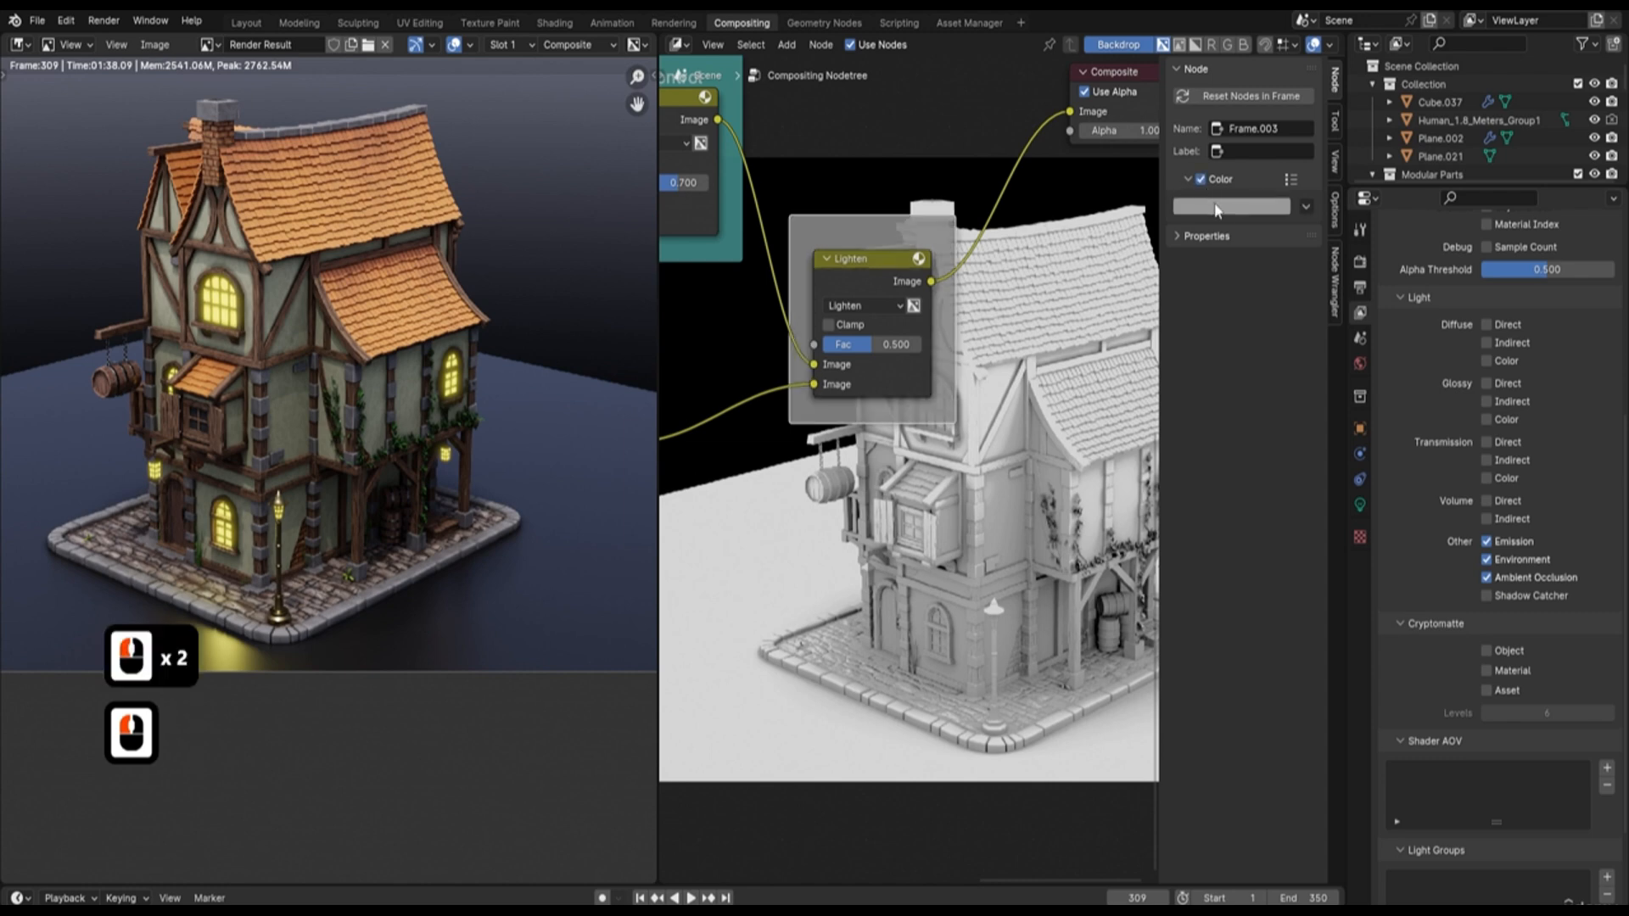
{"action": "left_click", "coordinate": [1229, 207]}
{"action": "left_click", "coordinate": [1261, 354]}
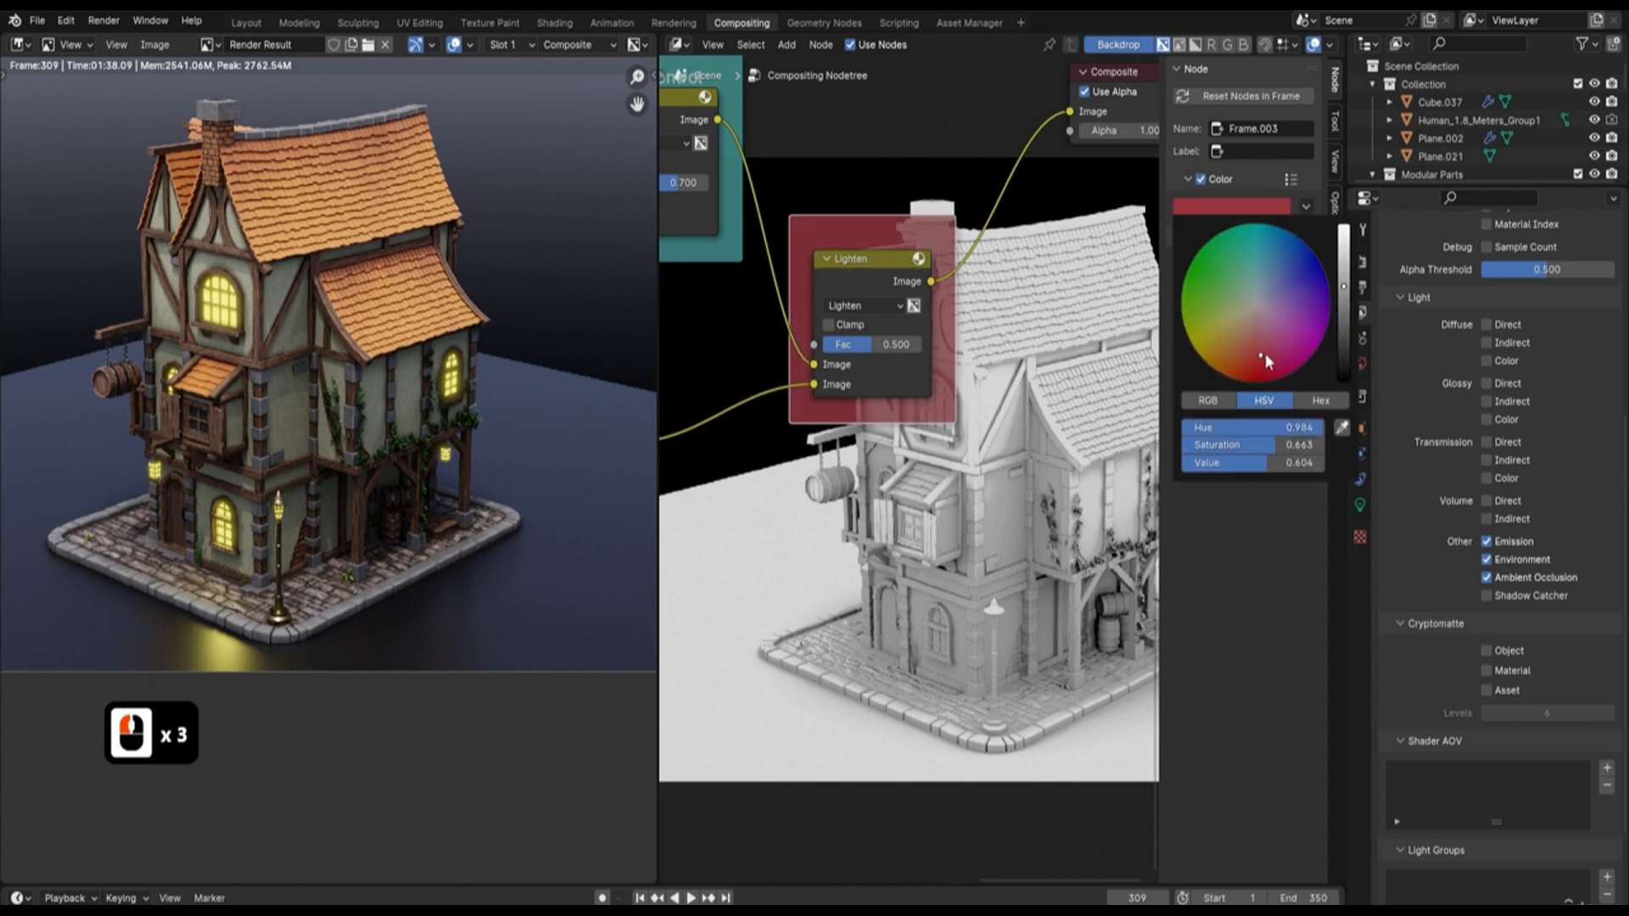
Label the red frame around the Lighten node "Emission Control"
{"action": "left_click", "coordinate": [1247, 150]}
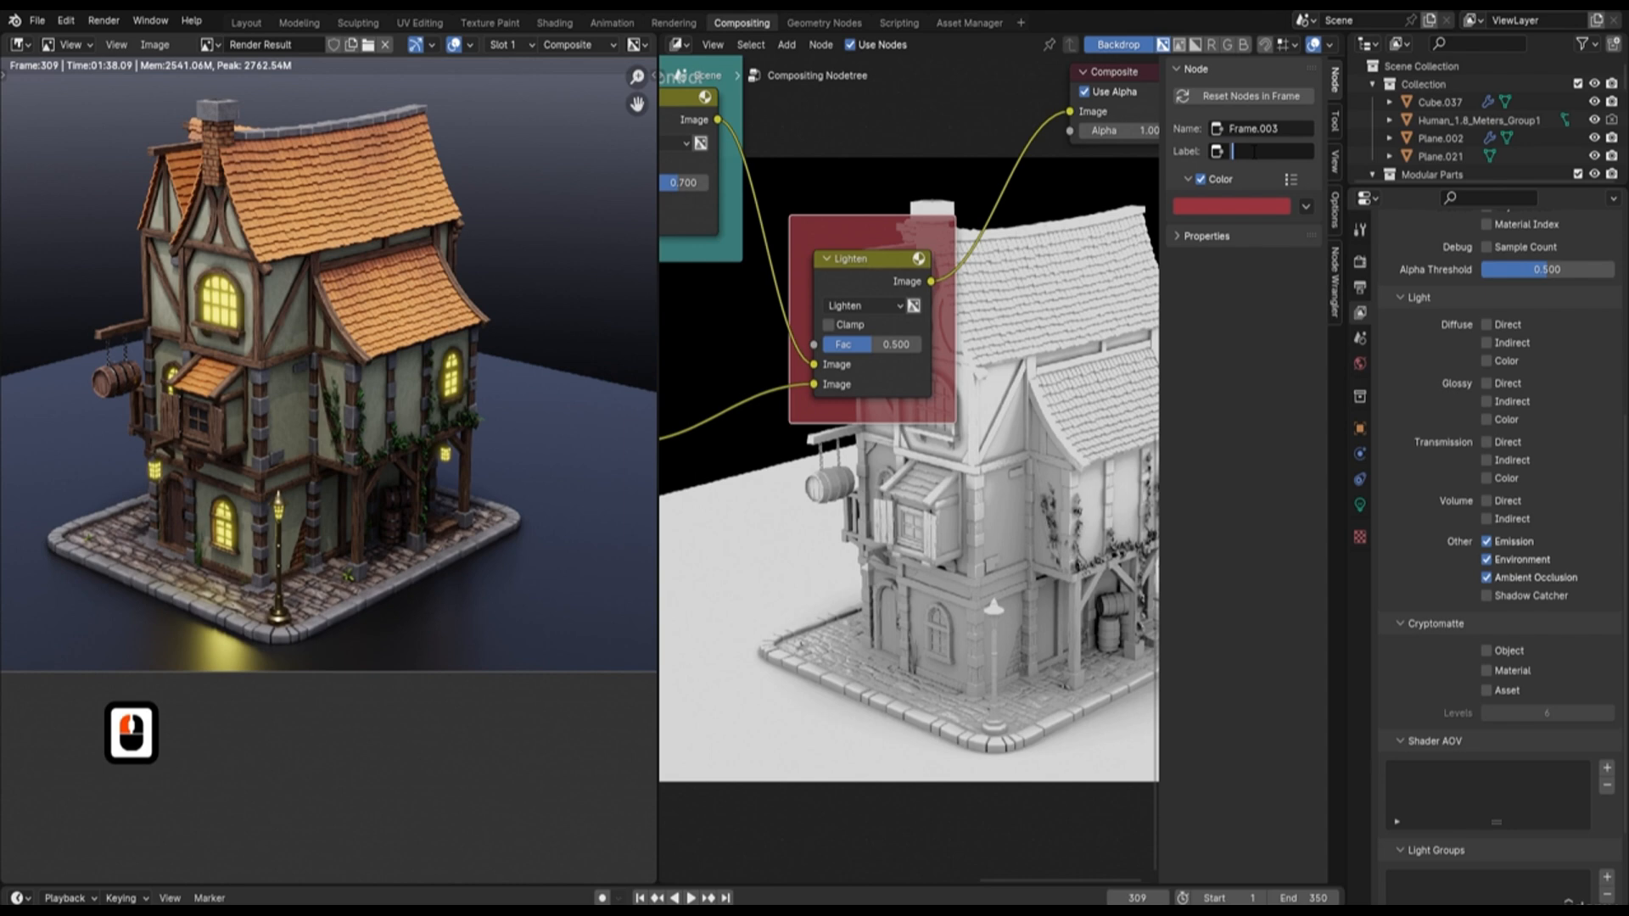
{"action": "type", "text": "Emi"}
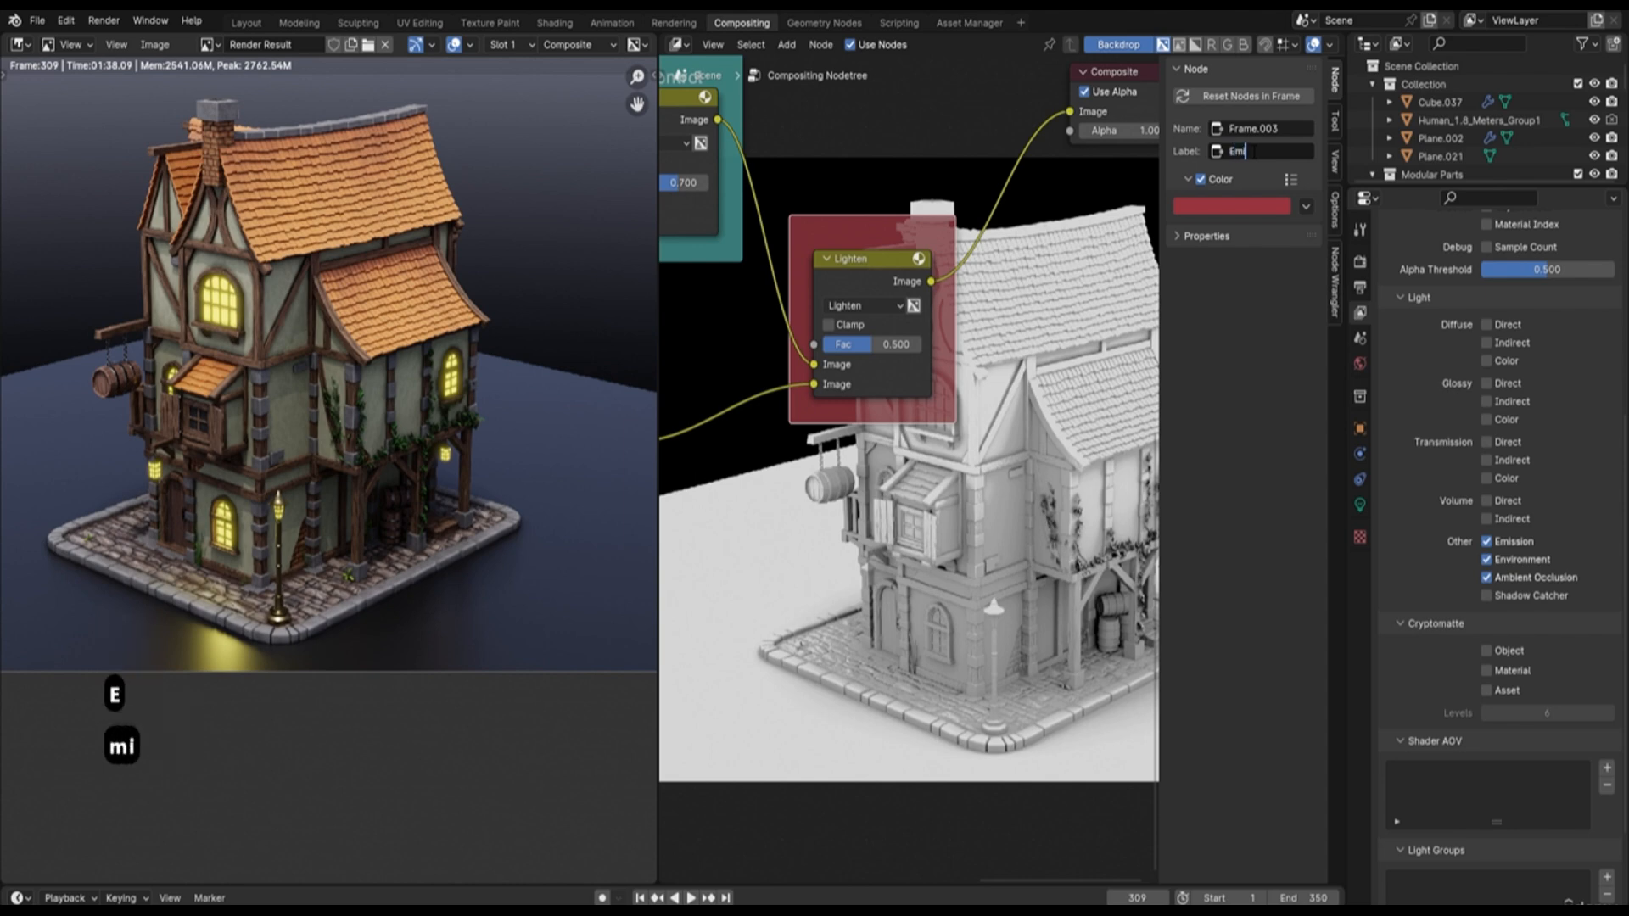
{"action": "type", "text": "ssio"}
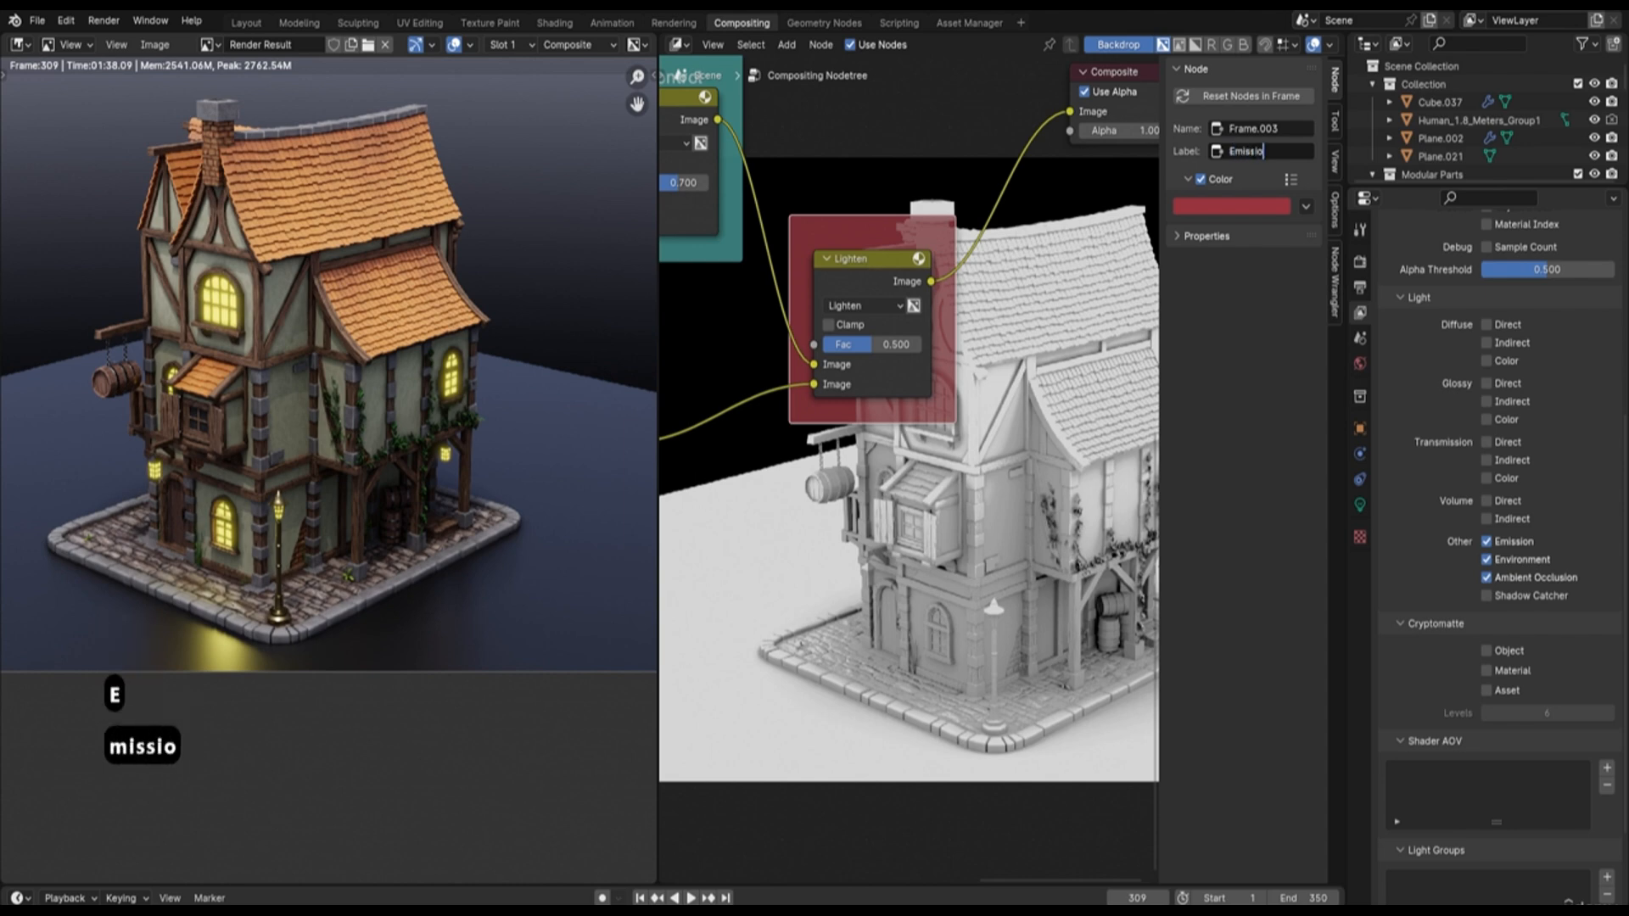
{"action": "type", "text": "n Co"}
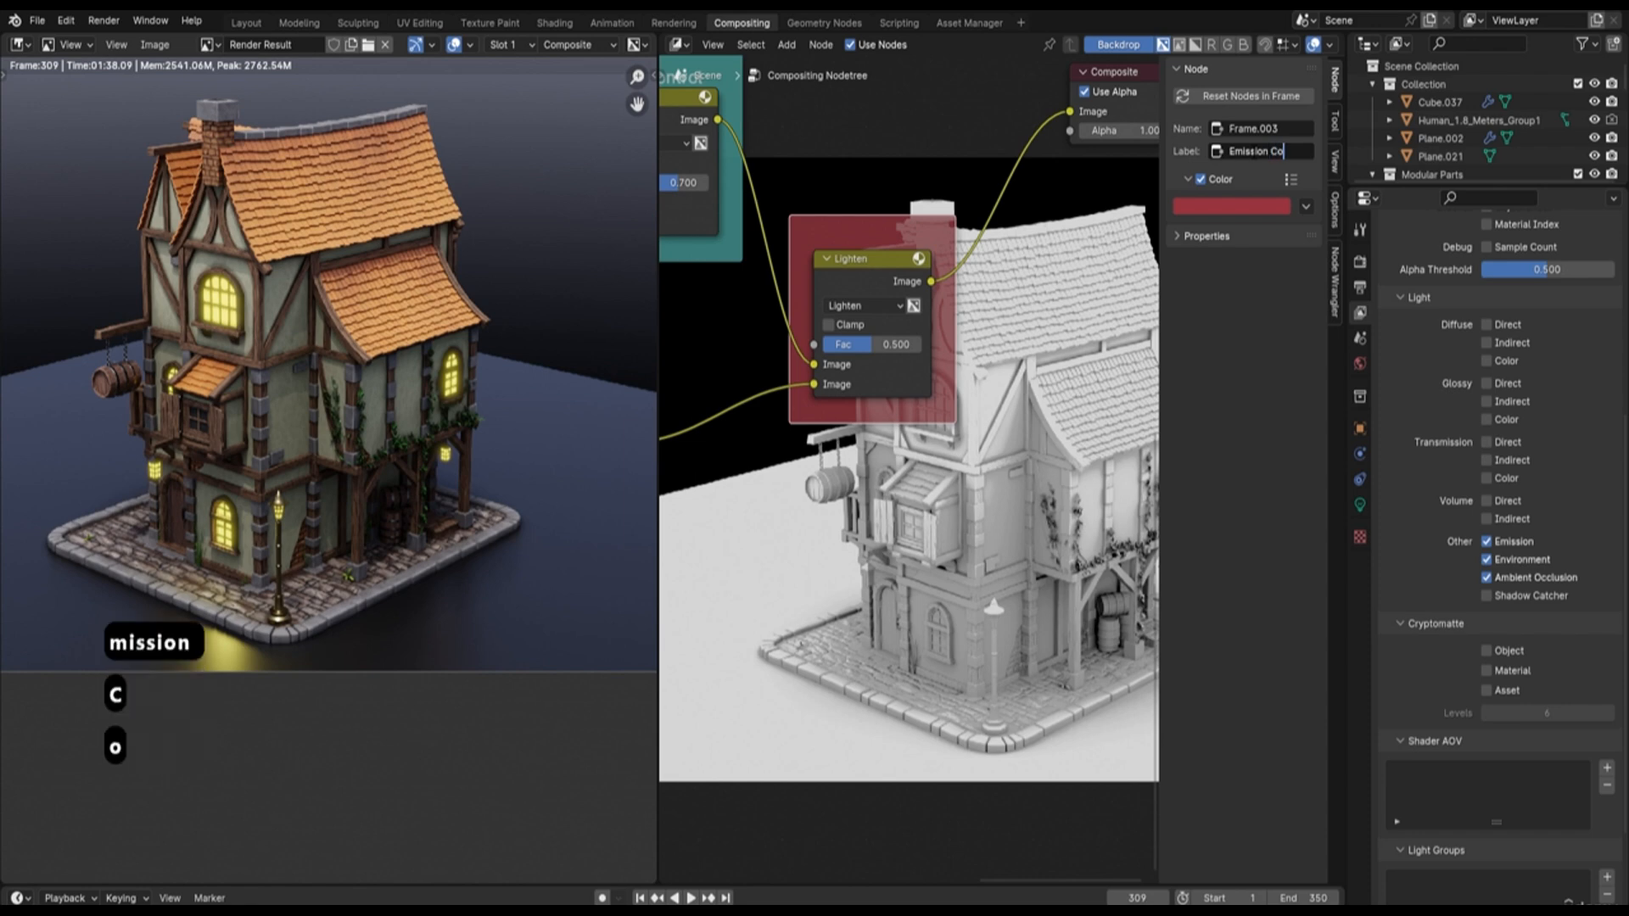
{"action": "type", "text": "ntrol"}
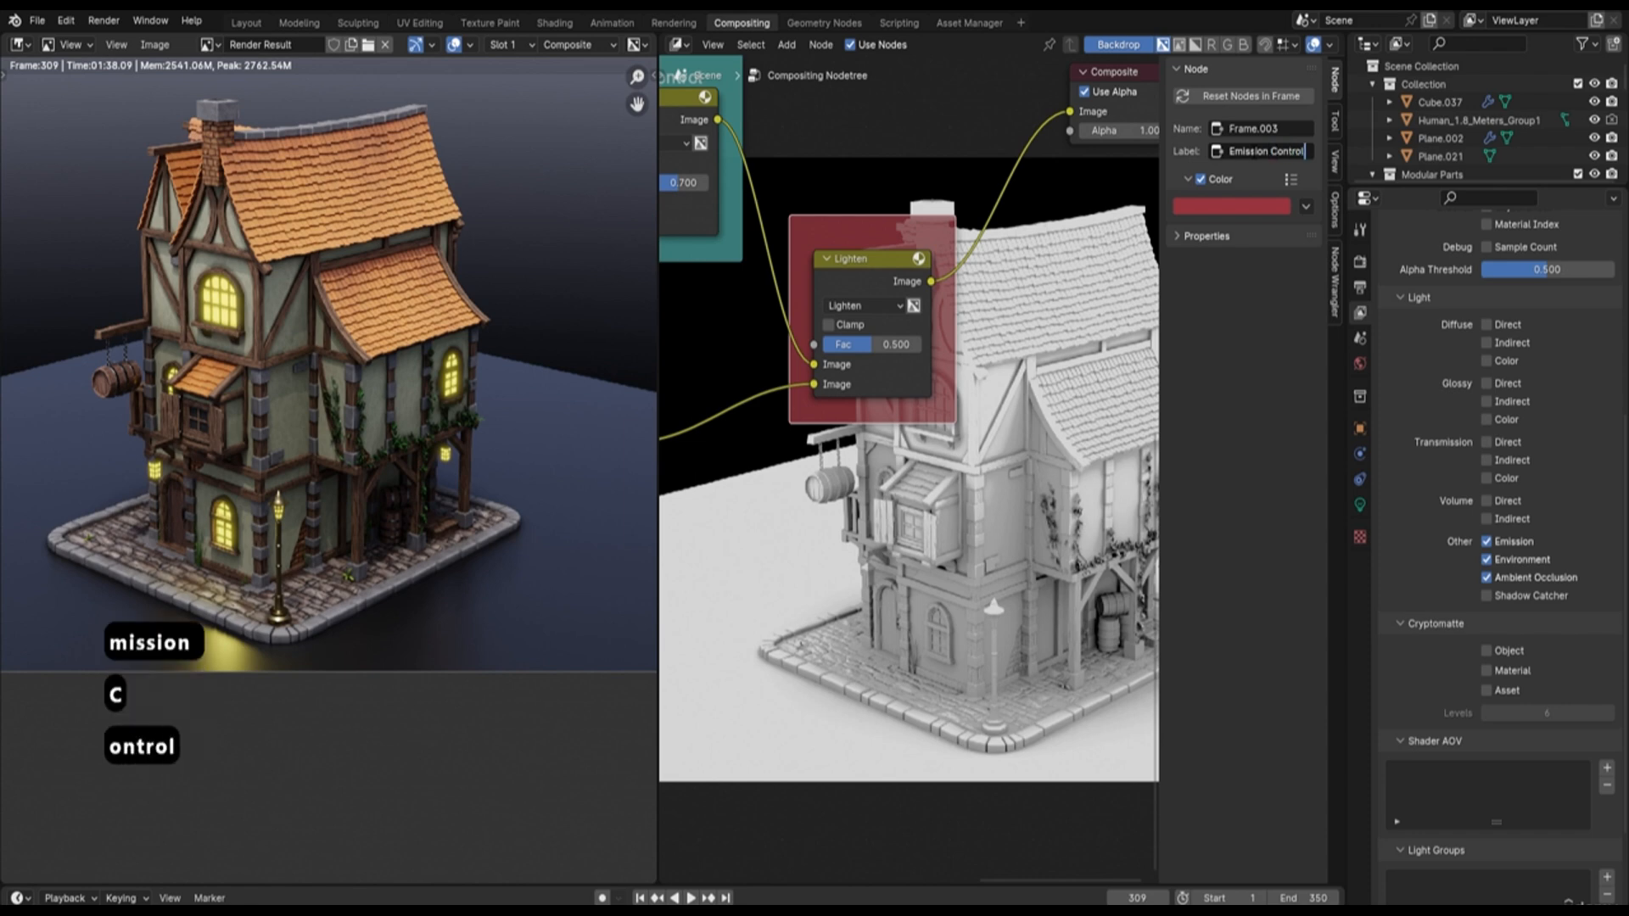
{"action": "key", "text": "Return"}
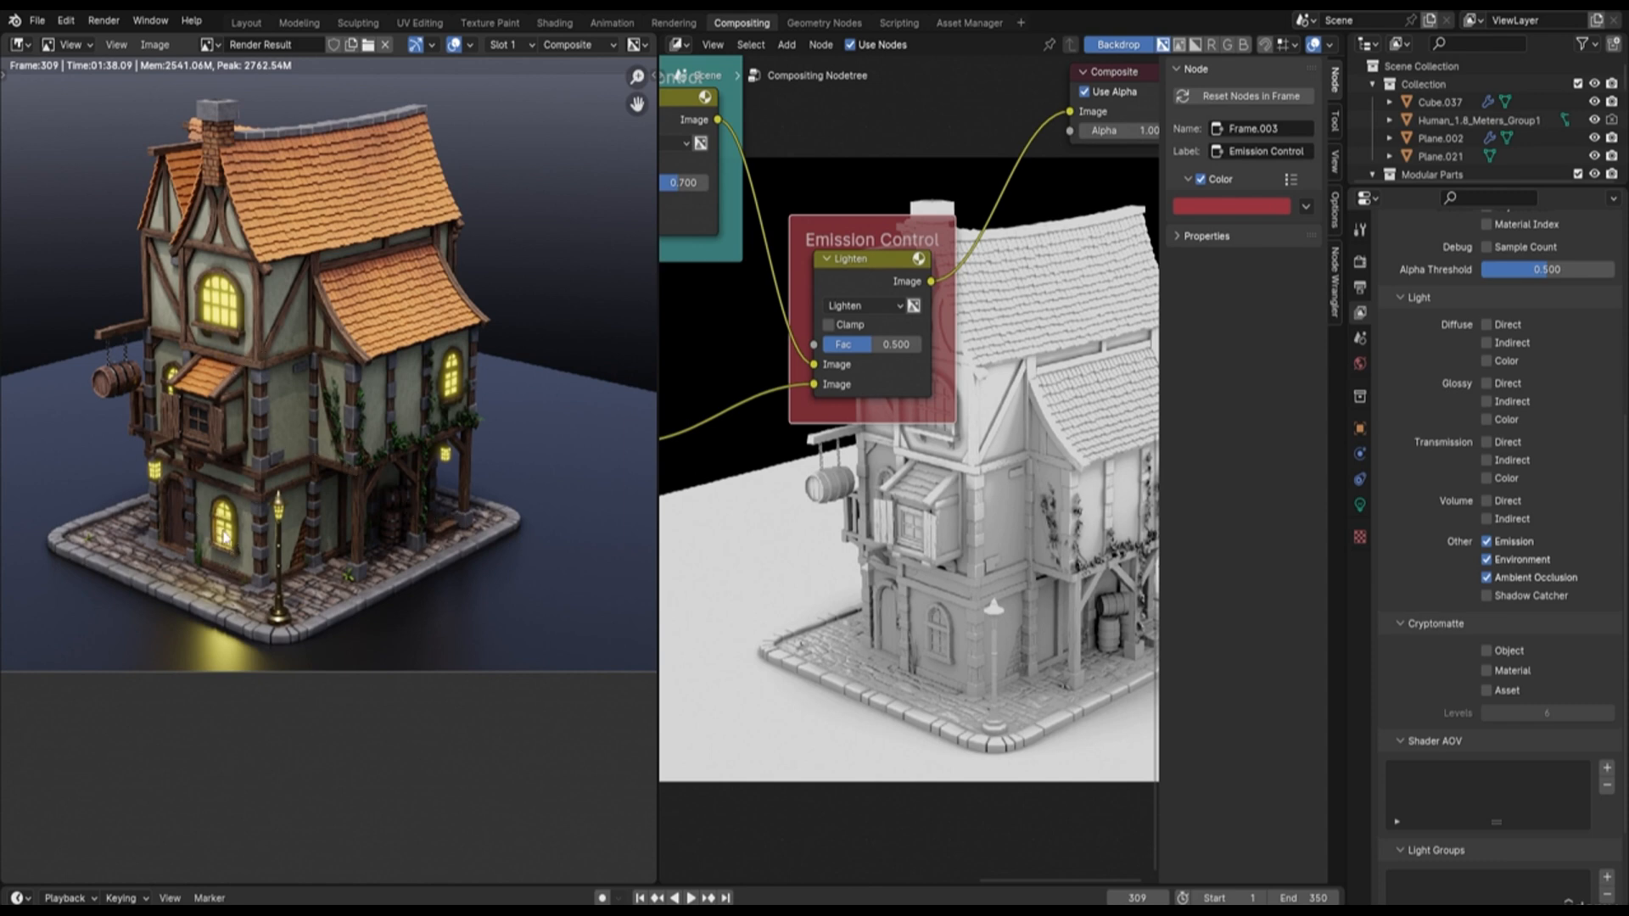
Examine the glow around the windows and lamps in the rendered image, from close up and across the whole house
{"action": "scroll", "coordinate": [224, 547], "scroll_direction": "up", "scroll_amount": 5}
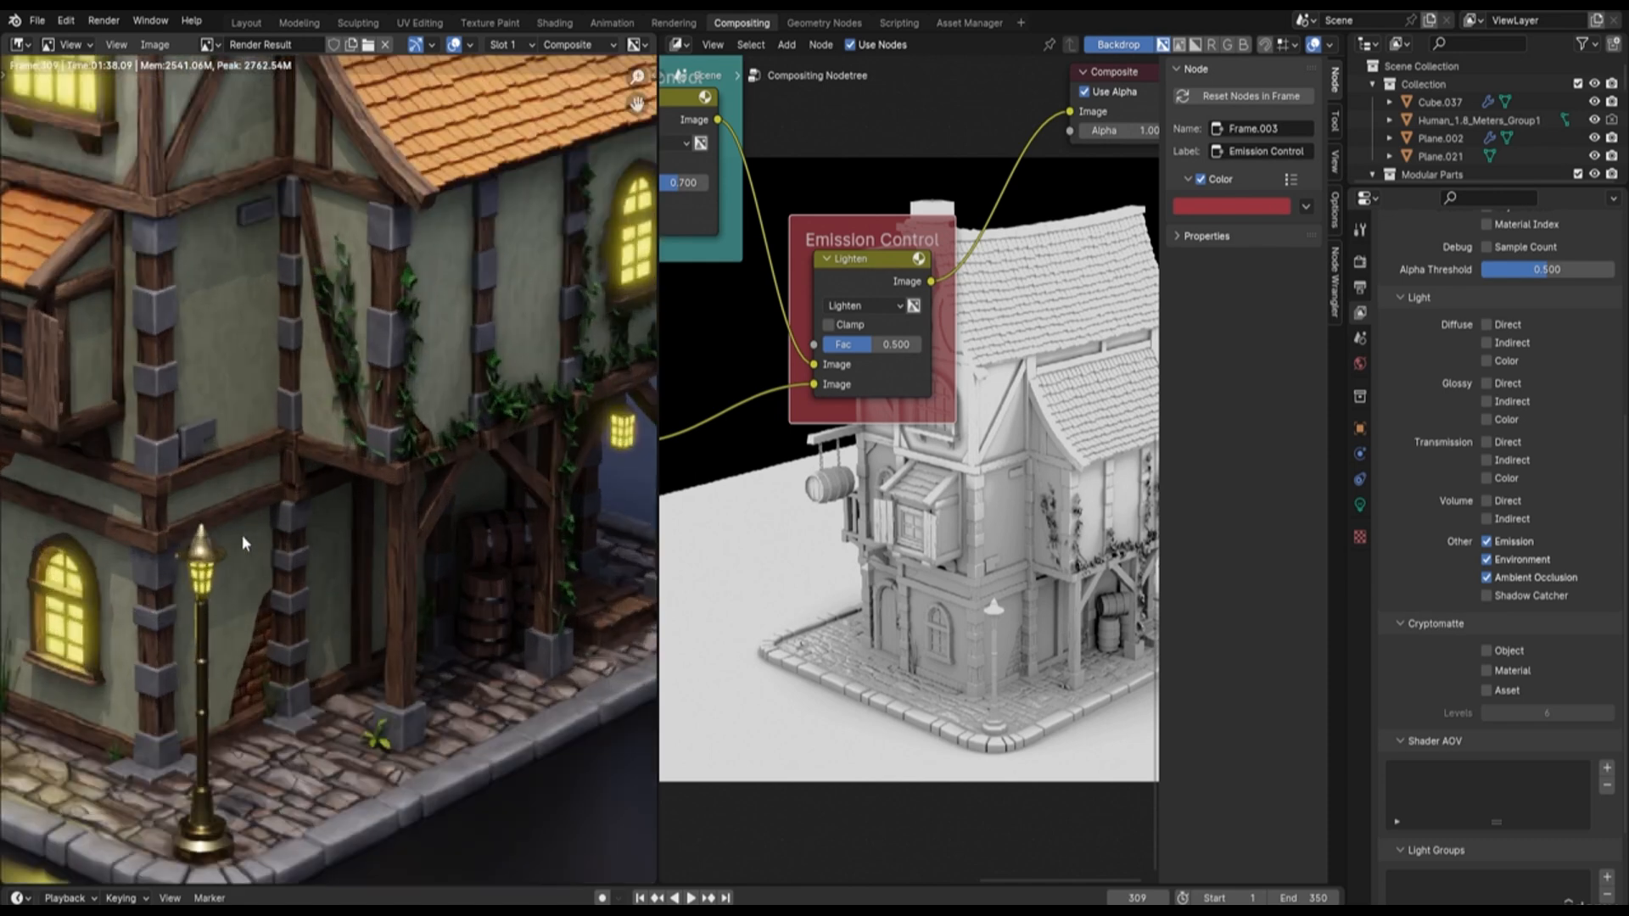
{"action": "middle_click_drag", "start_coordinate": [213, 631], "coordinate": [324, 426]}
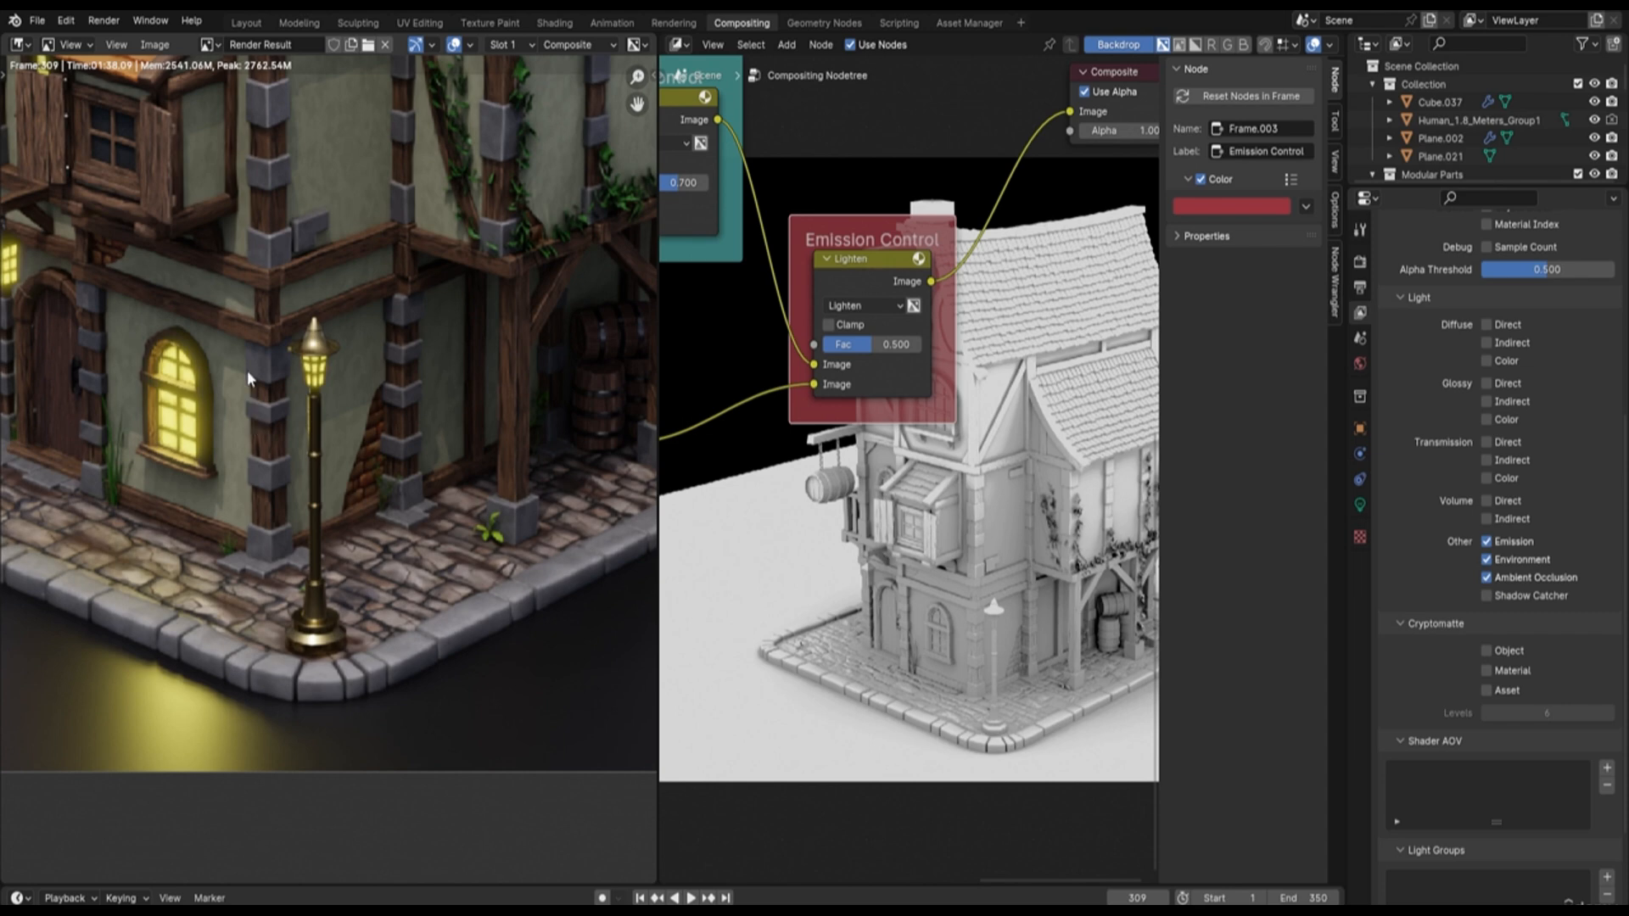
{"action": "scroll", "coordinate": [247, 370], "scroll_direction": "down", "scroll_amount": 3}
{"action": "scroll", "coordinate": [270, 324], "scroll_direction": "up", "scroll_amount": 5}
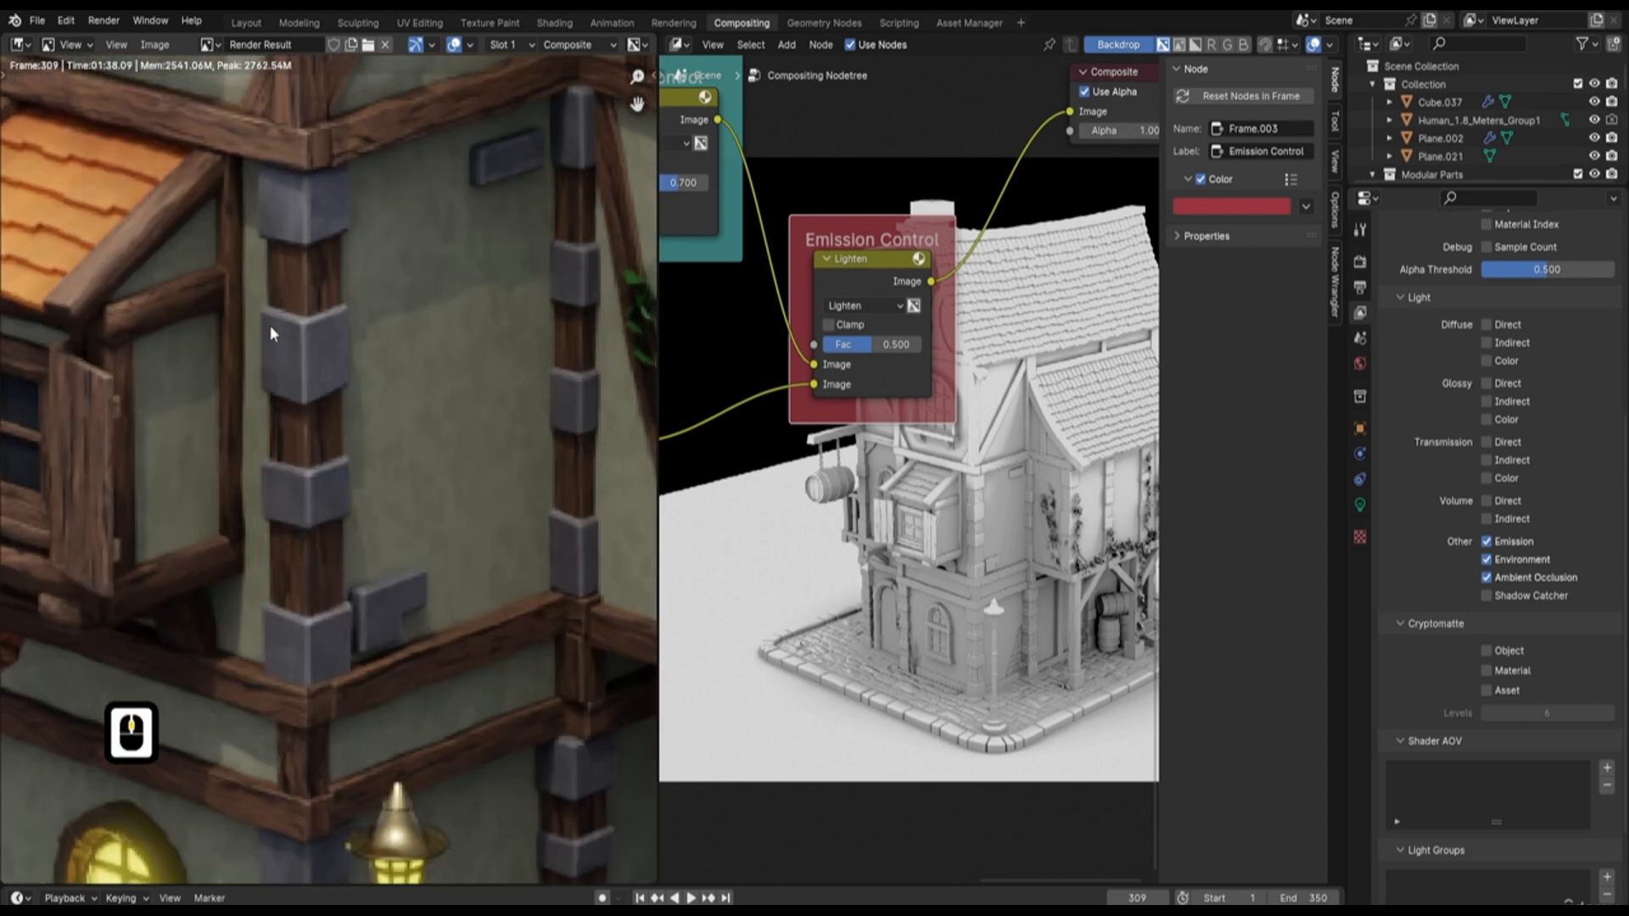
{"action": "middle_click_drag", "start_coordinate": [240, 258], "coordinate": [320, 433]}
{"action": "middle_click_drag", "start_coordinate": [280, 180], "coordinate": [304, 282]}
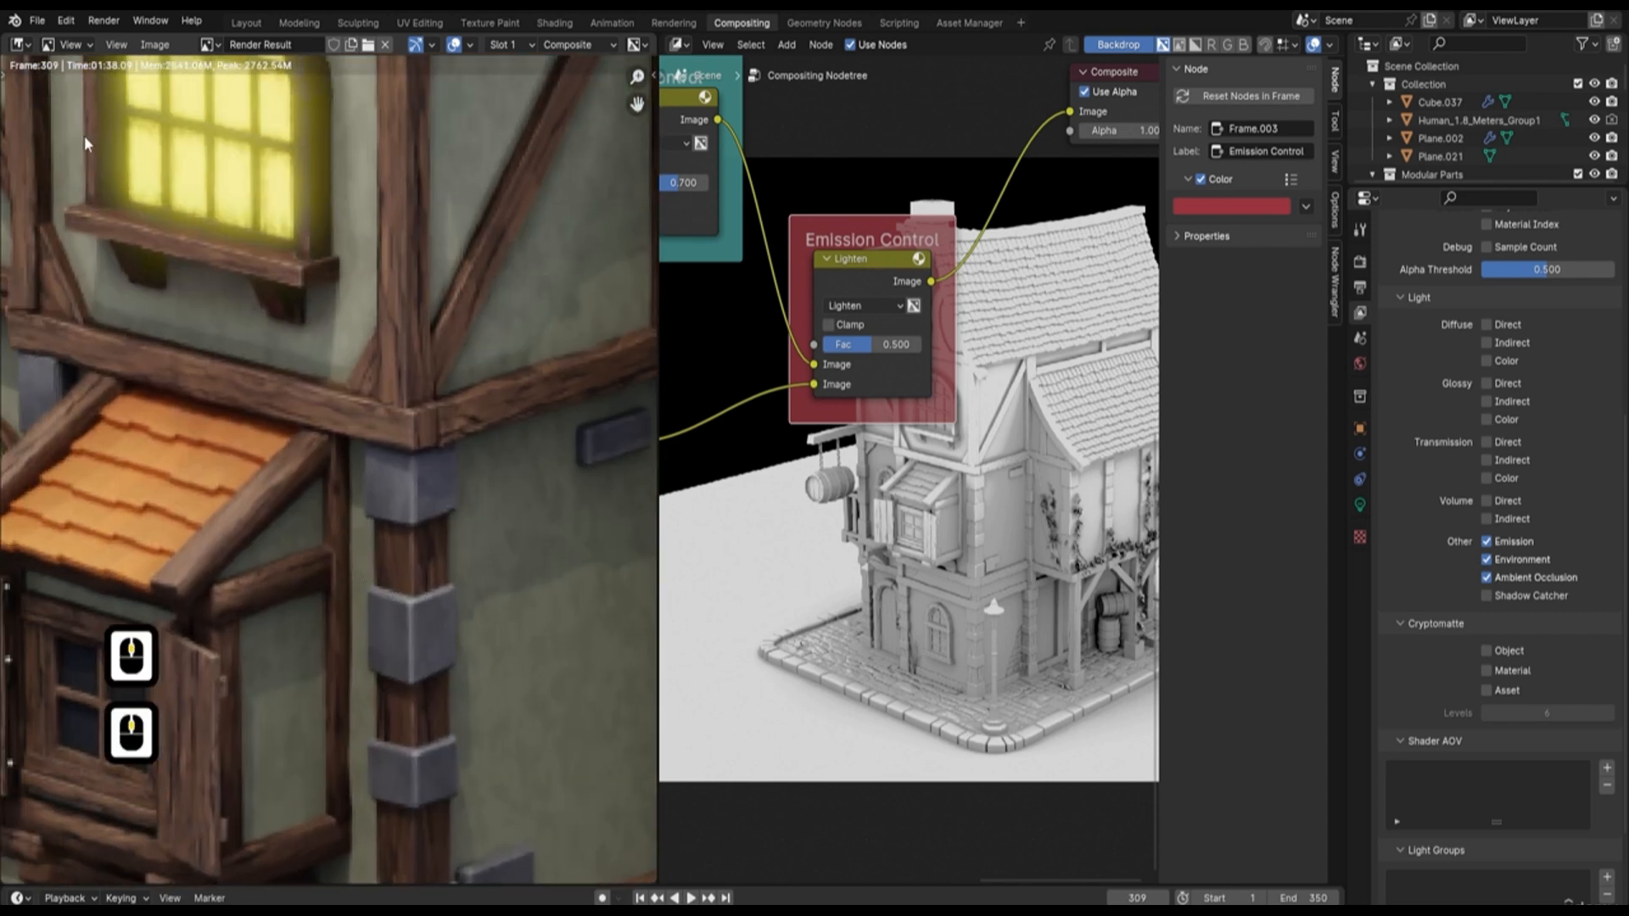
{"action": "scroll", "coordinate": [168, 239], "scroll_direction": "down", "scroll_amount": 2}
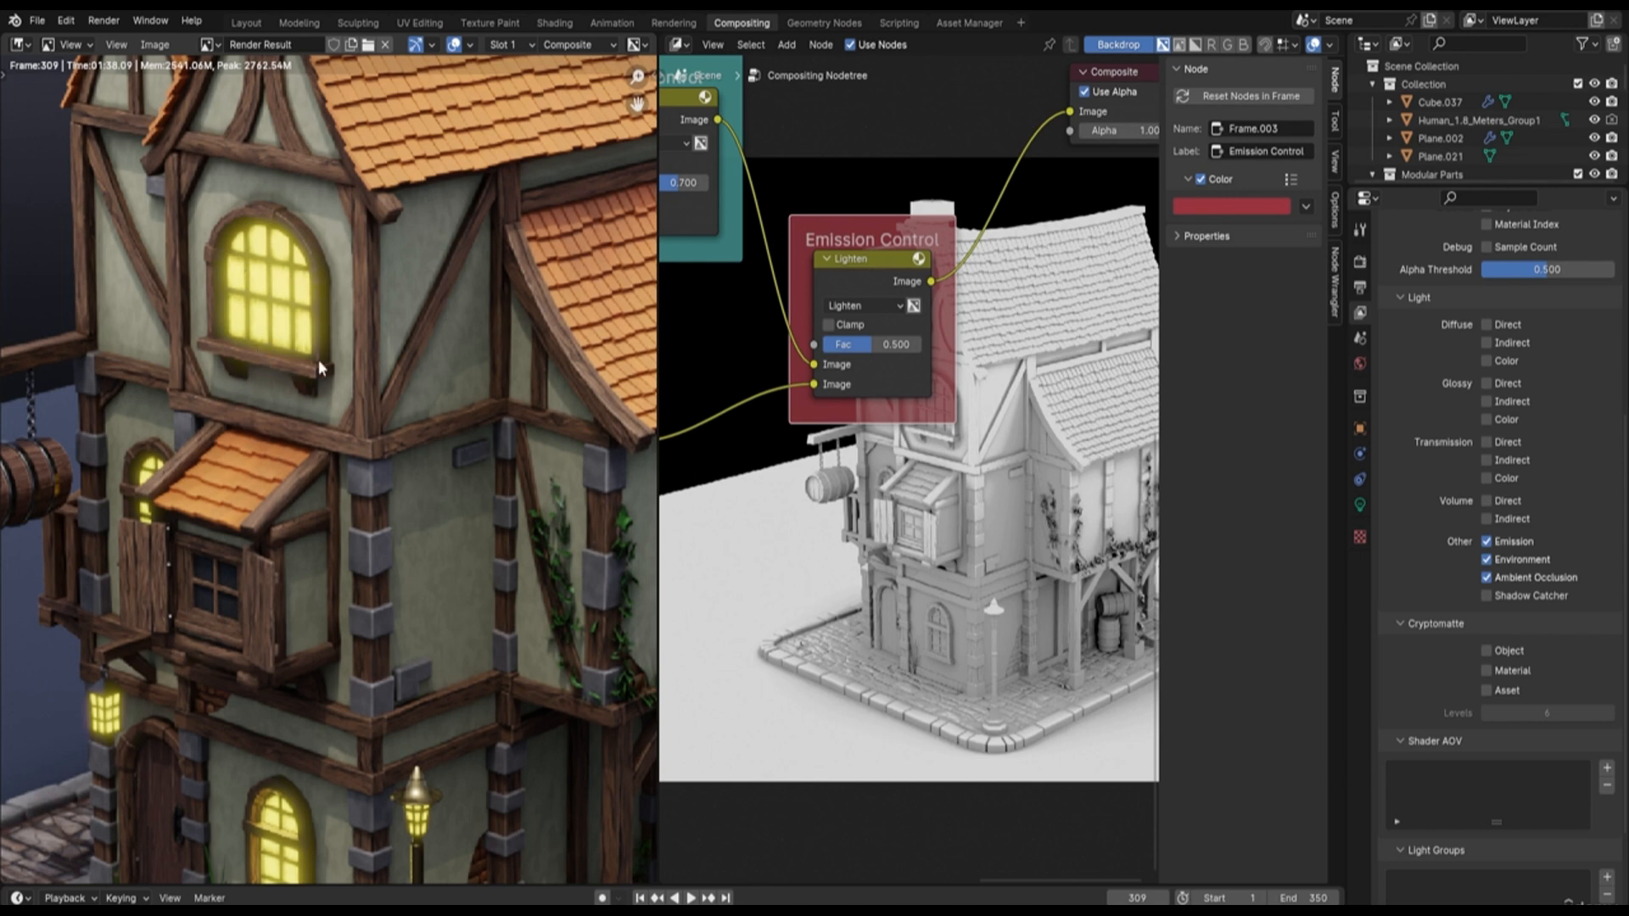
{"action": "scroll", "coordinate": [319, 543], "scroll_direction": "down", "scroll_amount": 2}
{"action": "middle_click_drag", "start_coordinate": [313, 590], "coordinate": [298, 495]}
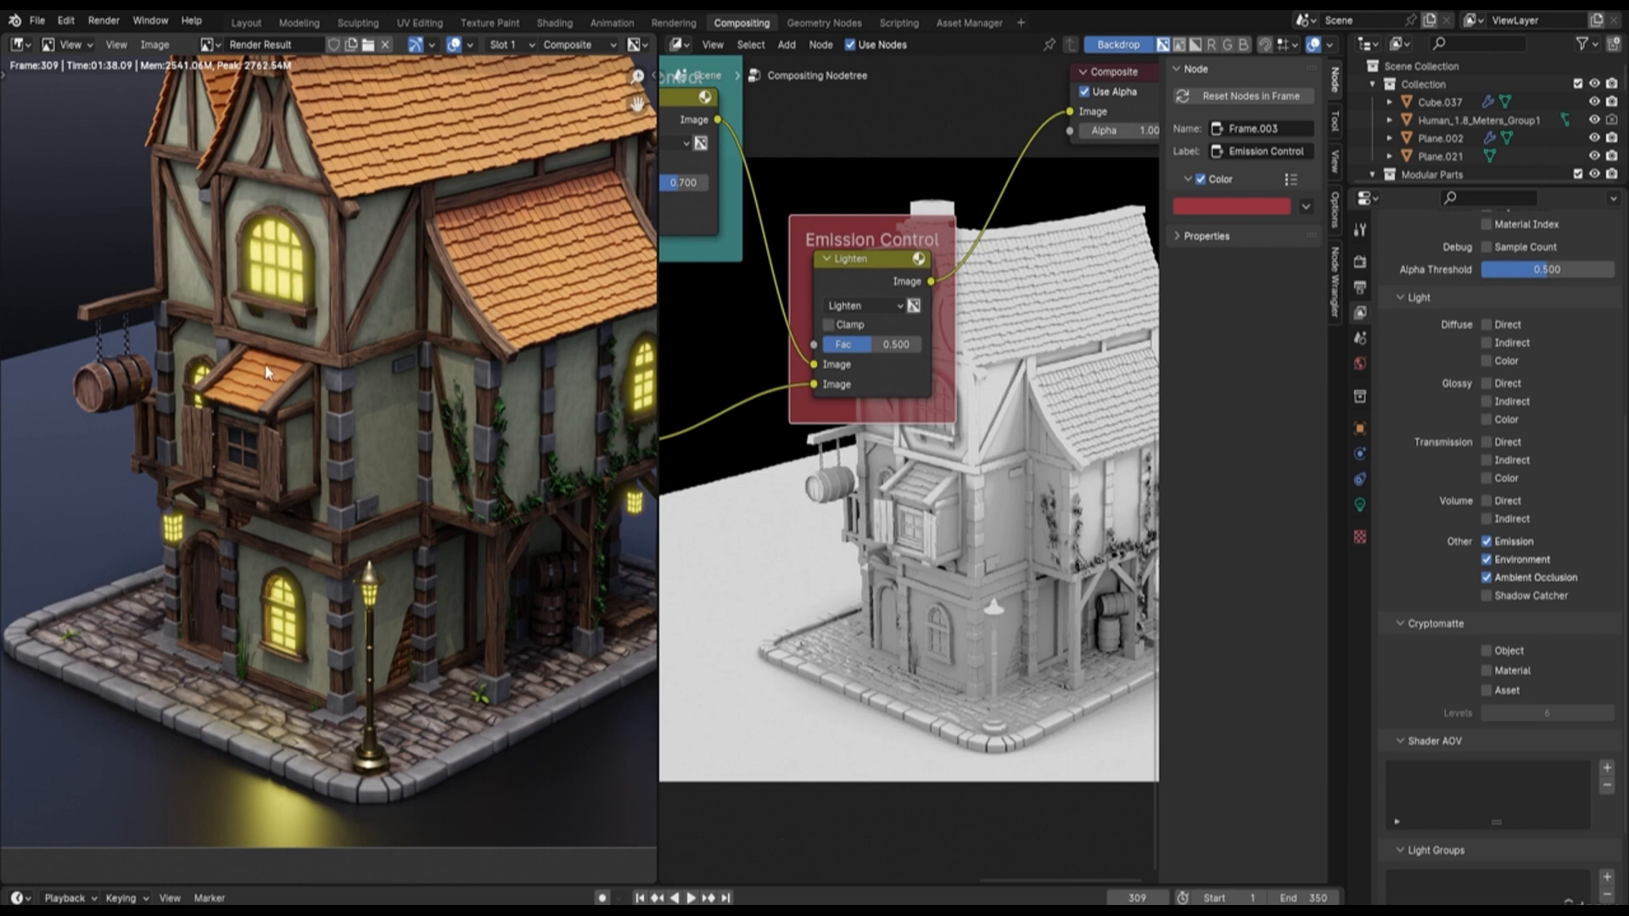
{"action": "scroll", "coordinate": [556, 414], "scroll_direction": "down", "scroll_amount": 1}
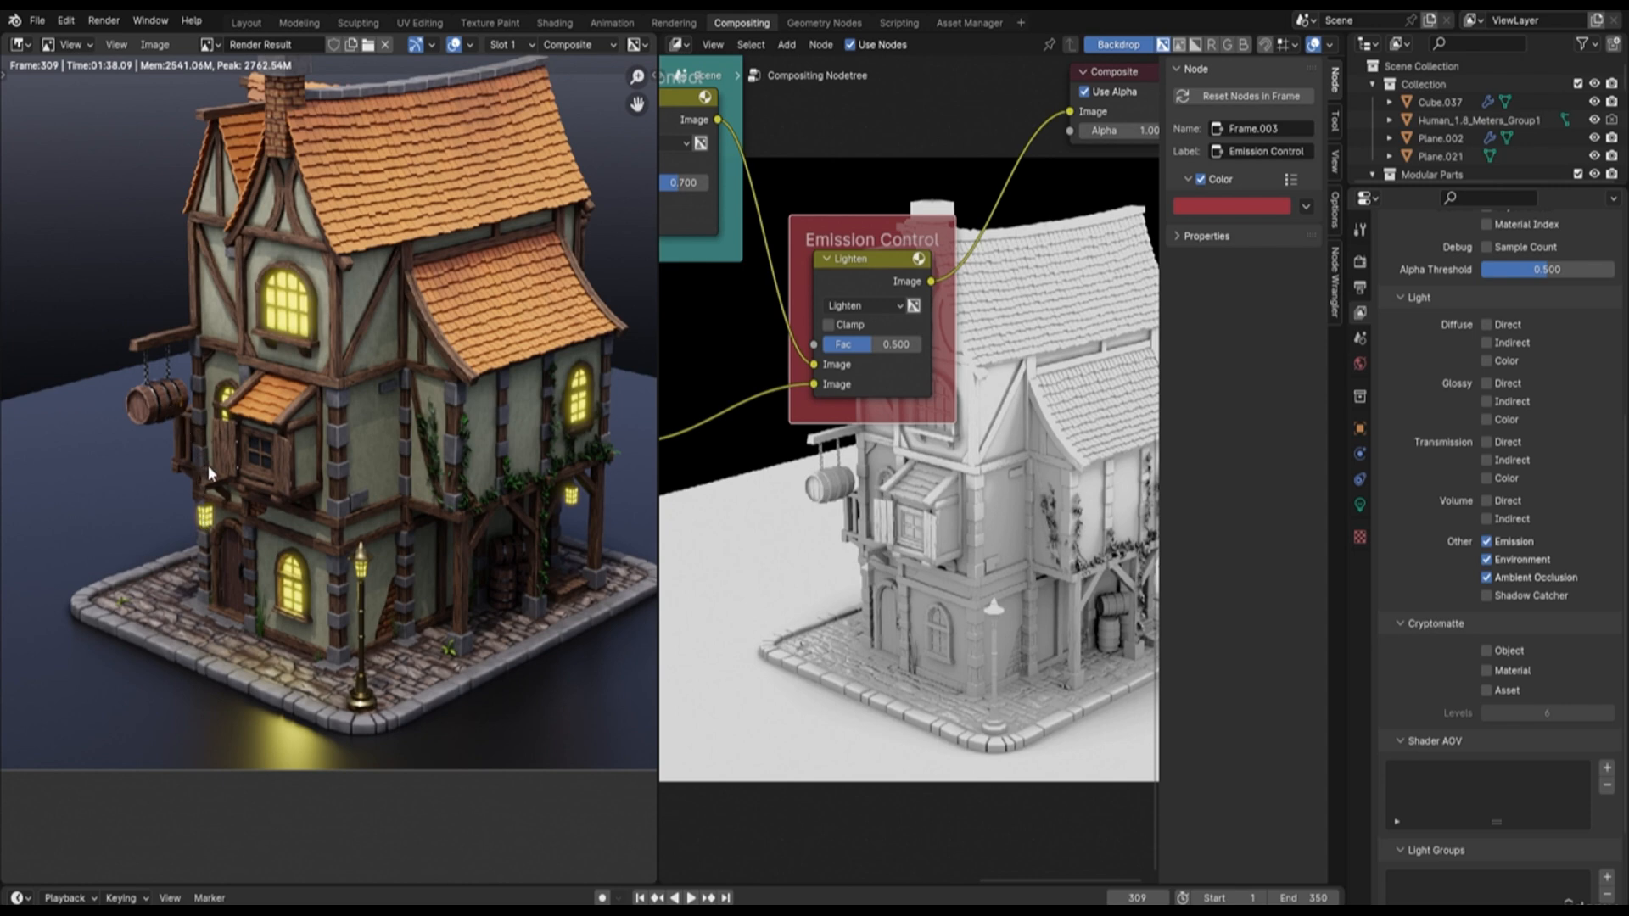
Move the Composite node further right to leave room after the Emission Control frame
{"action": "middle_click_drag", "start_coordinate": [192, 419], "coordinate": [247, 424]}
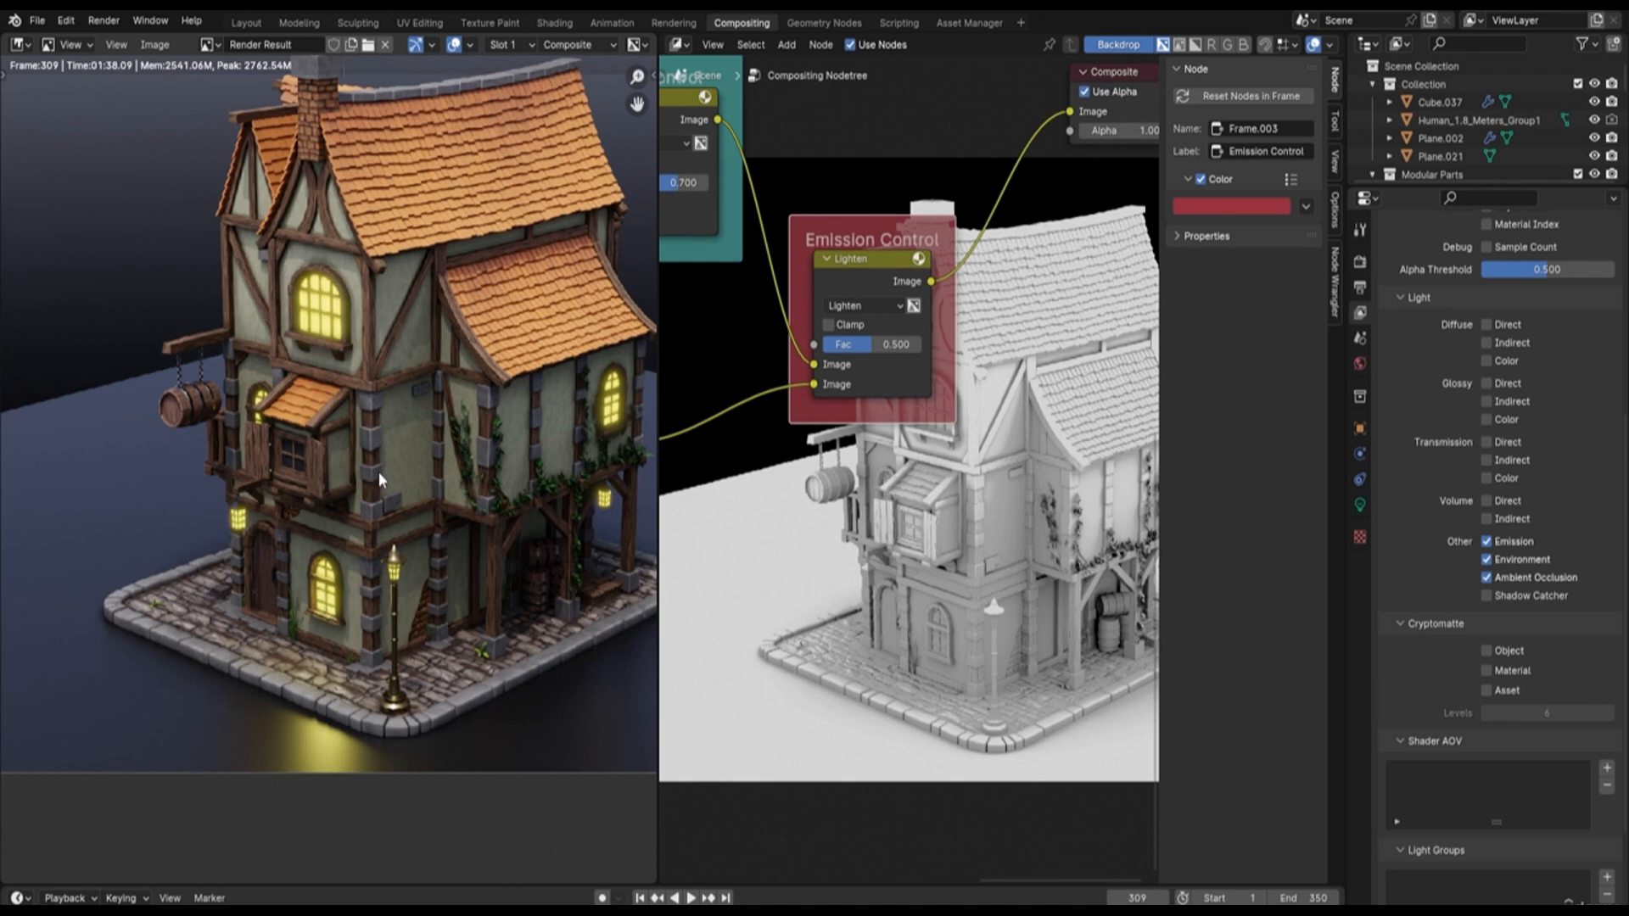
{"action": "scroll", "coordinate": [401, 419], "scroll_direction": "down", "scroll_amount": 2}
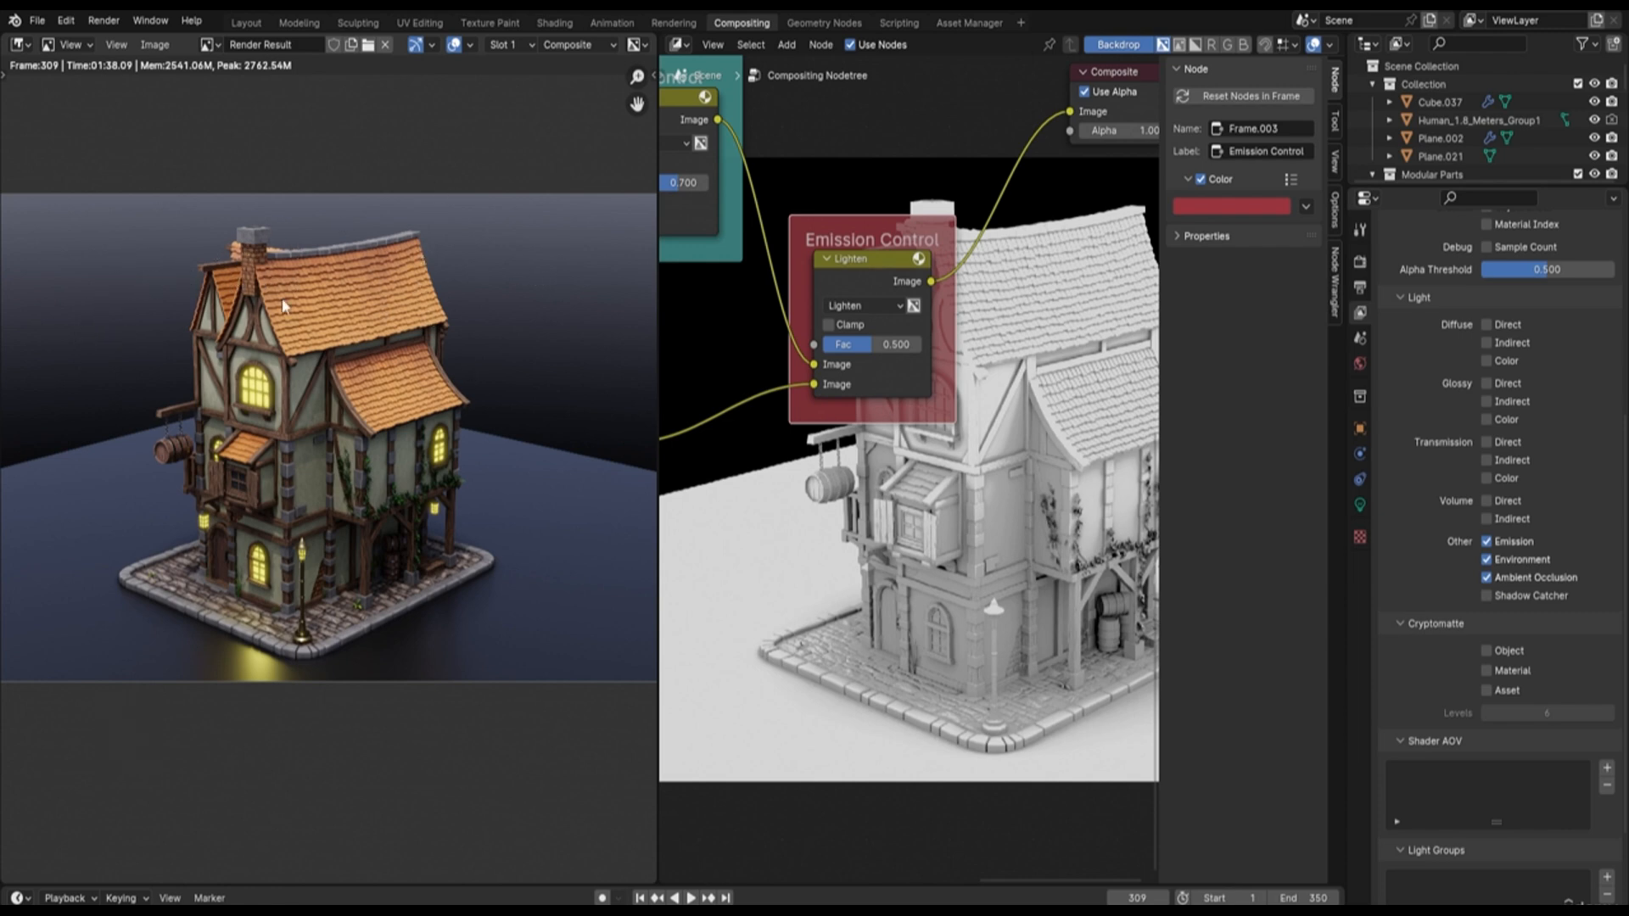
{"action": "scroll", "coordinate": [1045, 287], "scroll_direction": "down", "scroll_amount": 5}
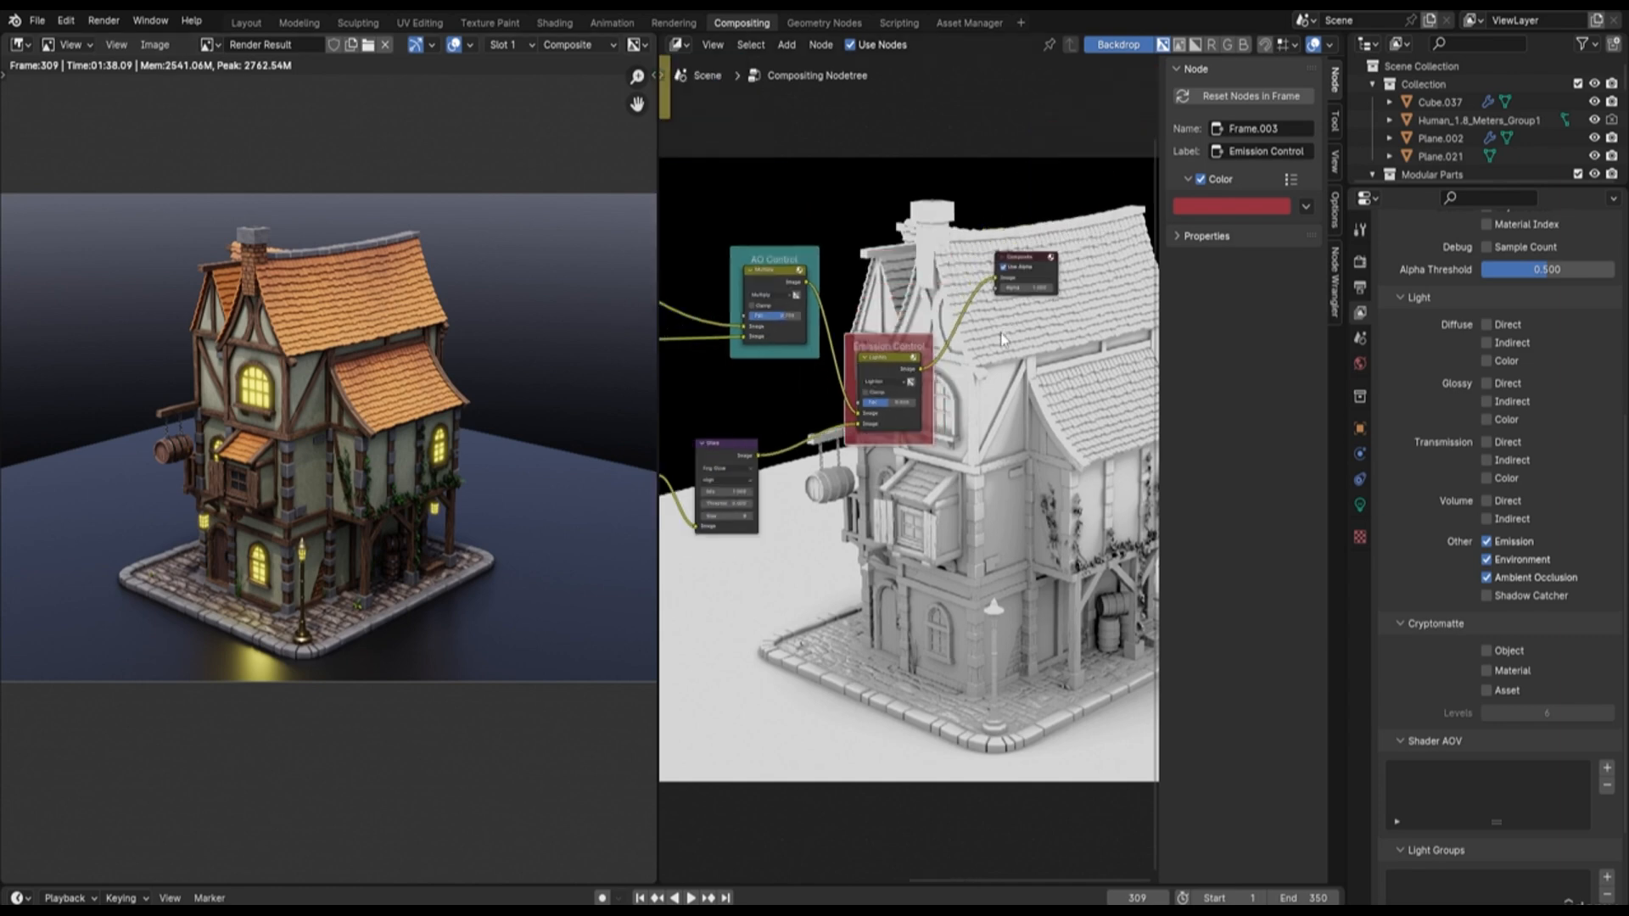
{"action": "middle_click_drag", "start_coordinate": [1025, 326], "coordinate": [959, 475]}
{"action": "scroll", "coordinate": [840, 396], "scroll_direction": "down", "scroll_amount": 3}
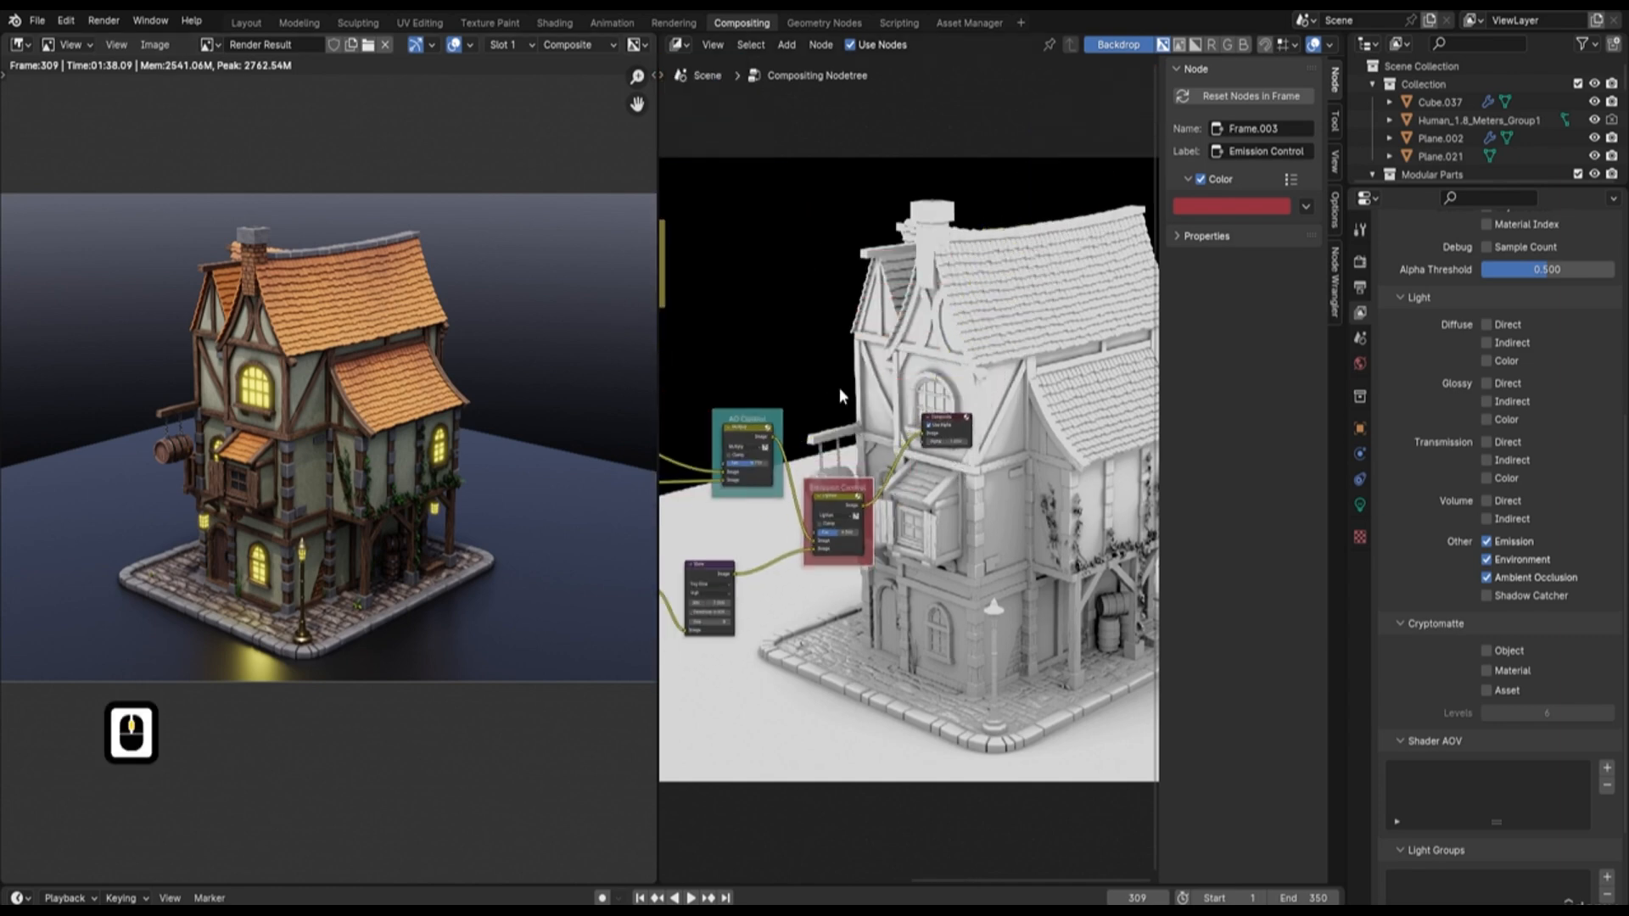
{"action": "middle_click_drag", "start_coordinate": [905, 416], "coordinate": [949, 448]}
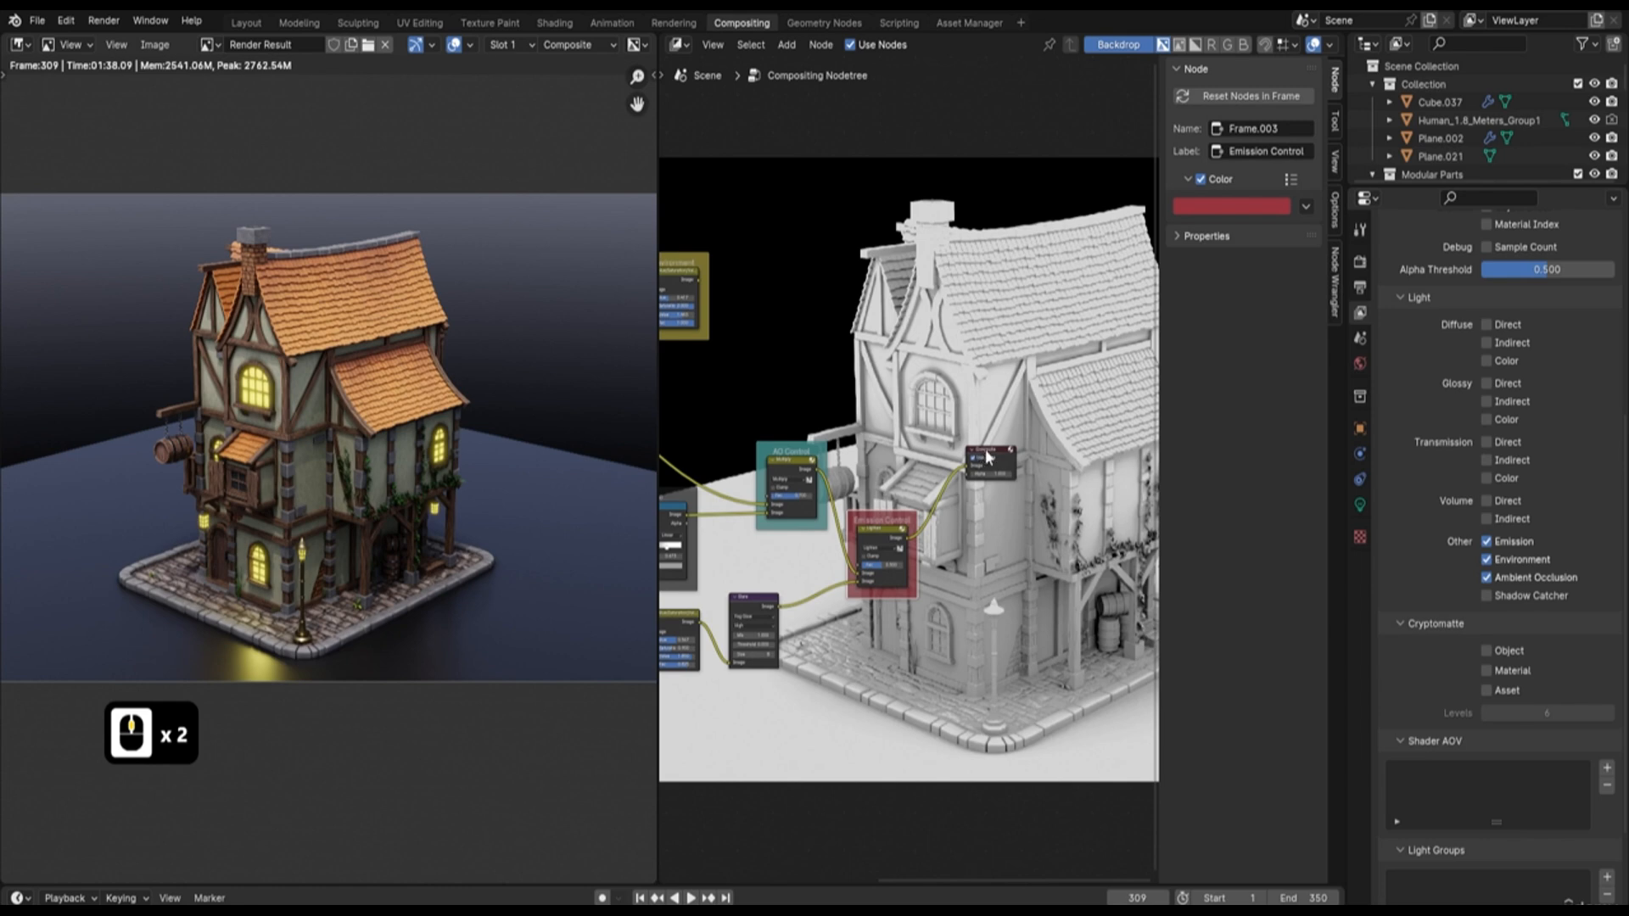
{"action": "left_click_drag", "start_coordinate": [986, 451], "coordinate": [1123, 485]}
Add a Mix Color node between Emission Control and Composite, and feed the Lighten output into its first image input
{"action": "middle_click_drag", "start_coordinate": [857, 376], "coordinate": [940, 380]}
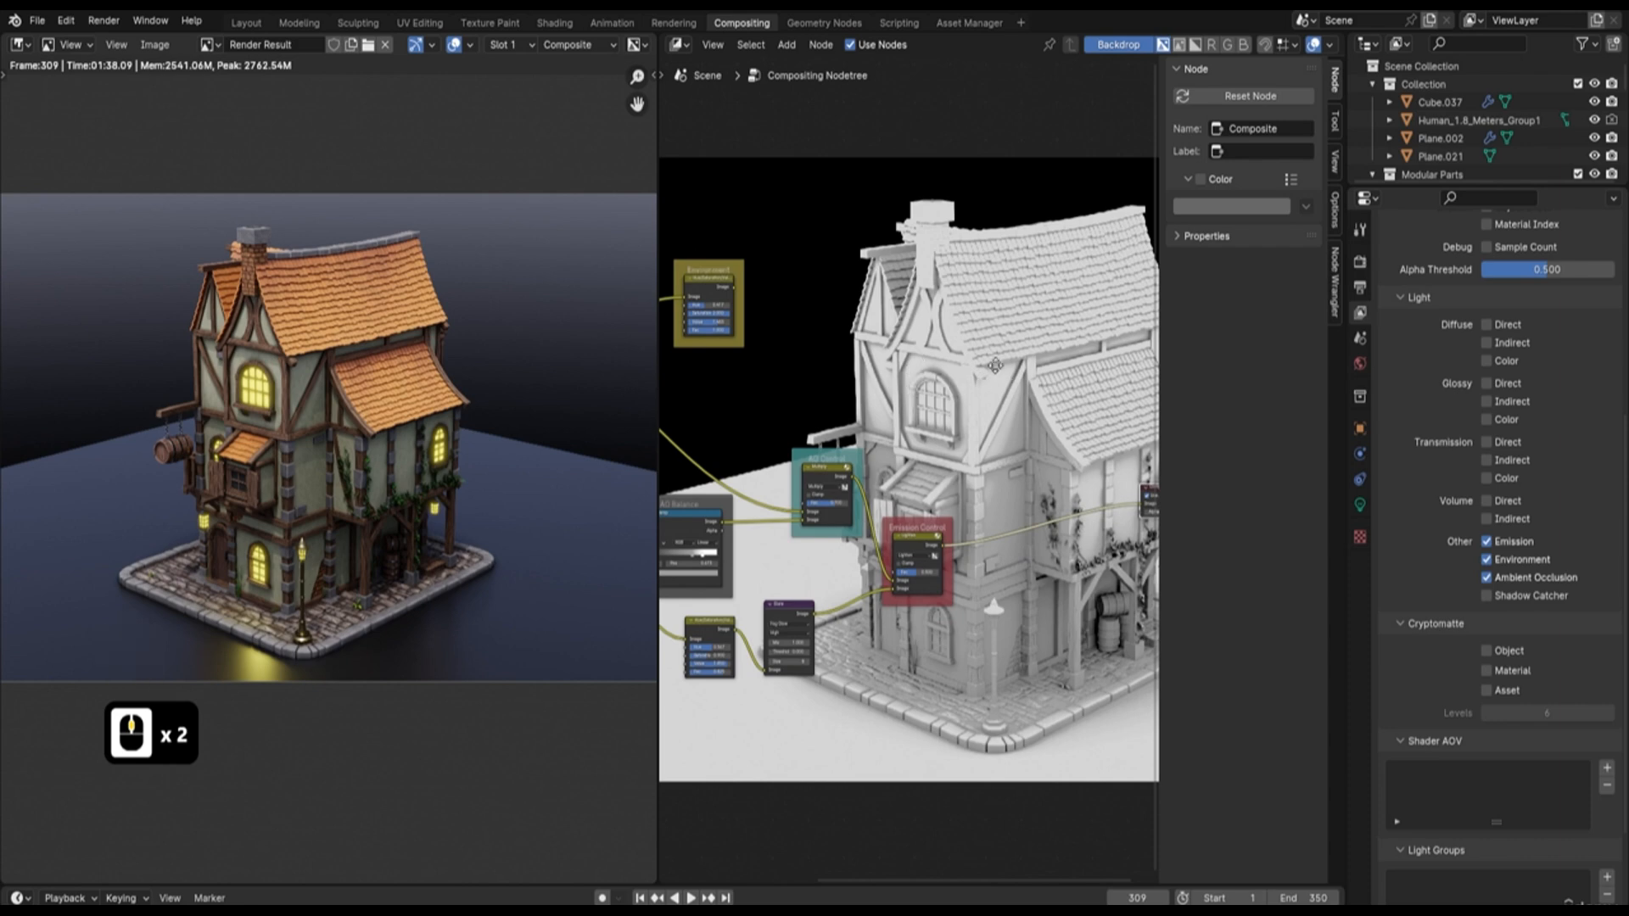
{"action": "middle_click_drag", "start_coordinate": [996, 364], "coordinate": [976, 358]}
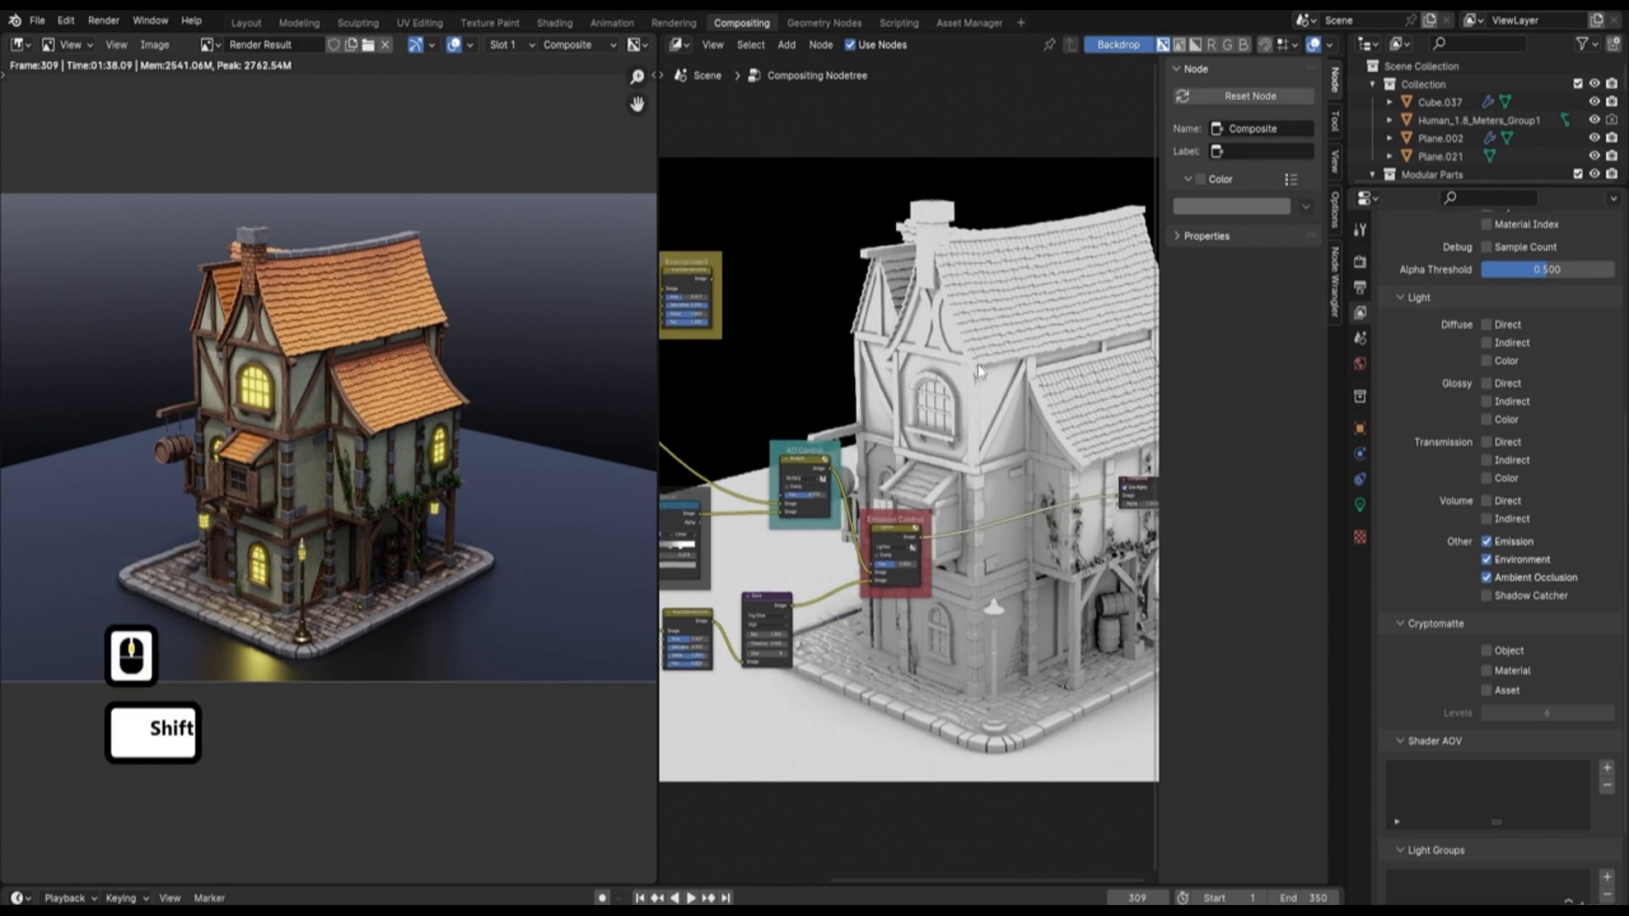
{"action": "key", "text": "shift+a"}
{"action": "left_click", "coordinate": [957, 369]}
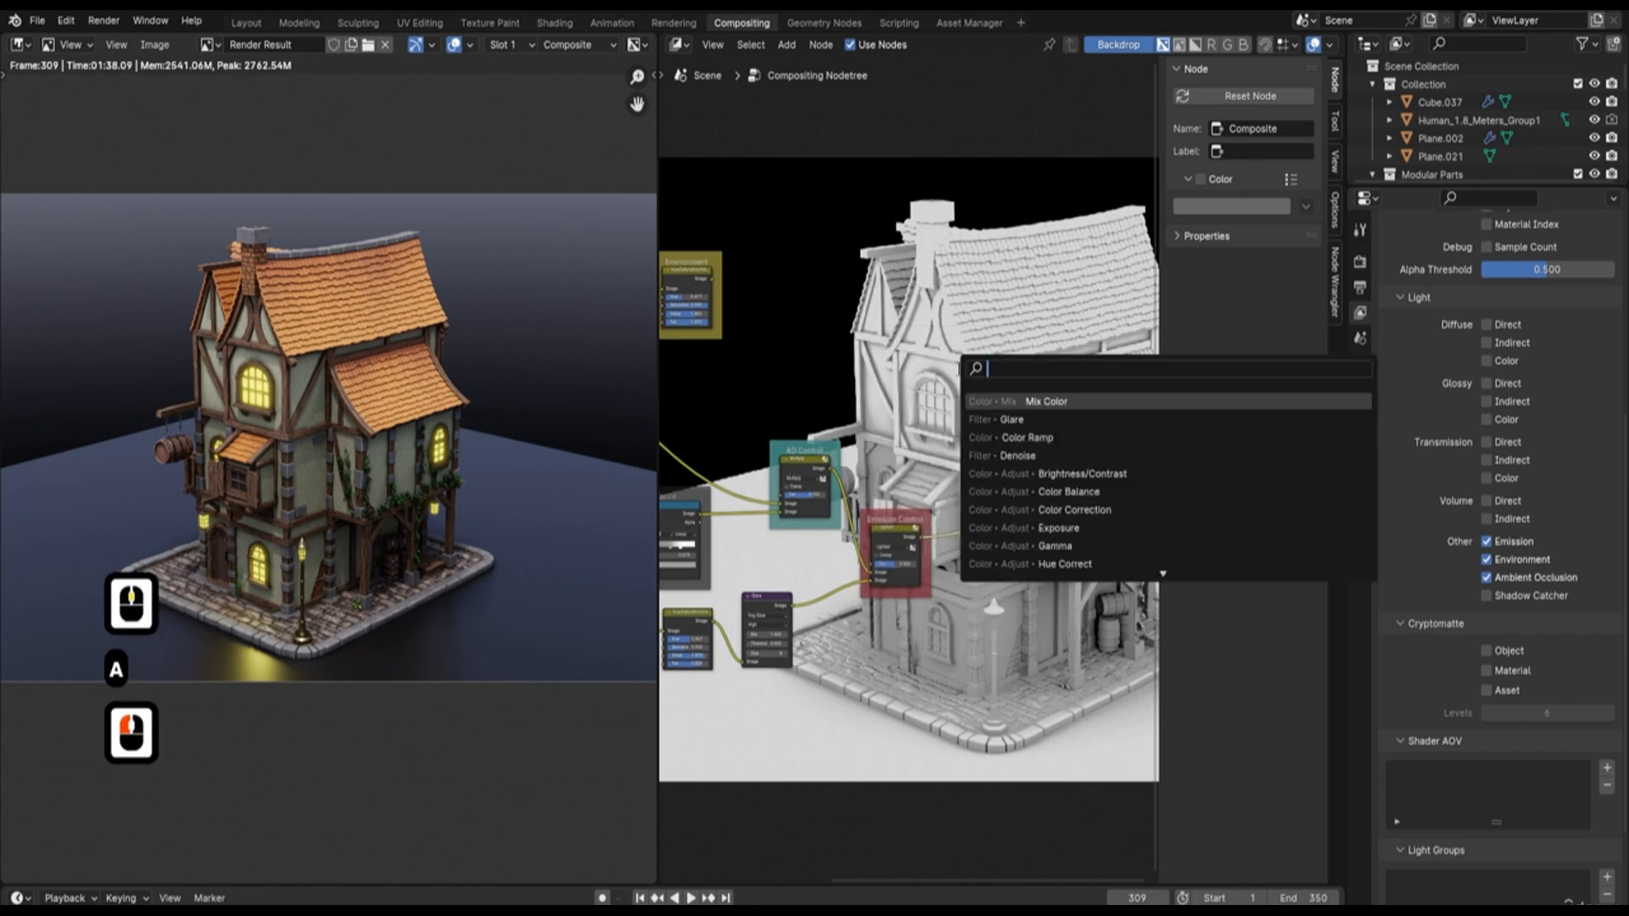
{"action": "type", "text": "mix"}
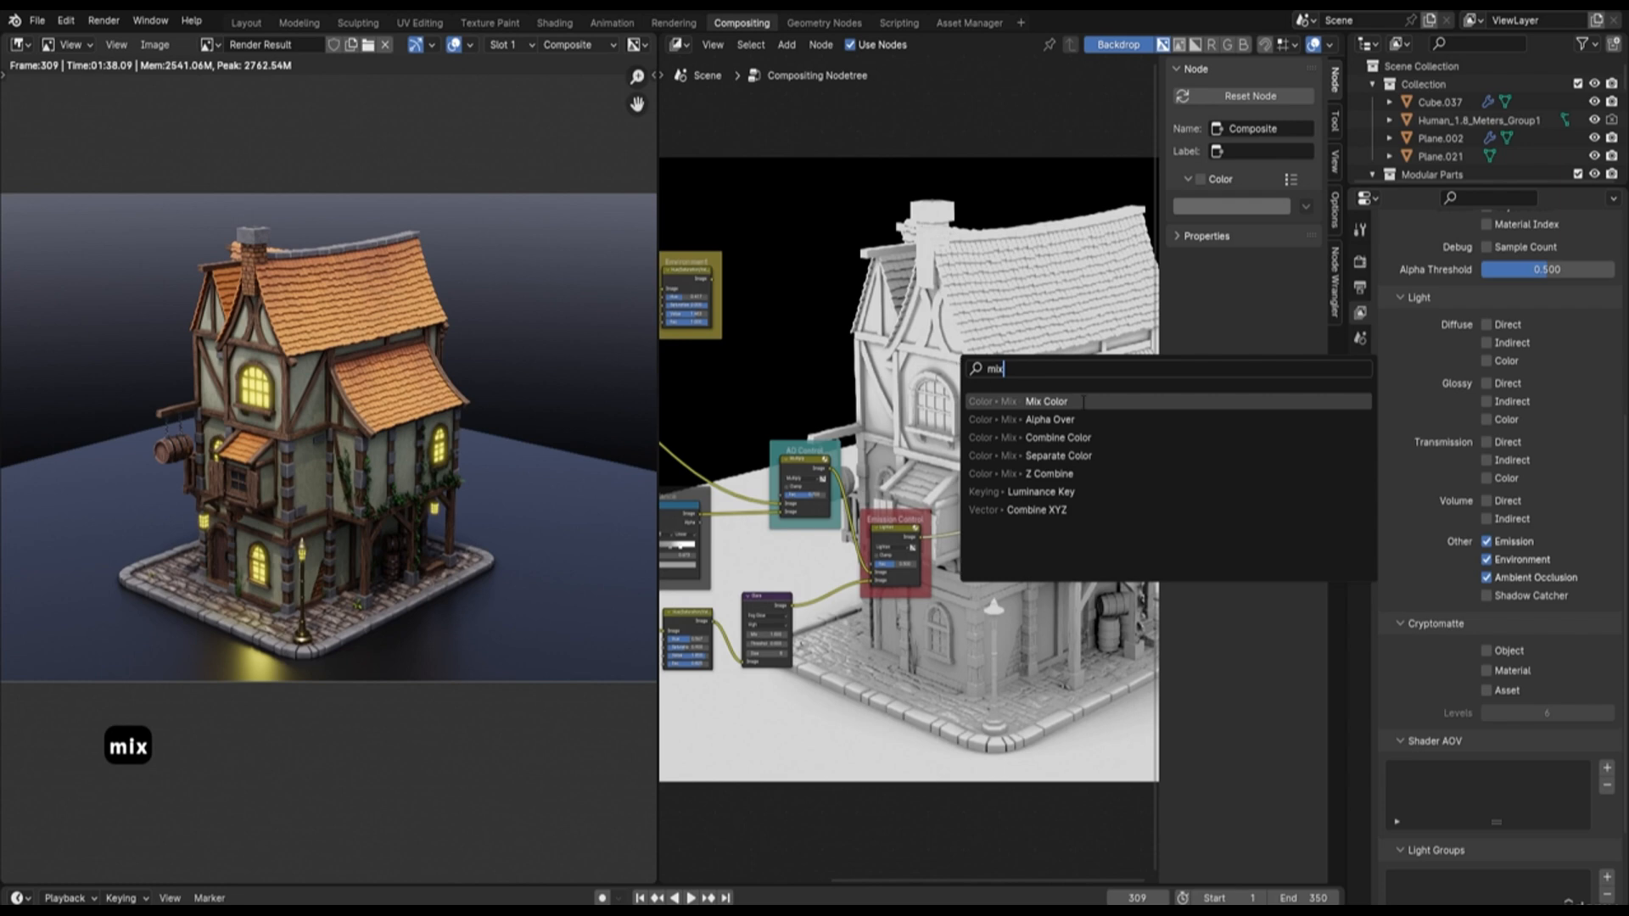
{"action": "left_click", "coordinate": [1018, 401]}
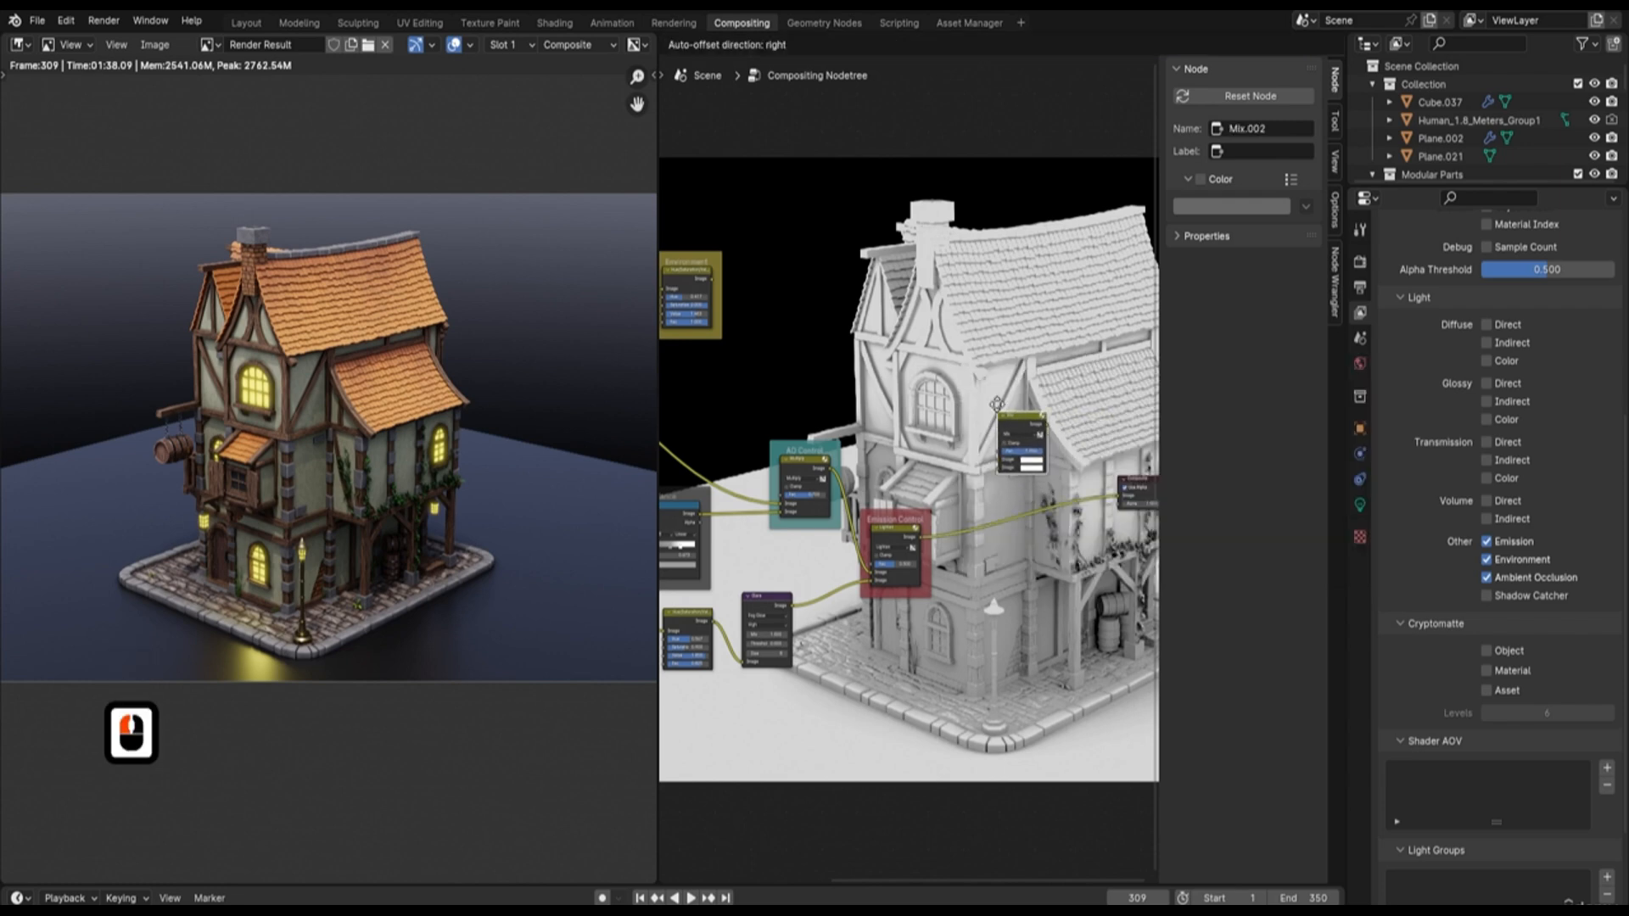
{"action": "left_click", "coordinate": [1000, 405]}
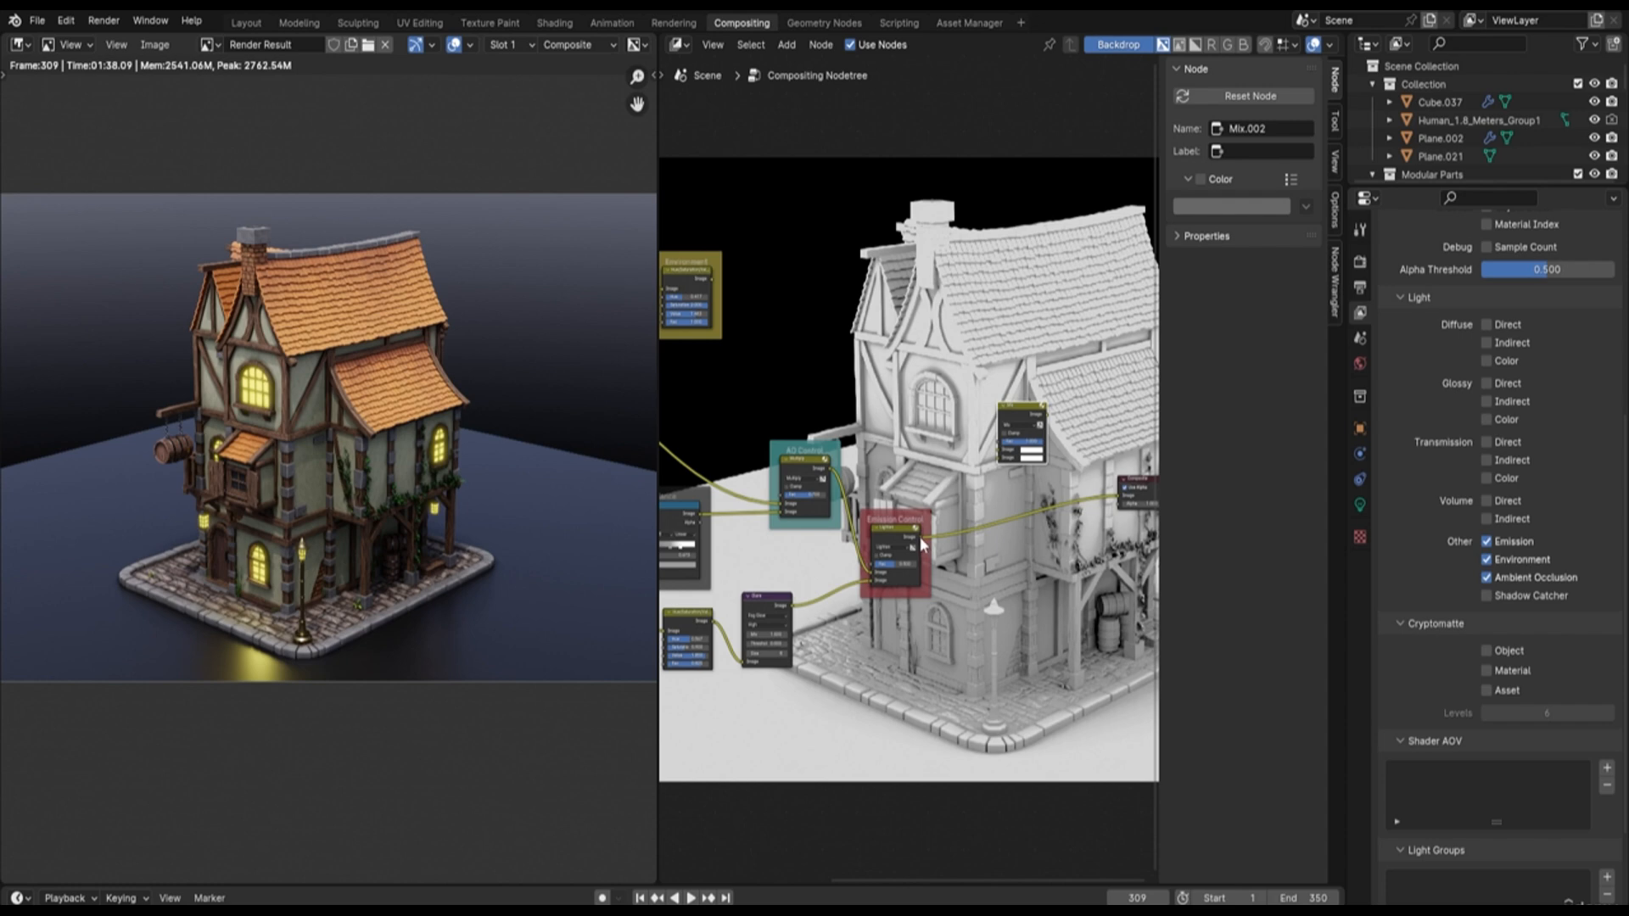
{"action": "left_click_drag", "start_coordinate": [919, 536], "coordinate": [1003, 450]}
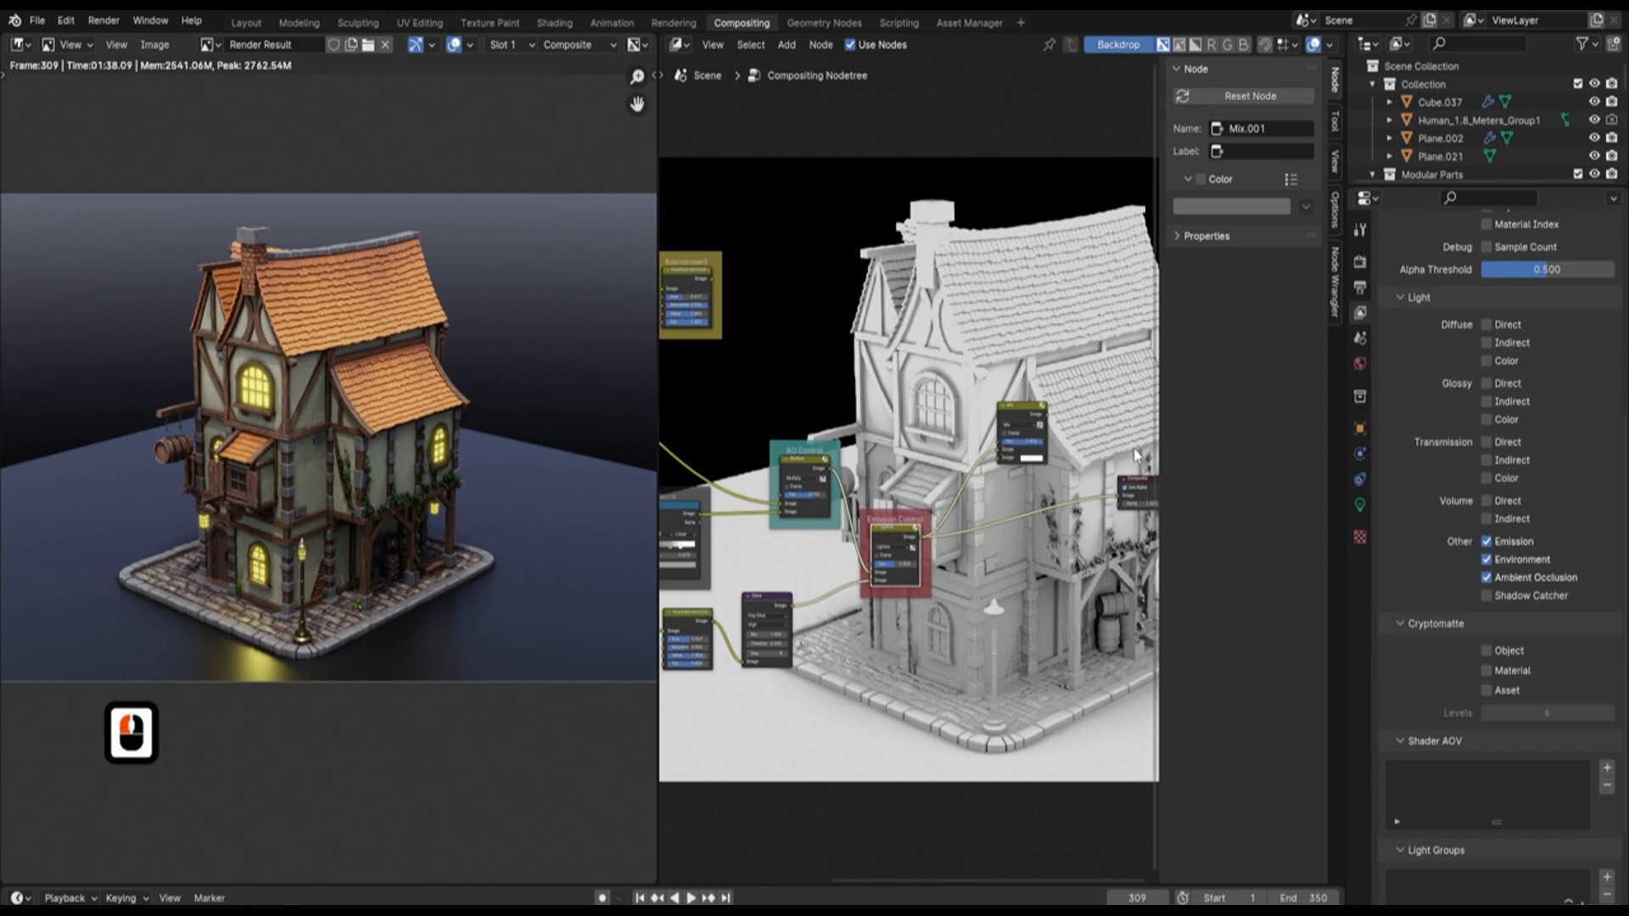
Set the new Mix node's factor to 0.2
{"action": "scroll", "coordinate": [1003, 450], "scroll_direction": "up", "scroll_amount": 3}
{"action": "middle_click_drag", "start_coordinate": [902, 438], "coordinate": [810, 461]}
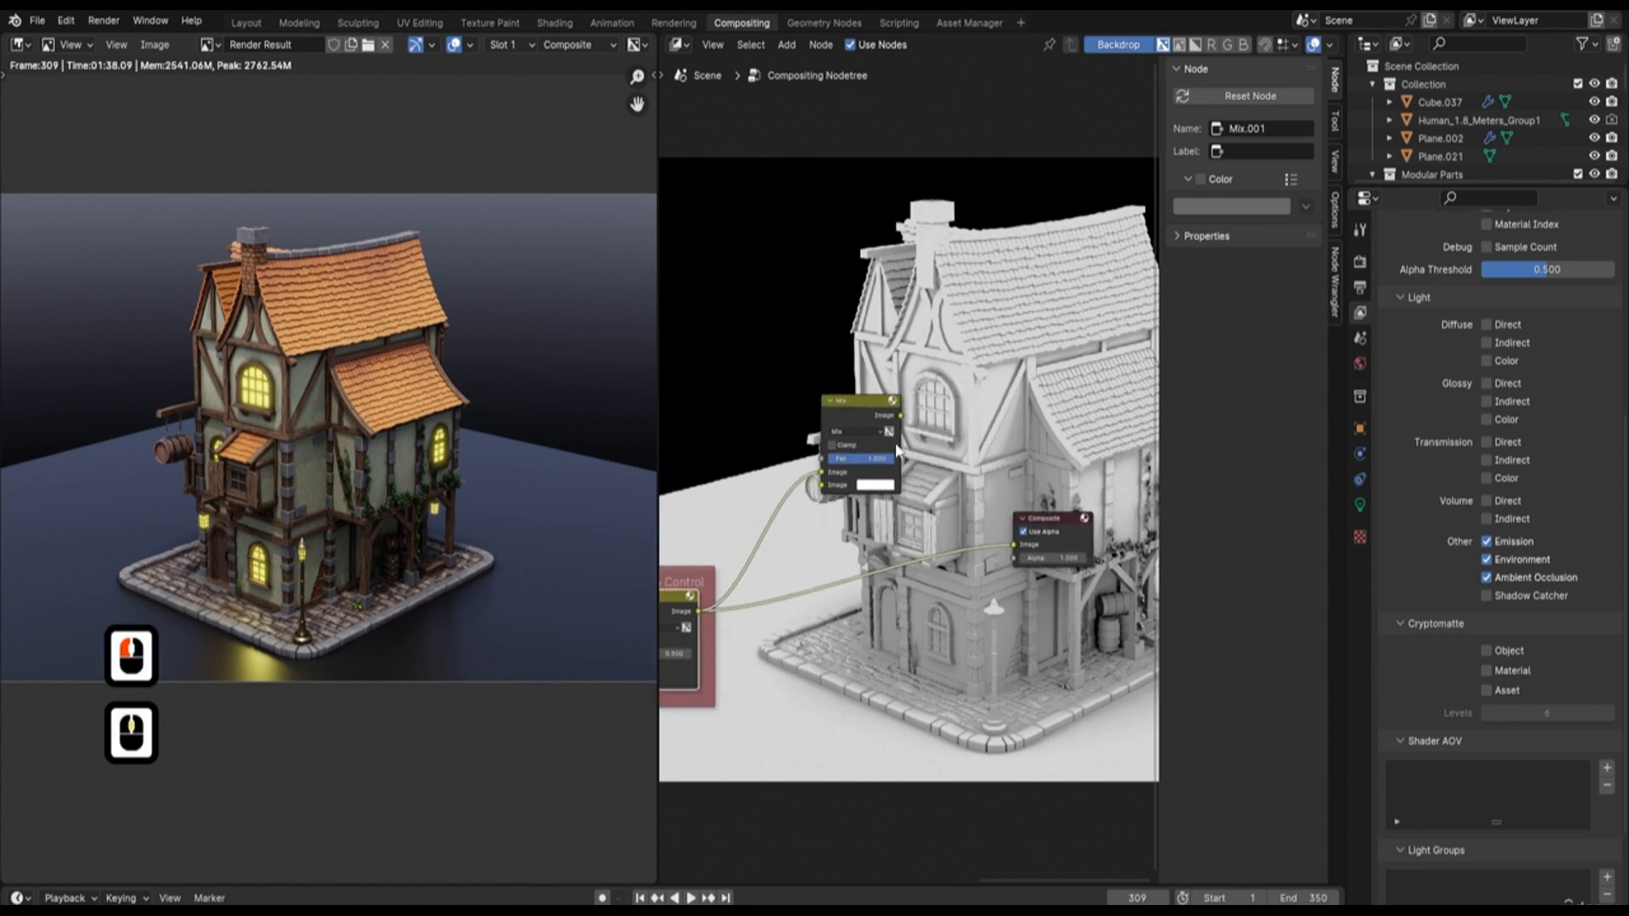
{"action": "scroll", "coordinate": [886, 456], "scroll_direction": "up", "scroll_amount": 4}
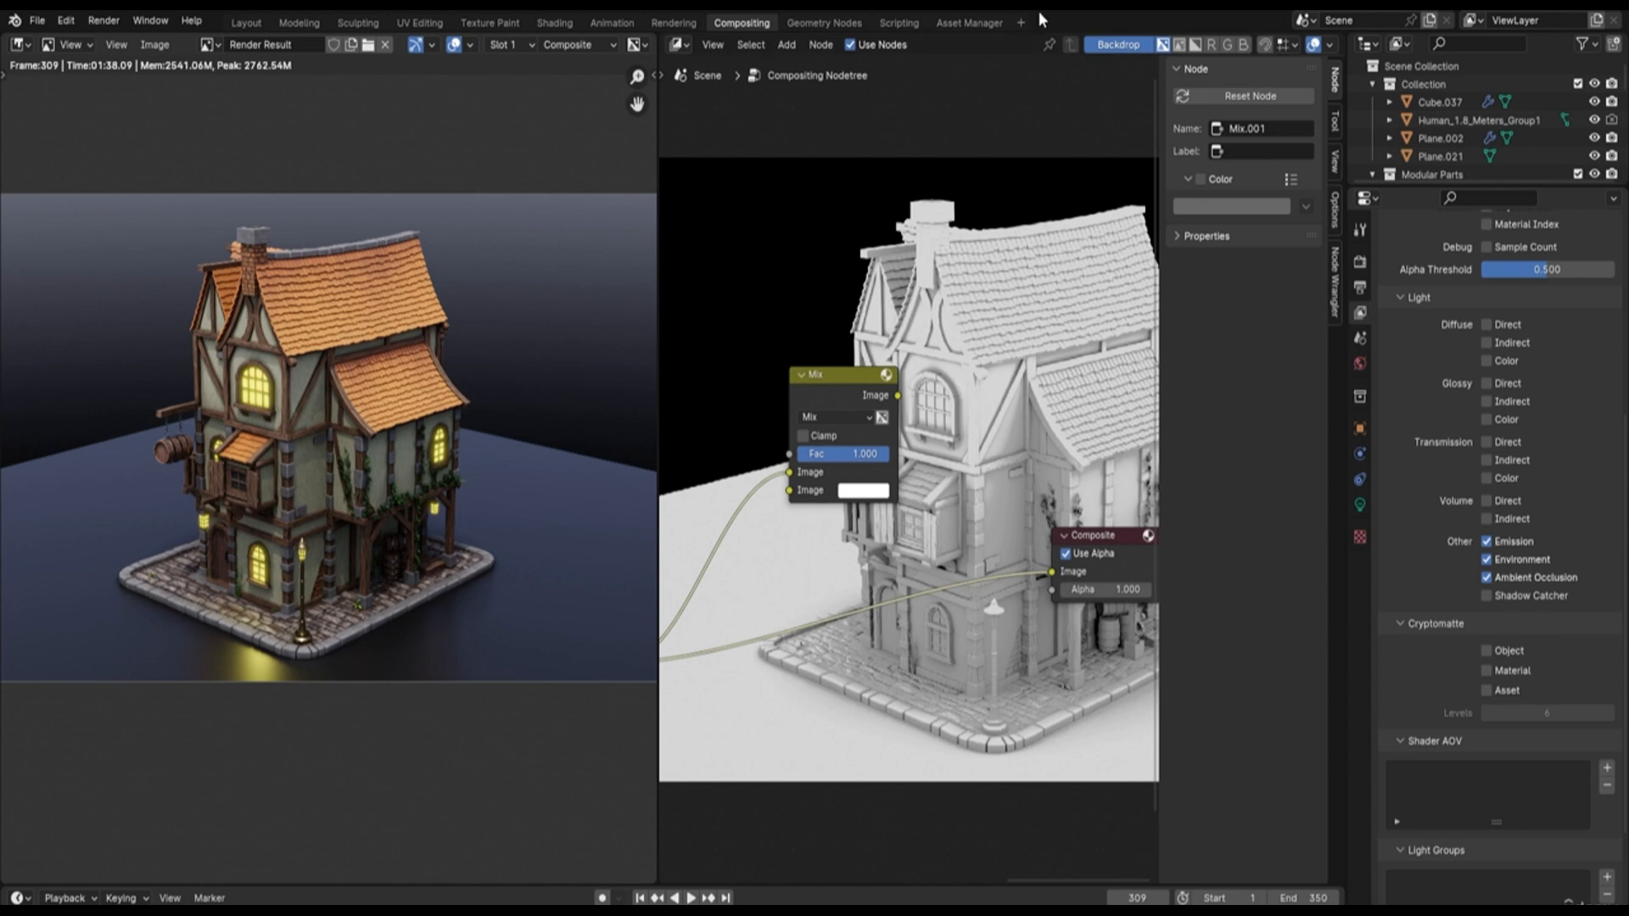
{"action": "left_click", "coordinate": [852, 453]}
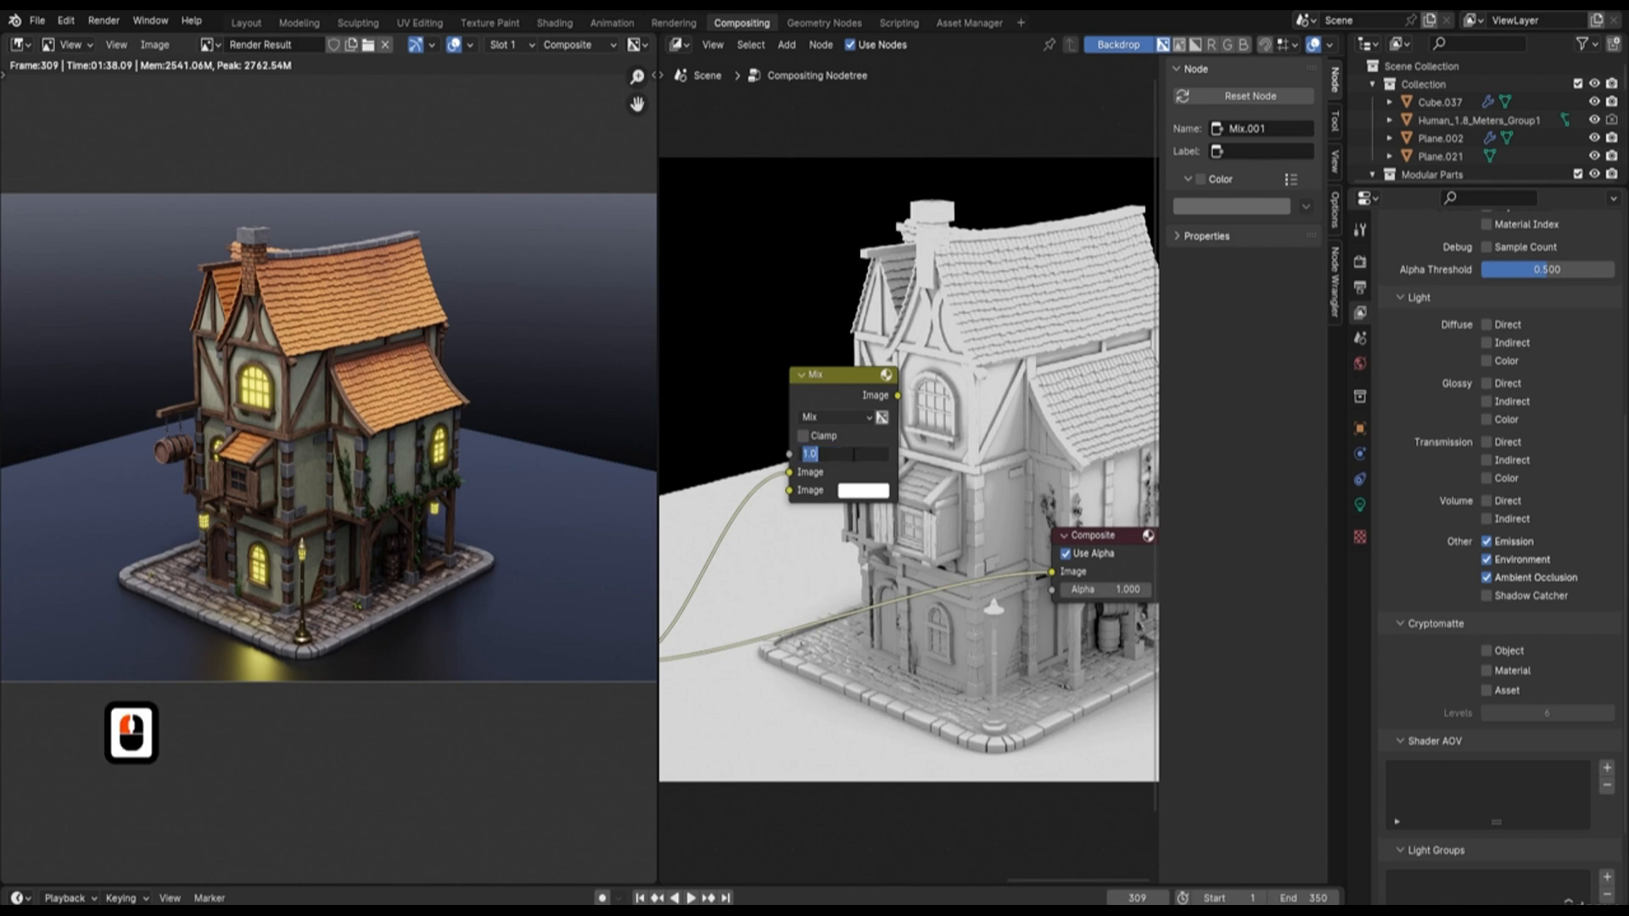
{"action": "type", "text": "0.2"}
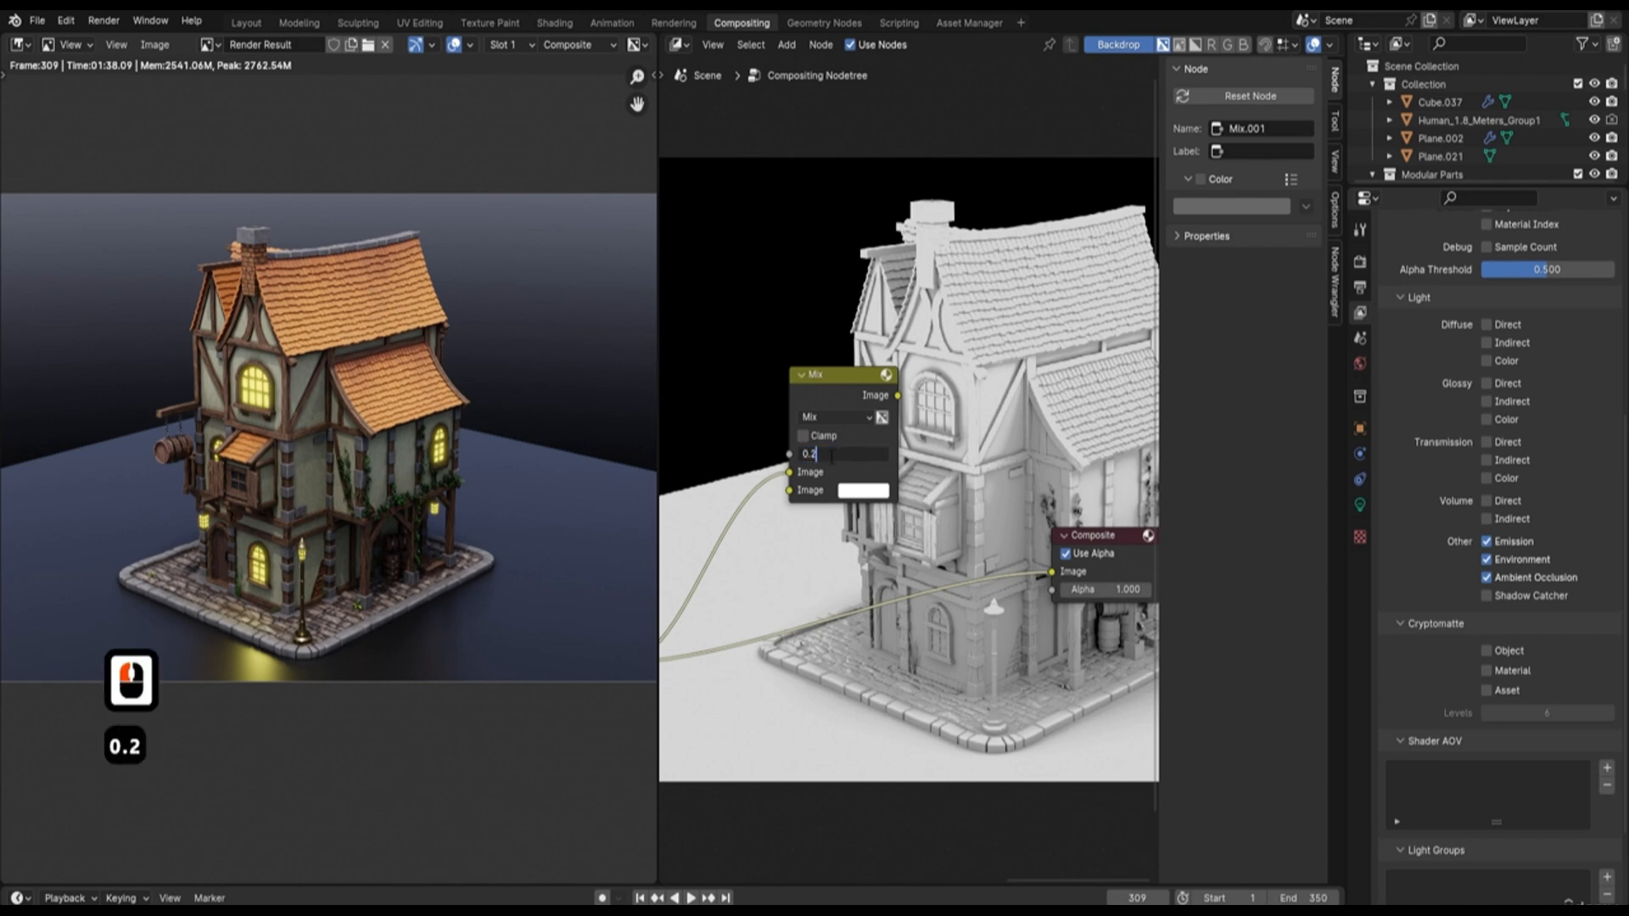
{"action": "key", "text": "Return"}
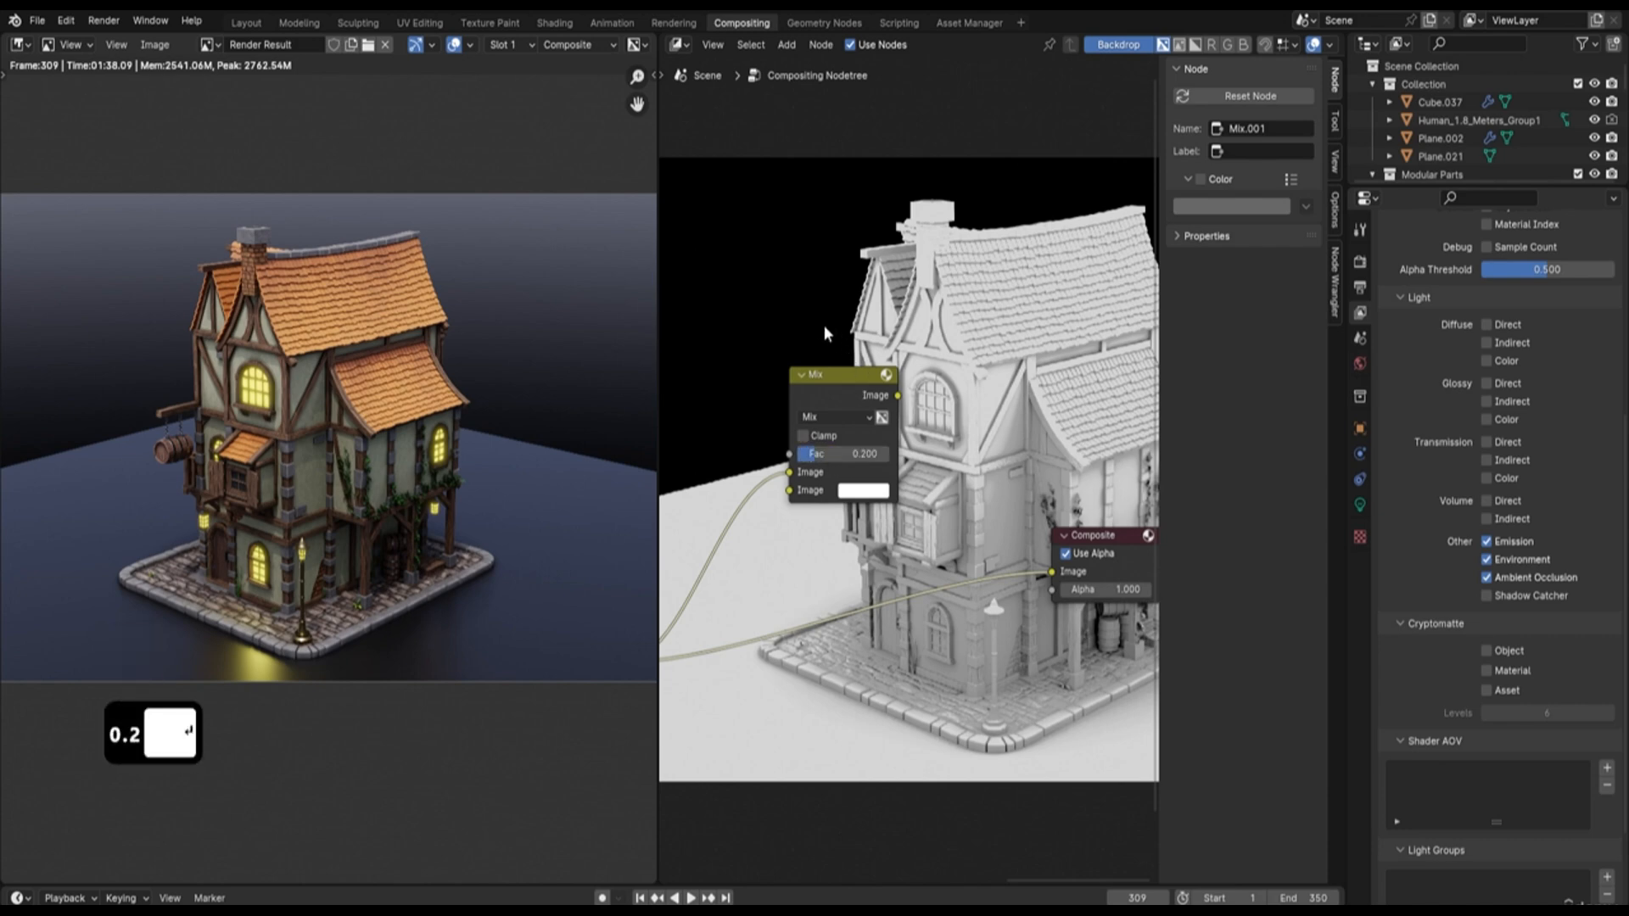
Connect the Environment frame's Hue/Saturation/Value output to the Mix node's second image input
{"action": "scroll", "coordinate": [816, 327], "scroll_direction": "down", "scroll_amount": 3}
{"action": "scroll", "coordinate": [768, 327], "scroll_direction": "down", "scroll_amount": 2}
{"action": "middle_click_drag", "start_coordinate": [772, 333], "coordinate": [874, 377]}
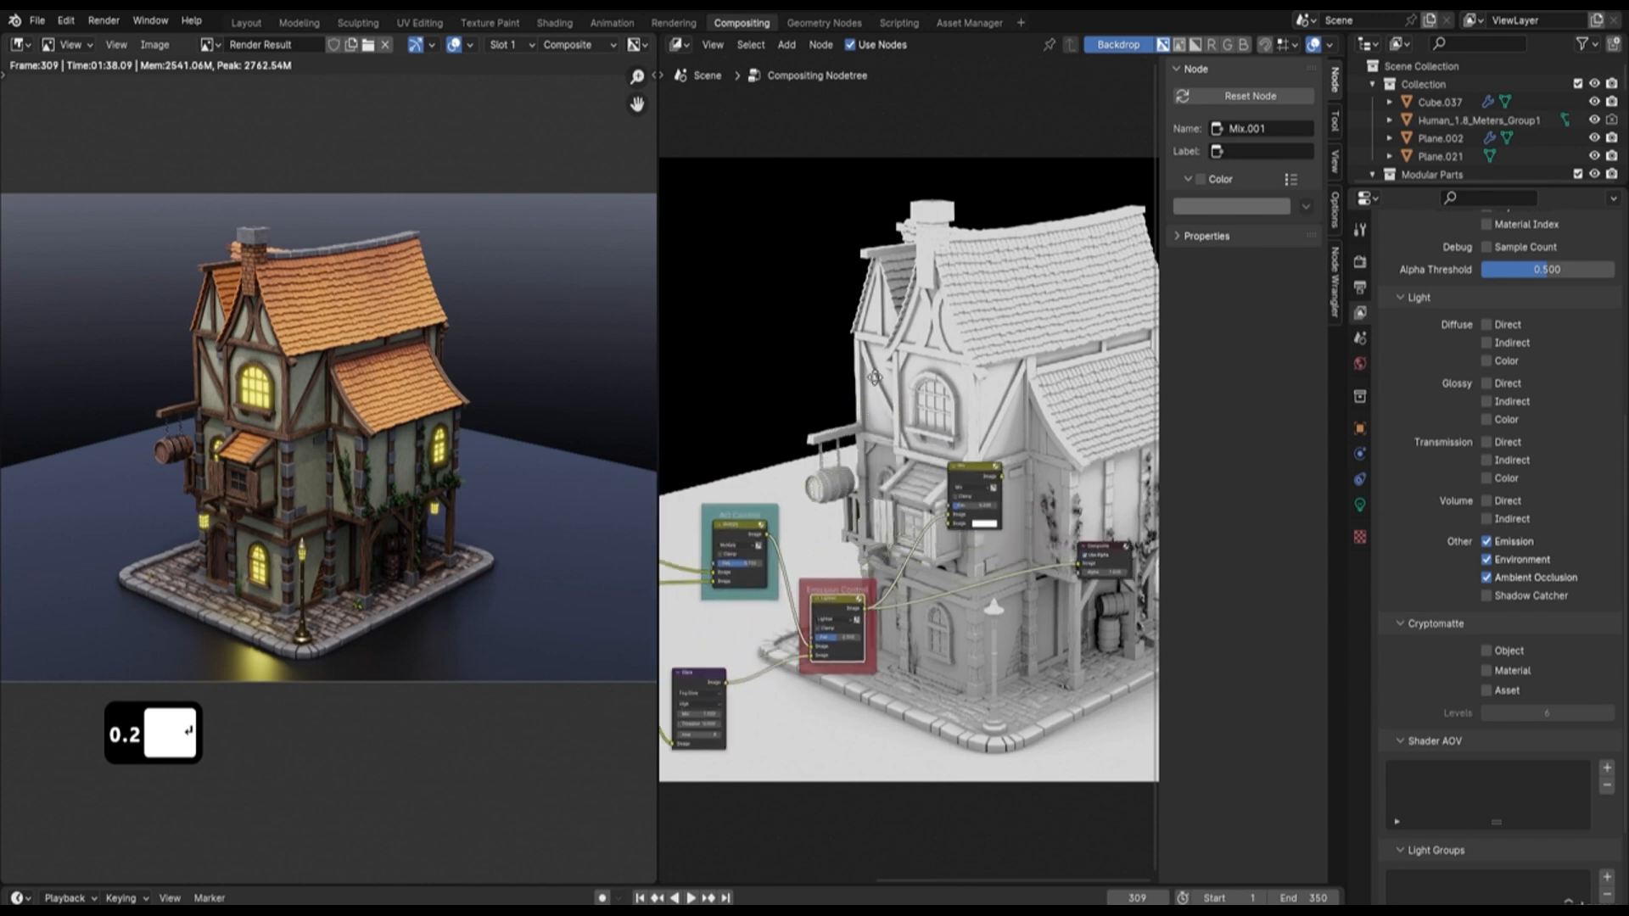
{"action": "middle_click_drag", "start_coordinate": [758, 399], "coordinate": [840, 423]}
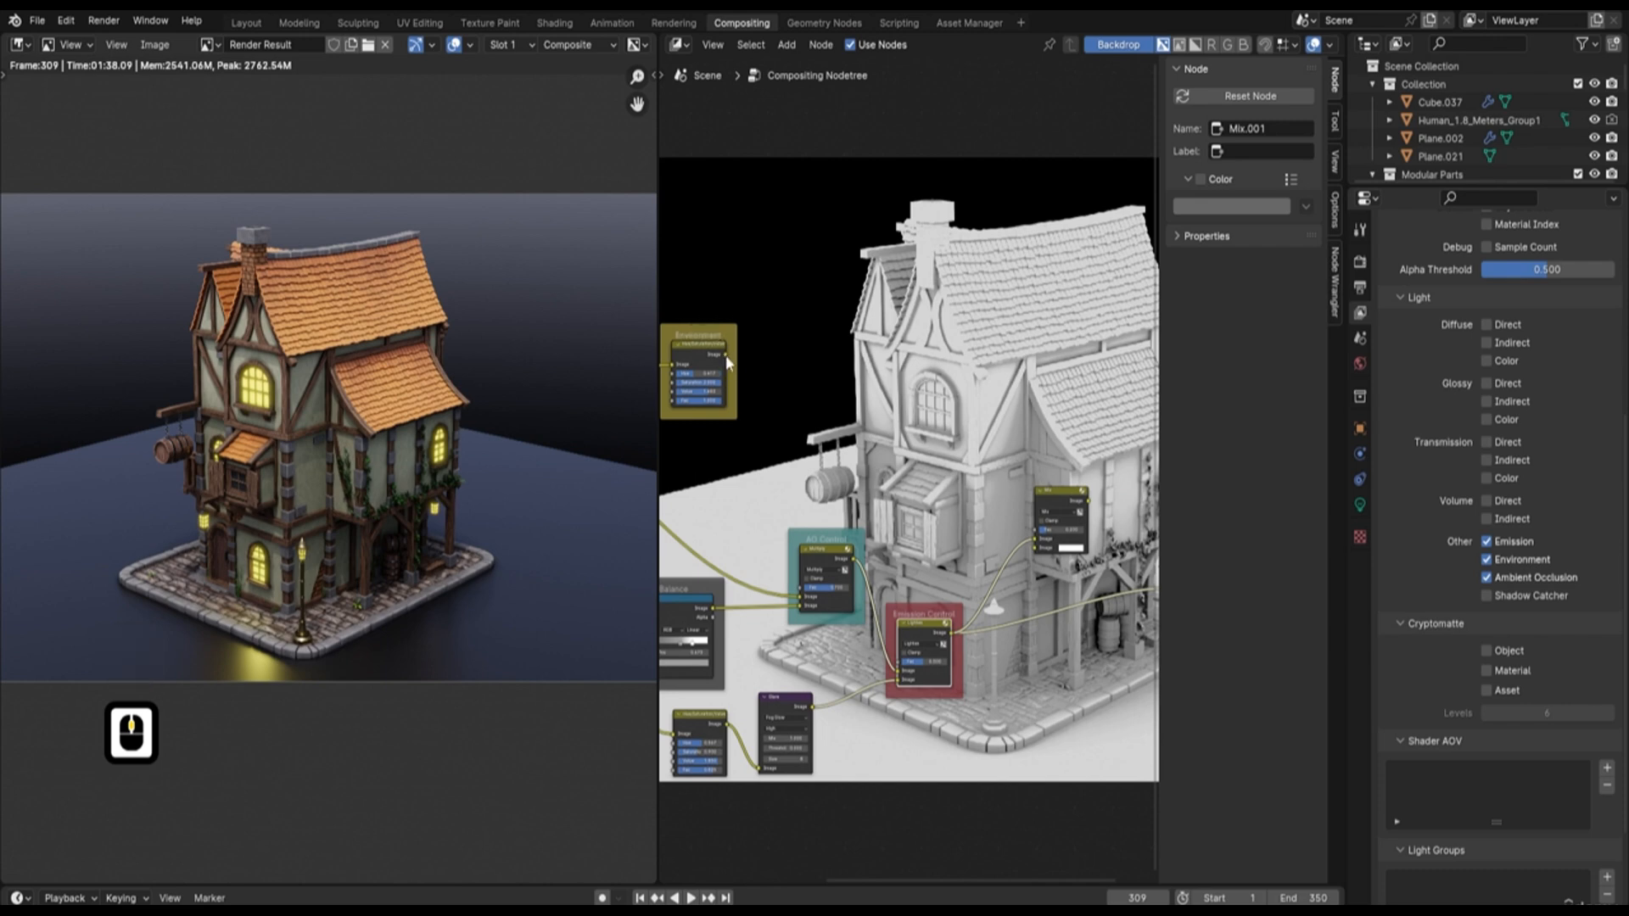
{"action": "left_click_drag", "start_coordinate": [725, 354], "coordinate": [1038, 551]}
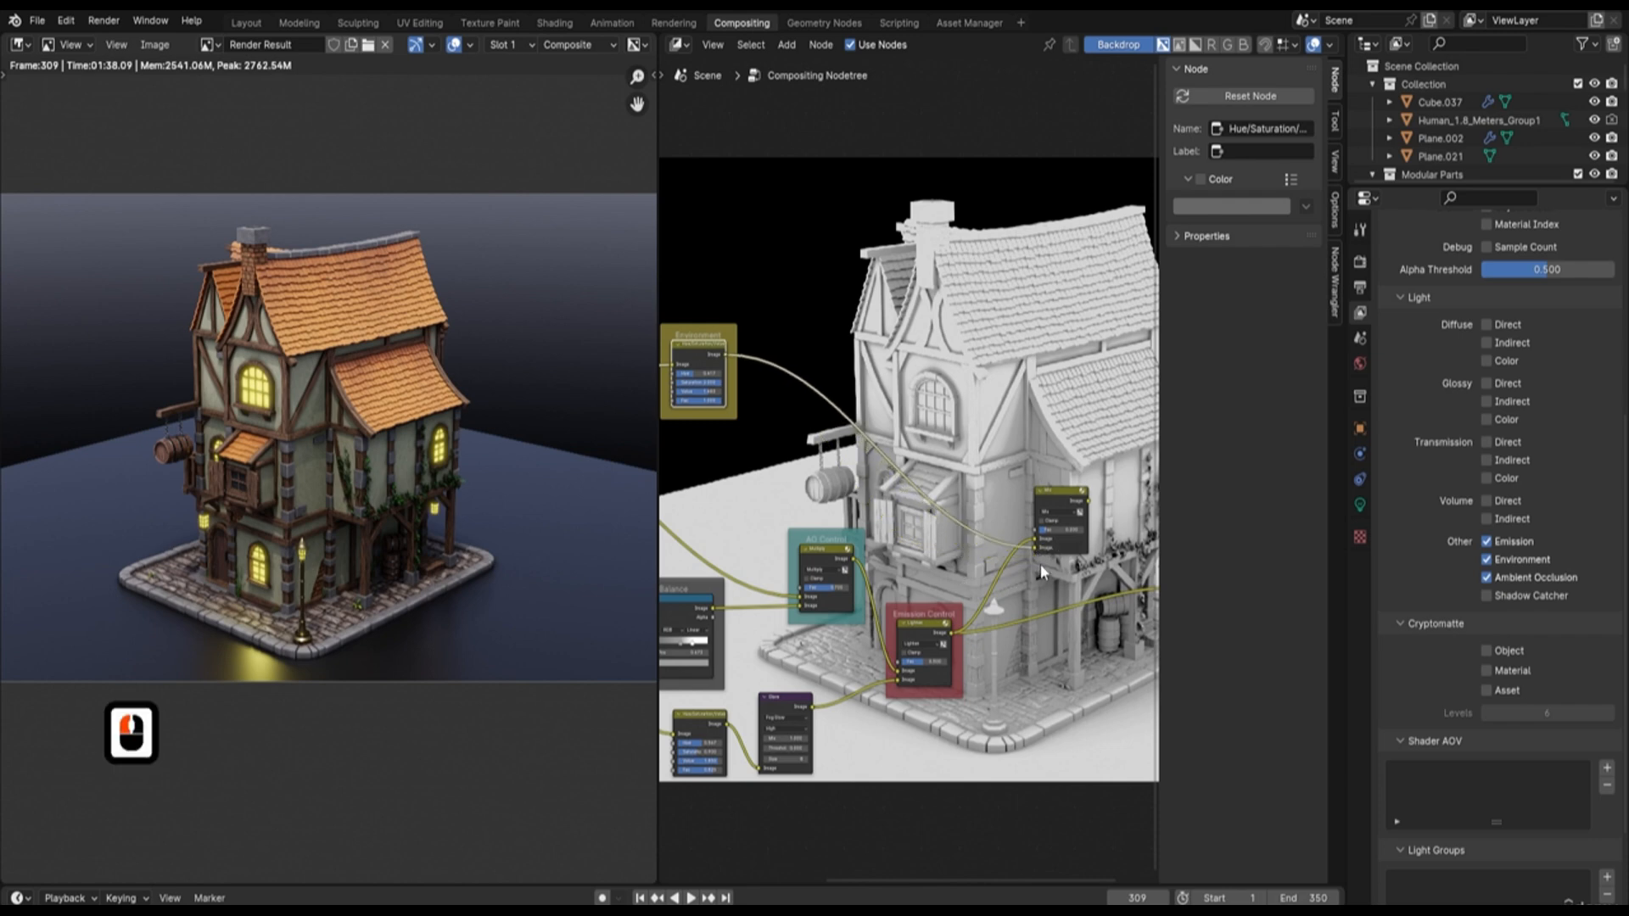
Connect the Mix node's output to the Composite node's image input
{"action": "middle_click_drag", "start_coordinate": [1027, 434], "coordinate": [921, 428]}
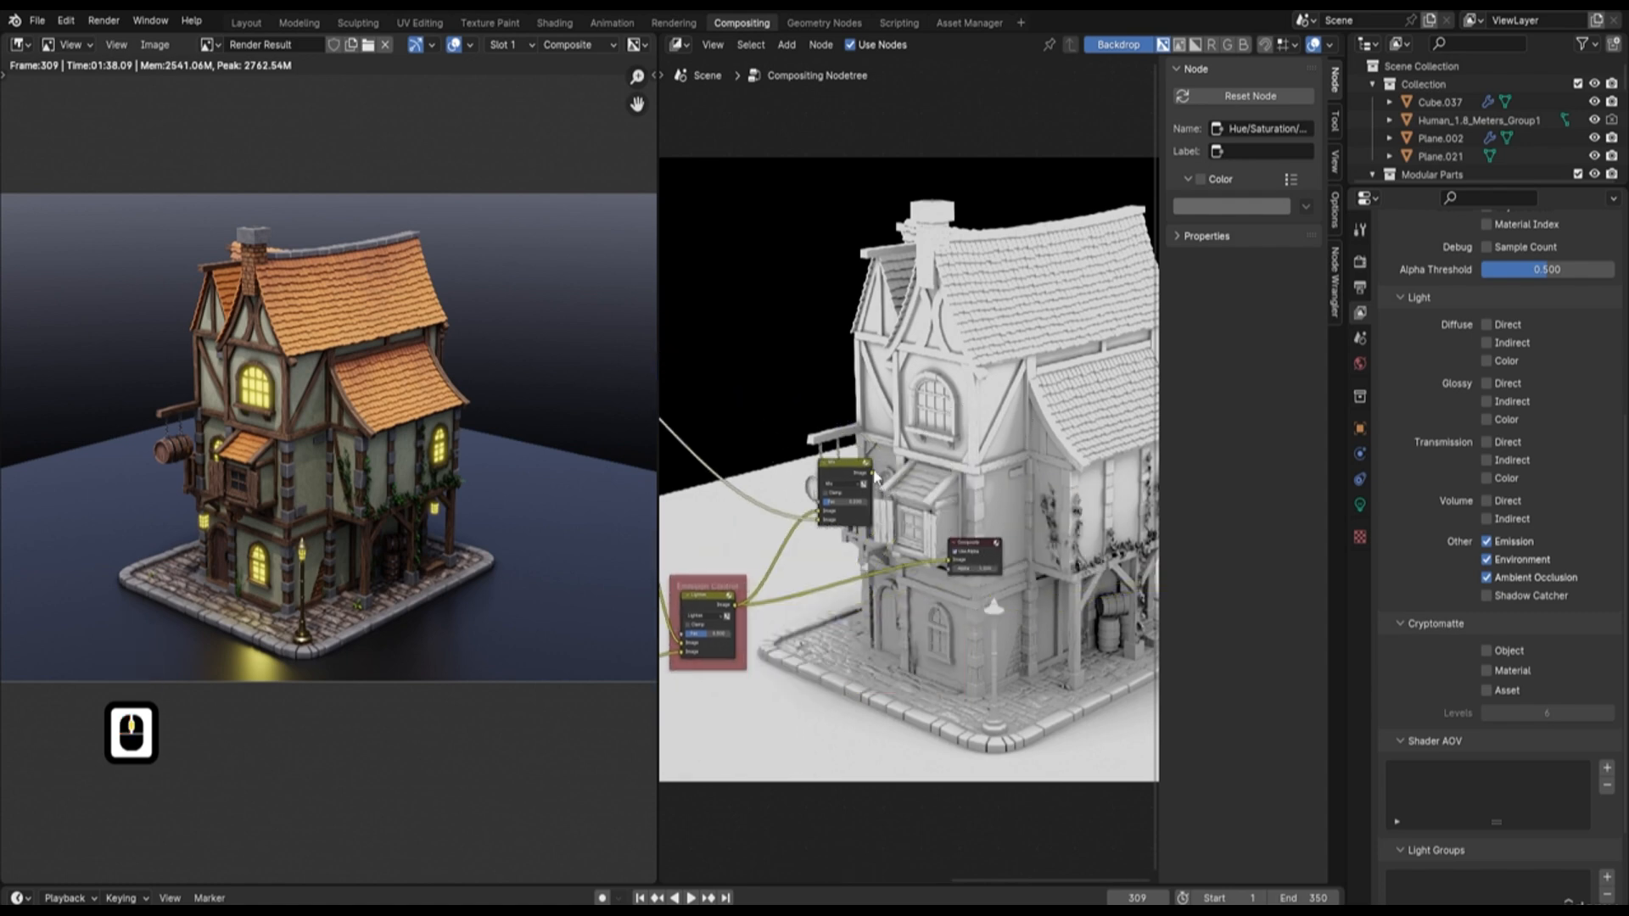
{"action": "left_click_drag", "start_coordinate": [873, 478], "coordinate": [949, 559]}
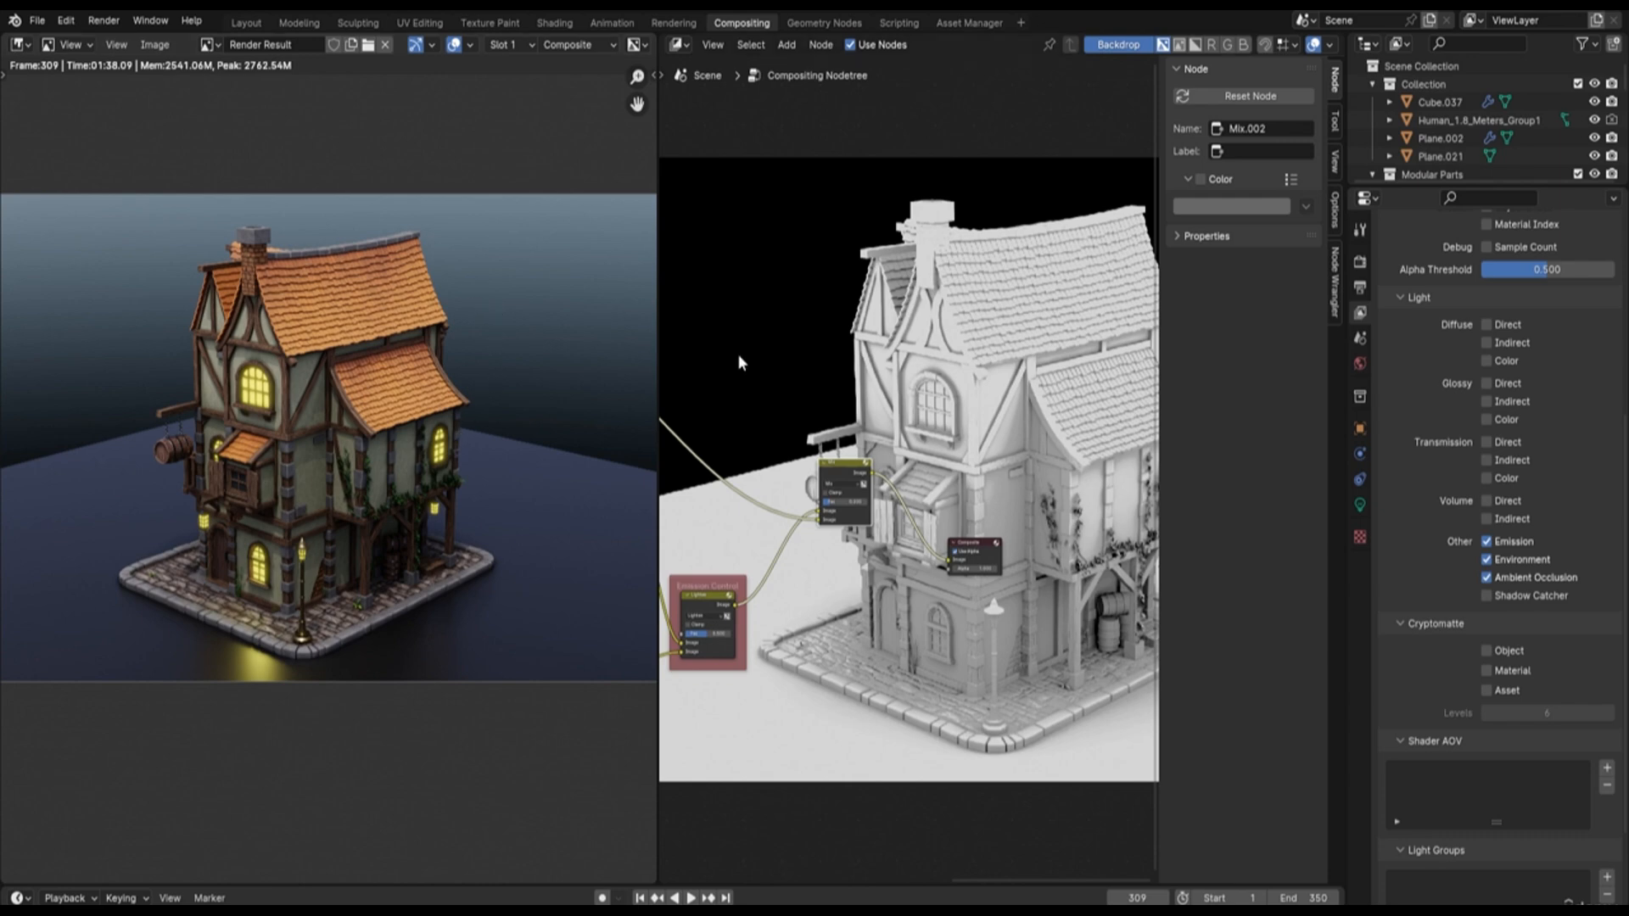
Try hue values of 0.292 and 0.792 on the Environment frame's Hue/Saturation/Value node
{"action": "middle_click_drag", "start_coordinate": [738, 363], "coordinate": [930, 412]}
{"action": "middle_click_drag", "start_coordinate": [745, 335], "coordinate": [917, 343]}
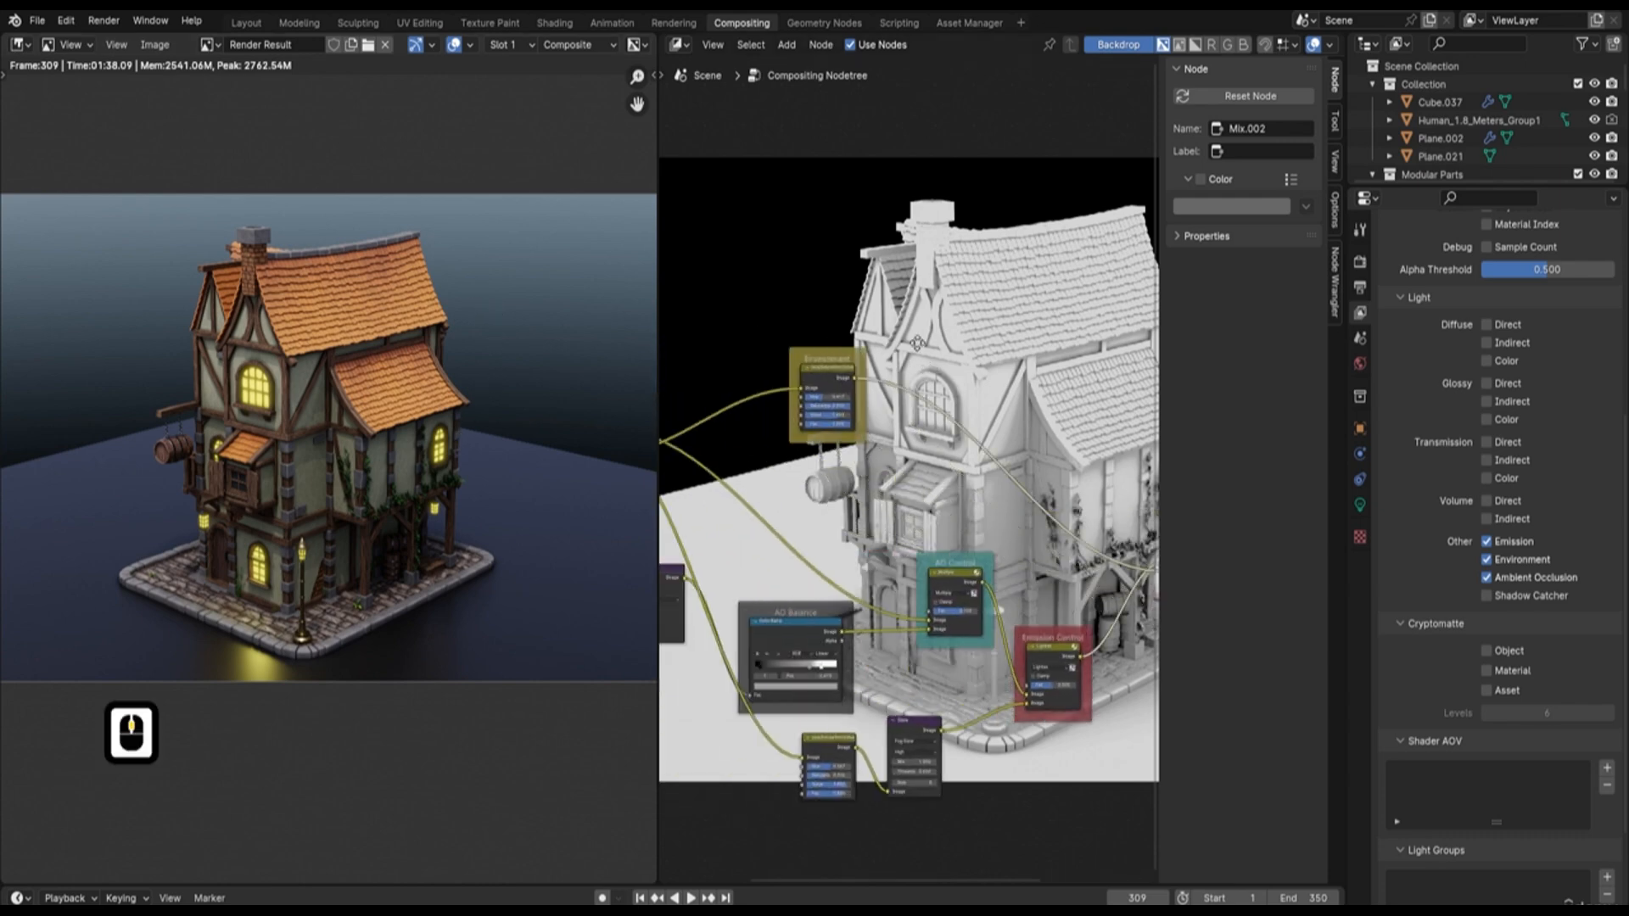
{"action": "scroll", "coordinate": [916, 343], "scroll_direction": "up", "scroll_amount": 4}
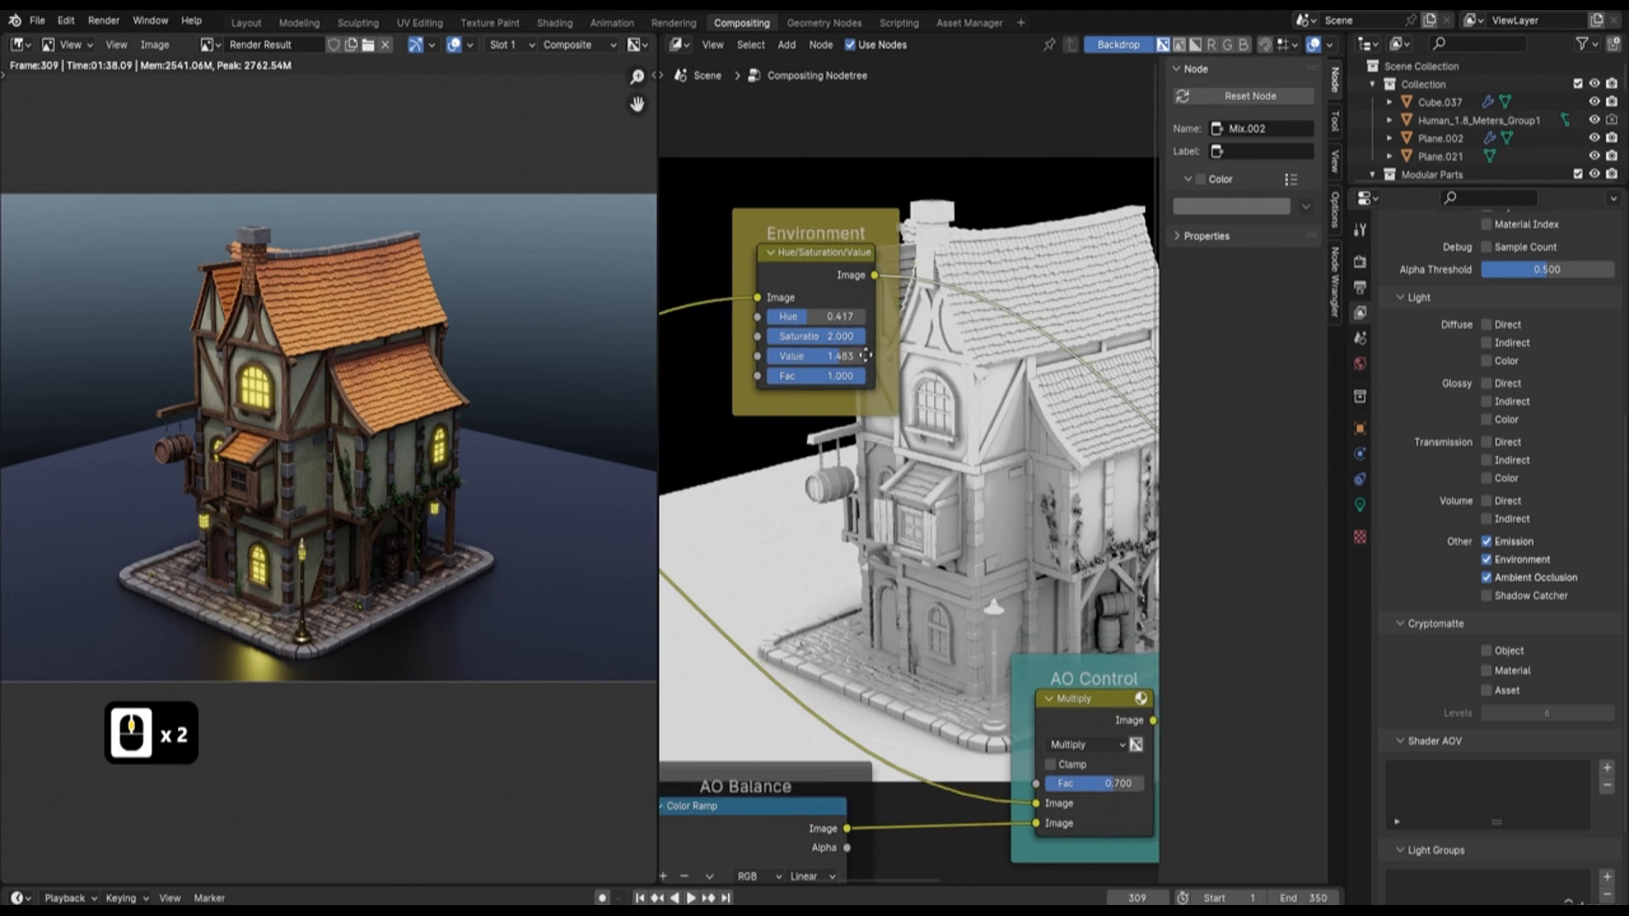
{"action": "middle_click_drag", "start_coordinate": [815, 318], "coordinate": [864, 416]}
{"action": "left_click_drag", "start_coordinate": [858, 415], "coordinate": [869, 436]}
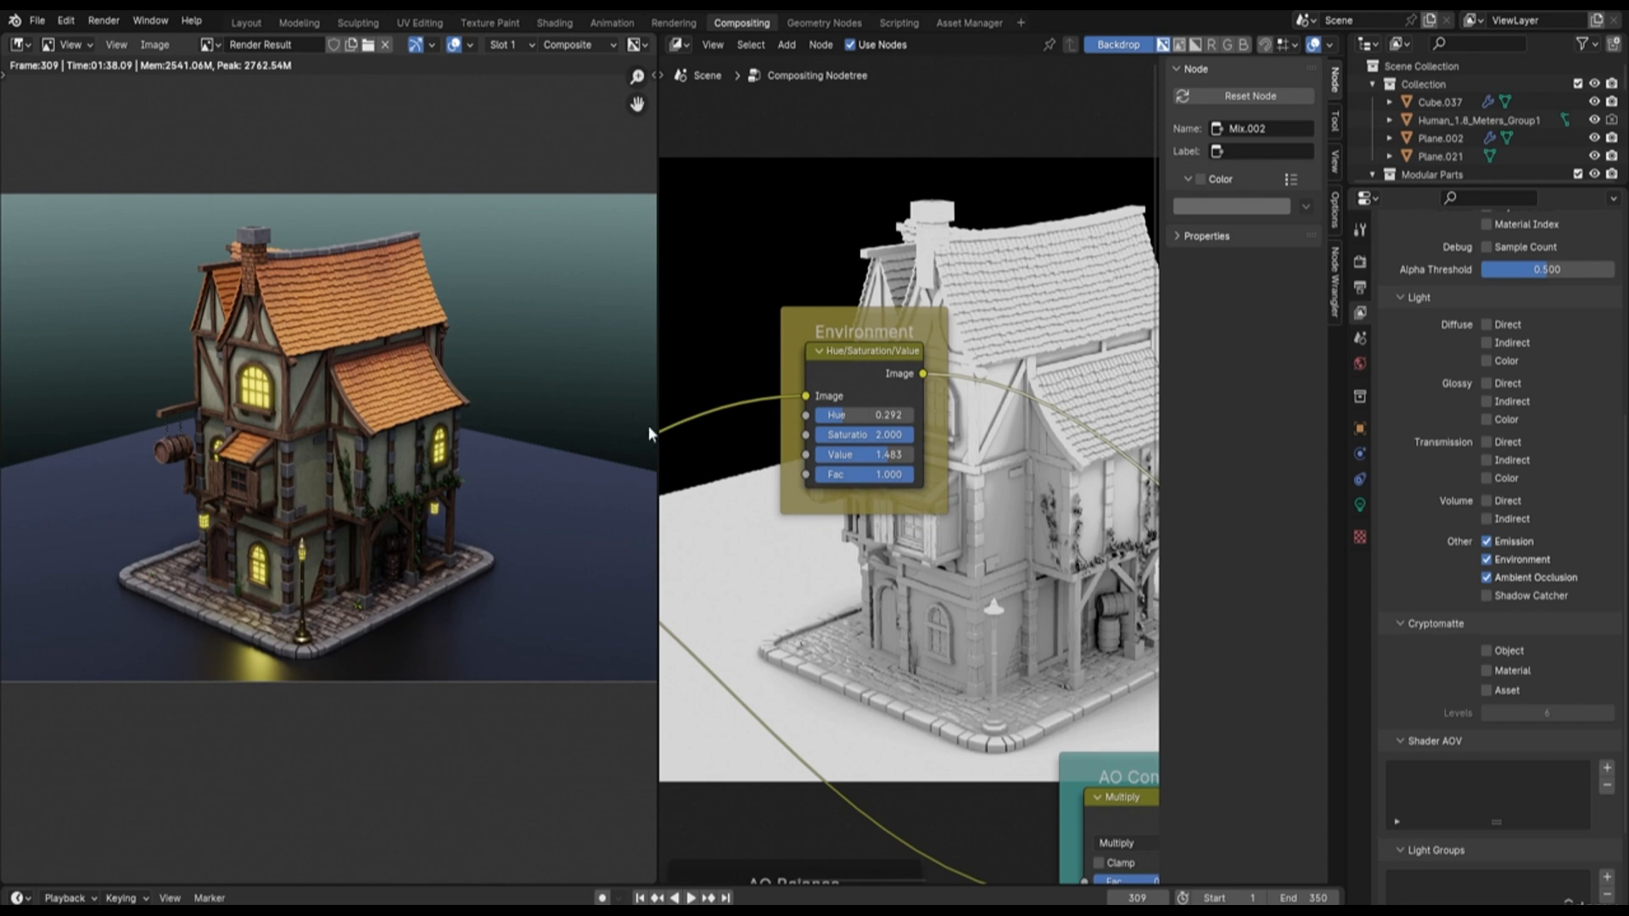
{"action": "left_click_drag", "start_coordinate": [820, 423], "coordinate": [895, 416]}
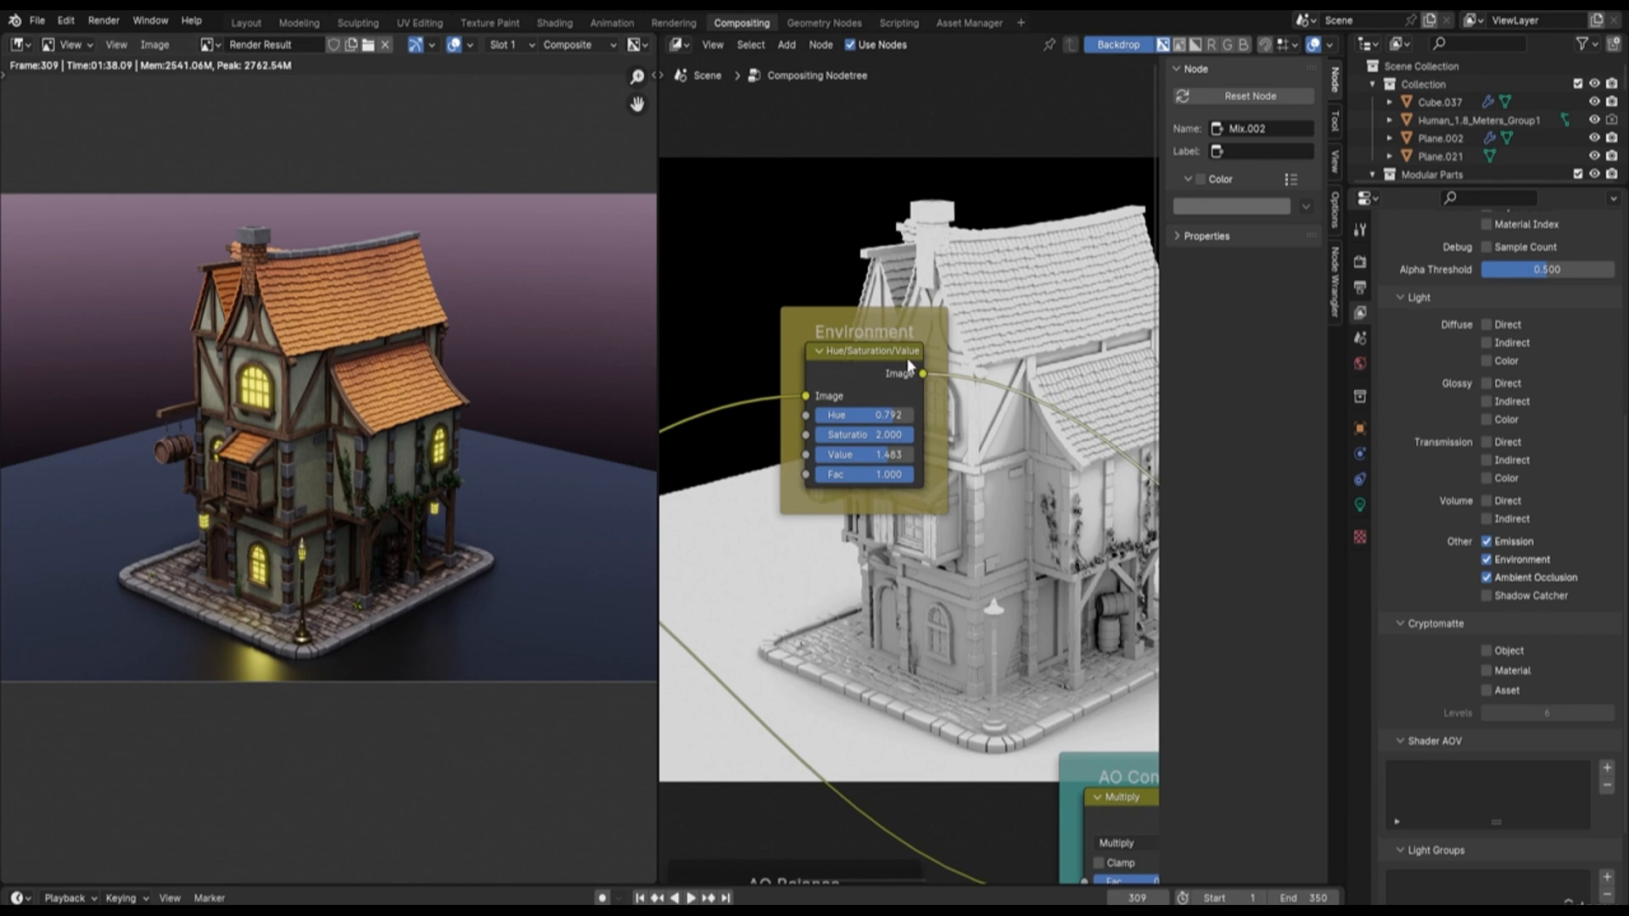
Undo the Environment hue changes and the link from the Mix node to Composite
{"action": "key", "text": "ctrl"}
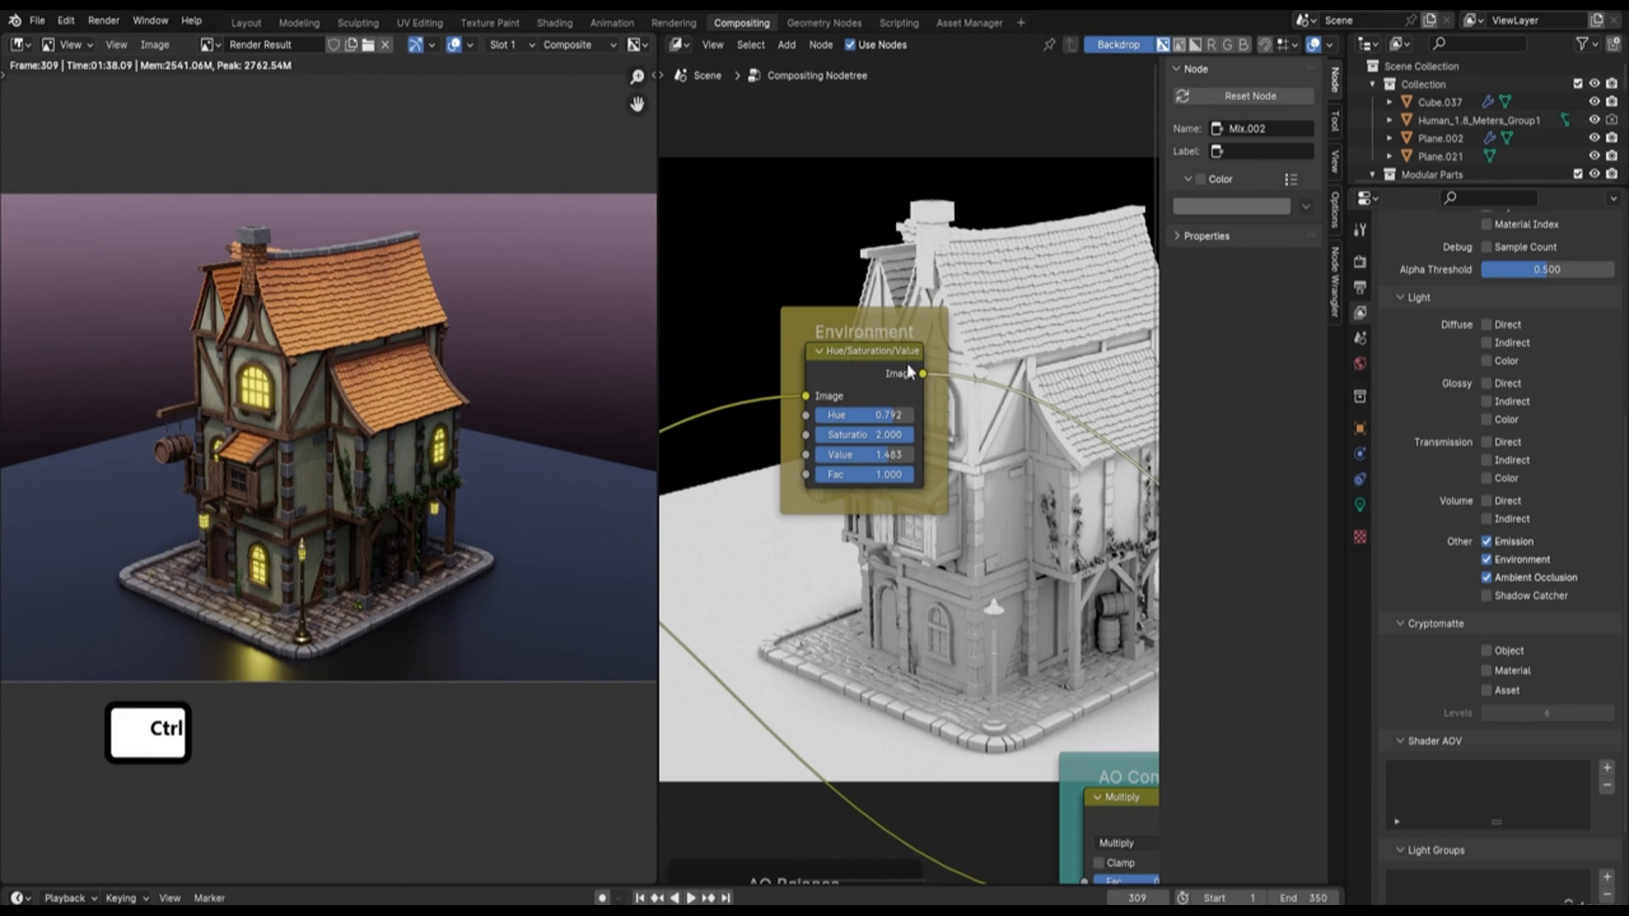
{"action": "key", "text": "ctrl+z"}
{"action": "key", "text": "ctrl+z"}
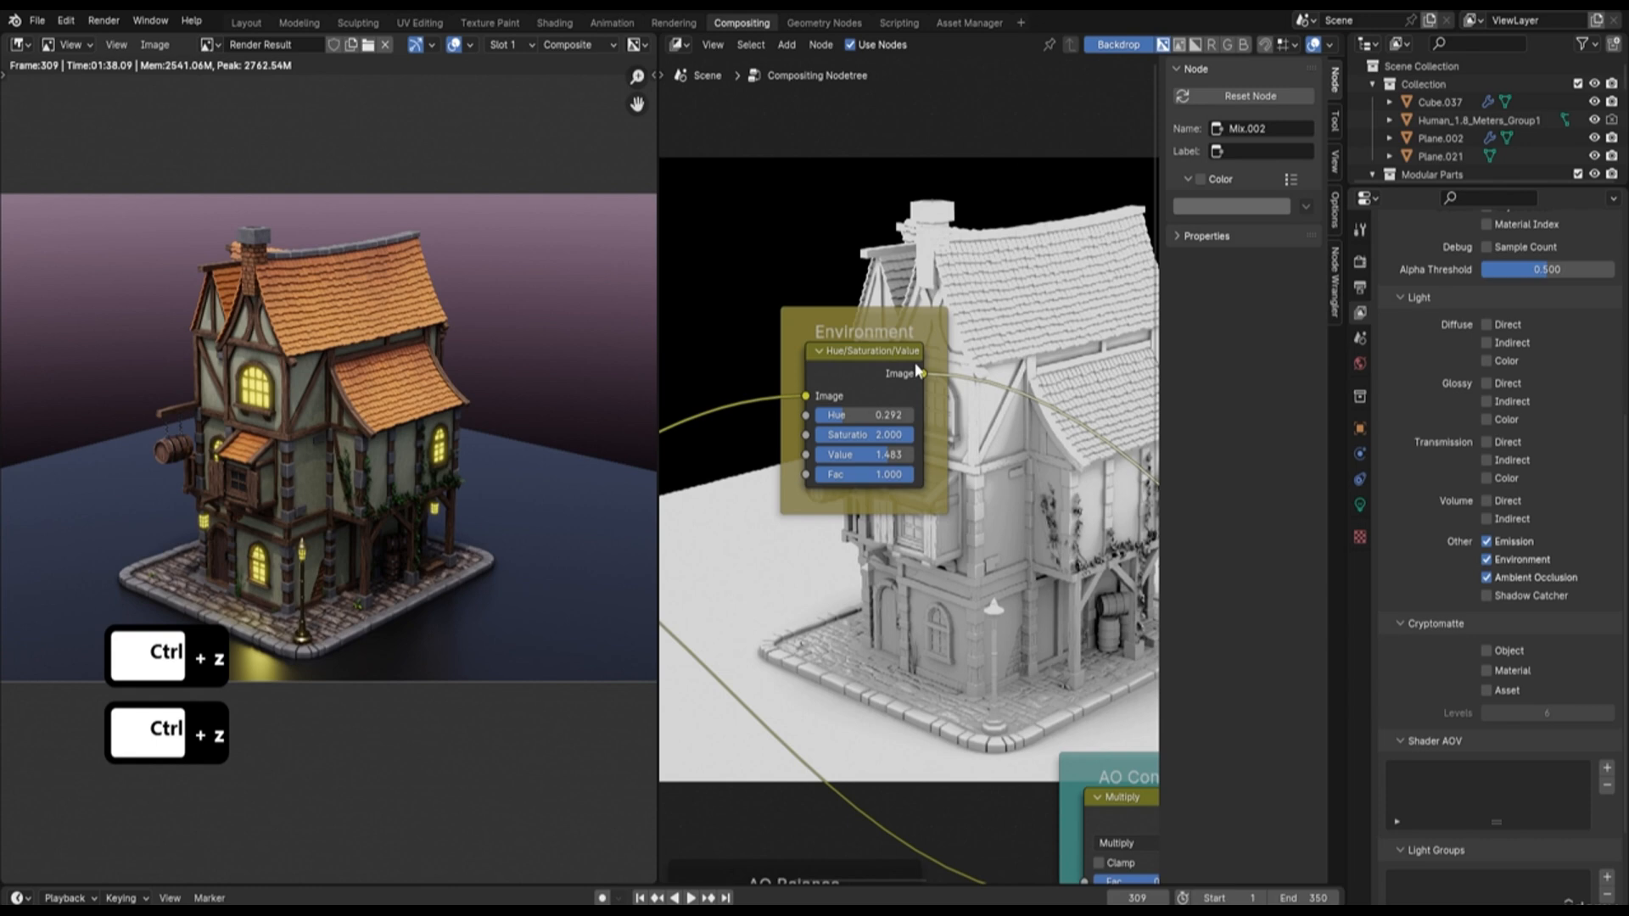
{"action": "key", "text": "ctrl+z"}
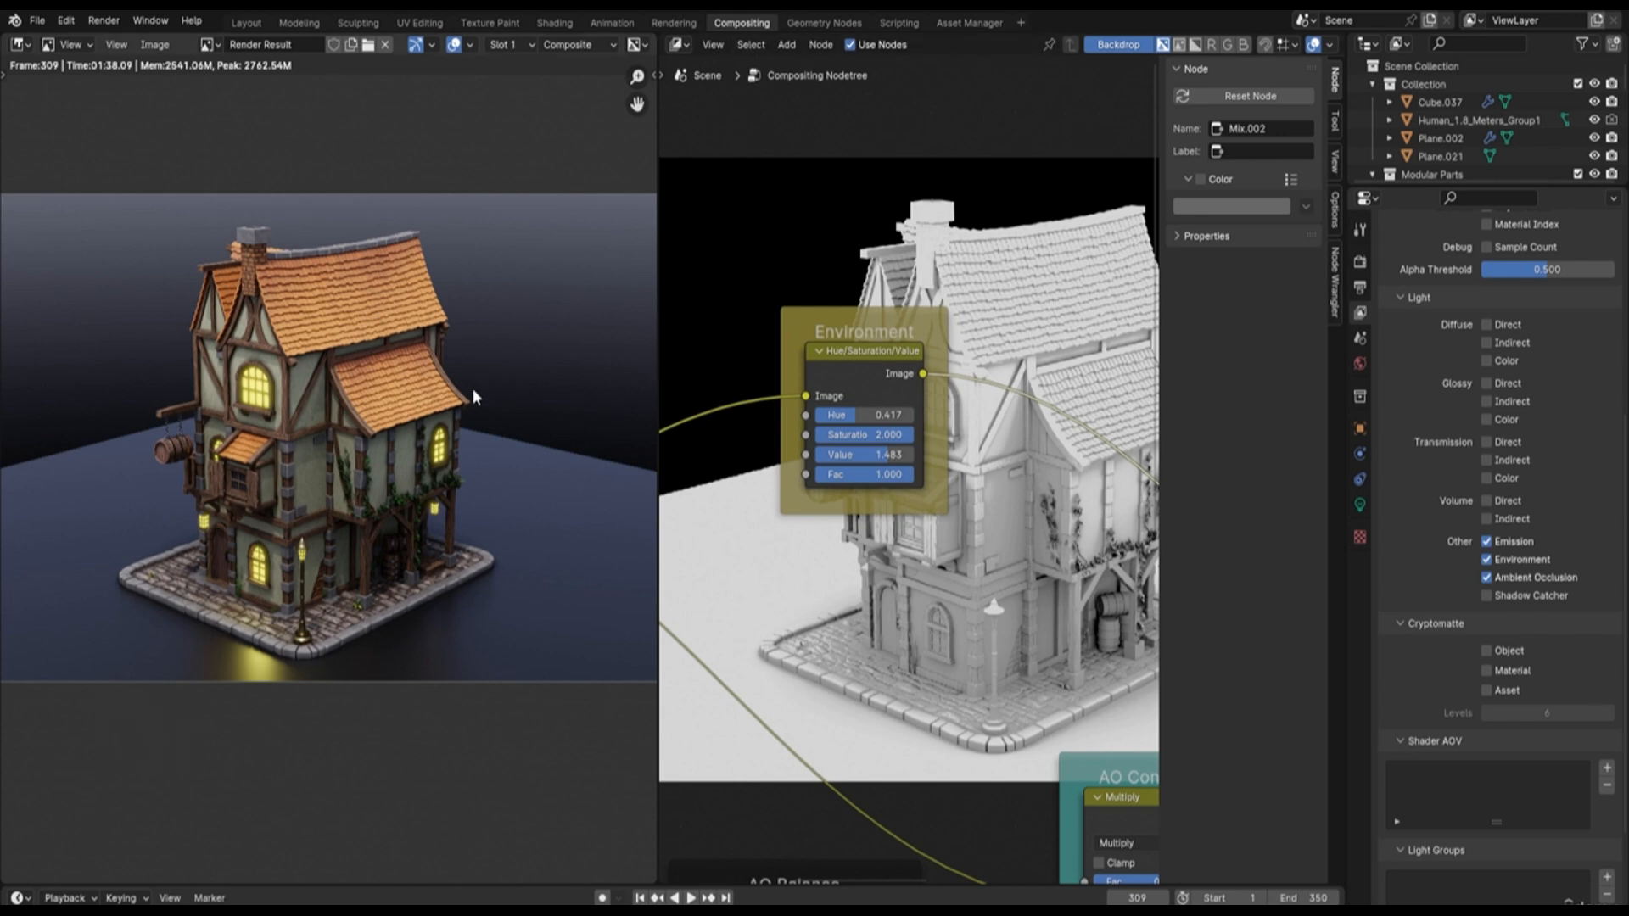
Move the Composite node further right, away from the Mix node
{"action": "scroll", "coordinate": [331, 479], "scroll_direction": "up", "scroll_amount": 3}
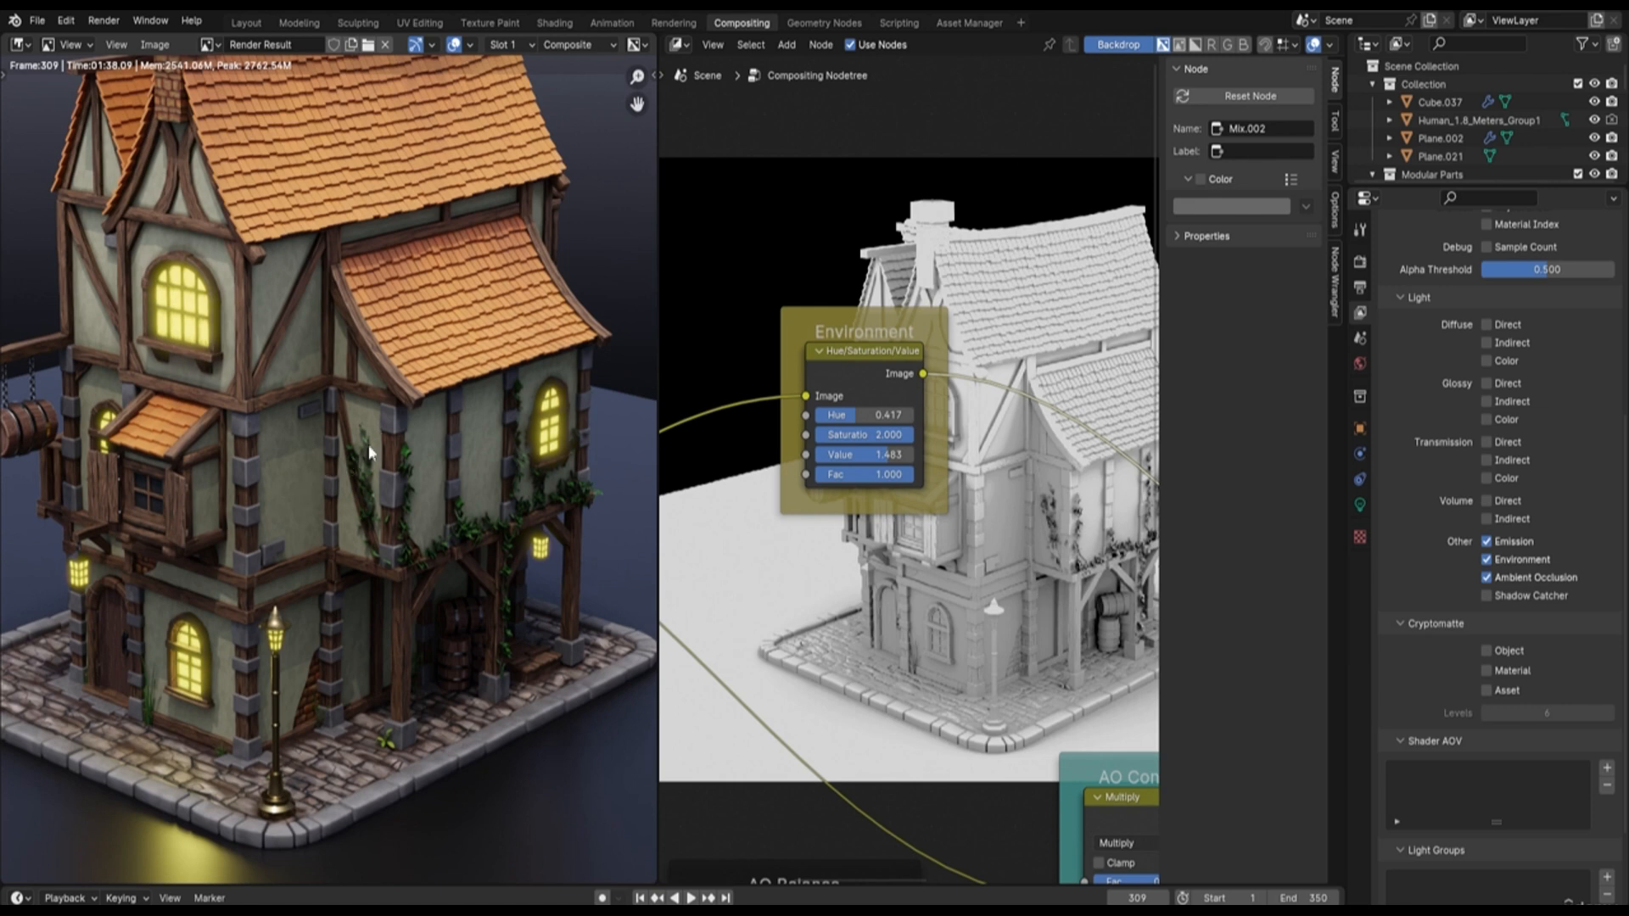
{"action": "scroll", "coordinate": [373, 438], "scroll_direction": "down", "scroll_amount": 3}
{"action": "scroll", "coordinate": [934, 379], "scroll_direction": "down", "scroll_amount": 1}
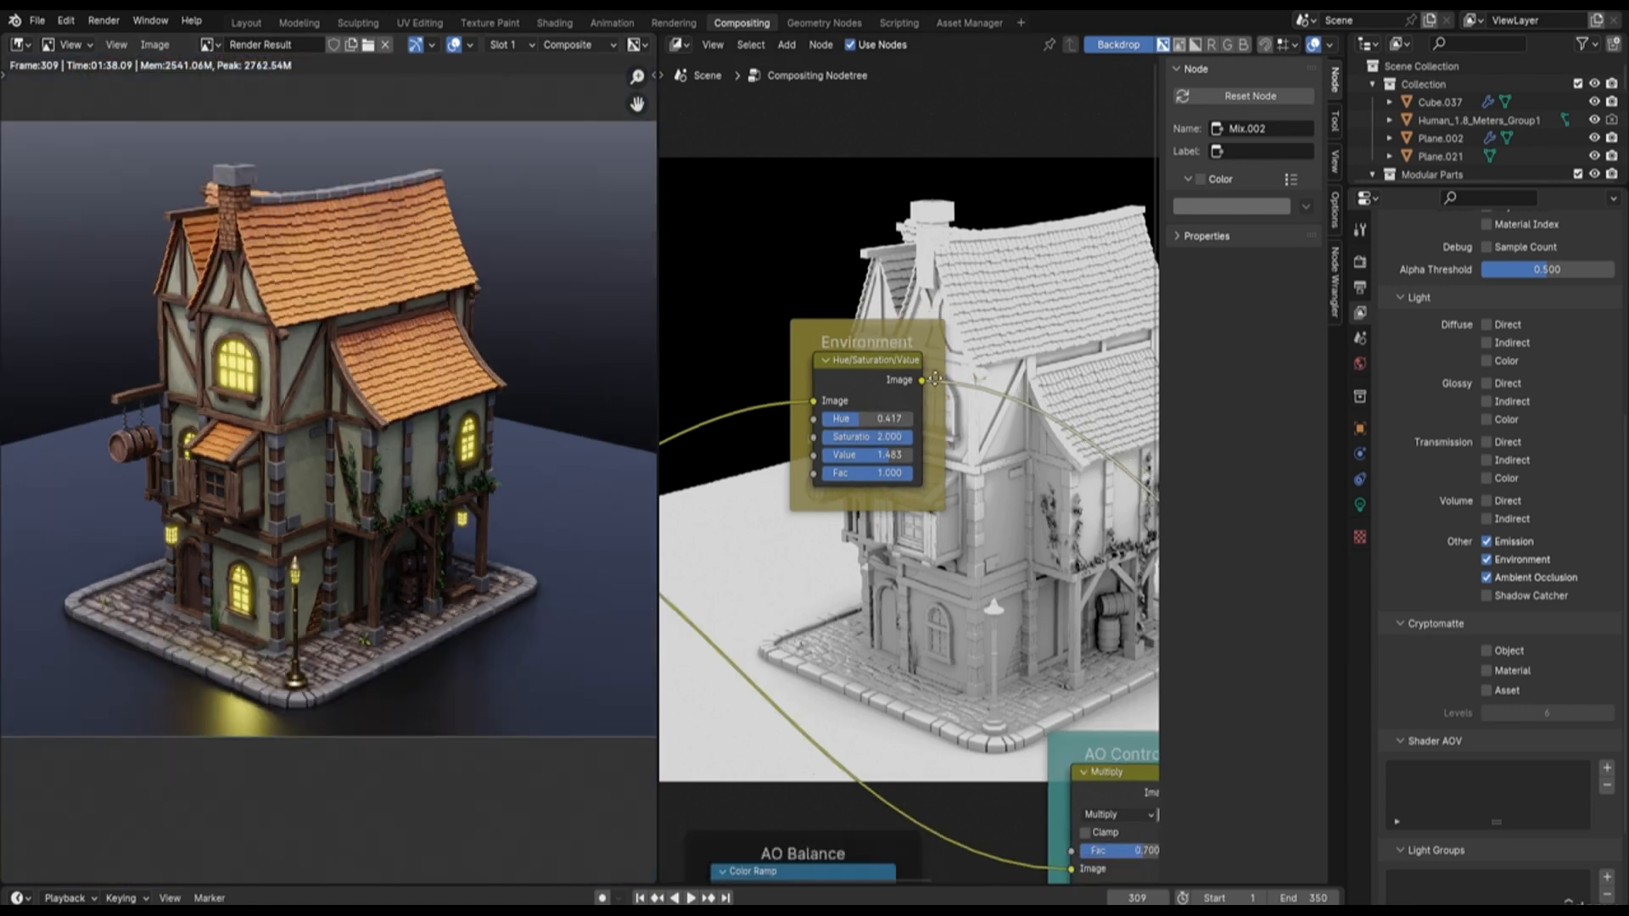
{"action": "scroll", "coordinate": [935, 378], "scroll_direction": "down", "scroll_amount": 3}
{"action": "middle_click_drag", "start_coordinate": [991, 418], "coordinate": [865, 338]}
{"action": "mouse_move", "coordinate": [928, 416]}
{"action": "middle_mouse_down"}
{"action": "mouse_move", "coordinate": [779, 380]}
{"action": "mouse_move", "coordinate": [884, 356]}
{"action": "mouse_move", "coordinate": [855, 355]}
{"action": "middle_mouse_up"}
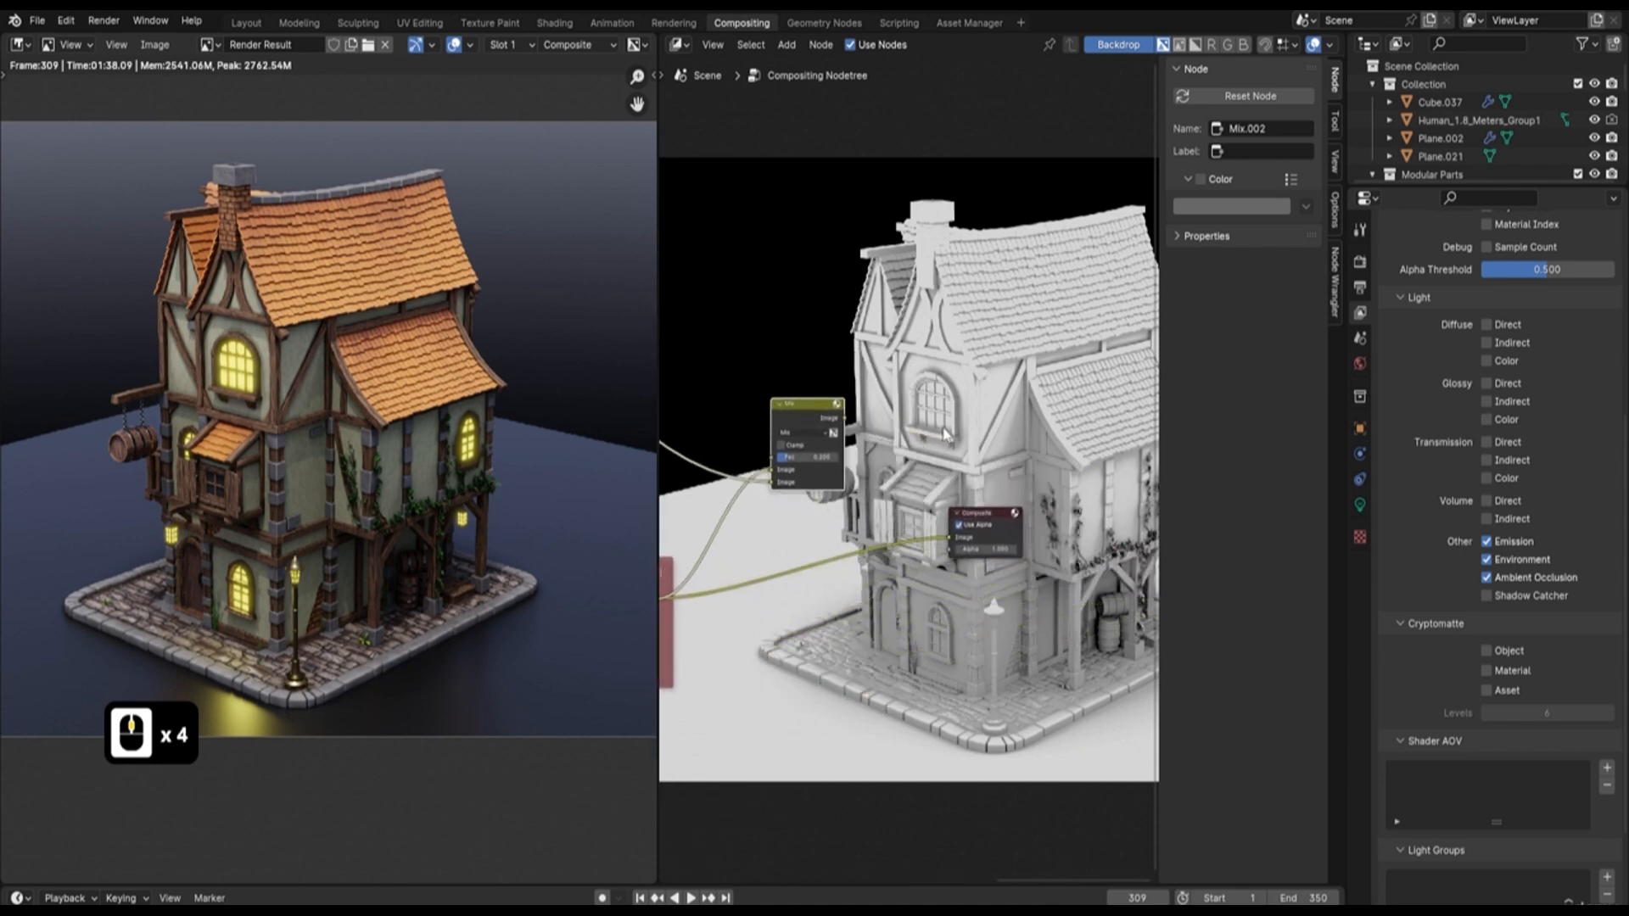
{"action": "middle_click_drag", "start_coordinate": [984, 519], "coordinate": [889, 509]}
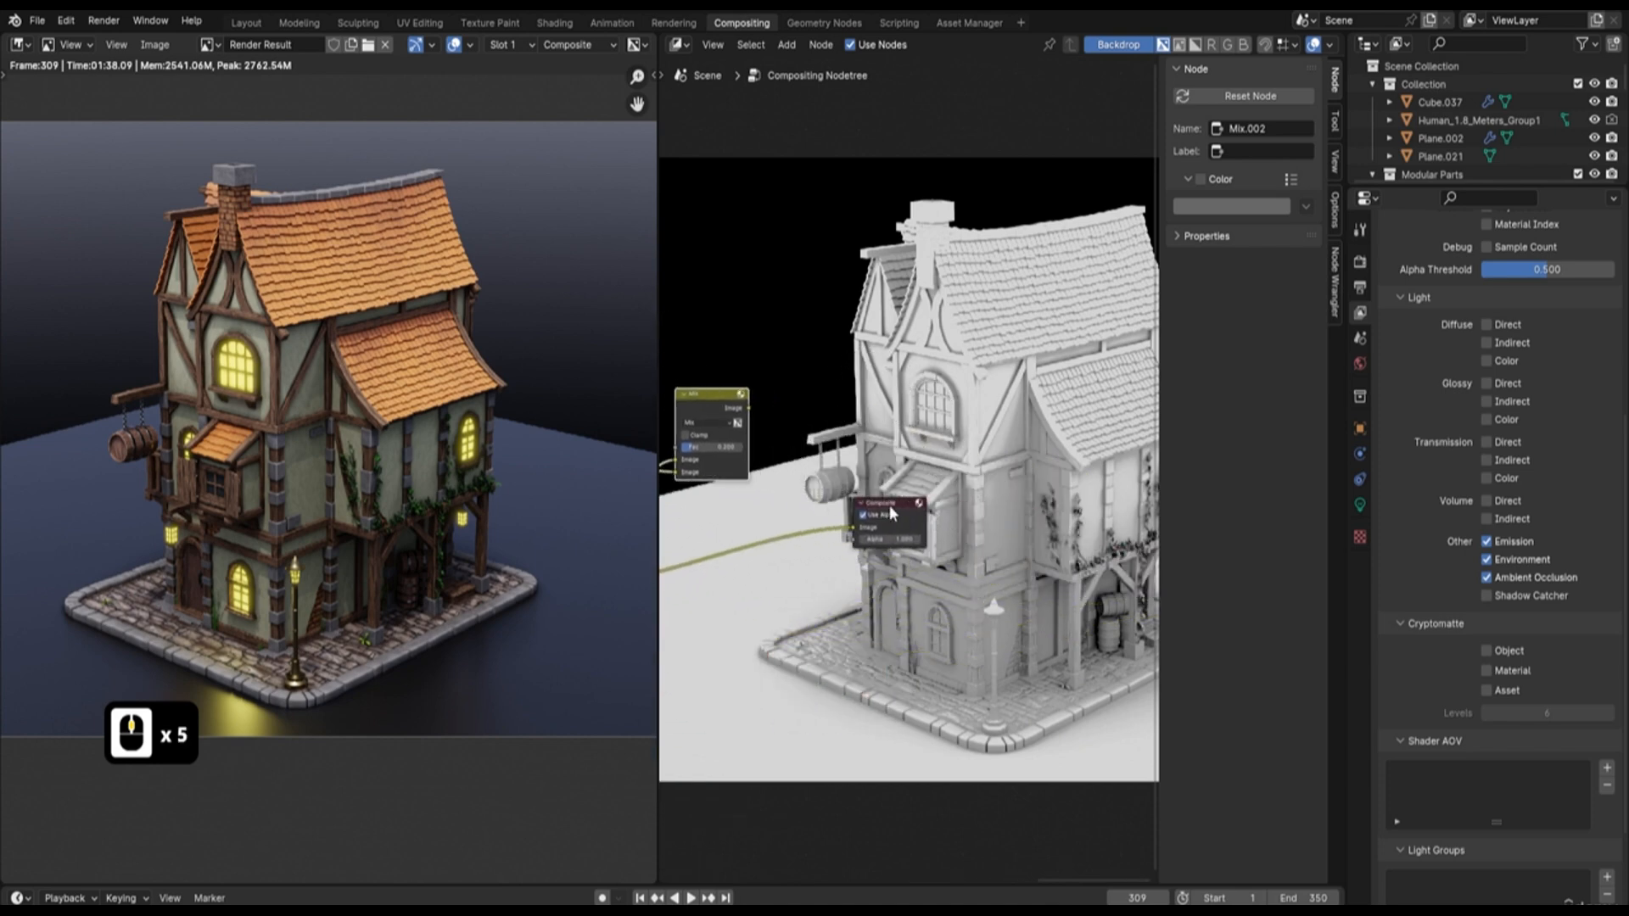
{"action": "left_click_drag", "start_coordinate": [889, 506], "coordinate": [1001, 537]}
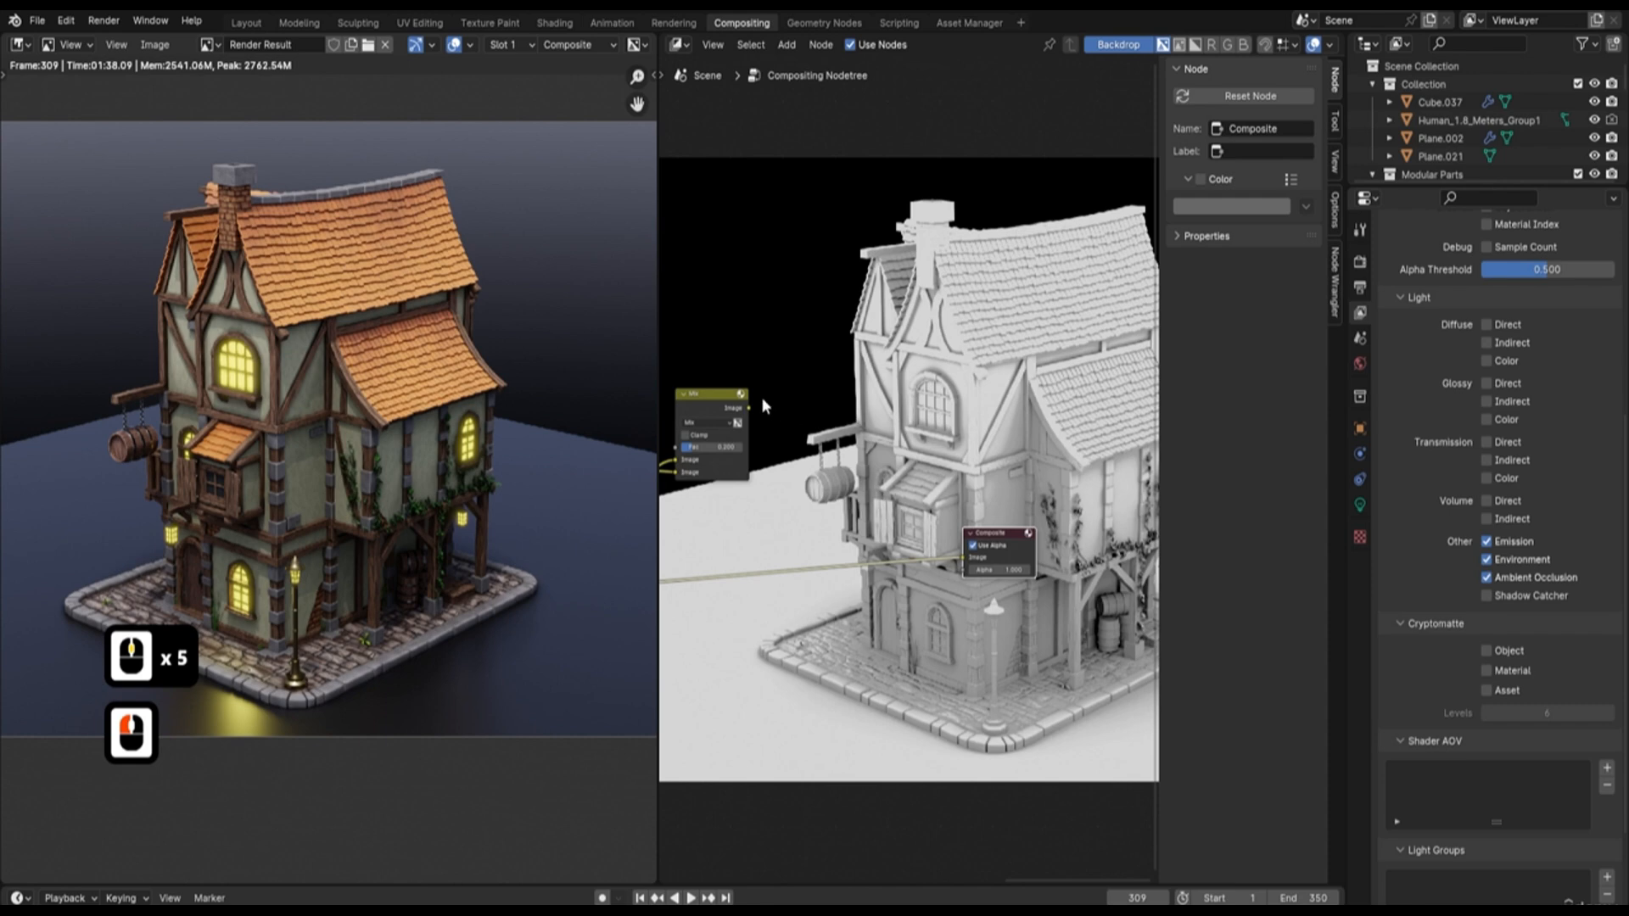
Add a Hue/Saturation/Value node fed by the Mix node's image output and place it between the Mix and Composite nodes
{"action": "left_click_drag", "start_coordinate": [749, 409], "coordinate": [896, 439]}
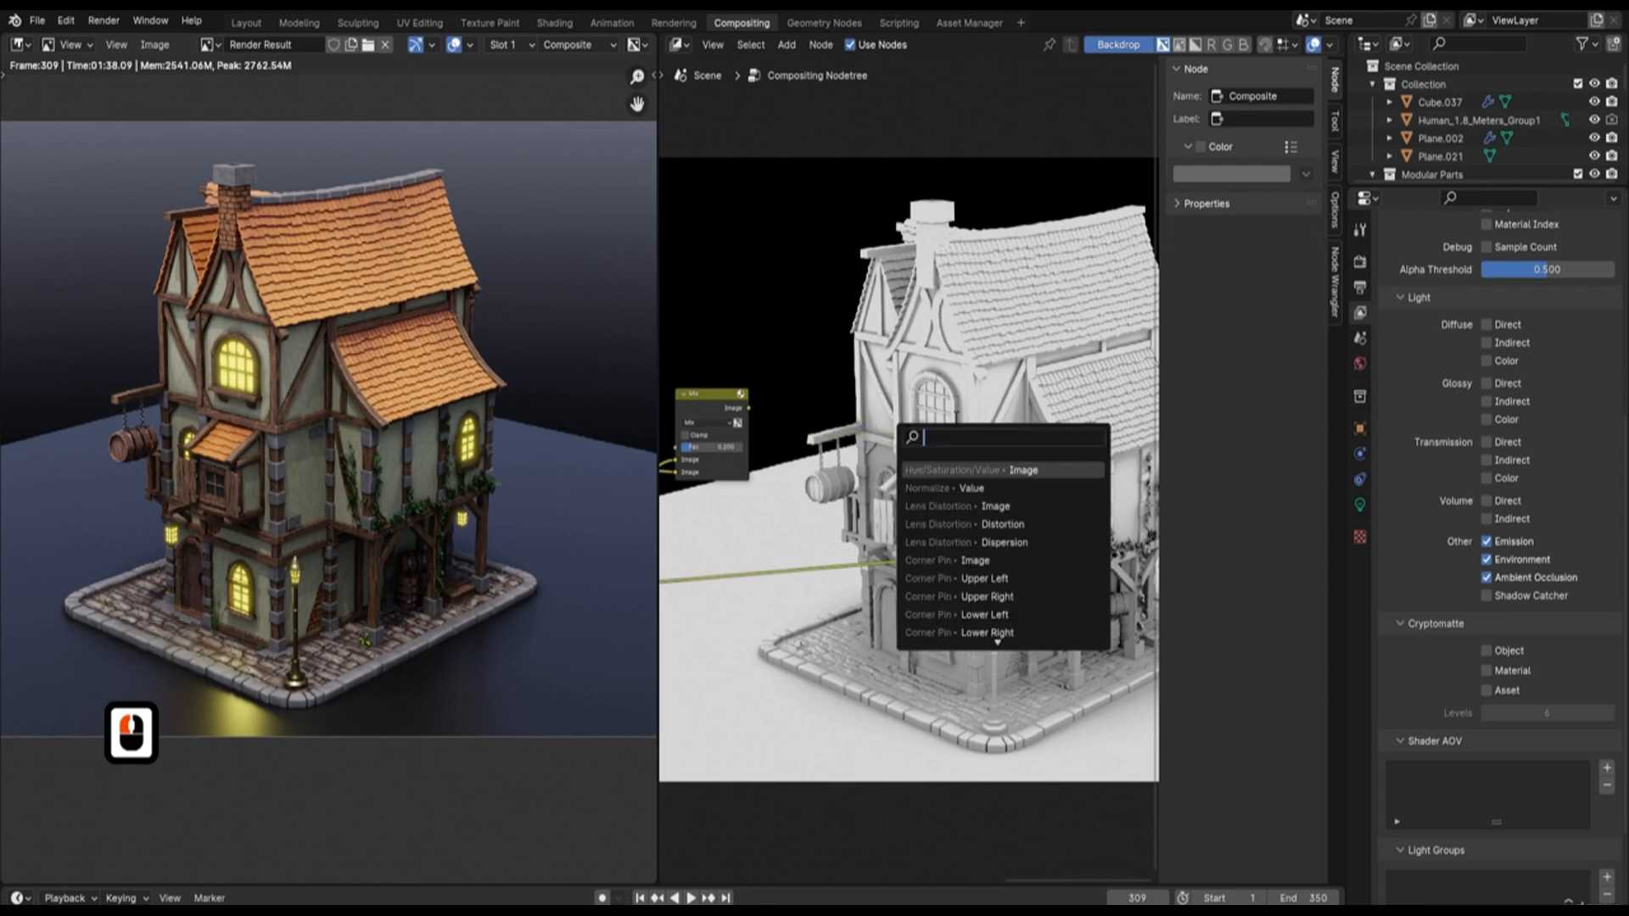
{"action": "type", "text": "hu"}
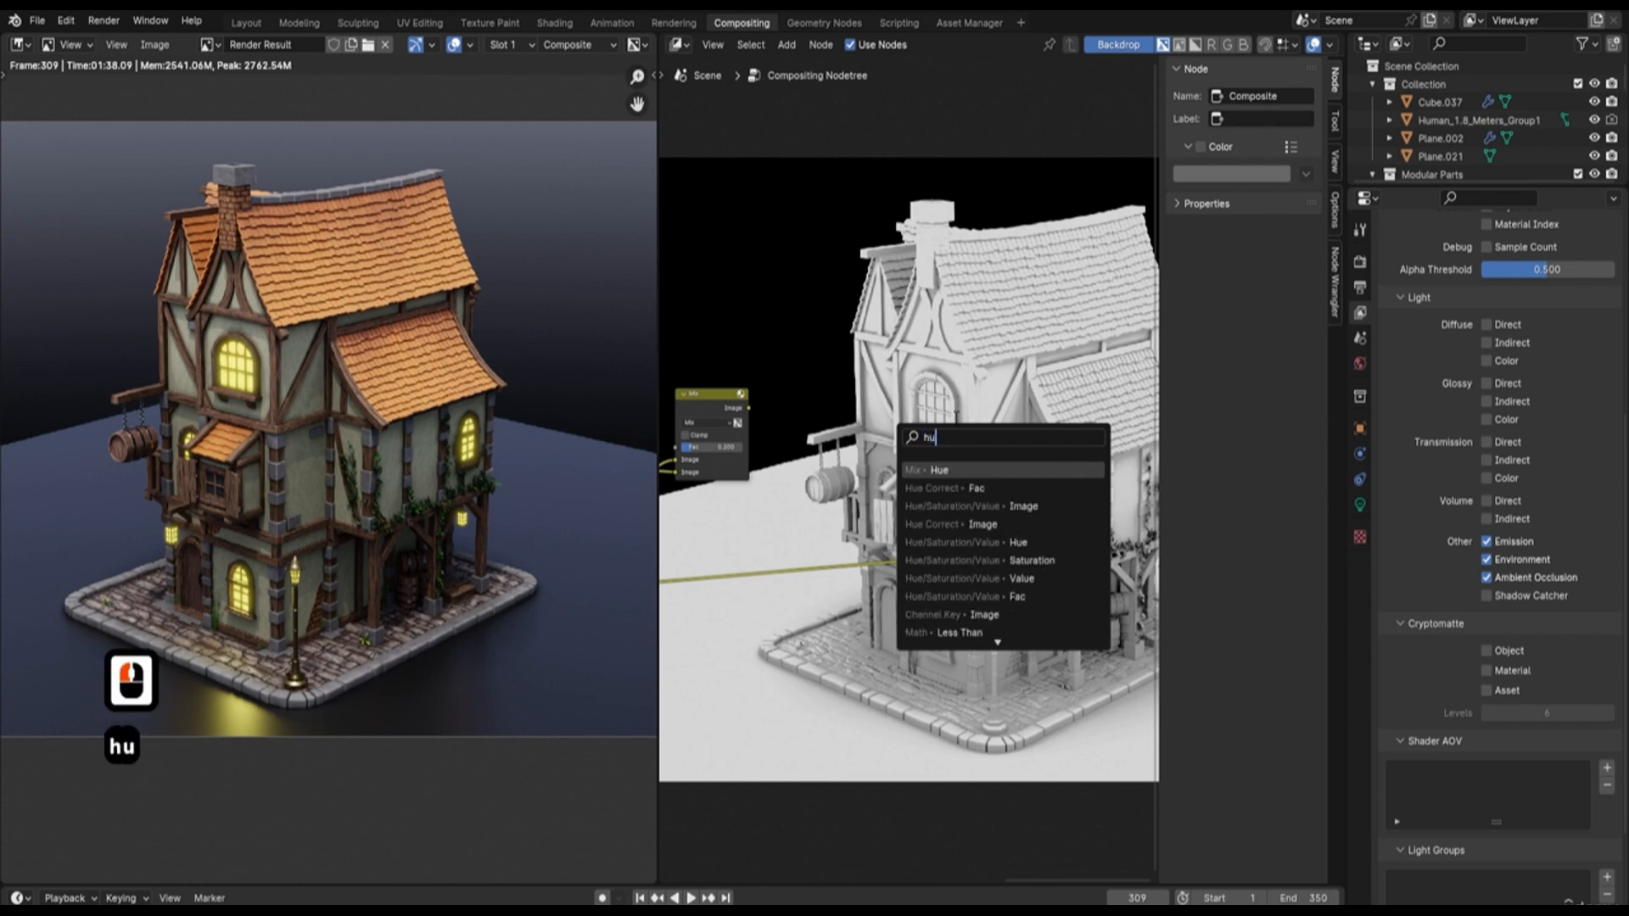
{"action": "type", "text": "e"}
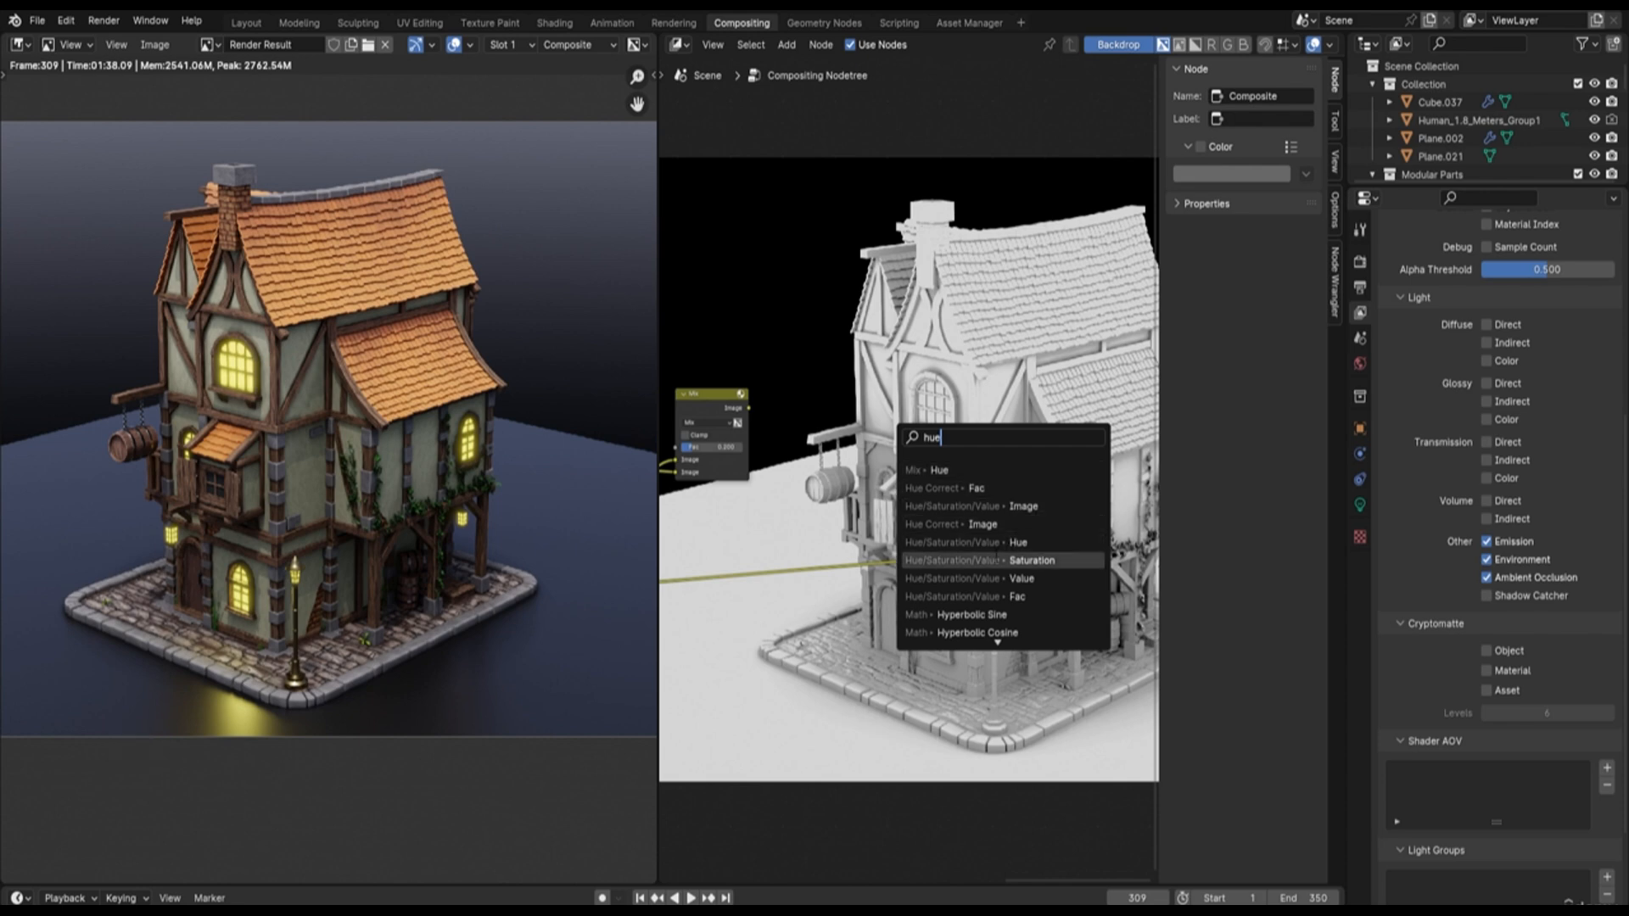
{"action": "left_click", "coordinate": [958, 543]}
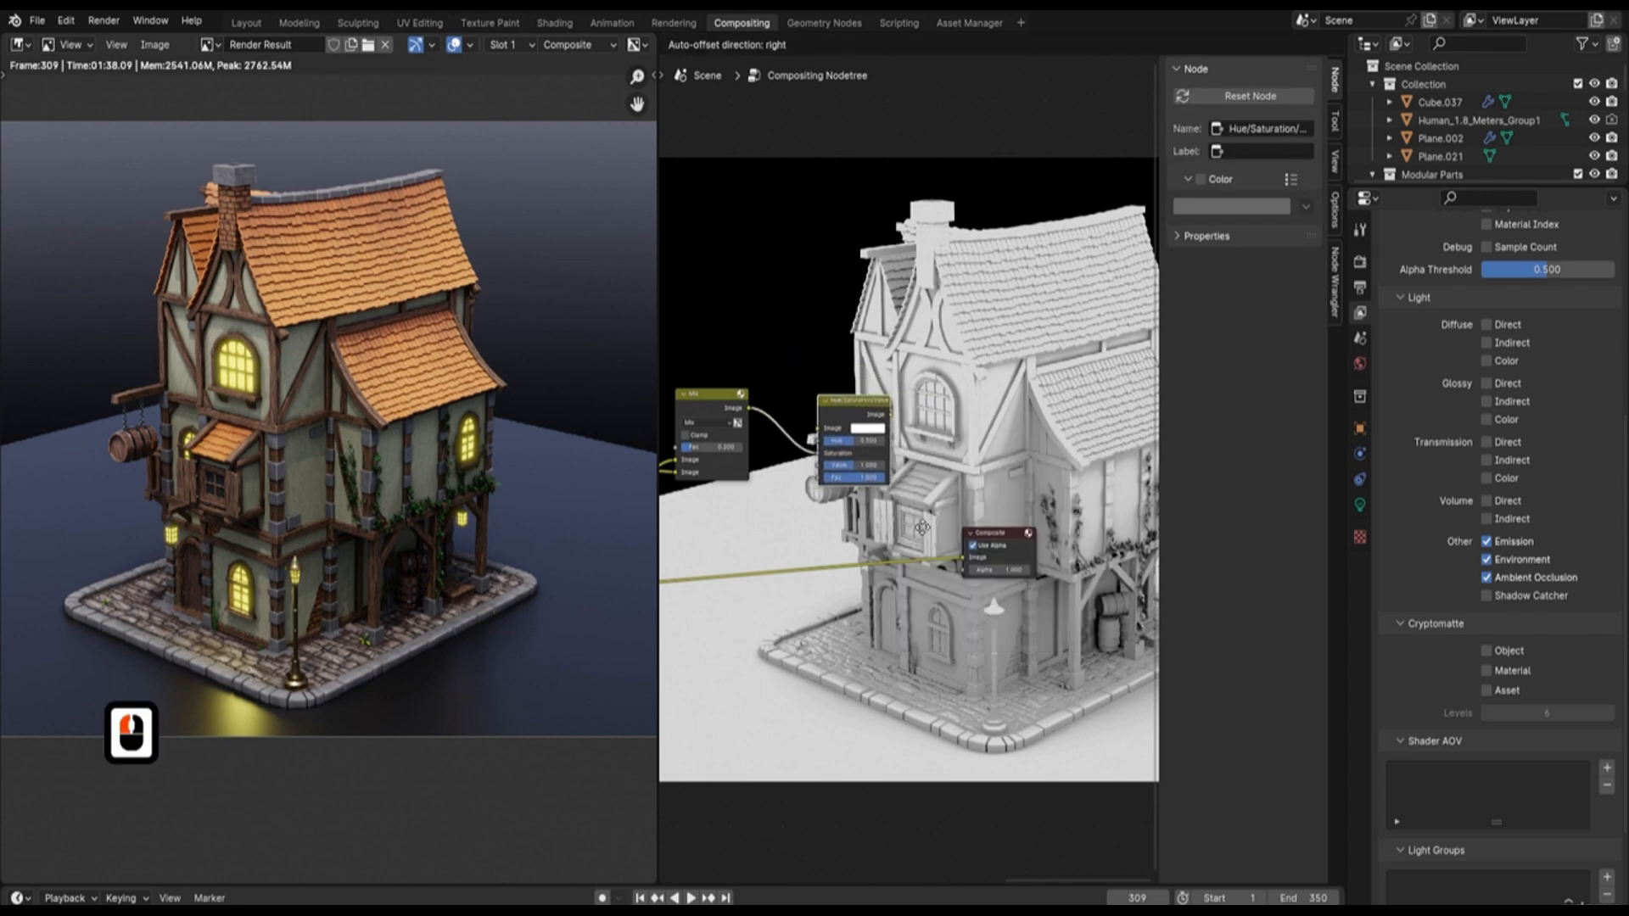
{"action": "left_click", "coordinate": [939, 521]}
{"action": "scroll", "coordinate": [942, 462], "scroll_direction": "up", "scroll_amount": 3}
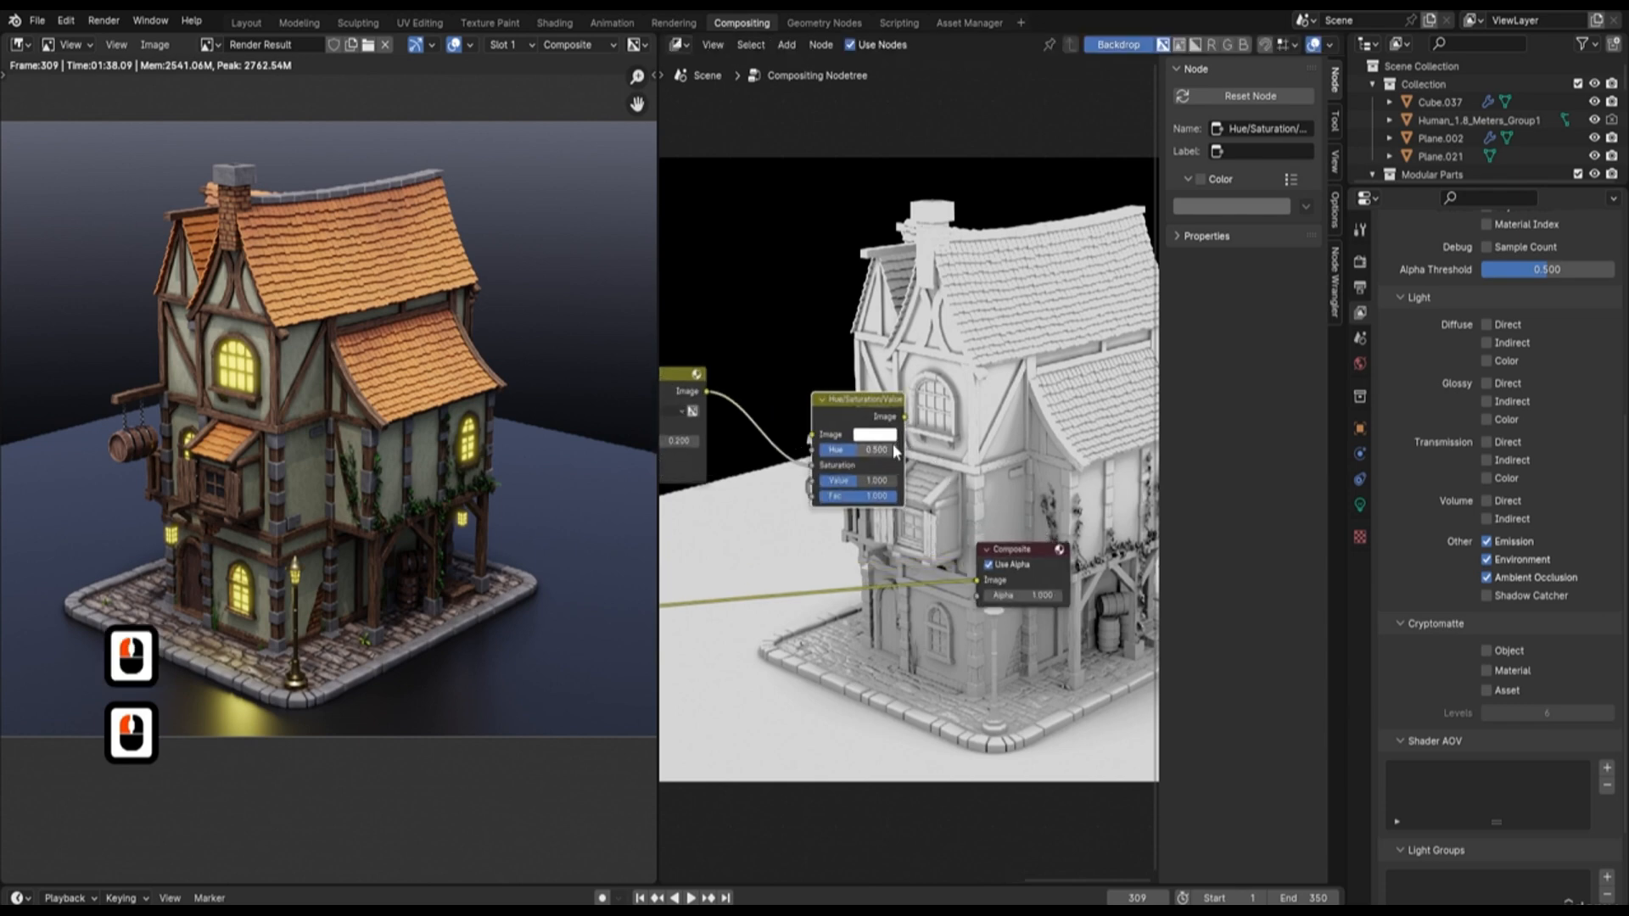
Link the new Hue/Saturation/Value node's output to Composite's image input, and move its incoming Mix link to the Image input
{"action": "middle_click_drag", "start_coordinate": [942, 391], "coordinate": [887, 387]}
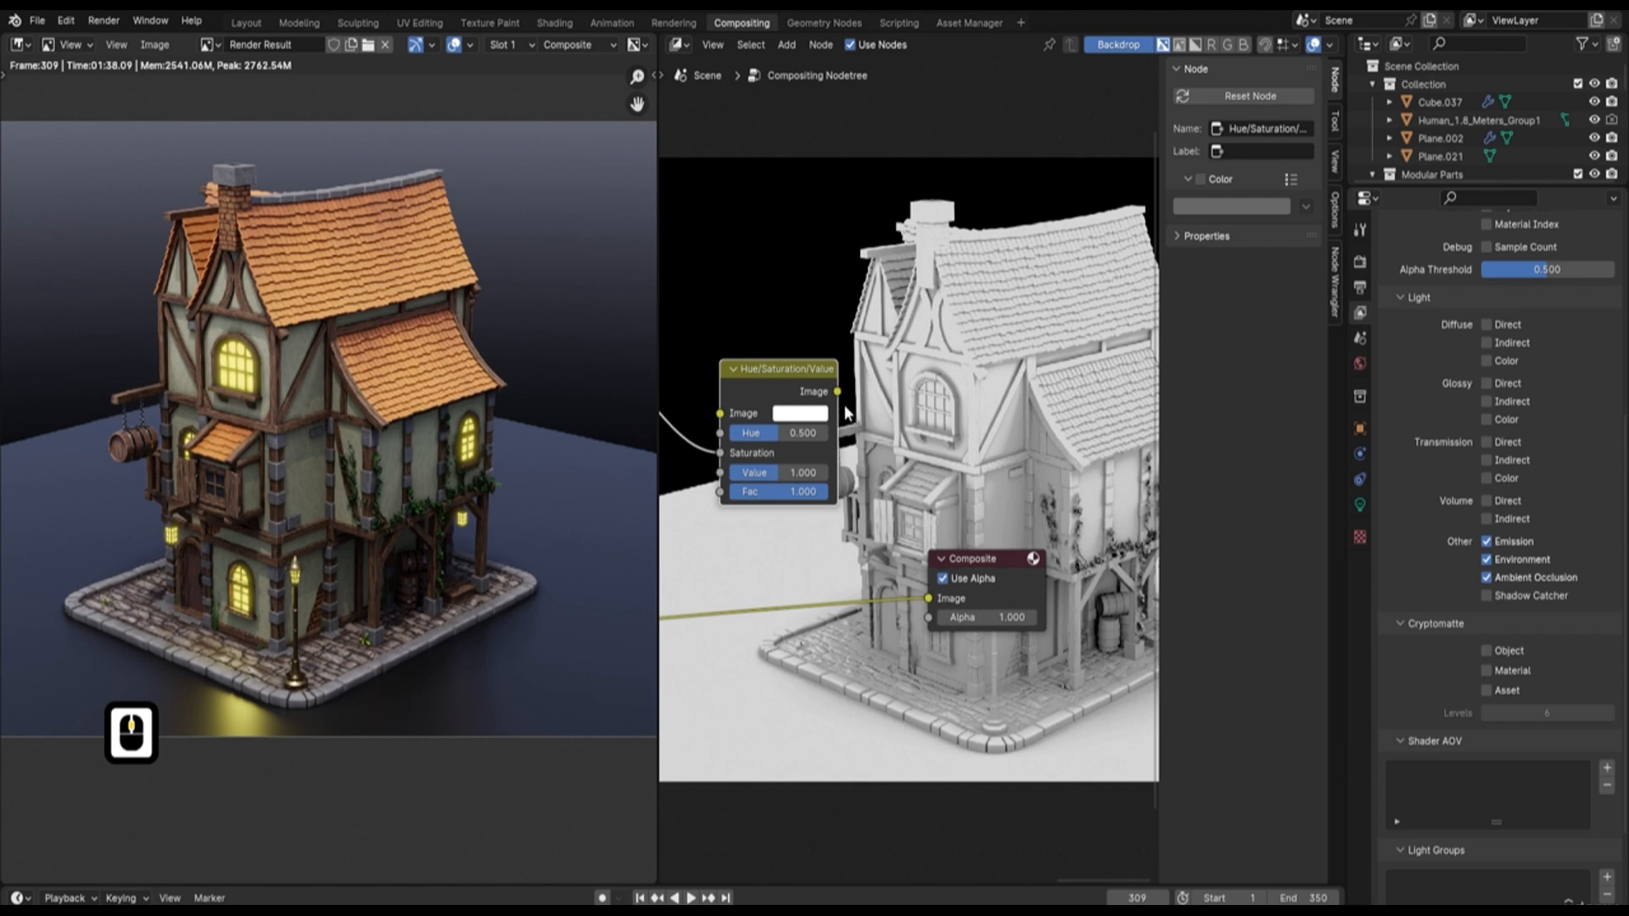
{"action": "left_click_drag", "start_coordinate": [839, 392], "coordinate": [929, 599]}
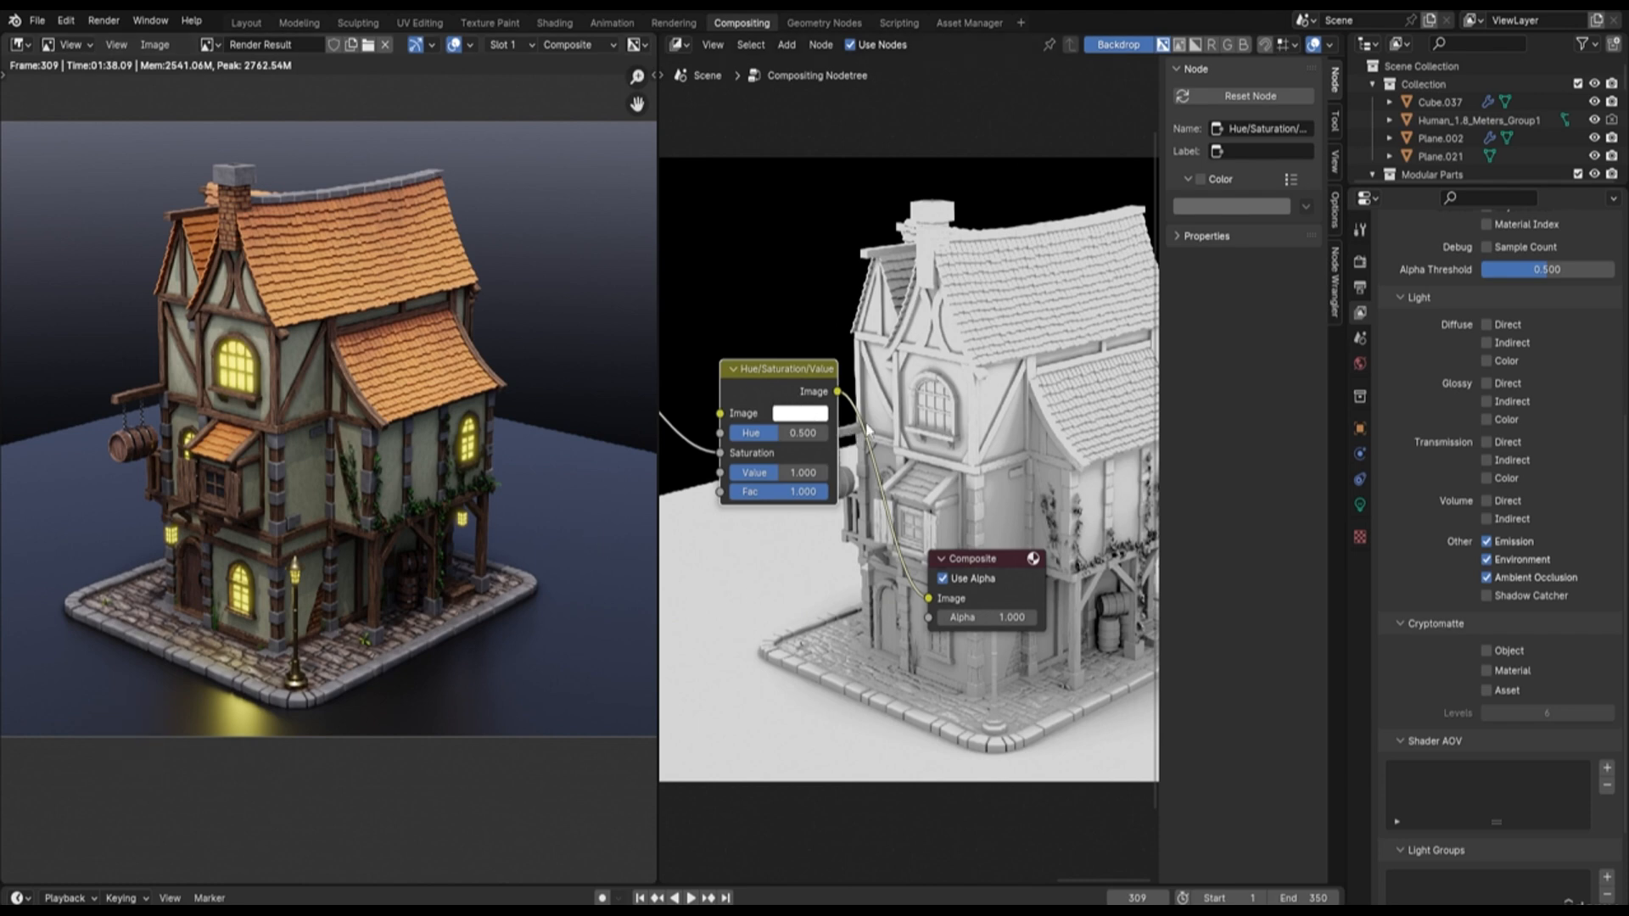
{"action": "middle_click_drag", "start_coordinate": [727, 455], "coordinate": [860, 505]}
{"action": "left_click_drag", "start_coordinate": [853, 503], "coordinate": [857, 465]}
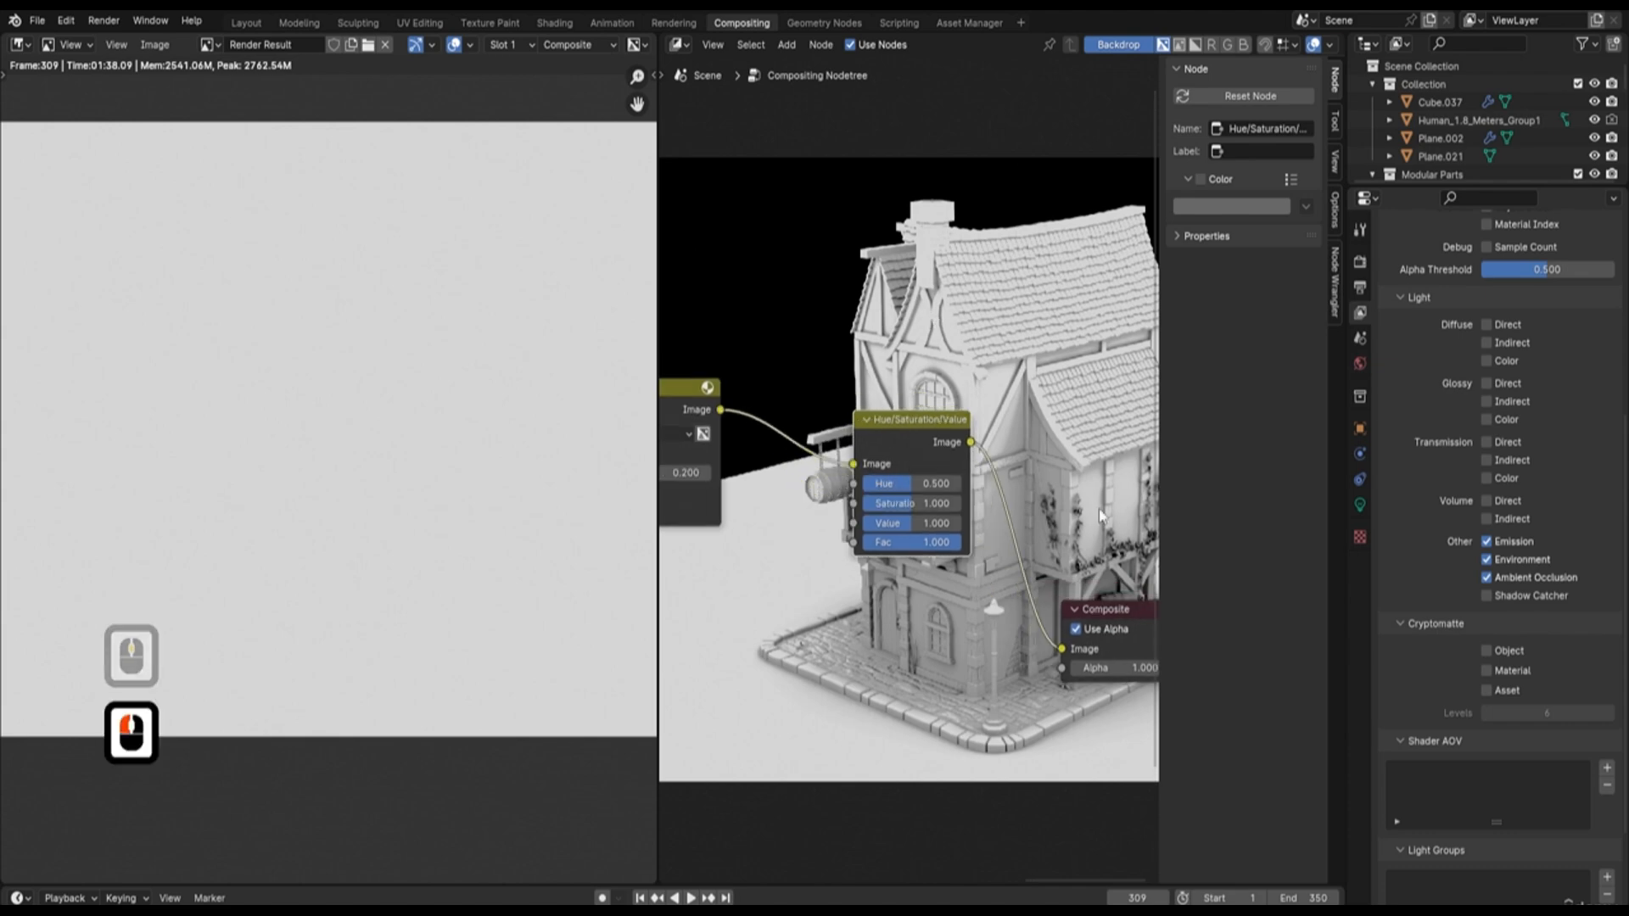
{"action": "middle_click_drag", "start_coordinate": [1037, 429], "coordinate": [934, 443]}
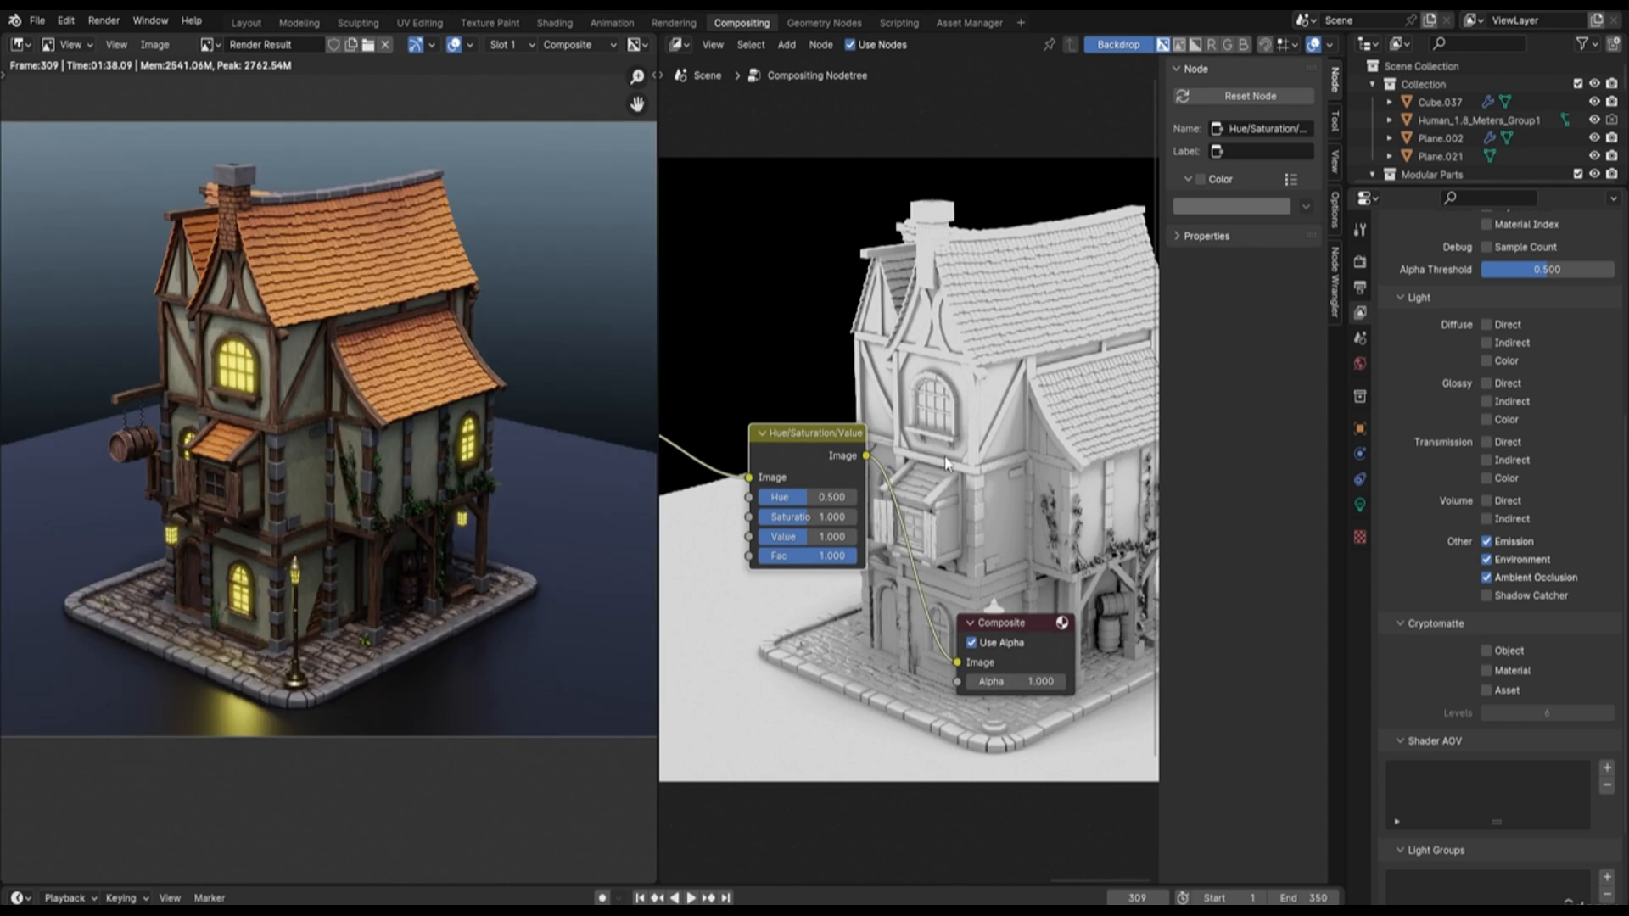
Try a hue of 0.825 on the Hue/Saturation/Value node before Composite and undo the change
{"action": "scroll", "coordinate": [826, 503], "scroll_direction": "up", "scroll_amount": 2}
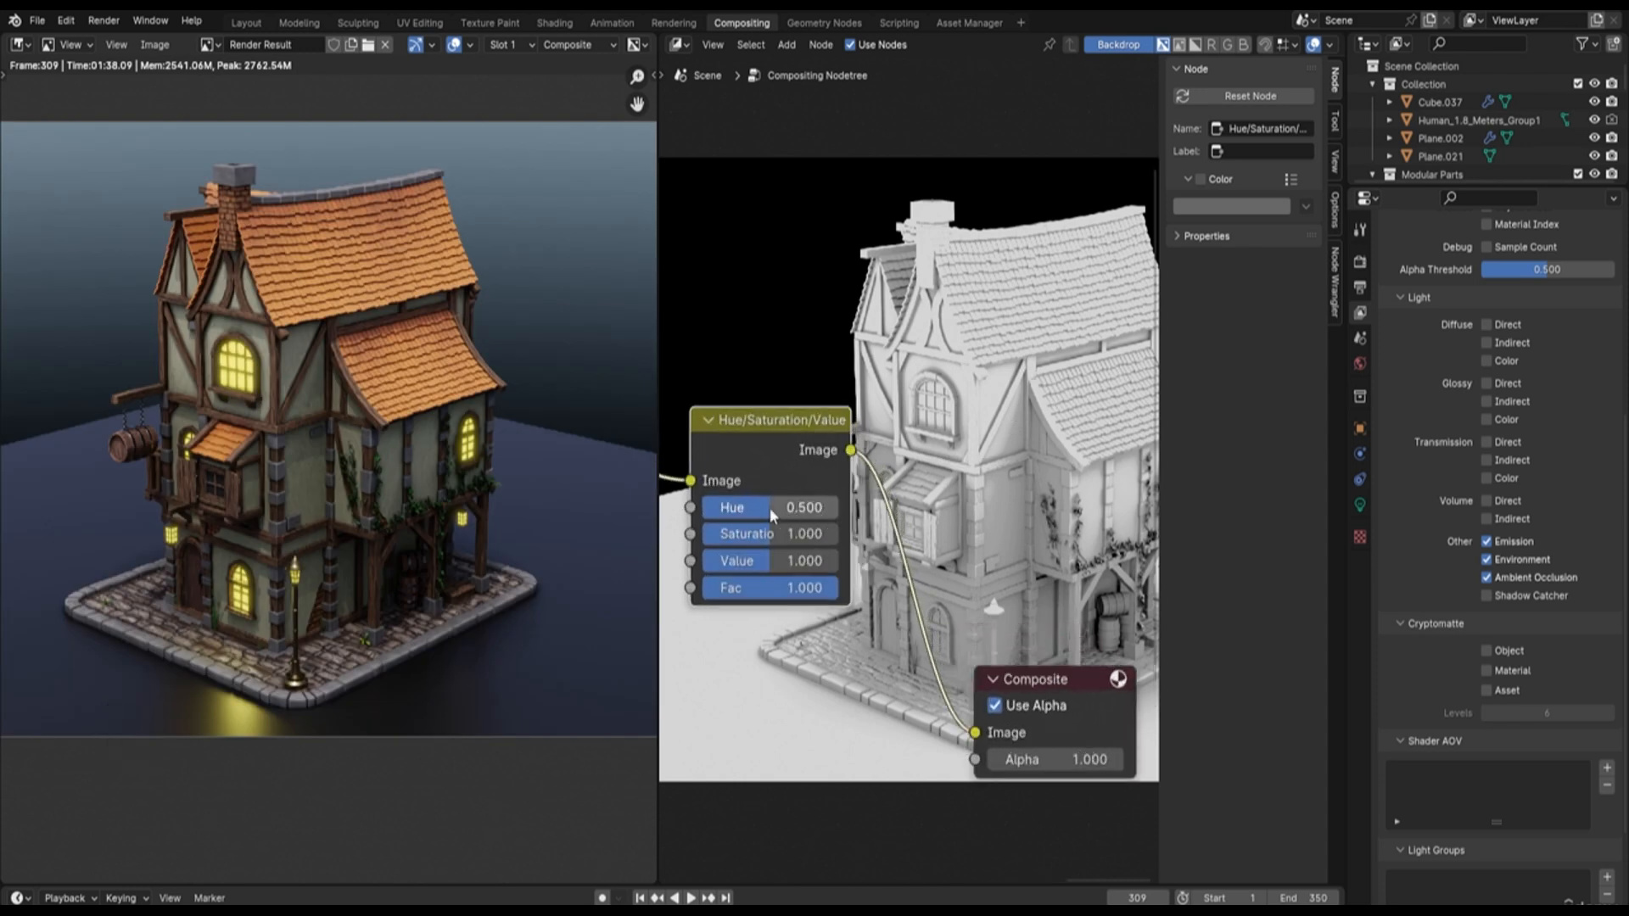
{"action": "left_click_drag", "start_coordinate": [771, 507], "coordinate": [813, 507]}
{"action": "key", "text": "ctrl"}
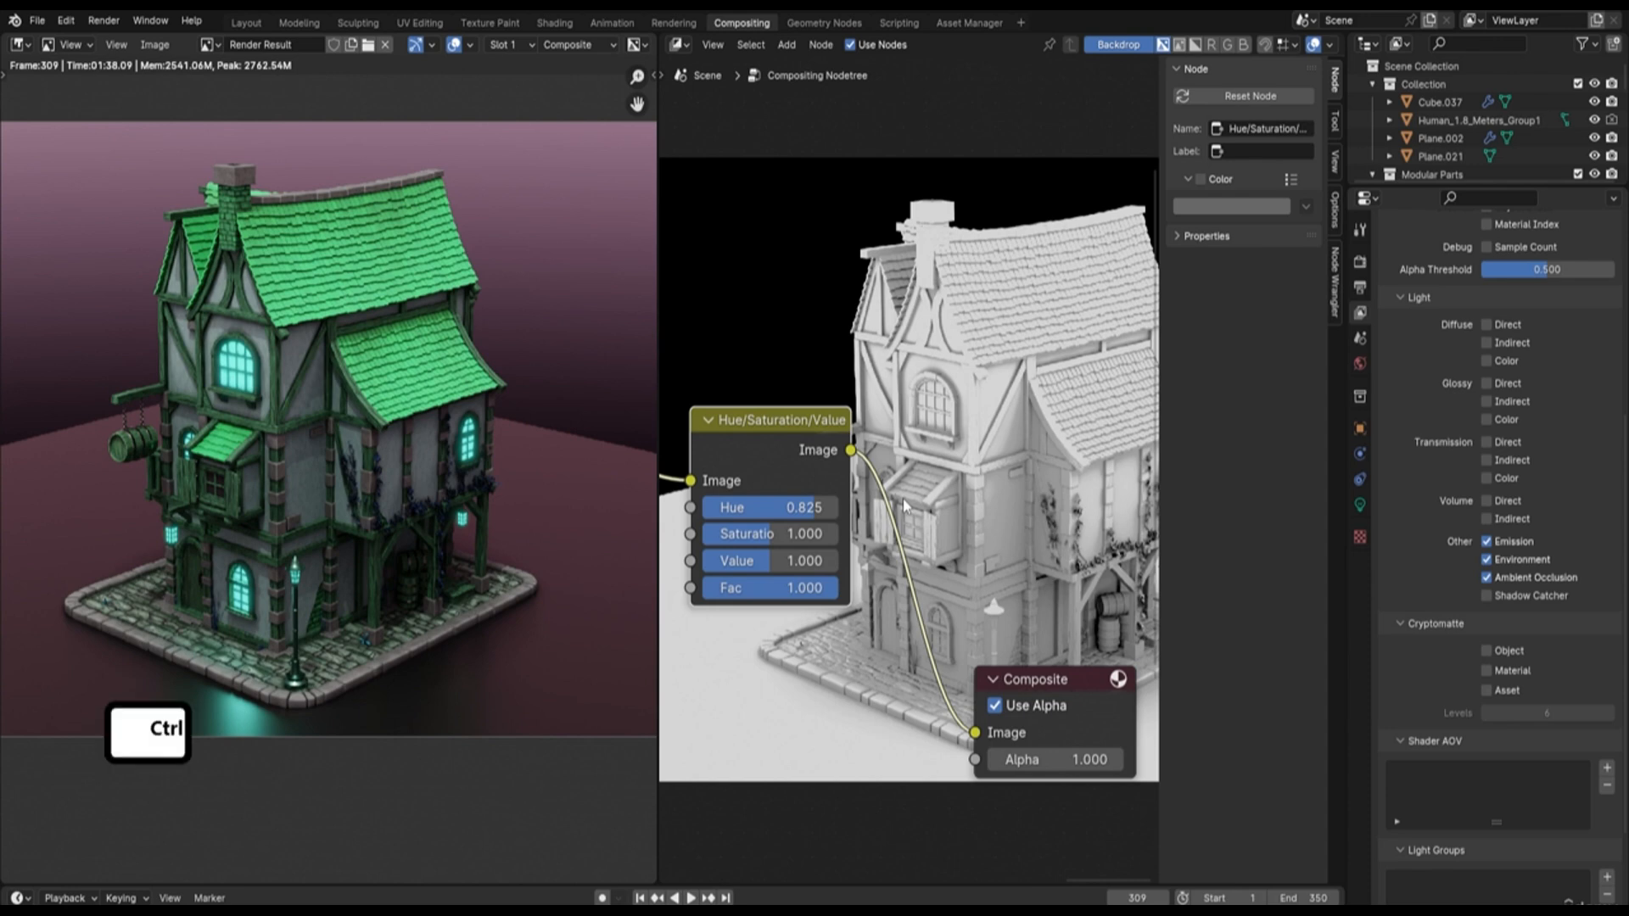
{"action": "key", "text": "ctrl+z"}
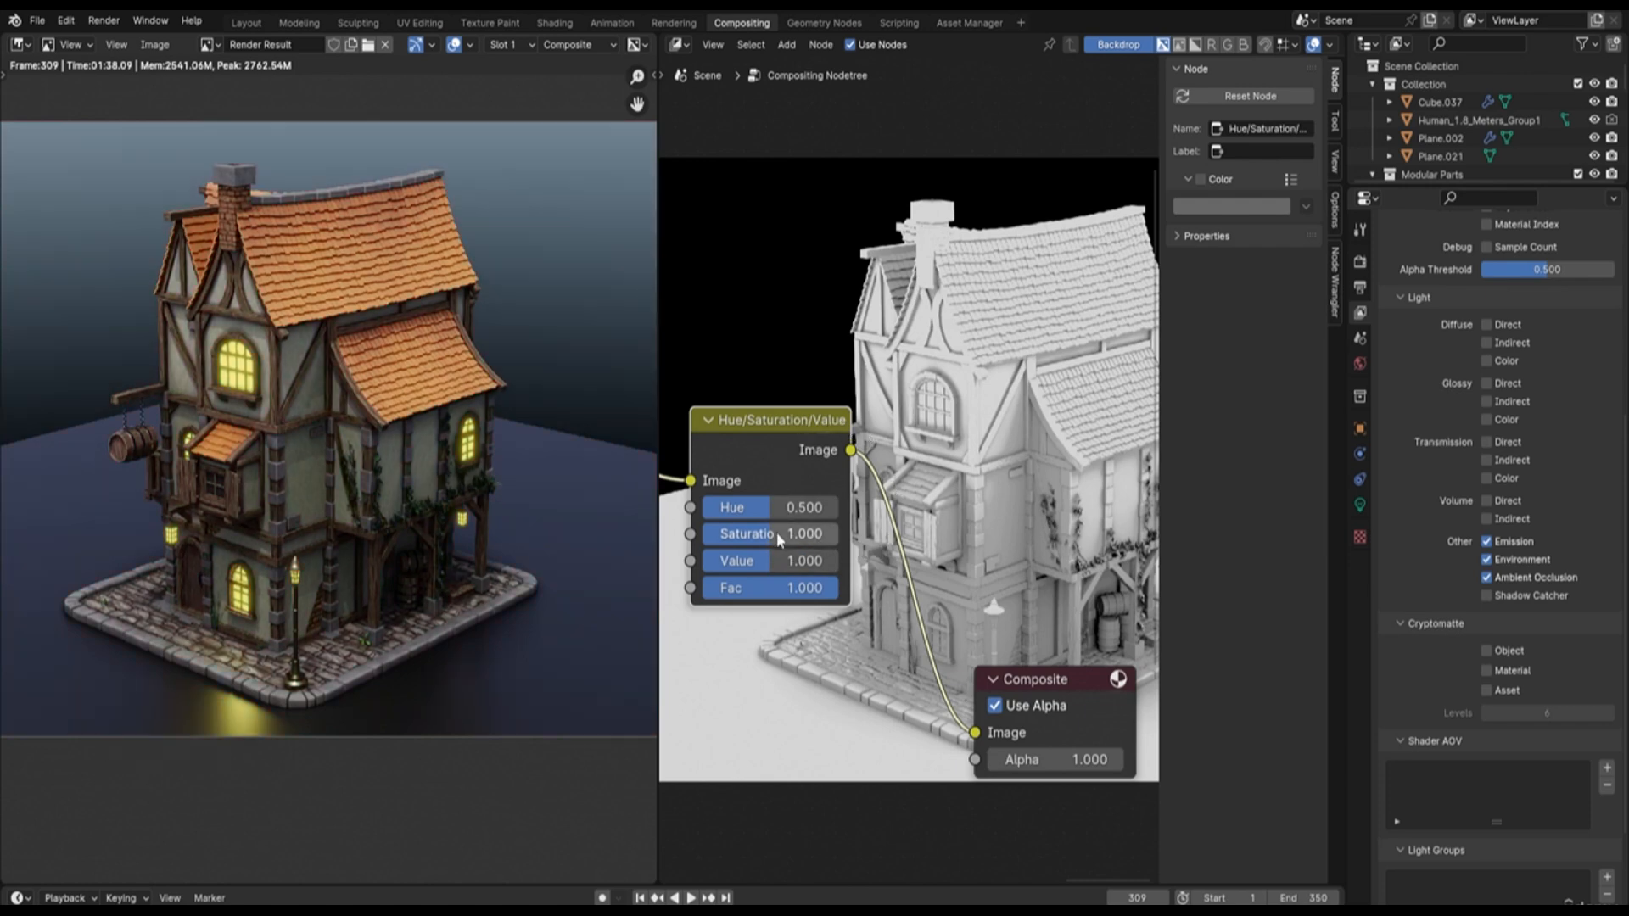
Try a saturation of 1.550 on the Hue/Saturation/Value node before Composite and undo the change
{"action": "left_click_drag", "start_coordinate": [768, 537], "coordinate": [985, 537]}
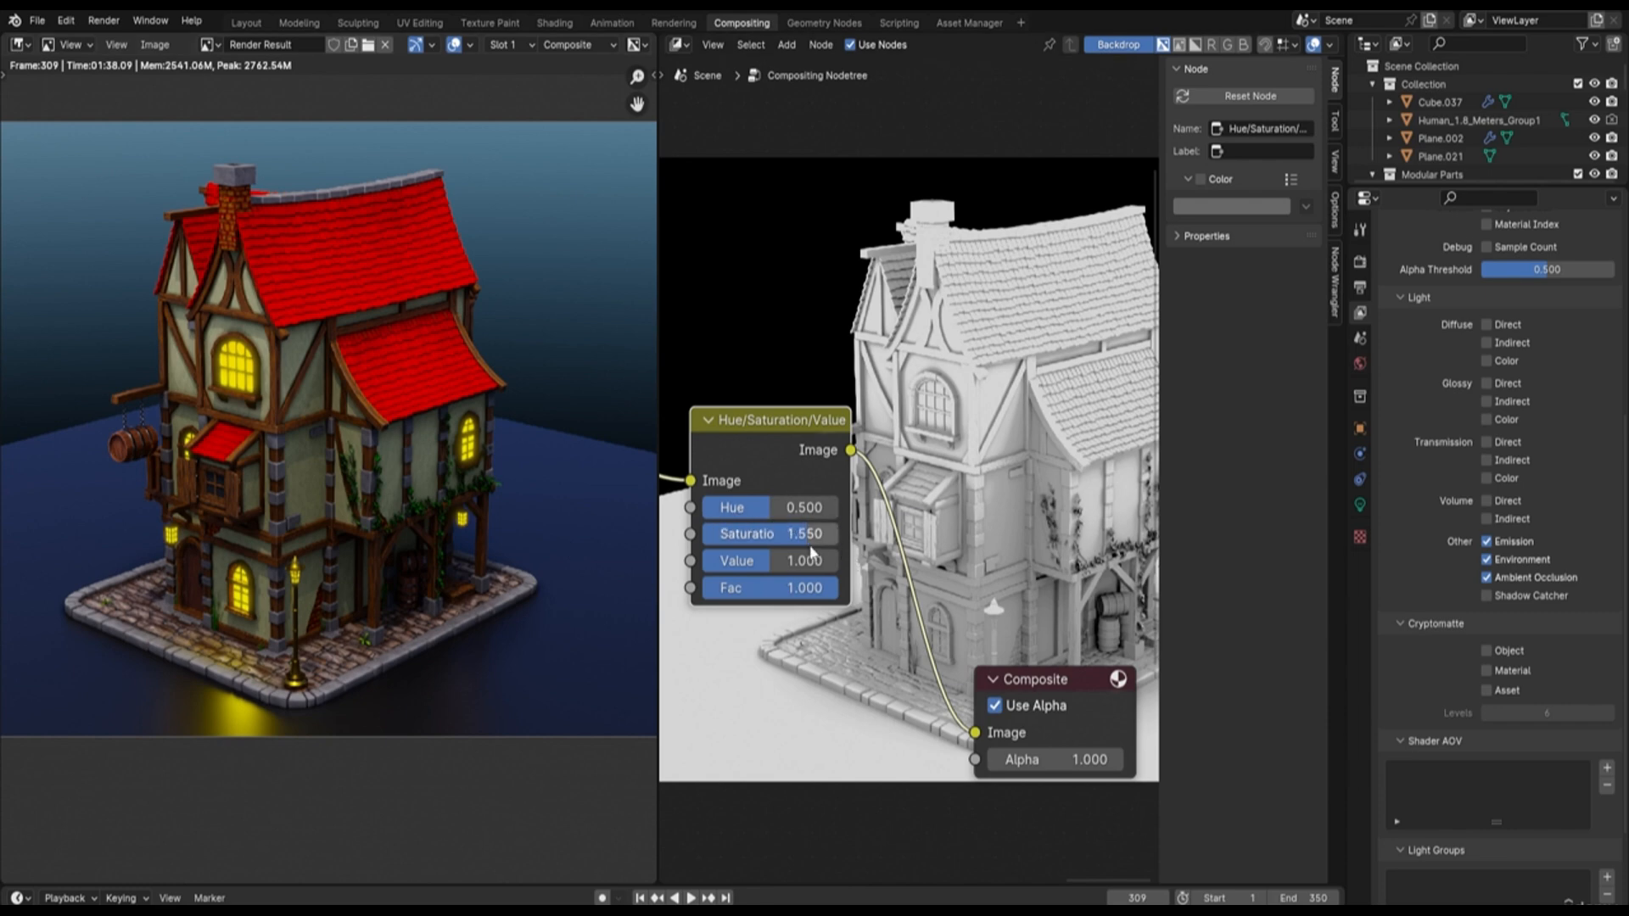
{"action": "key", "text": "ctrl"}
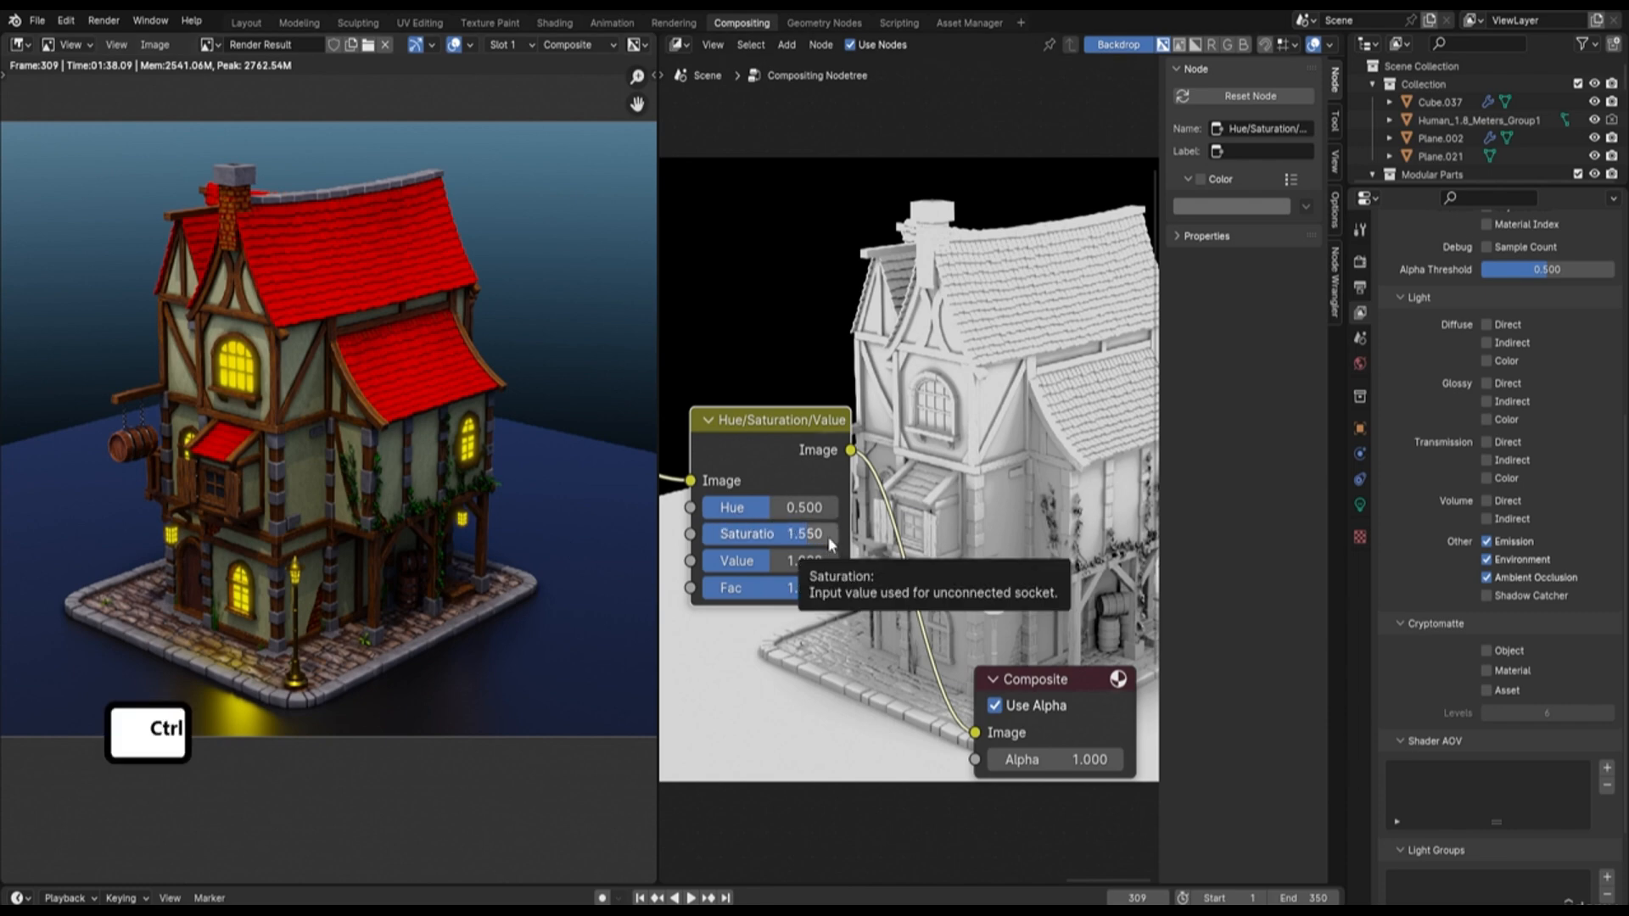
{"action": "key", "text": "ctrl+z"}
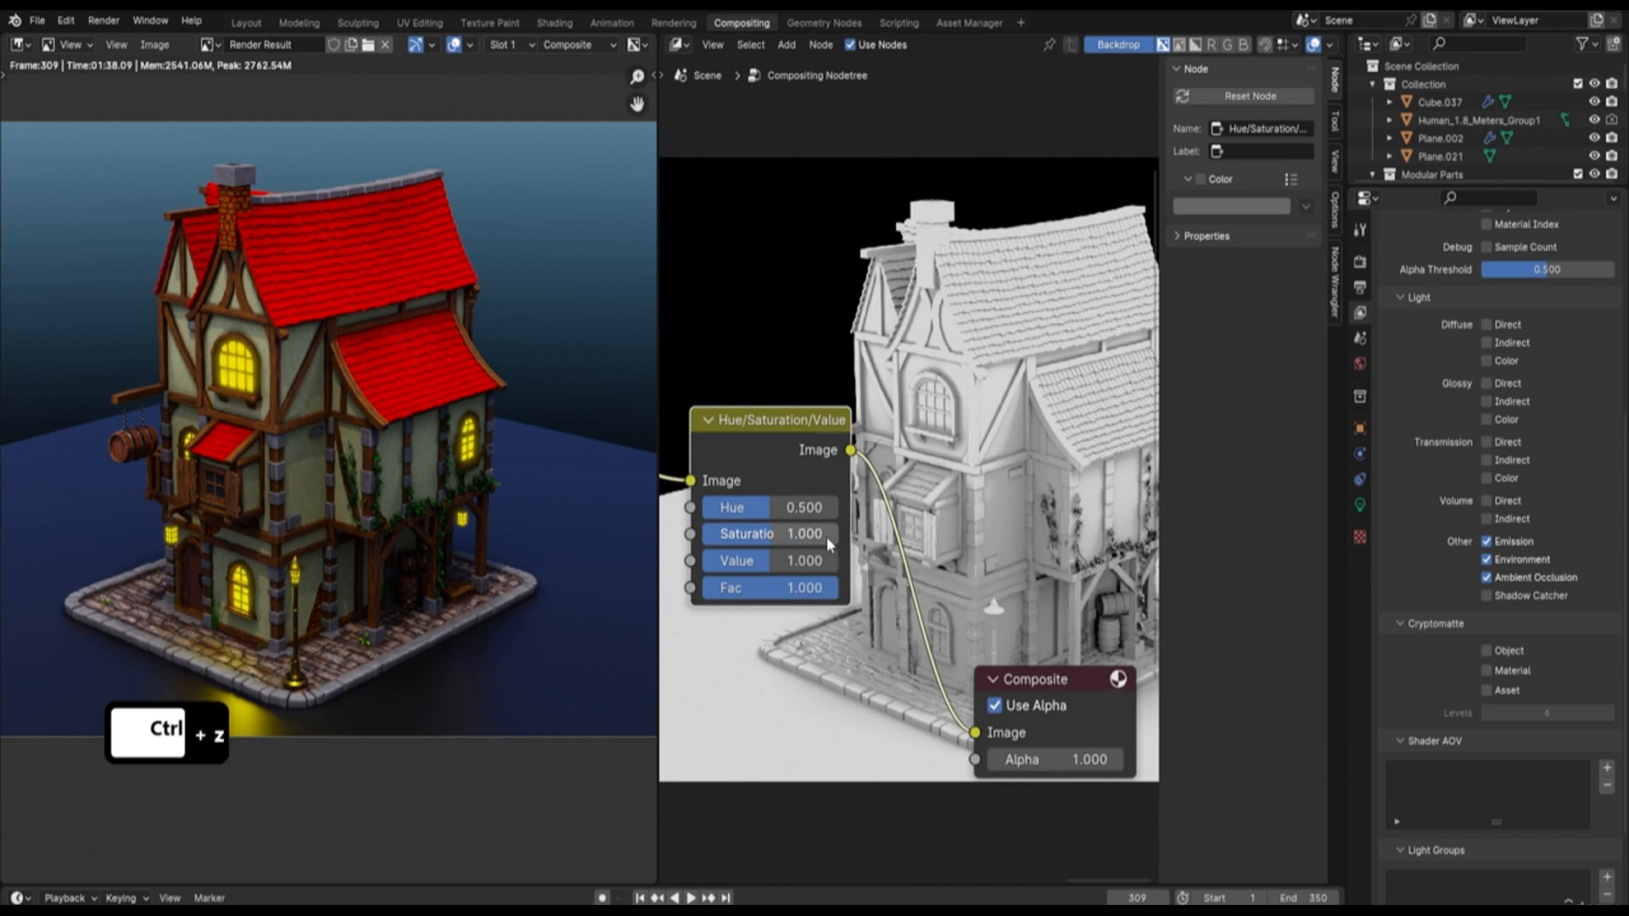
Try a saturation of 1.050 on the Hue/Saturation/Value node before Composite and undo the change
{"action": "left_click", "coordinate": [788, 541]}
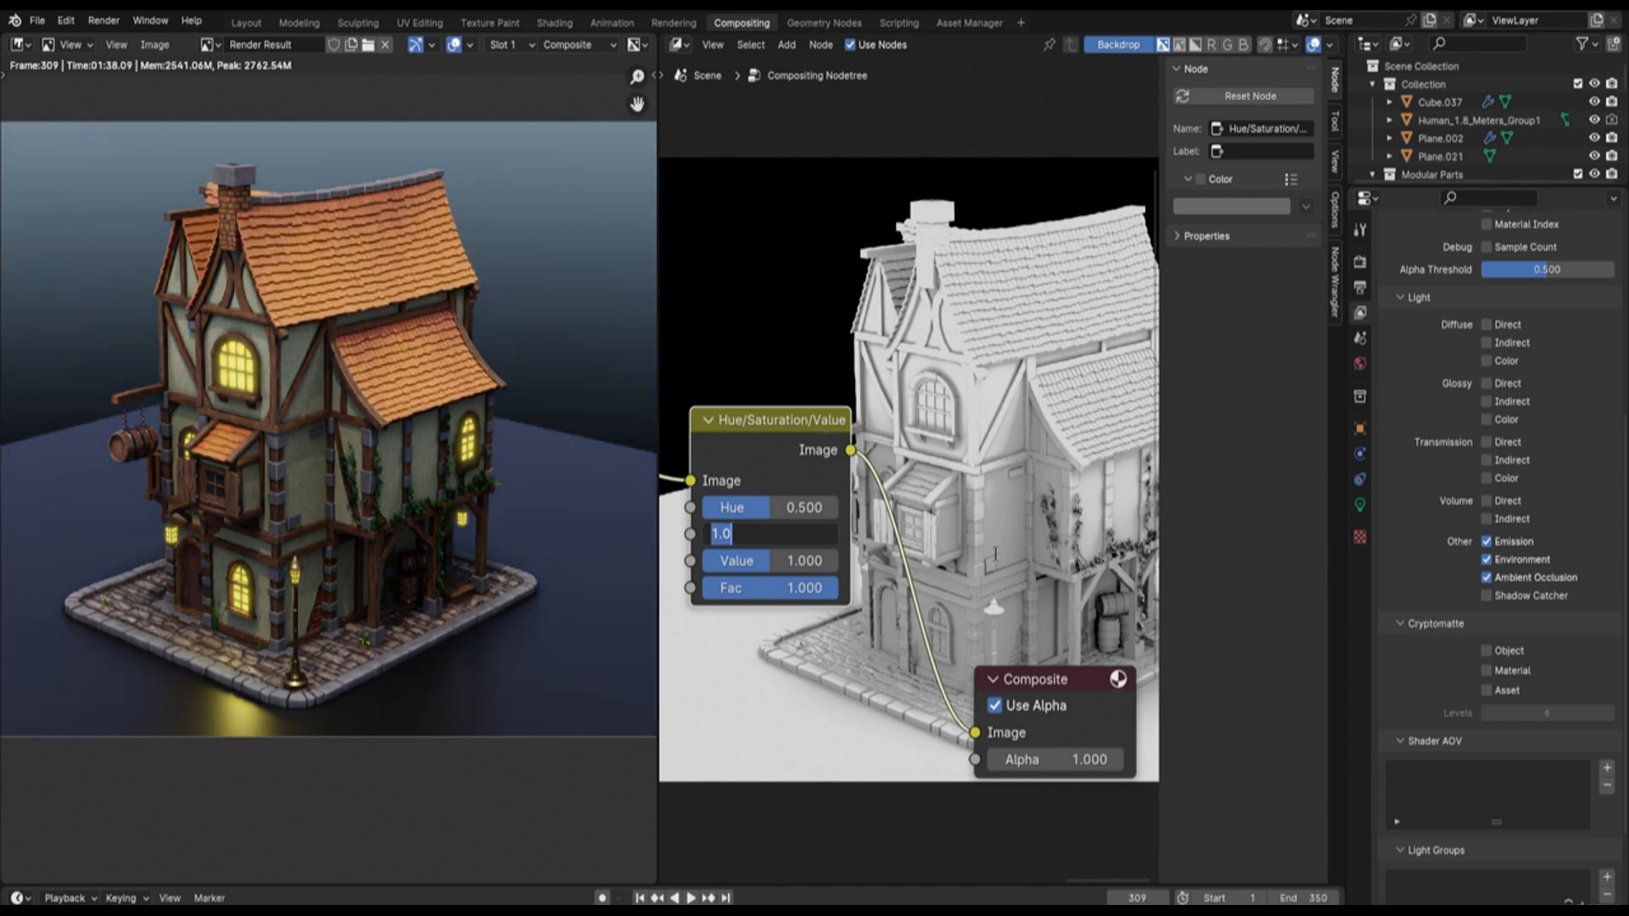
{"action": "type", "text": "1.0"}
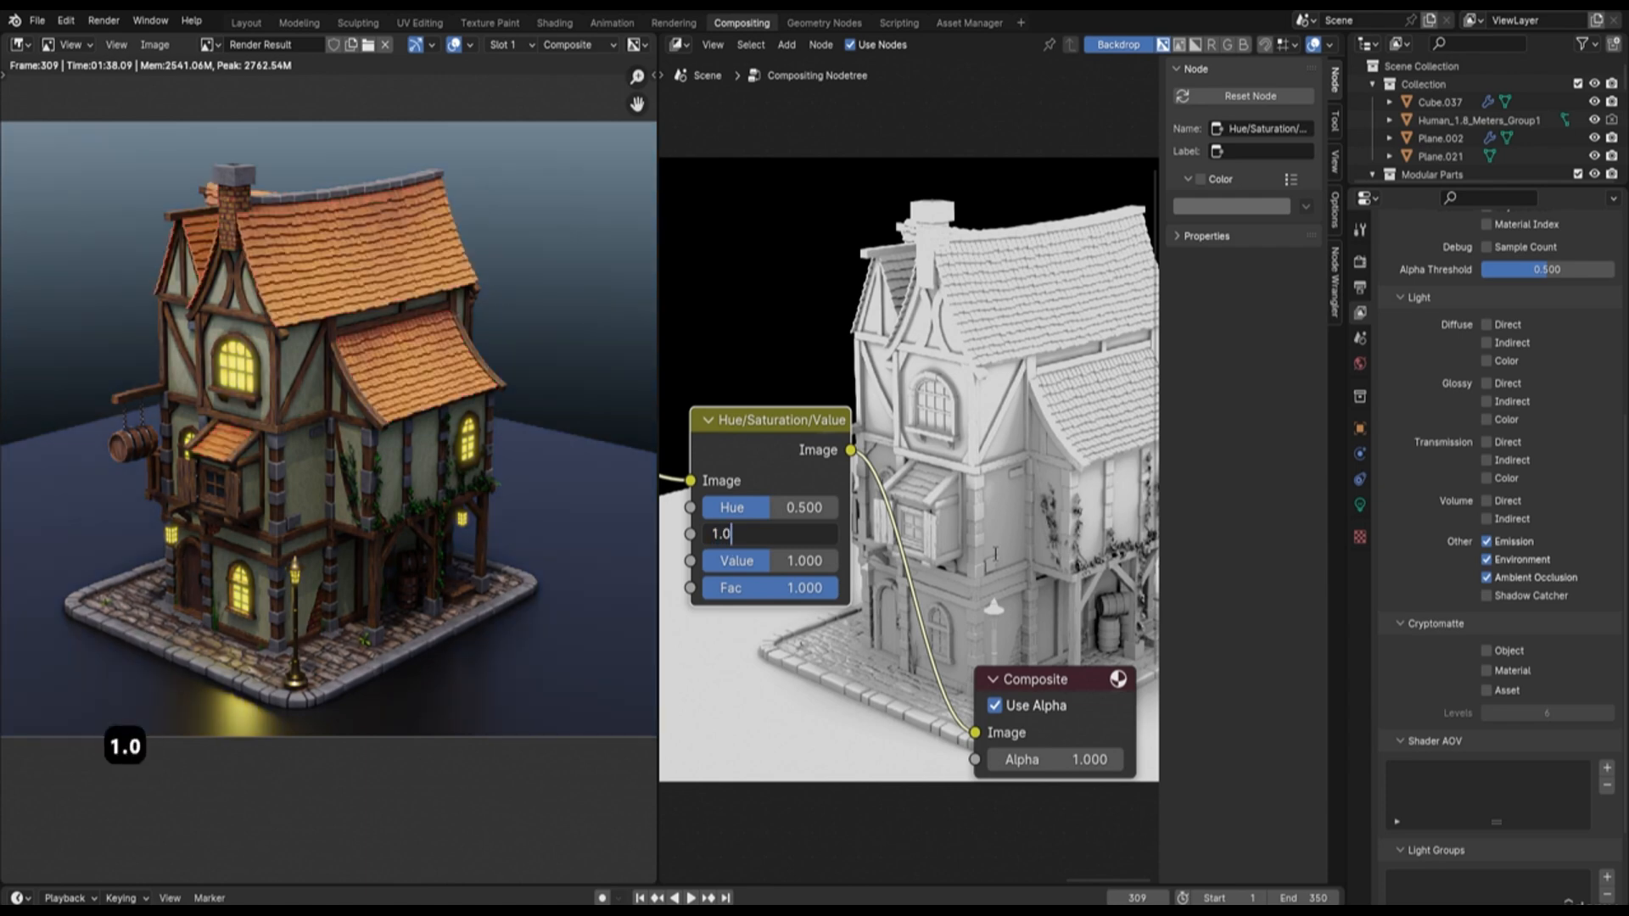
{"action": "type", "text": "50"}
{"action": "key", "text": "Return"}
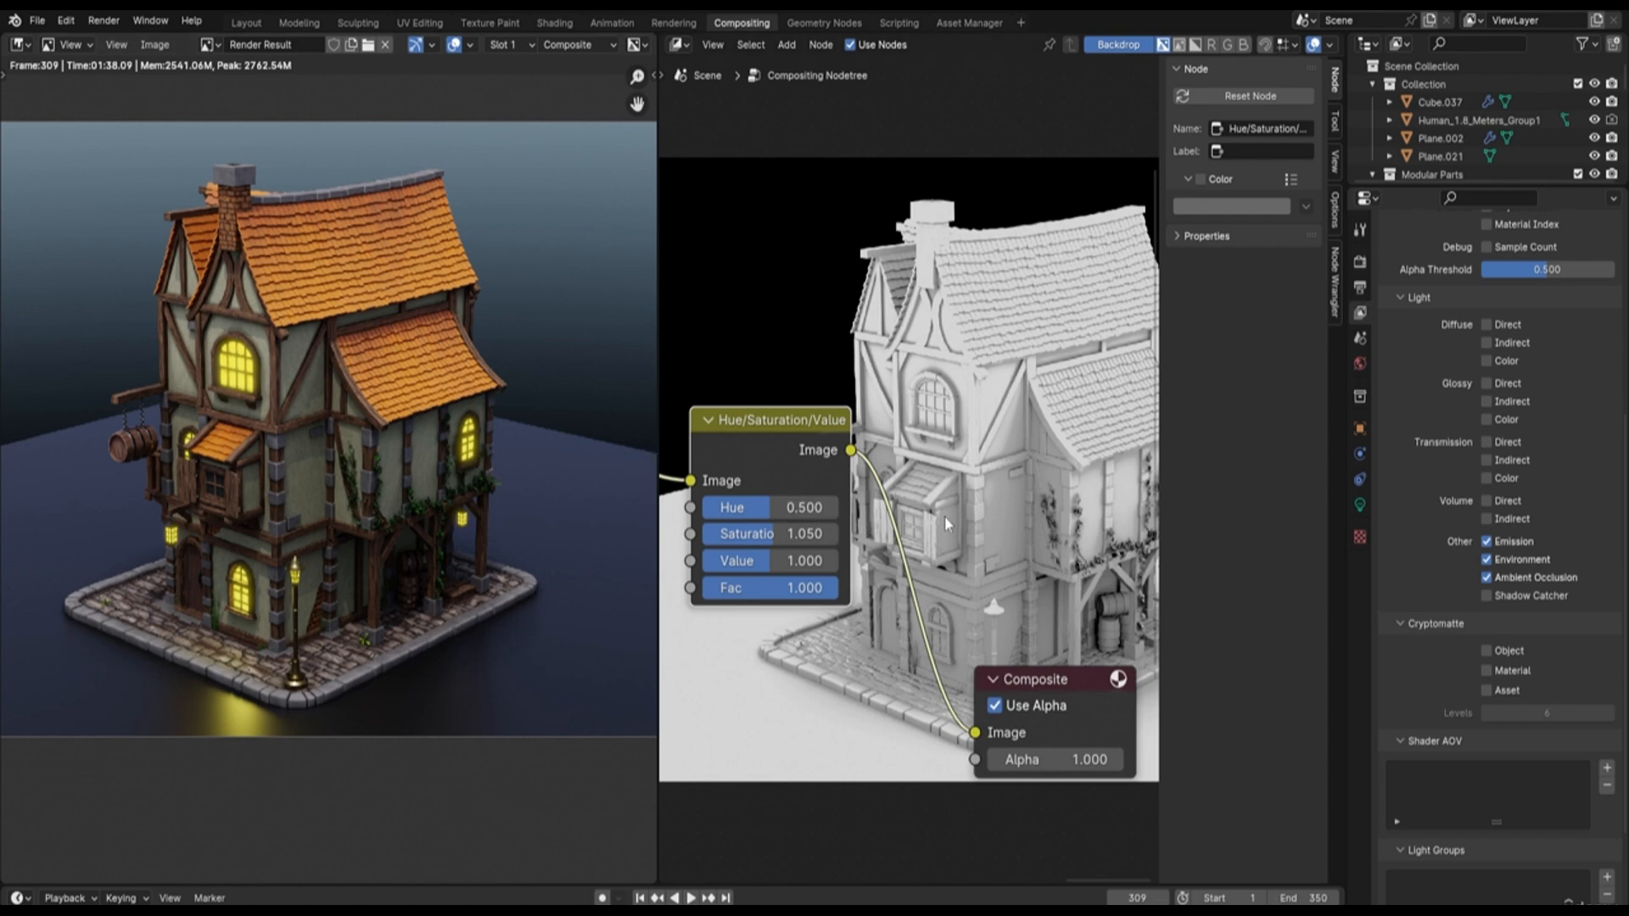
{"action": "key", "text": "ctrl"}
{"action": "key", "text": "ctrl+z"}
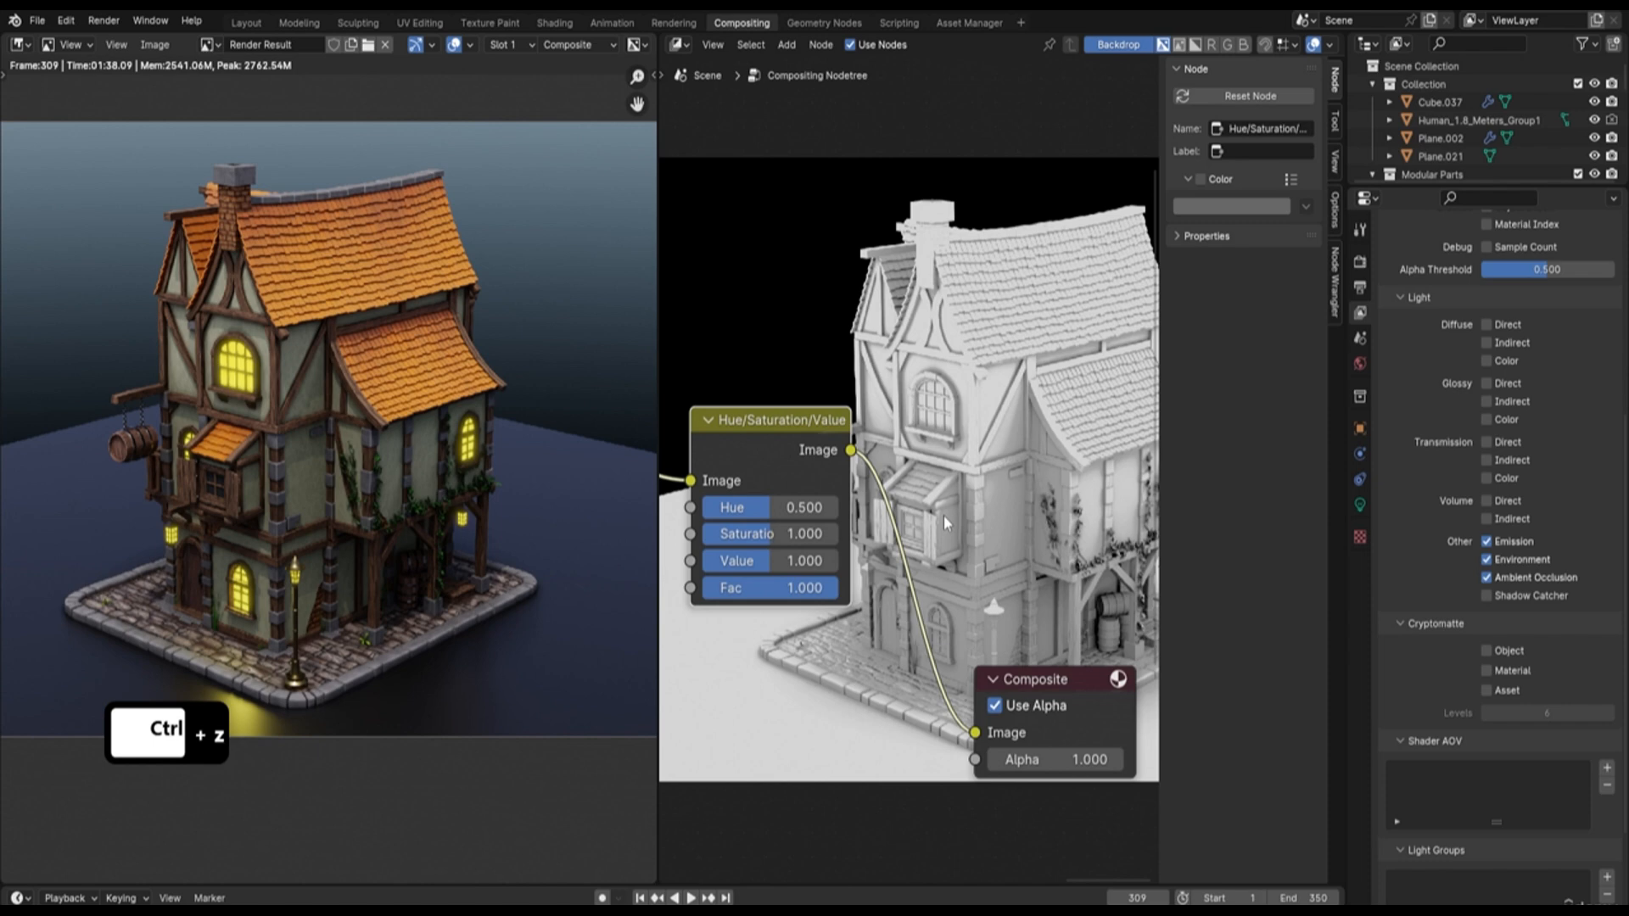
Set the saturation of the Hue/Saturation/Value node before Composite to 0.9
{"action": "left_click", "coordinate": [802, 537]}
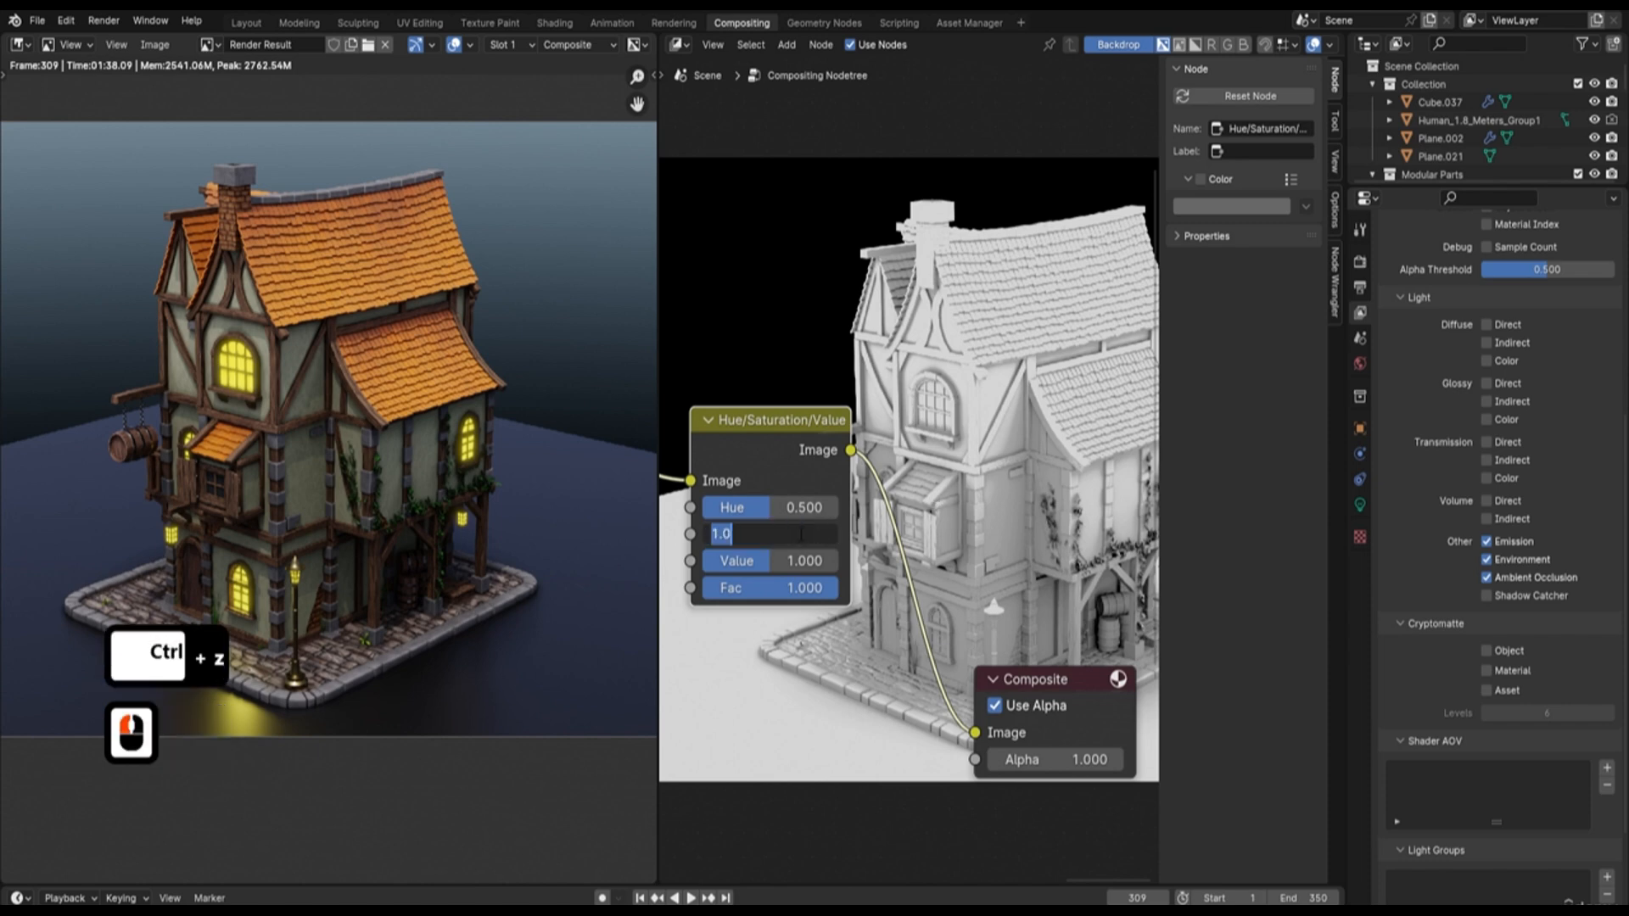
{"action": "type", "text": "0."}
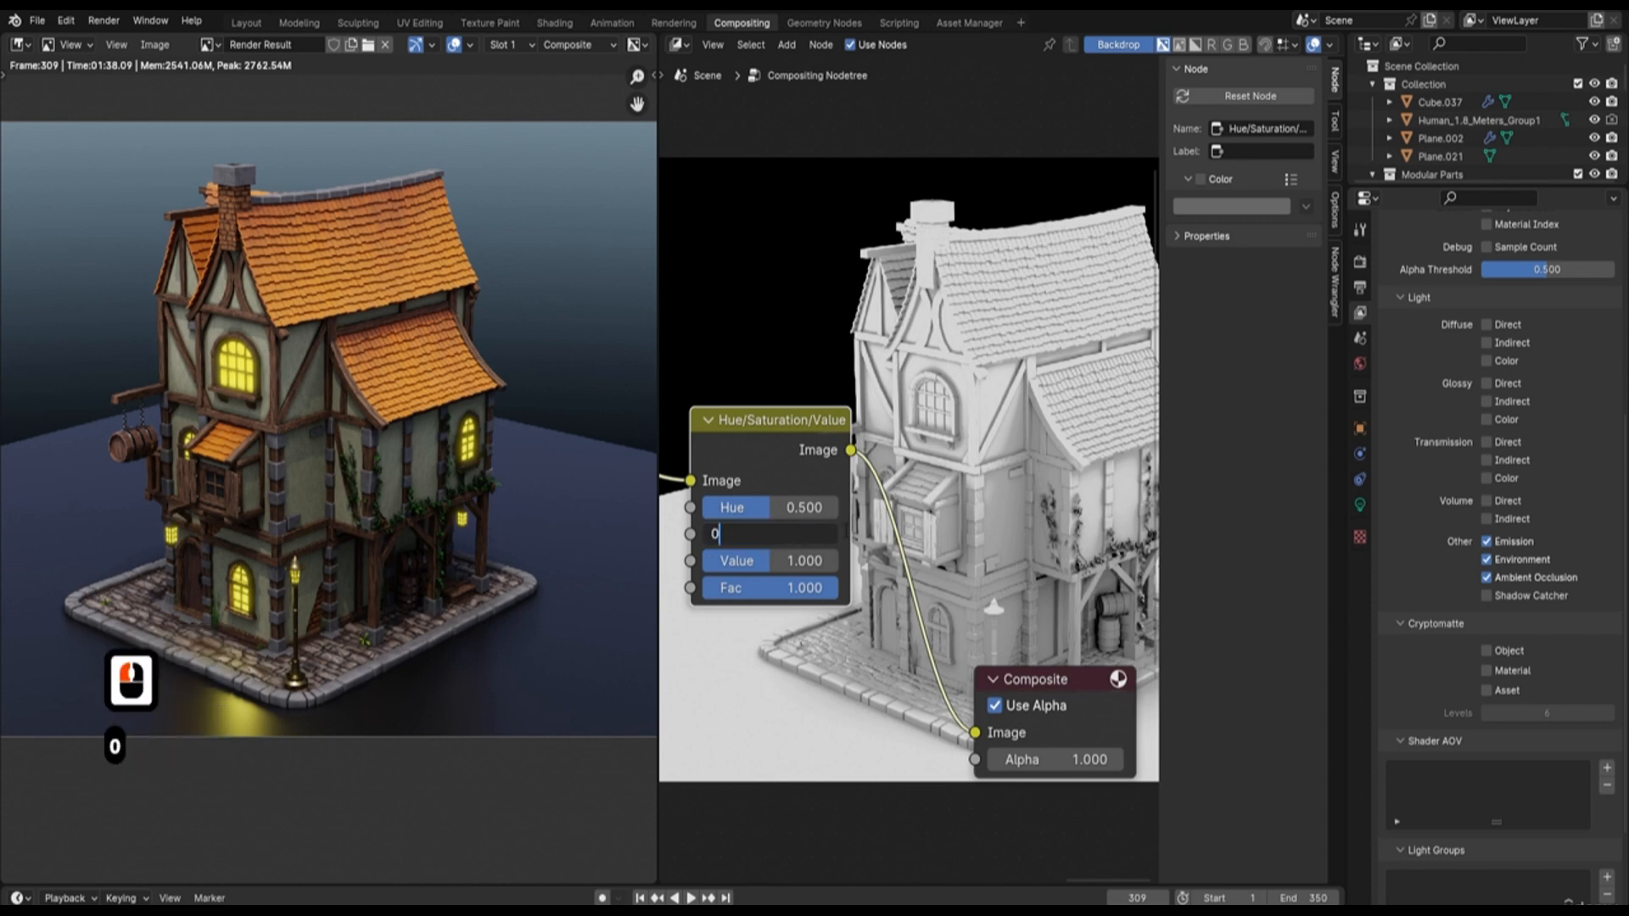
{"action": "type", "text": "9"}
{"action": "key", "text": "Return"}
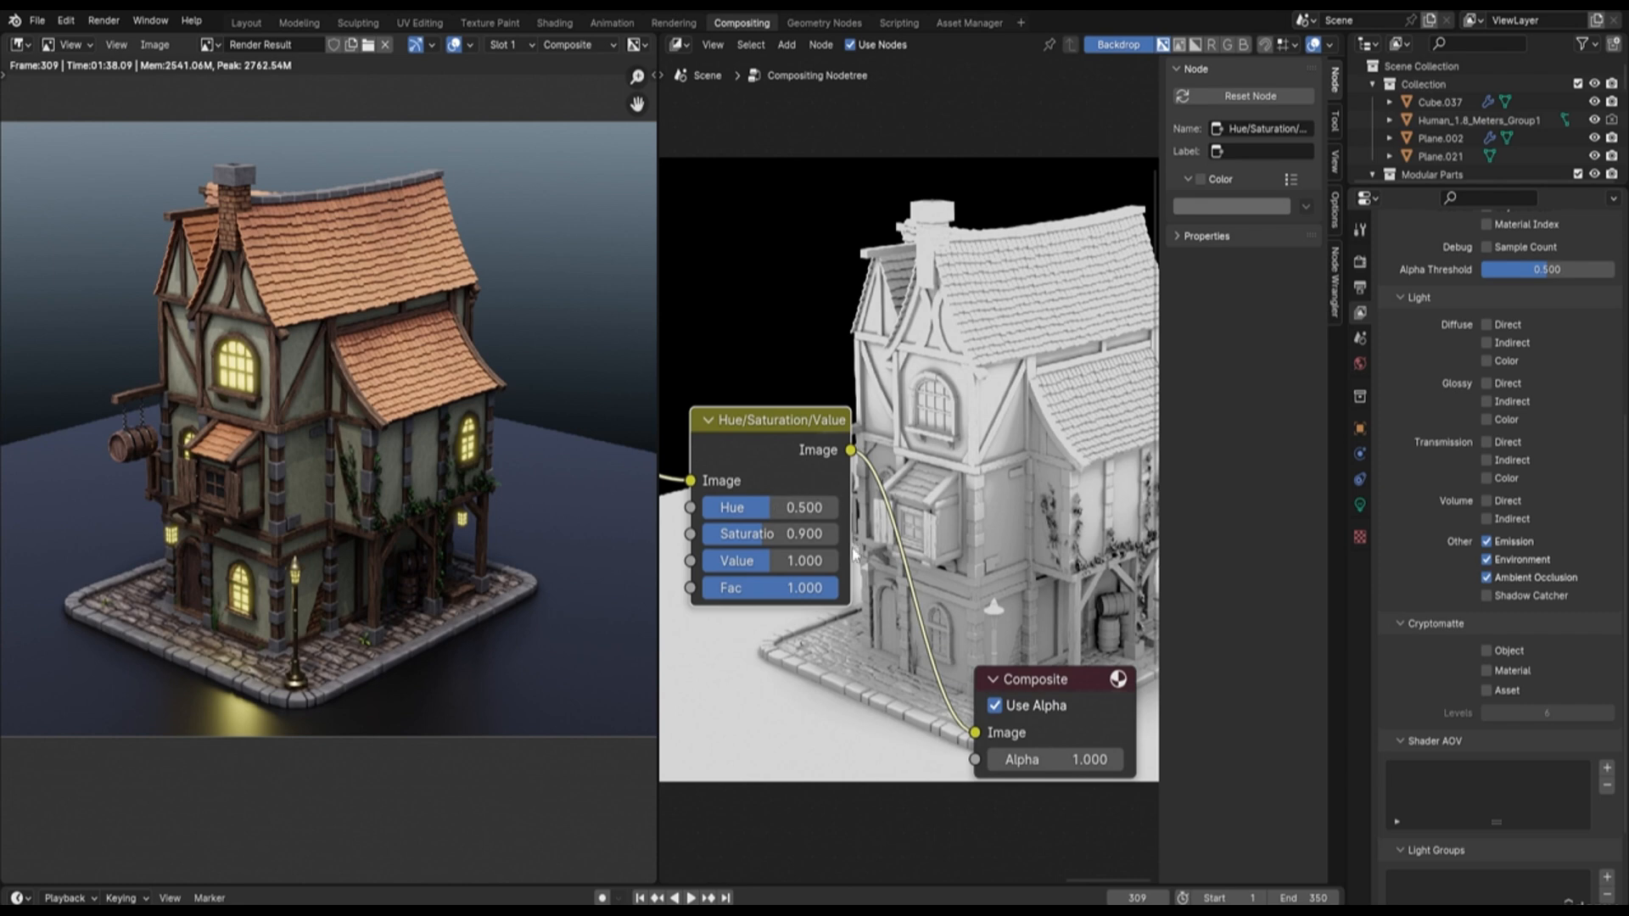
Set the saturation of the Hue/Saturation/Value node before Composite to 0.950
{"action": "left_click", "coordinate": [794, 533]}
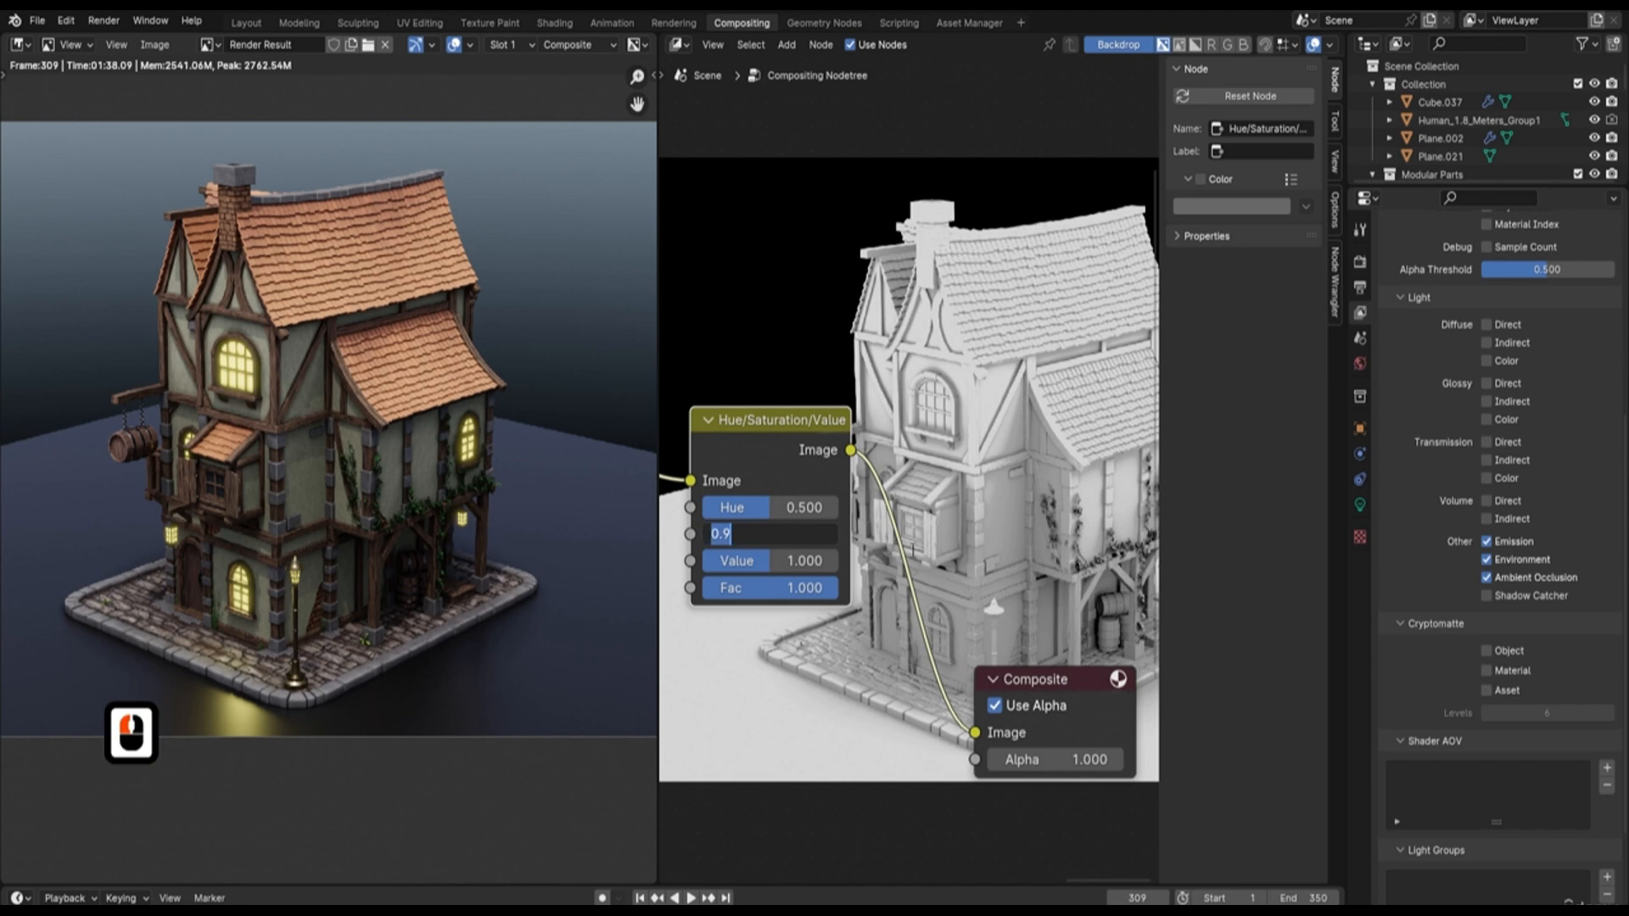
{"action": "type", "text": "0."}
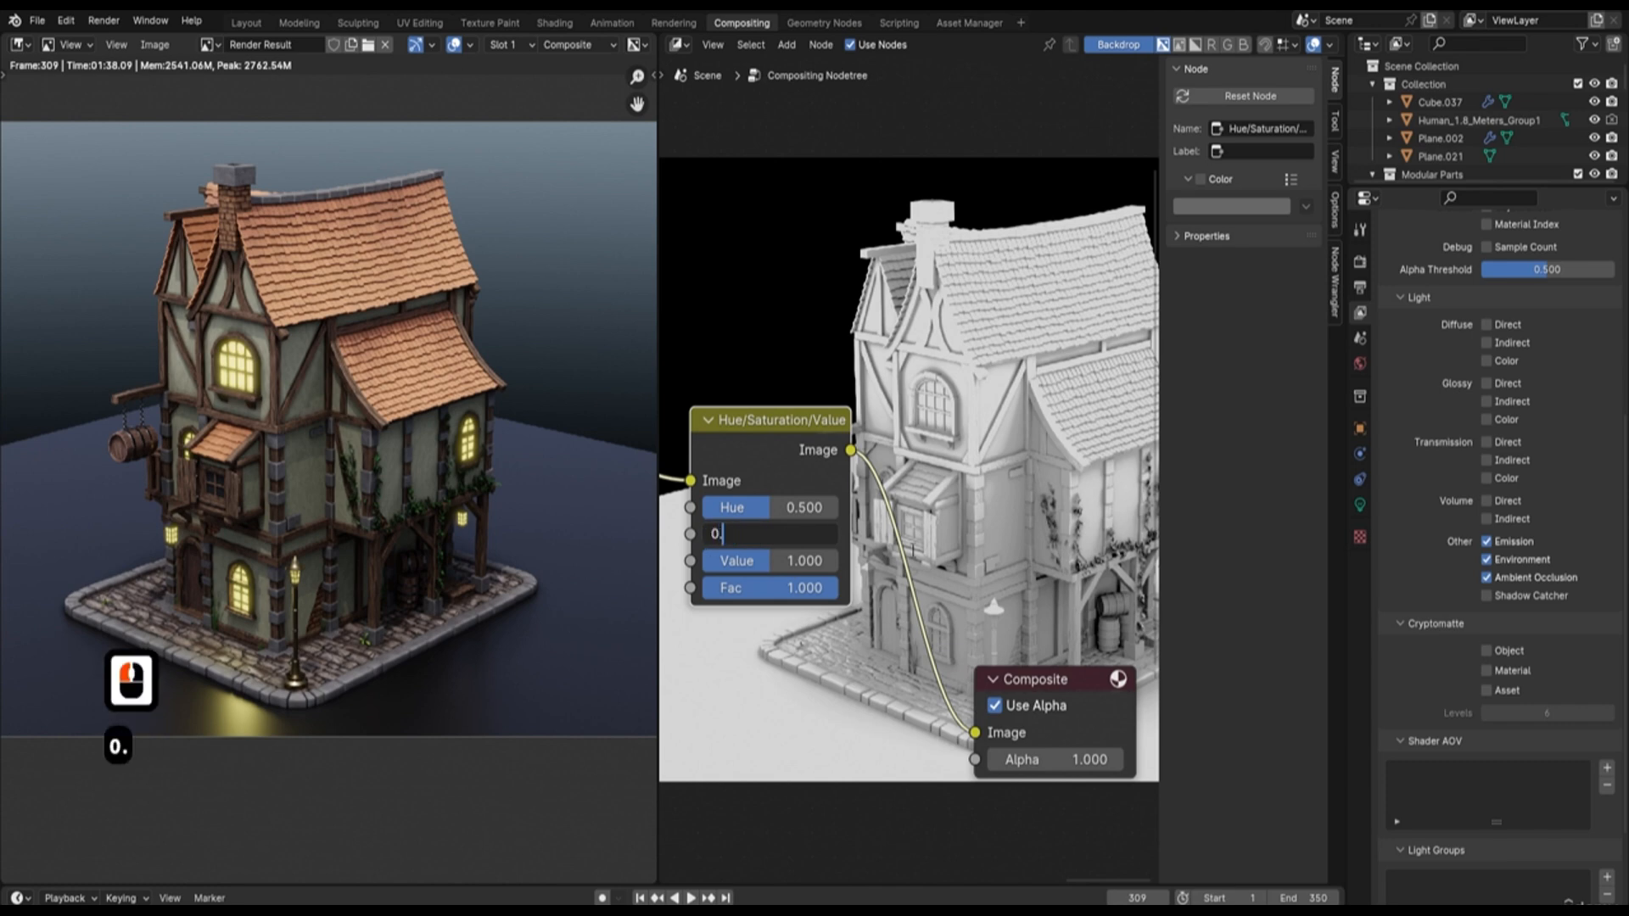
{"action": "type", "text": "950"}
{"action": "key", "text": "Return"}
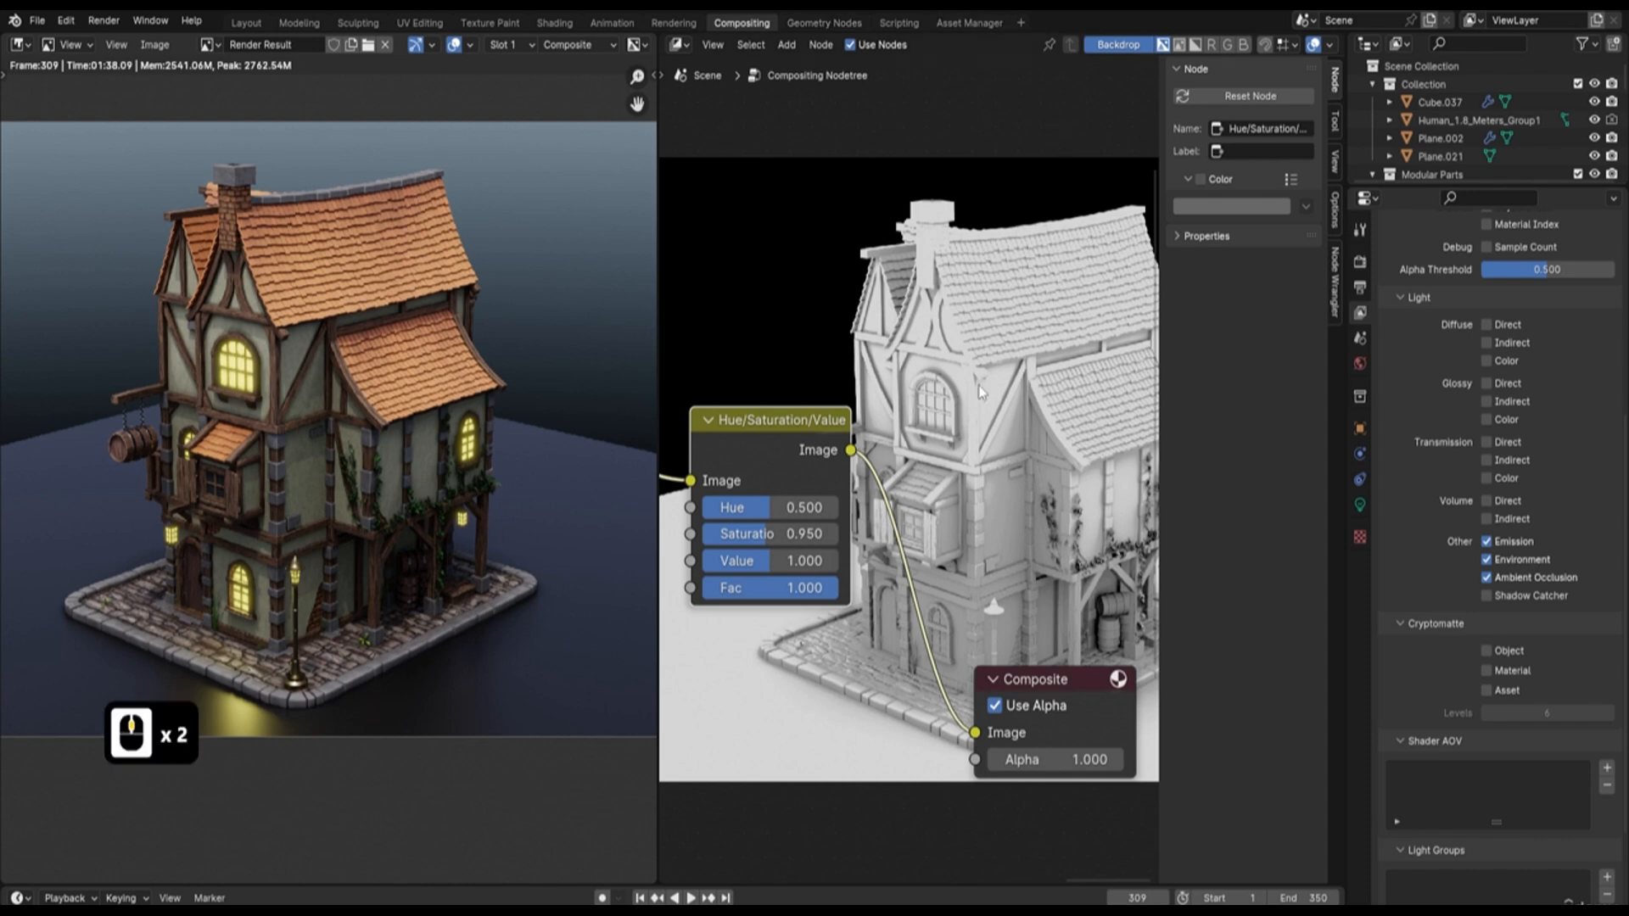
Move the Composite node further right, away from the Hue/Saturation/Value node, and save the file
{"action": "scroll", "coordinate": [942, 466], "scroll_direction": "down", "scroll_amount": 2}
{"action": "middle_click_drag", "start_coordinate": [976, 420], "coordinate": [868, 405]}
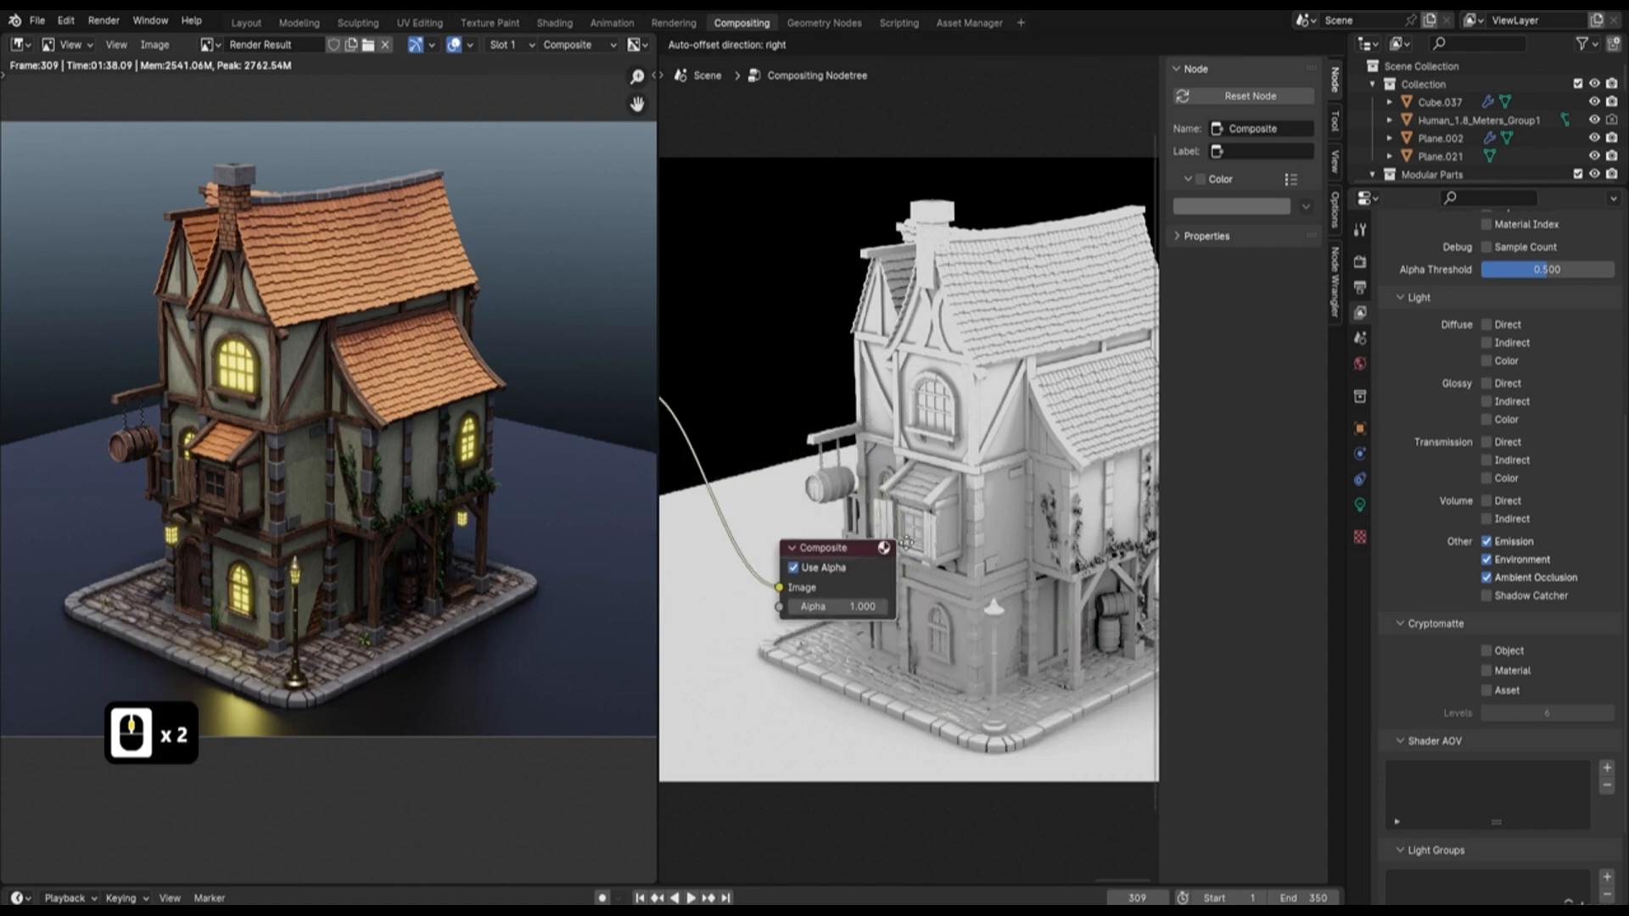
{"action": "left_click_drag", "start_coordinate": [799, 562], "coordinate": [1057, 540]}
{"action": "mouse_move", "coordinate": [854, 400]}
{"action": "middle_mouse_down"}
{"action": "mouse_move", "coordinate": [976, 458]}
{"action": "mouse_move", "coordinate": [874, 398]}
{"action": "middle_mouse_up"}
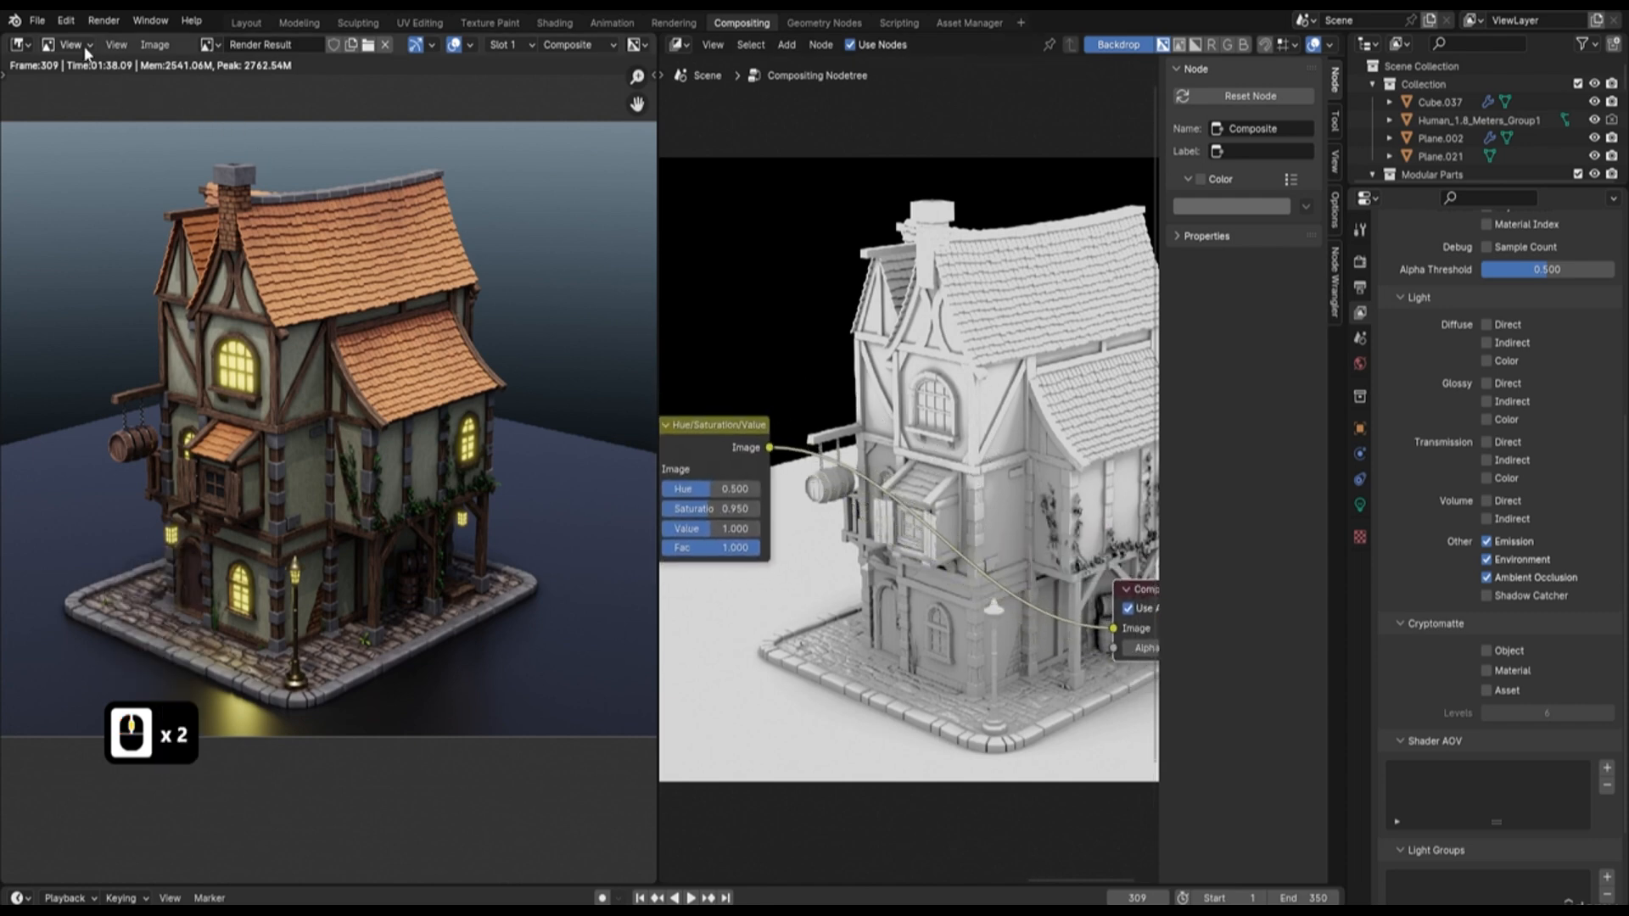
{"action": "left_click", "coordinate": [38, 20]}
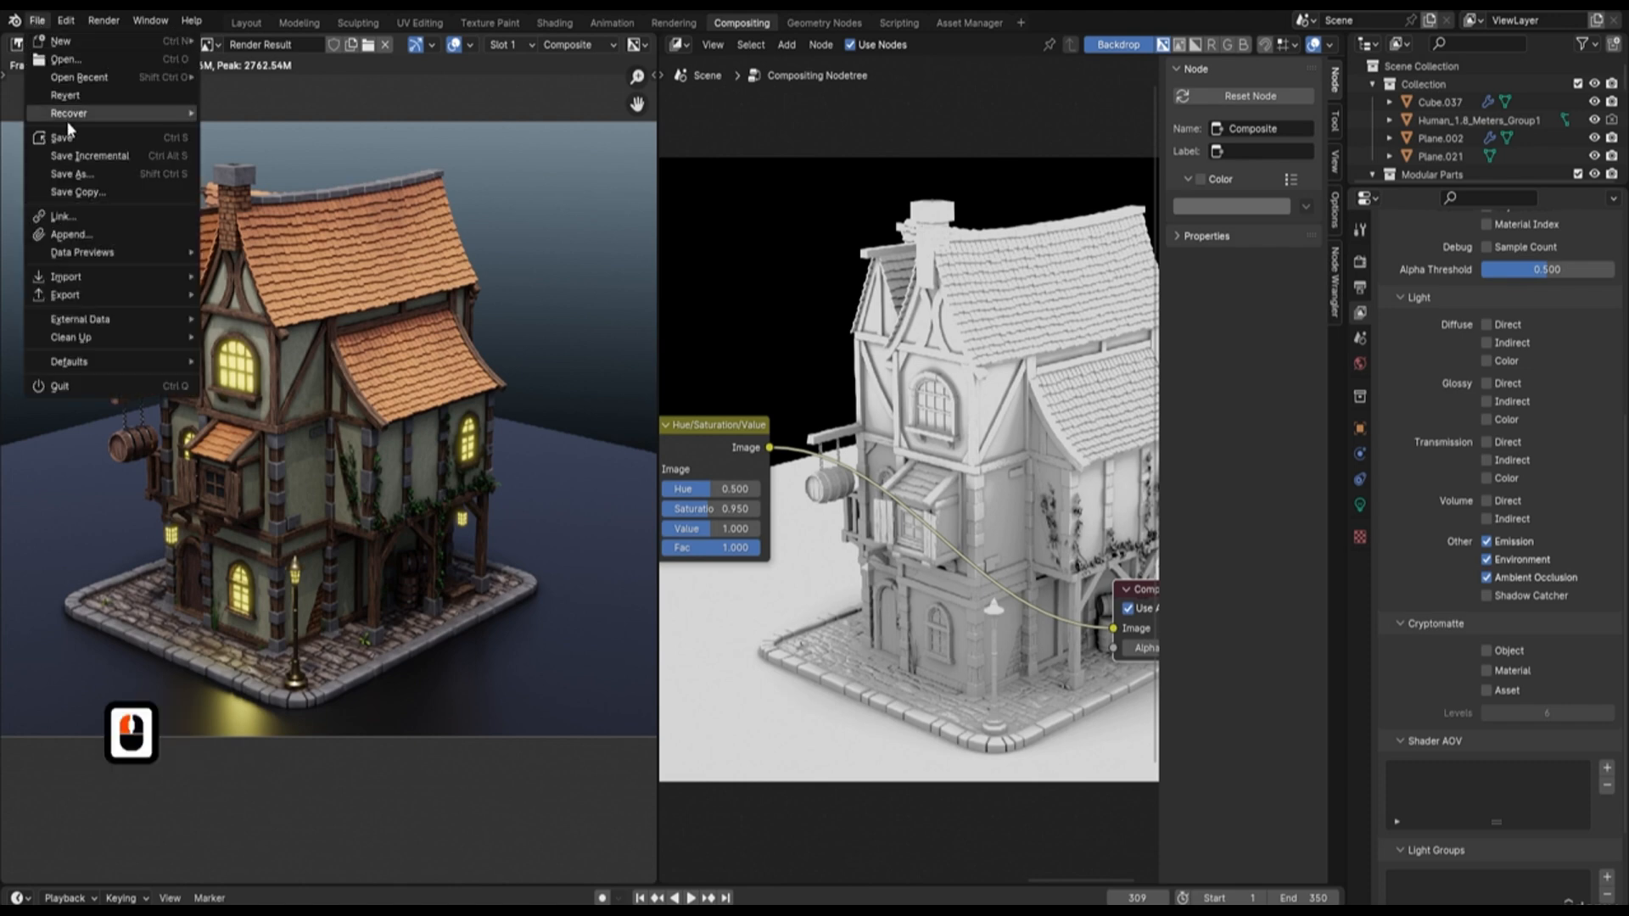
{"action": "left_click", "coordinate": [77, 141]}
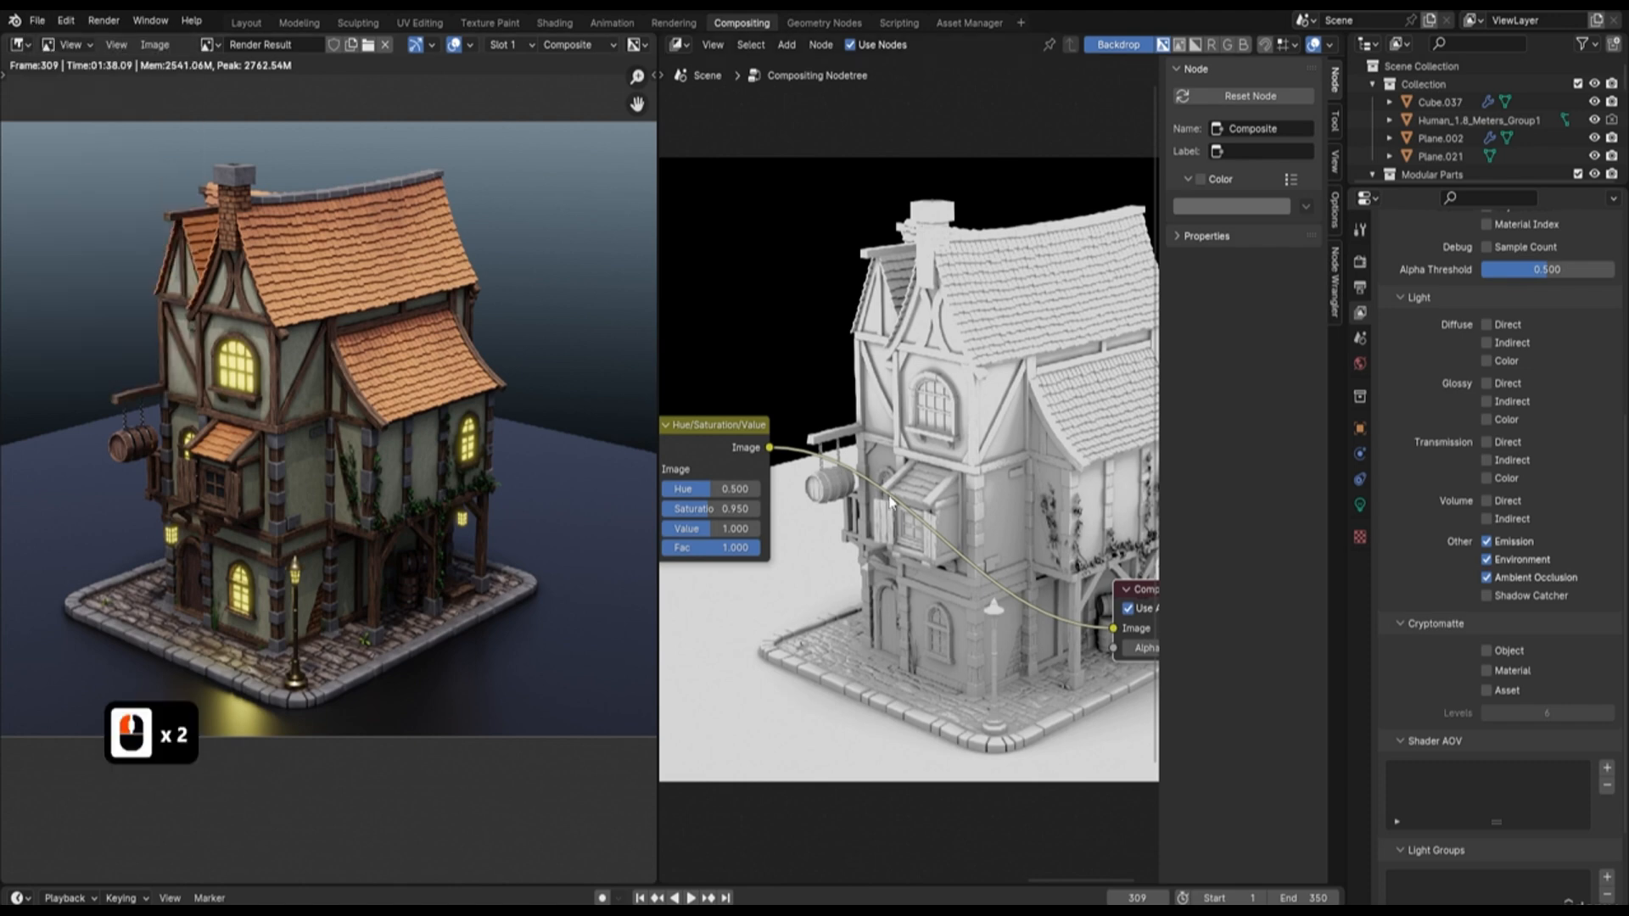
Insert a Color Balance node on the link between the Hue/Saturation/Value node and the Composite node
{"action": "key", "text": "shift"}
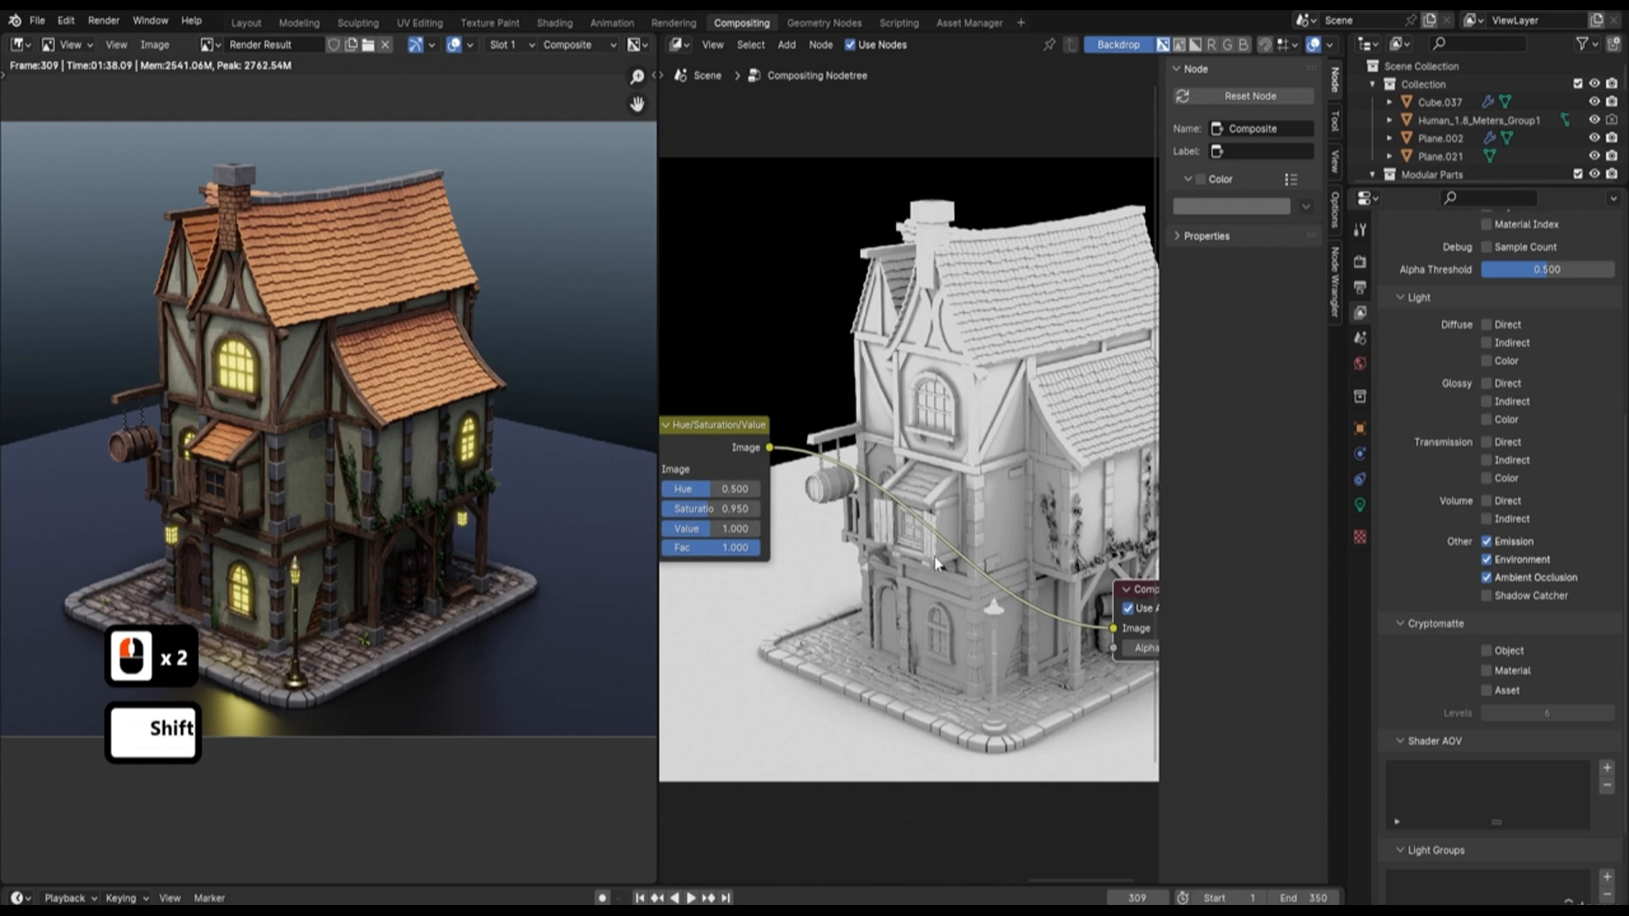
{"action": "key", "text": "shift+a"}
{"action": "left_click", "coordinate": [906, 557]}
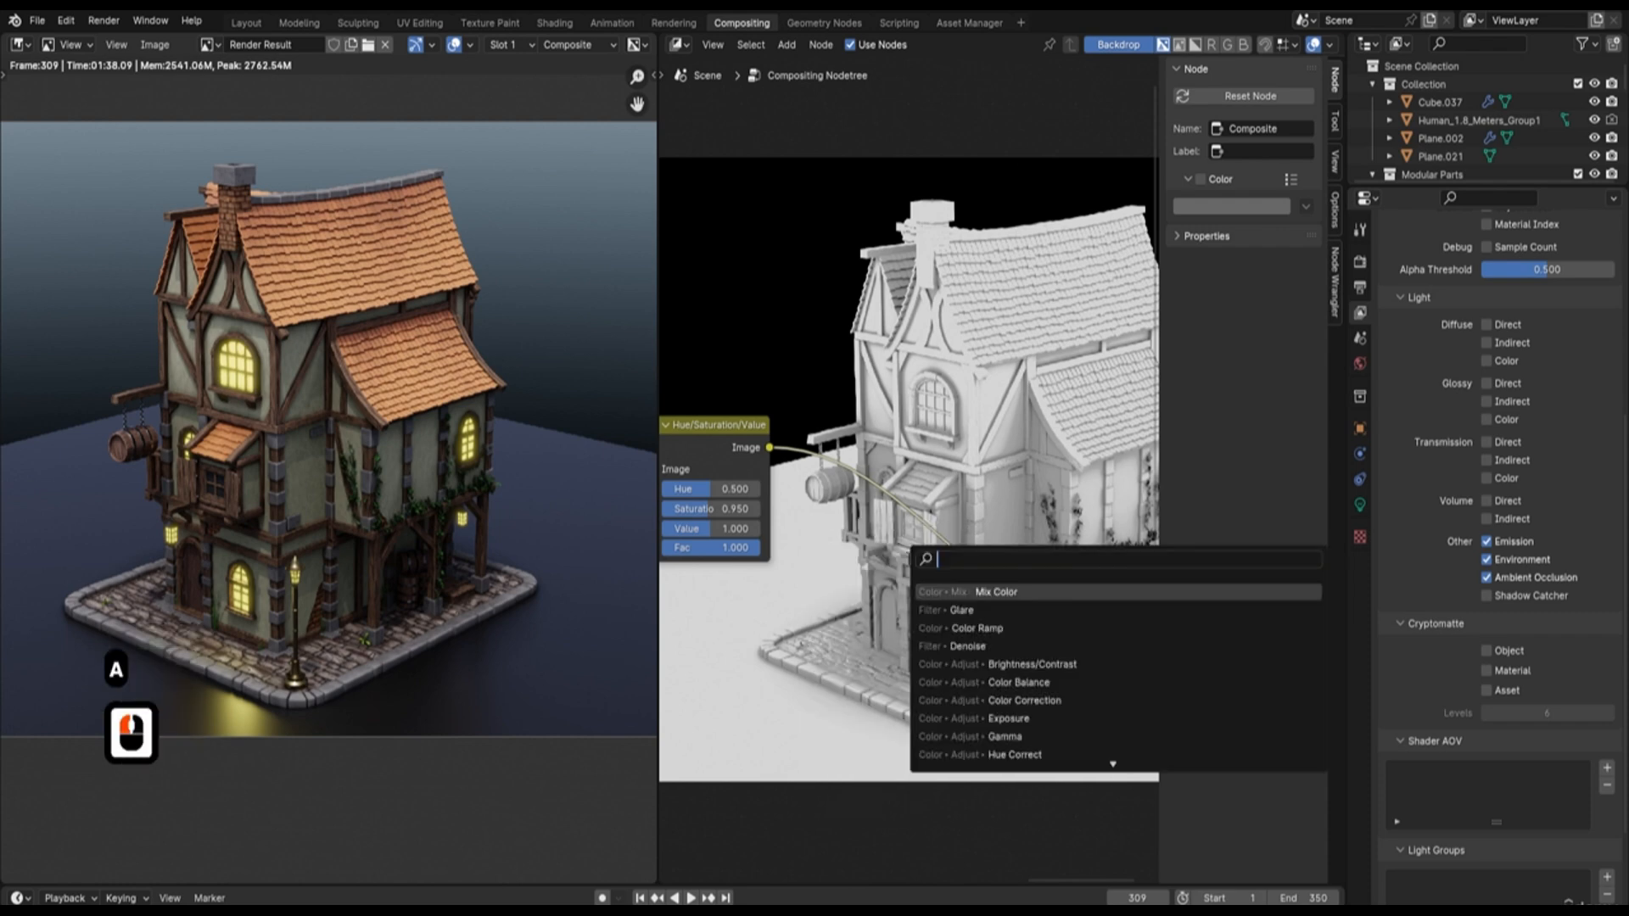
{"action": "type", "text": "colo"}
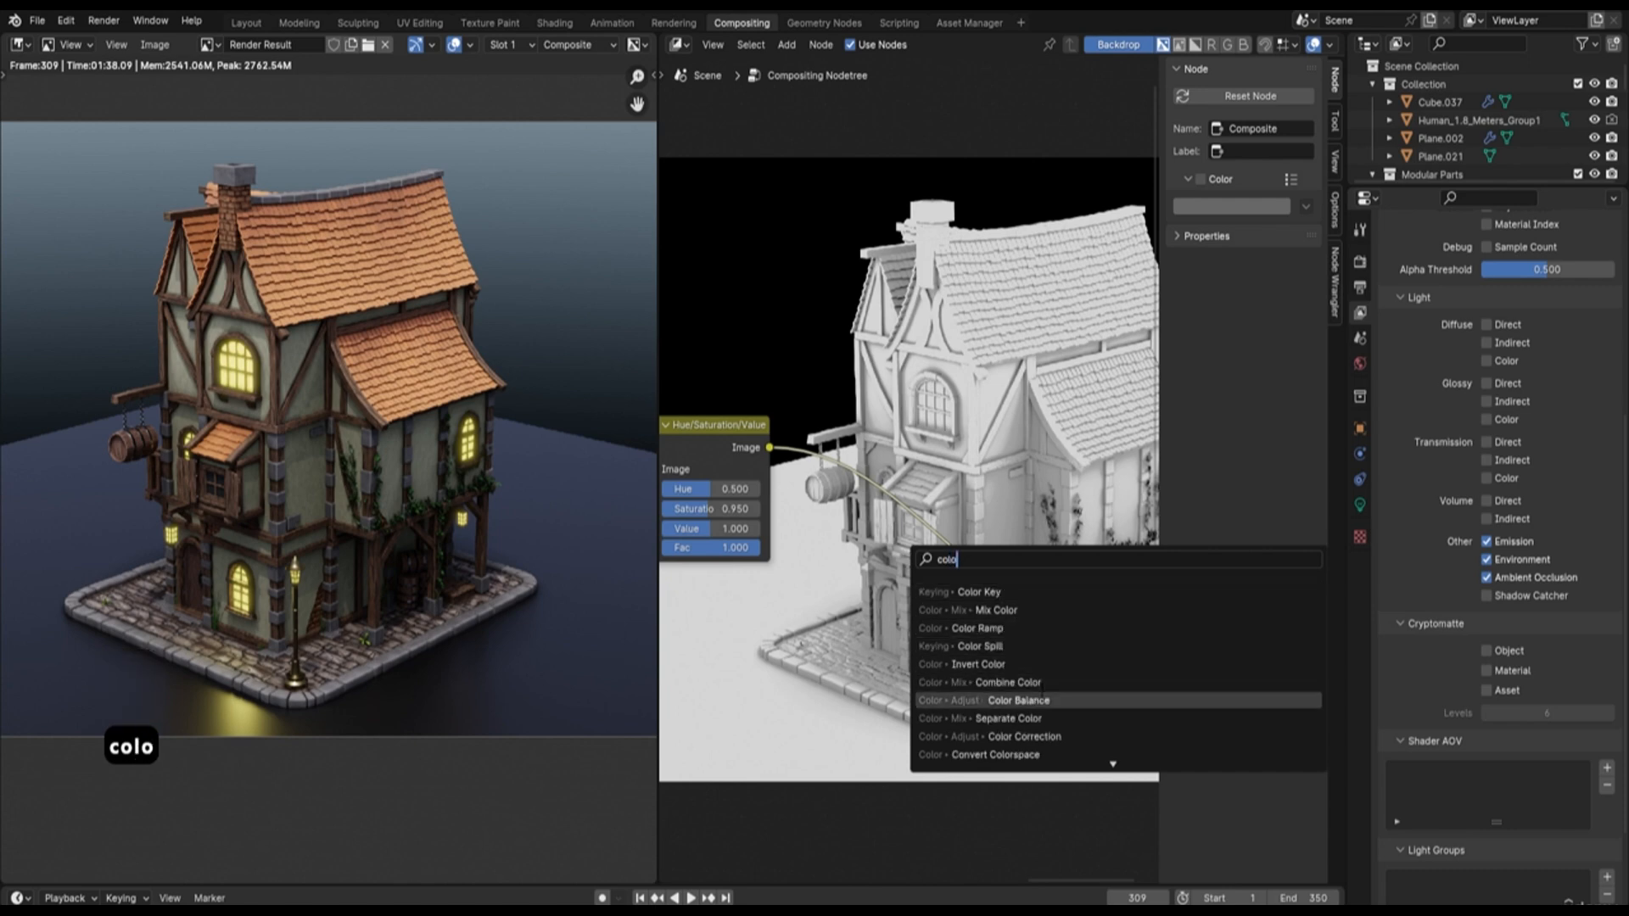
{"action": "left_click", "coordinate": [1022, 700]}
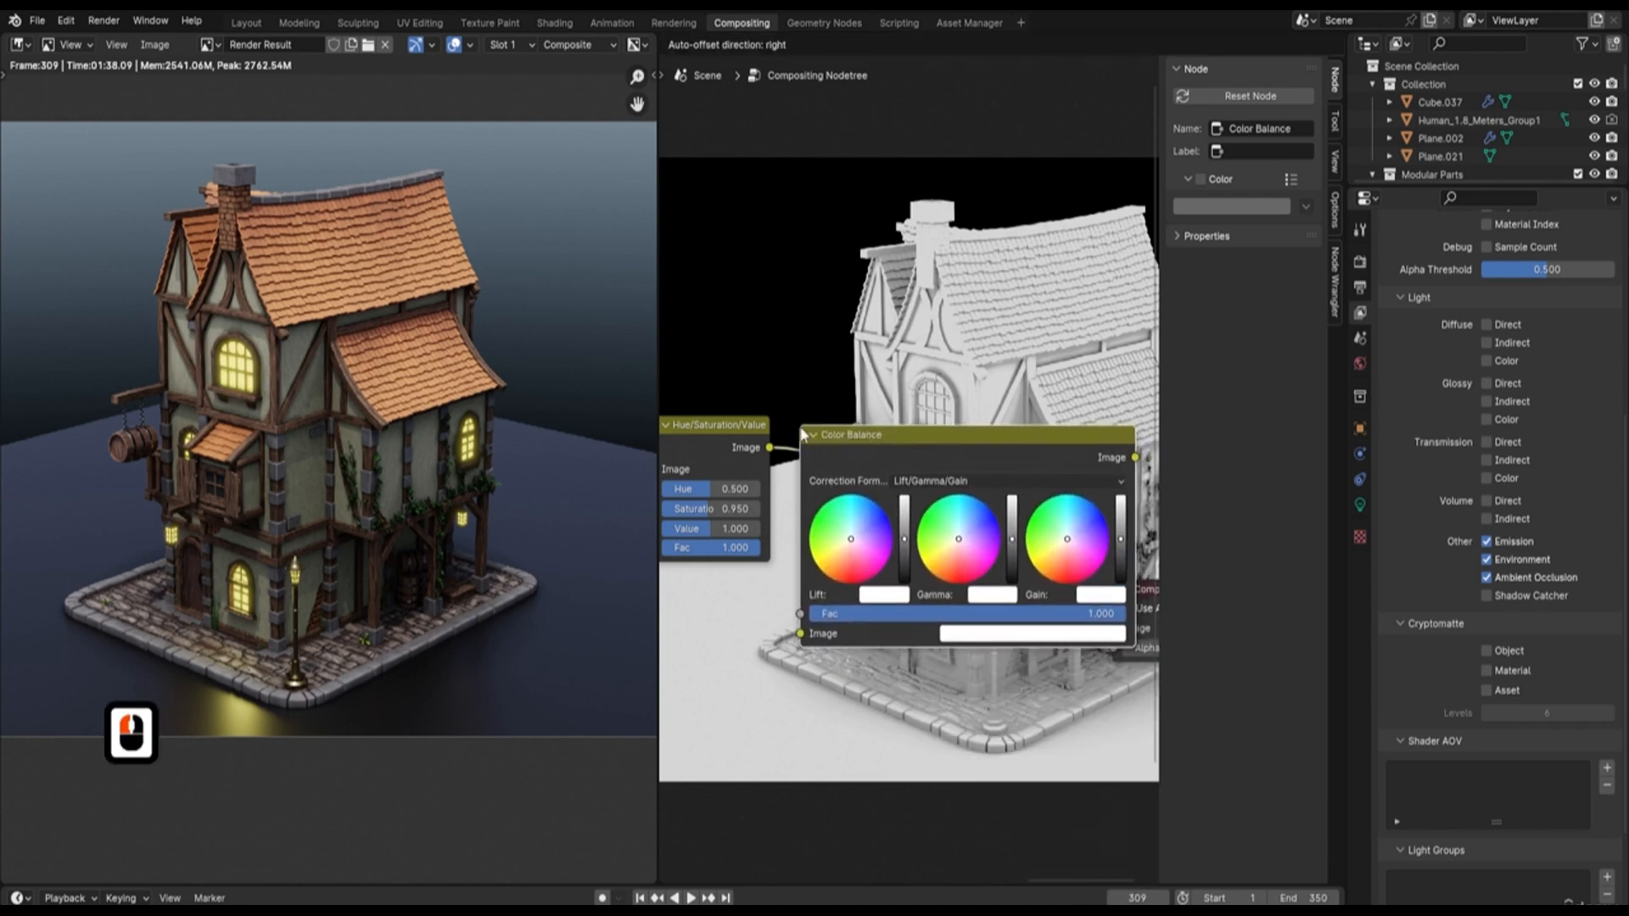
{"action": "left_click", "coordinate": [890, 545]}
{"action": "scroll", "coordinate": [889, 551], "scroll_direction": "down", "scroll_amount": 3}
{"action": "middle_click_drag", "start_coordinate": [1035, 611], "coordinate": [878, 563]}
{"action": "scroll", "coordinate": [883, 551], "scroll_direction": "up", "scroll_amount": 2}
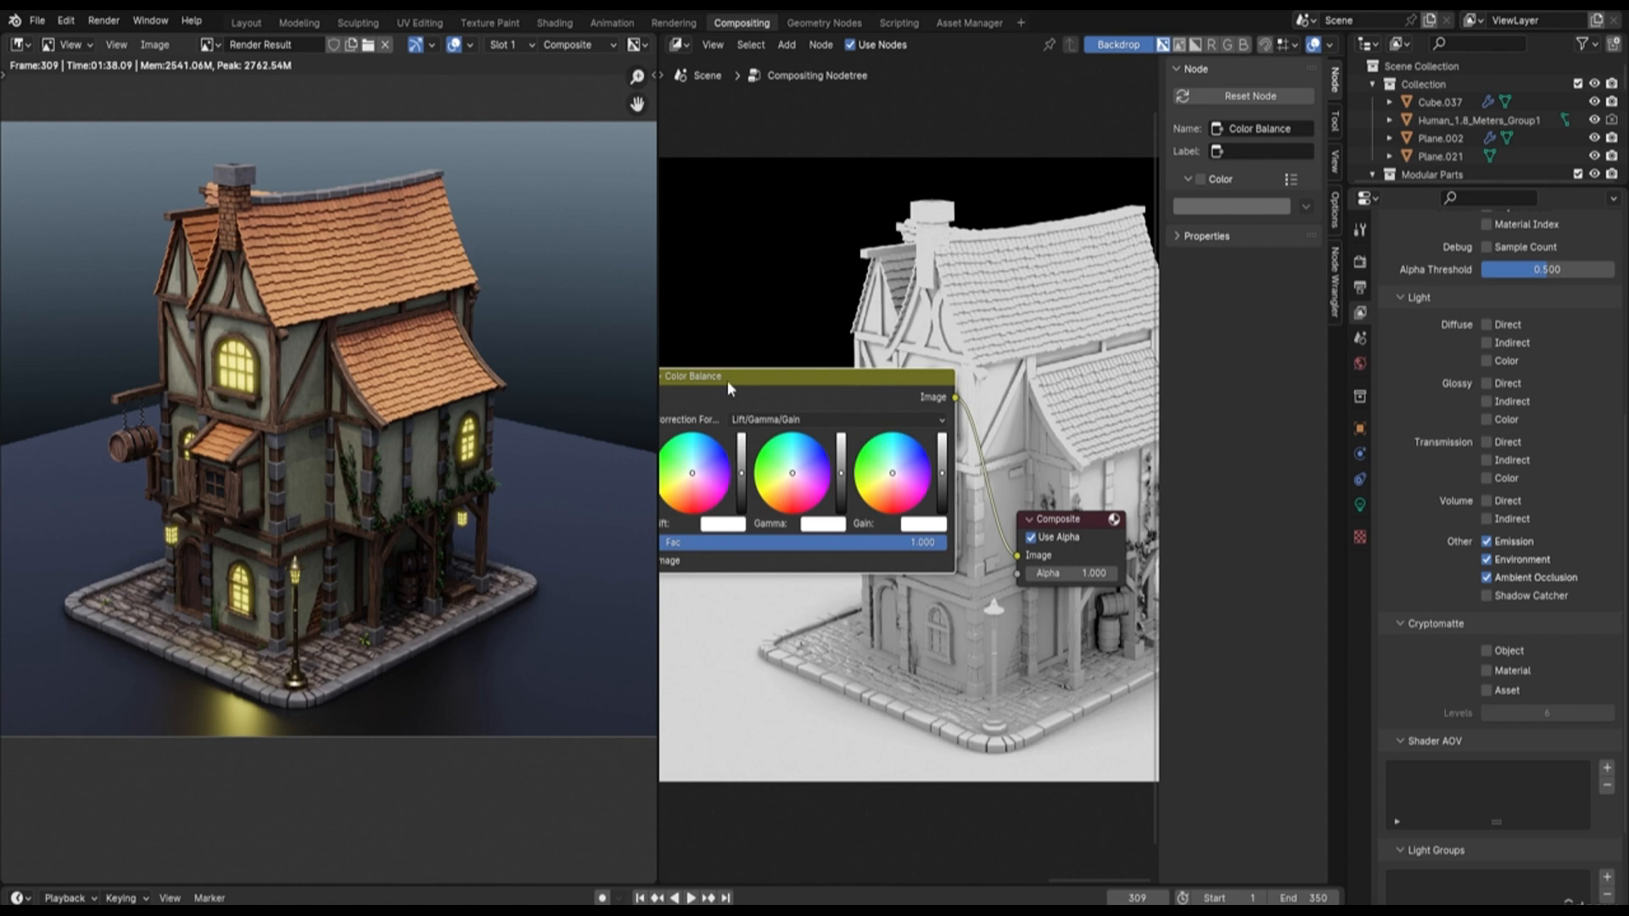
{"action": "middle_click_drag", "start_coordinate": [794, 294], "coordinate": [910, 260]}
{"action": "scroll", "coordinate": [883, 387], "scroll_direction": "up", "scroll_amount": 5}
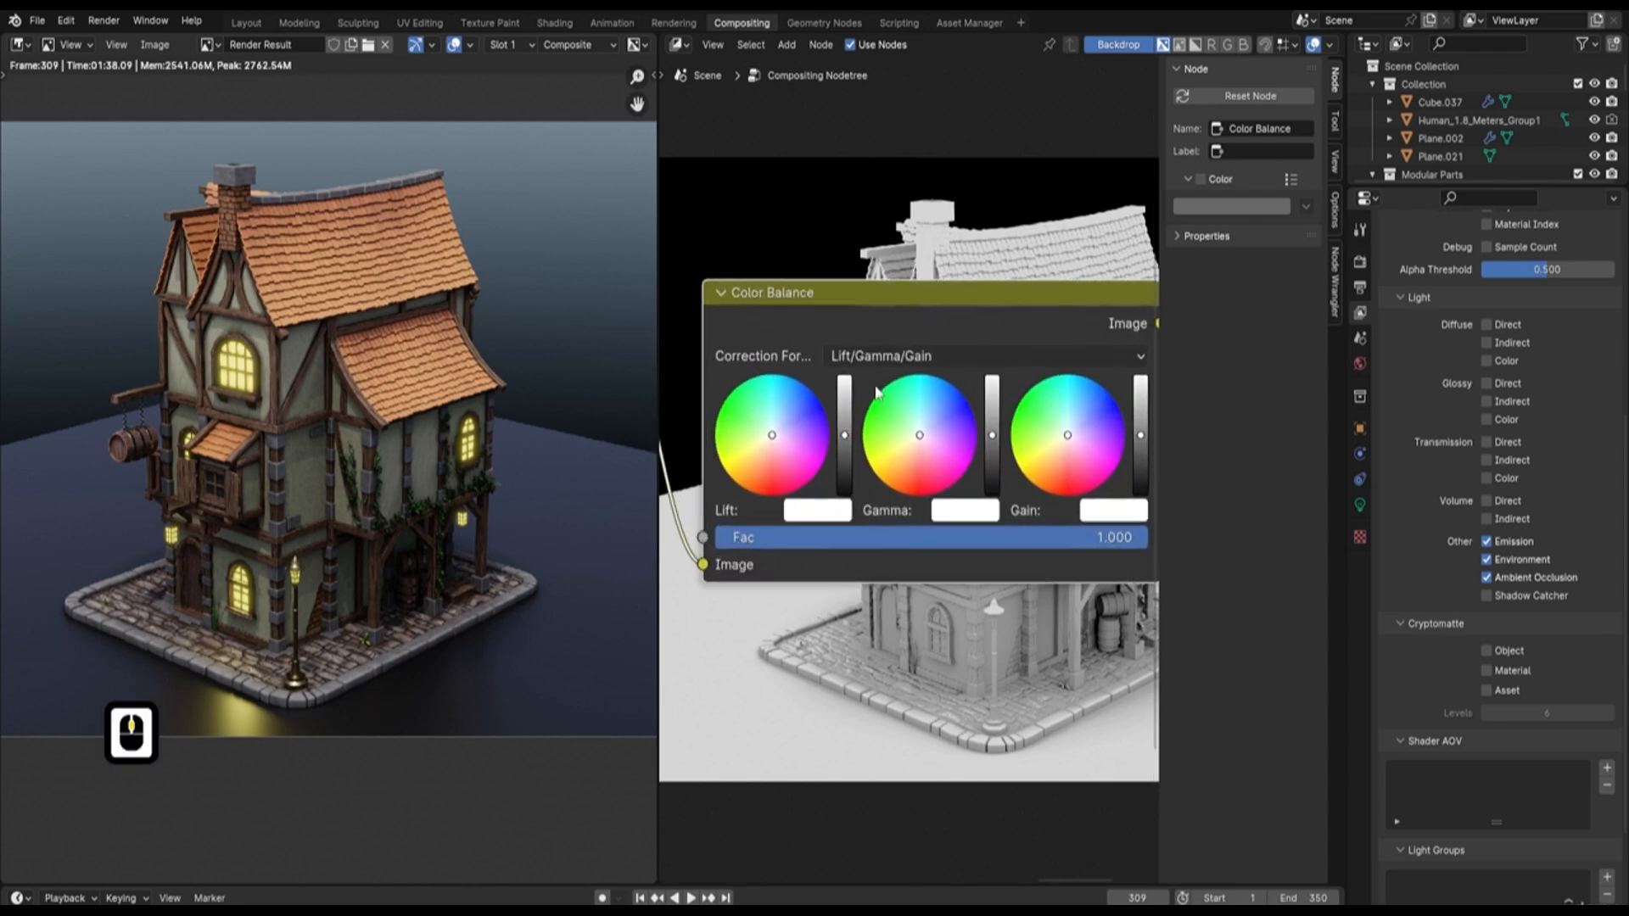
Tint the Lift color of the Color Balance node slightly toward warm orange for the shadows
{"action": "scroll", "coordinate": [818, 423], "scroll_direction": "up", "scroll_amount": 3}
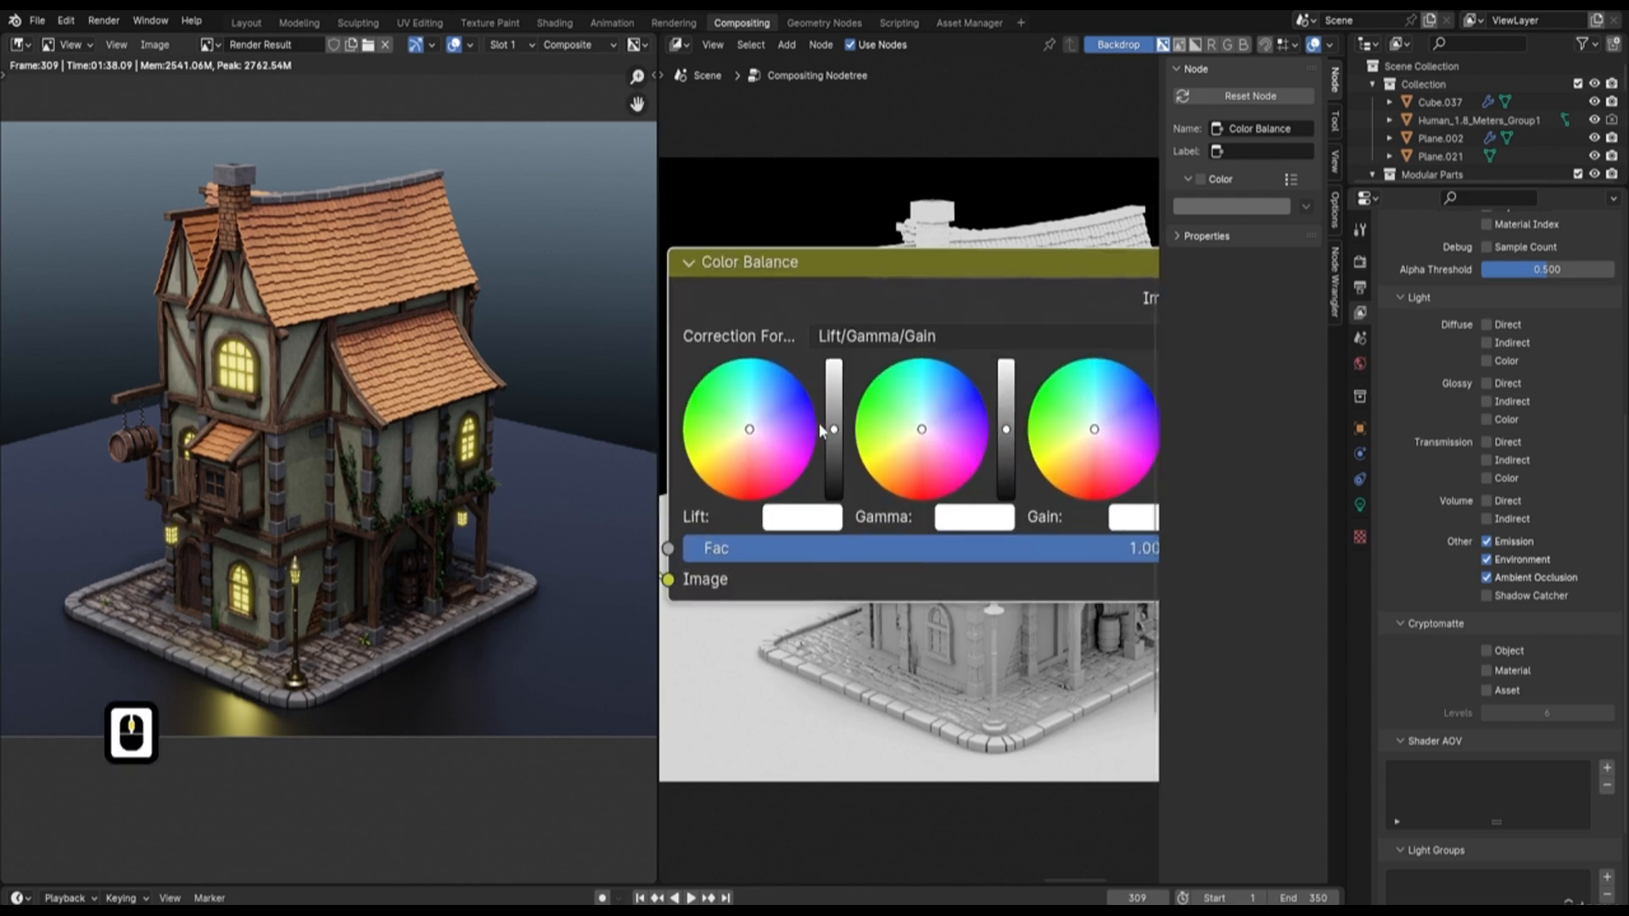
{"action": "middle_click_drag", "start_coordinate": [813, 440], "coordinate": [816, 442]}
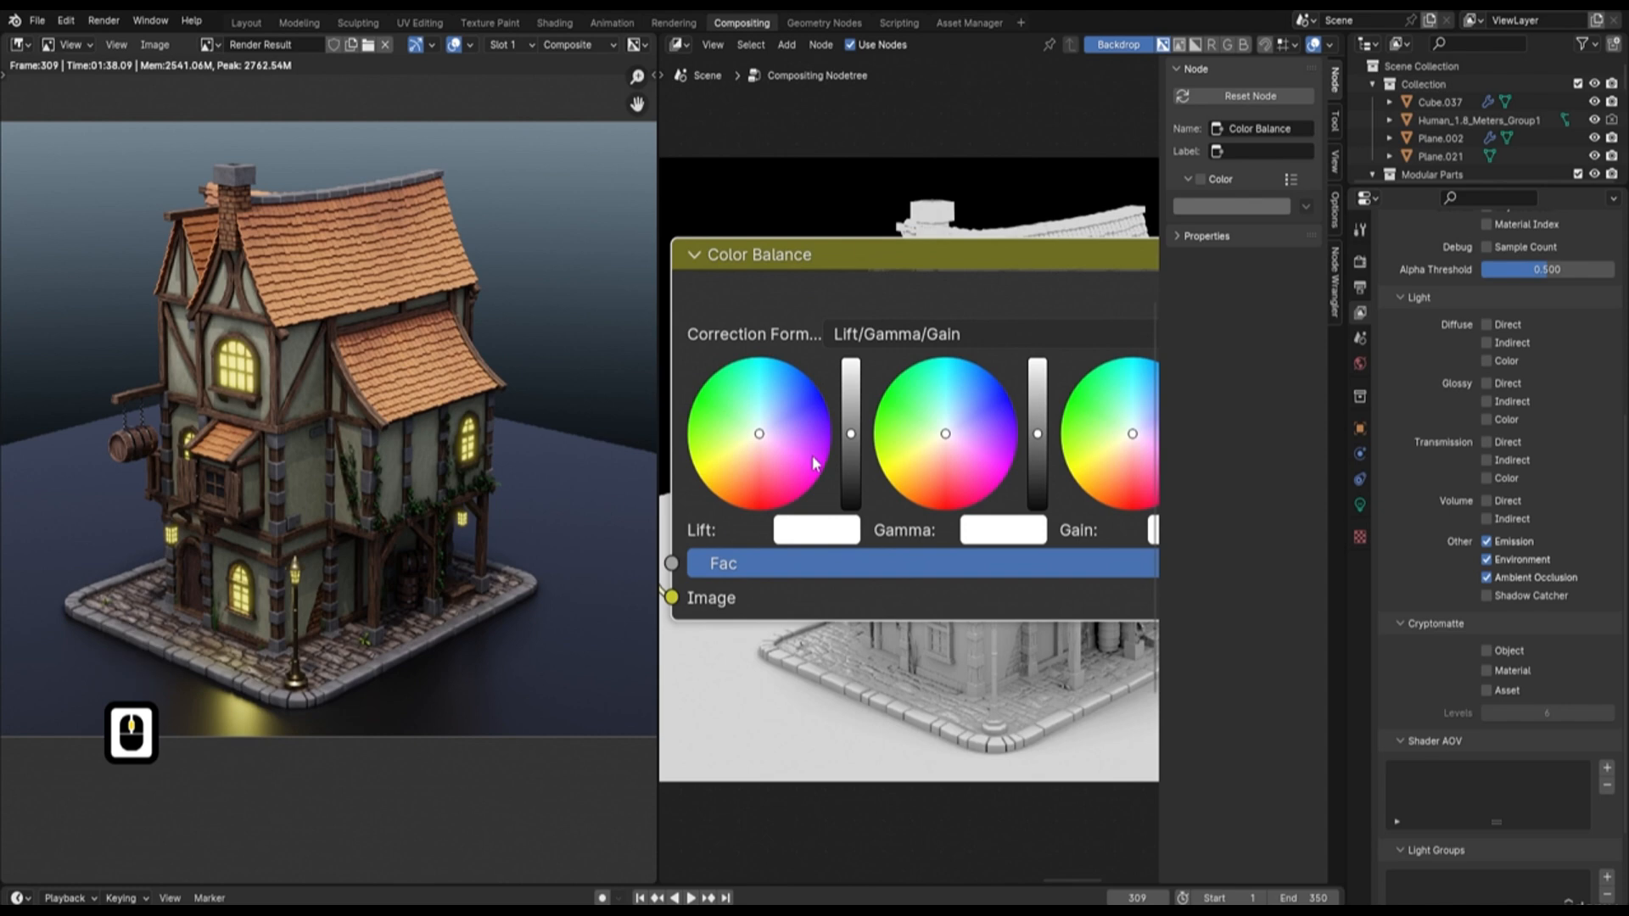
{"action": "scroll", "coordinate": [812, 462], "scroll_direction": "up", "scroll_amount": 3}
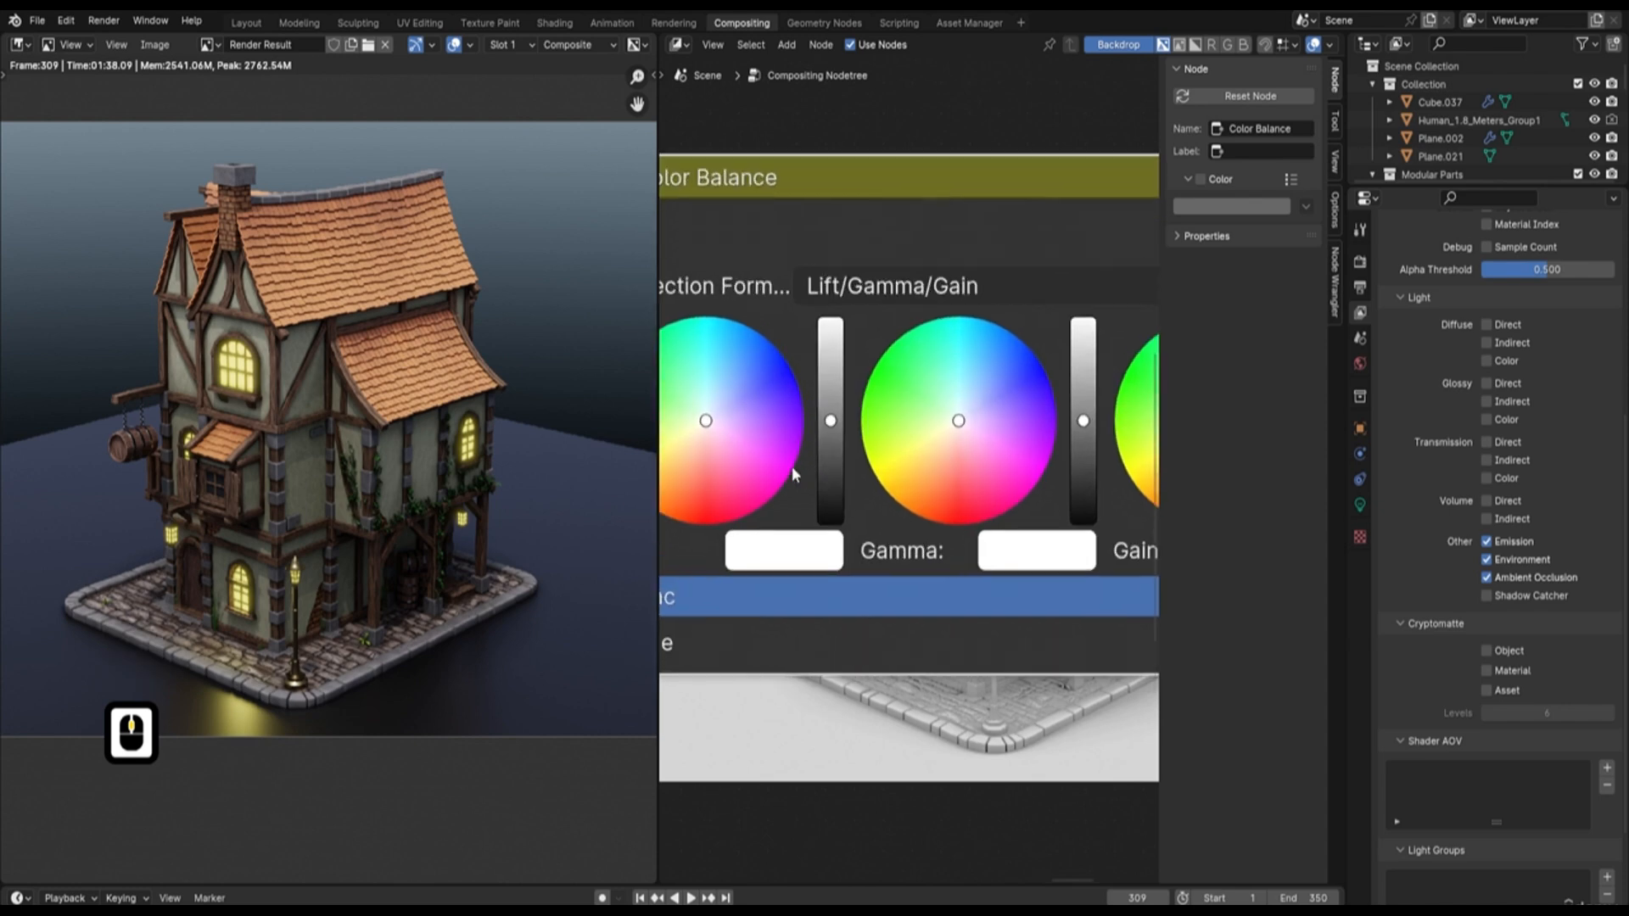
{"action": "middle_click_drag", "start_coordinate": [792, 466], "coordinate": [805, 470]}
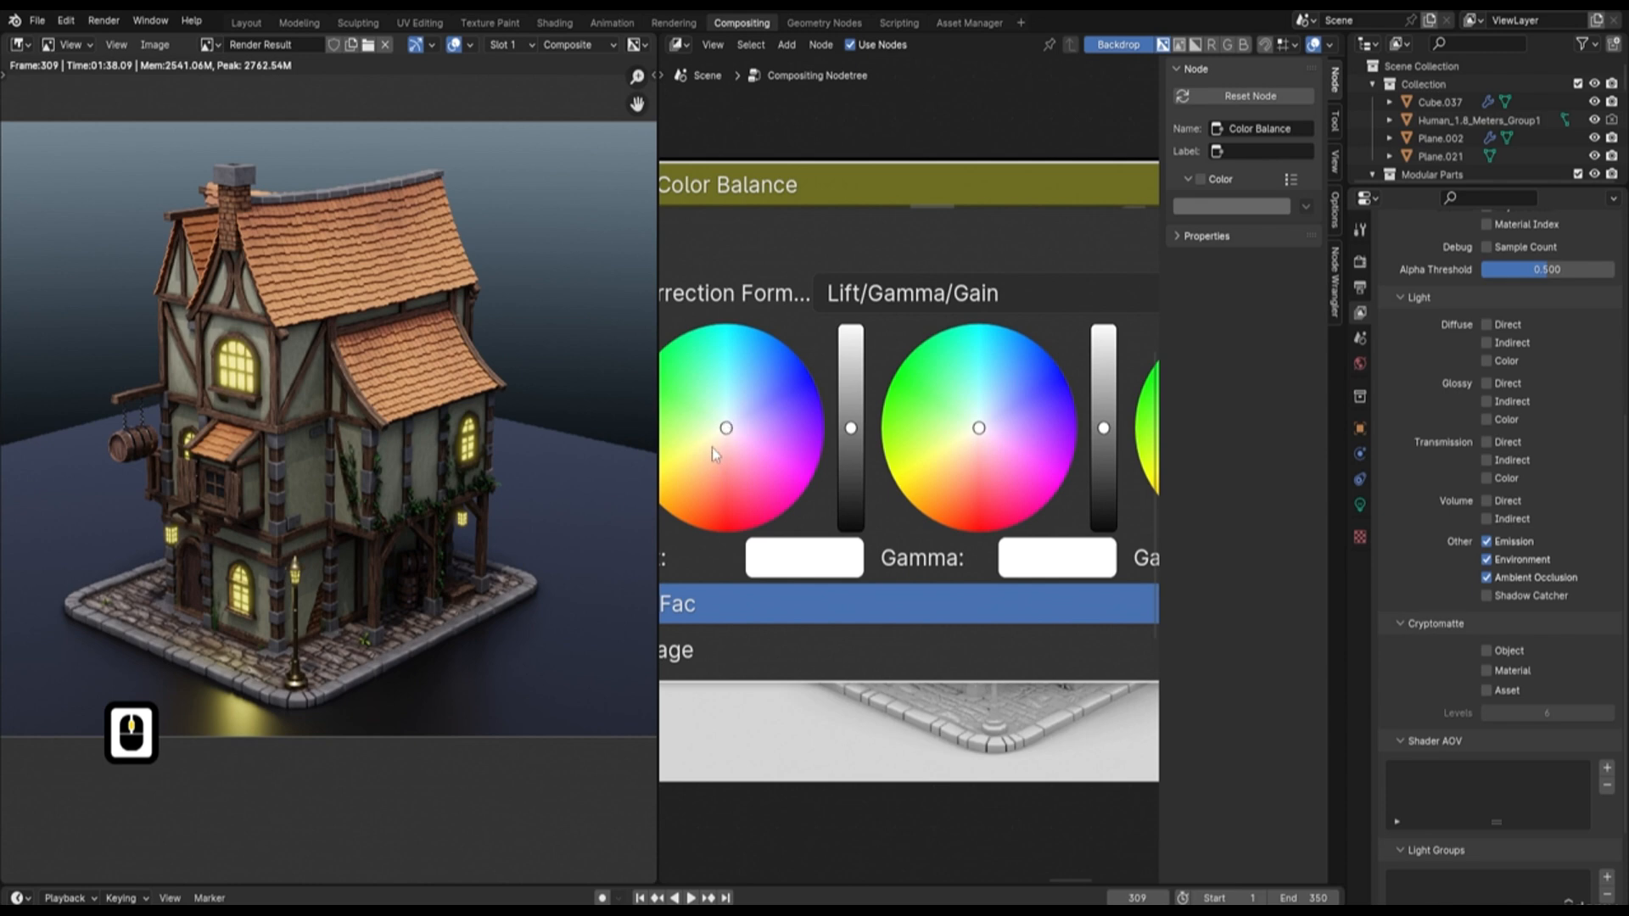
{"action": "left_click", "coordinate": [699, 510]}
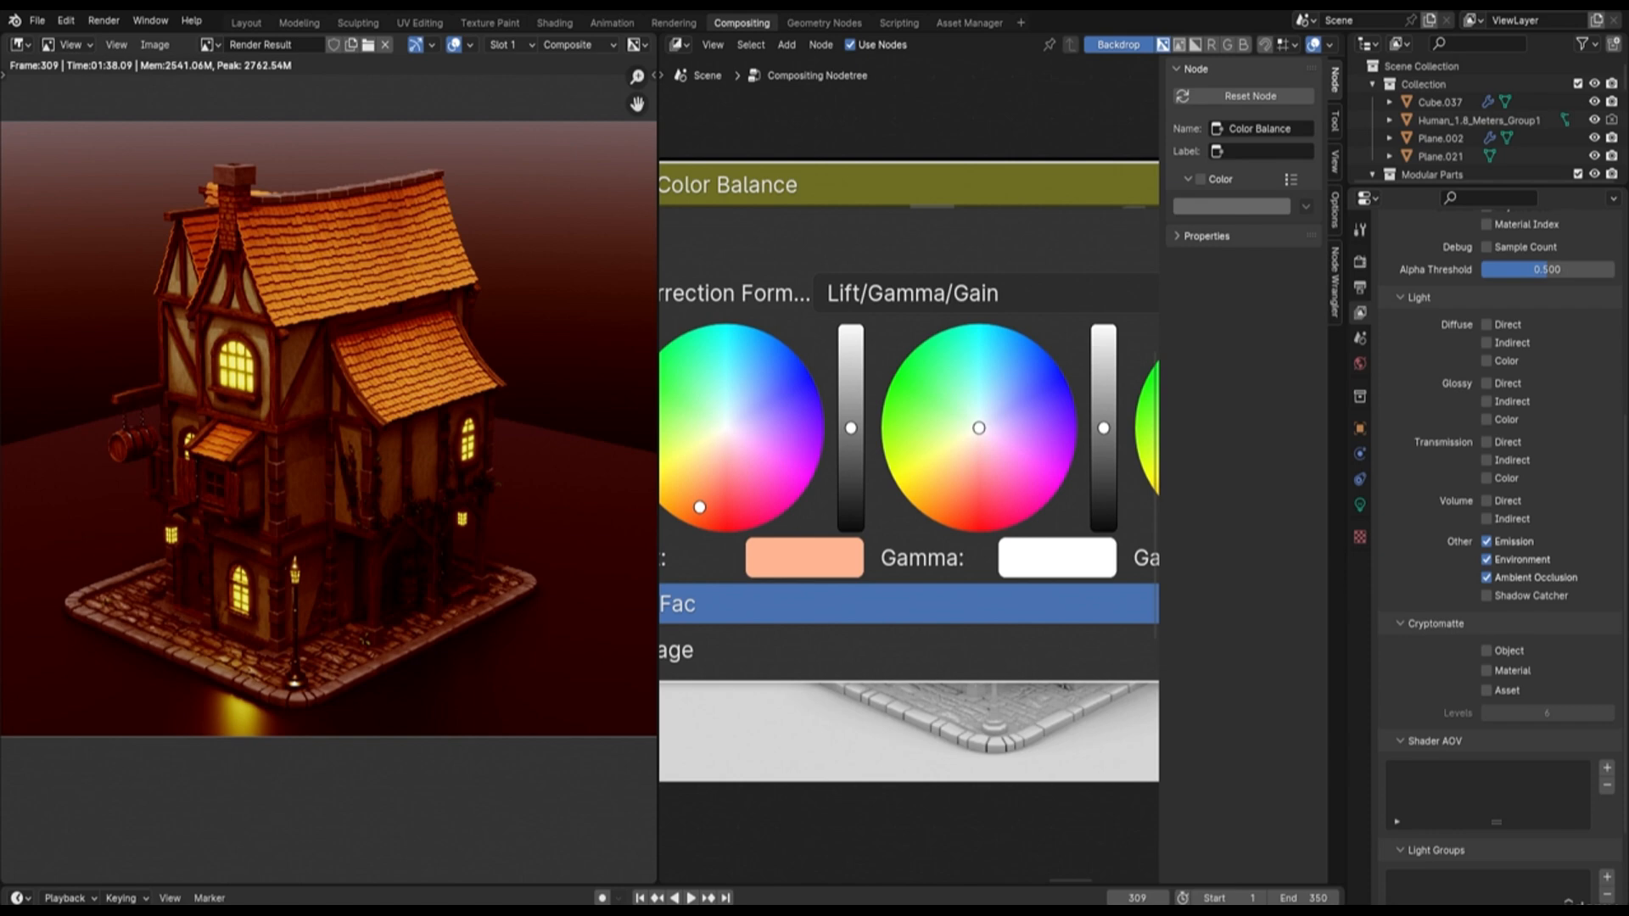
{"action": "left_click", "coordinate": [720, 443]}
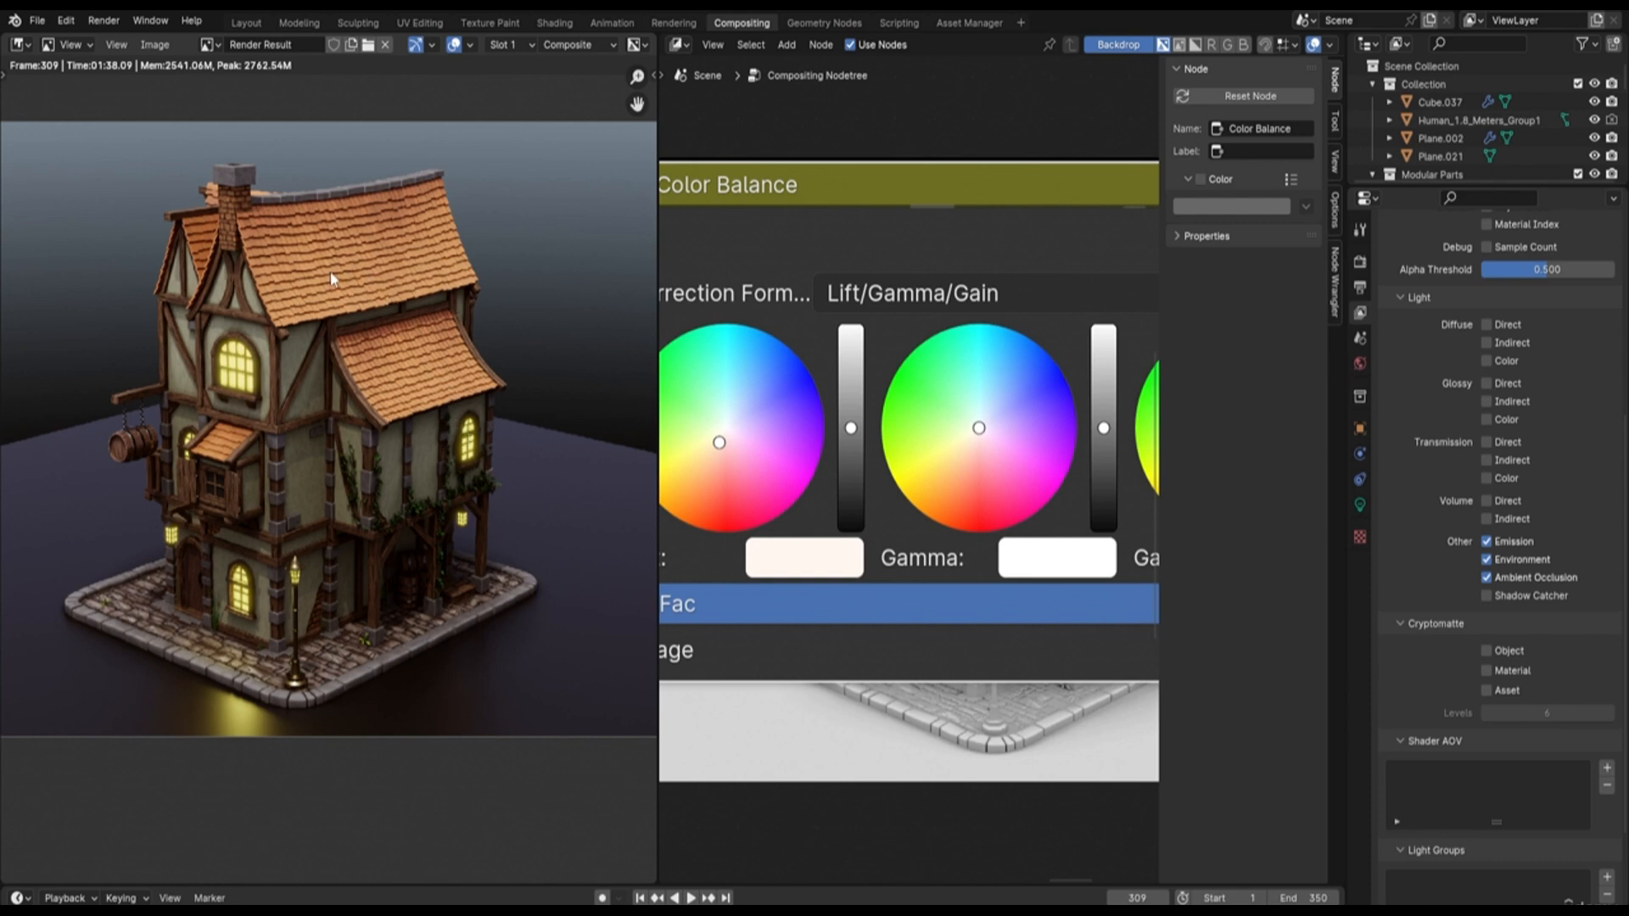
Tint the Color Balance node's Gamma slightly toward cyan and its Gain slightly toward warm orange
{"action": "left_click", "coordinate": [980, 406]}
{"action": "scroll", "coordinate": [984, 433], "scroll_direction": "down", "scroll_amount": 1}
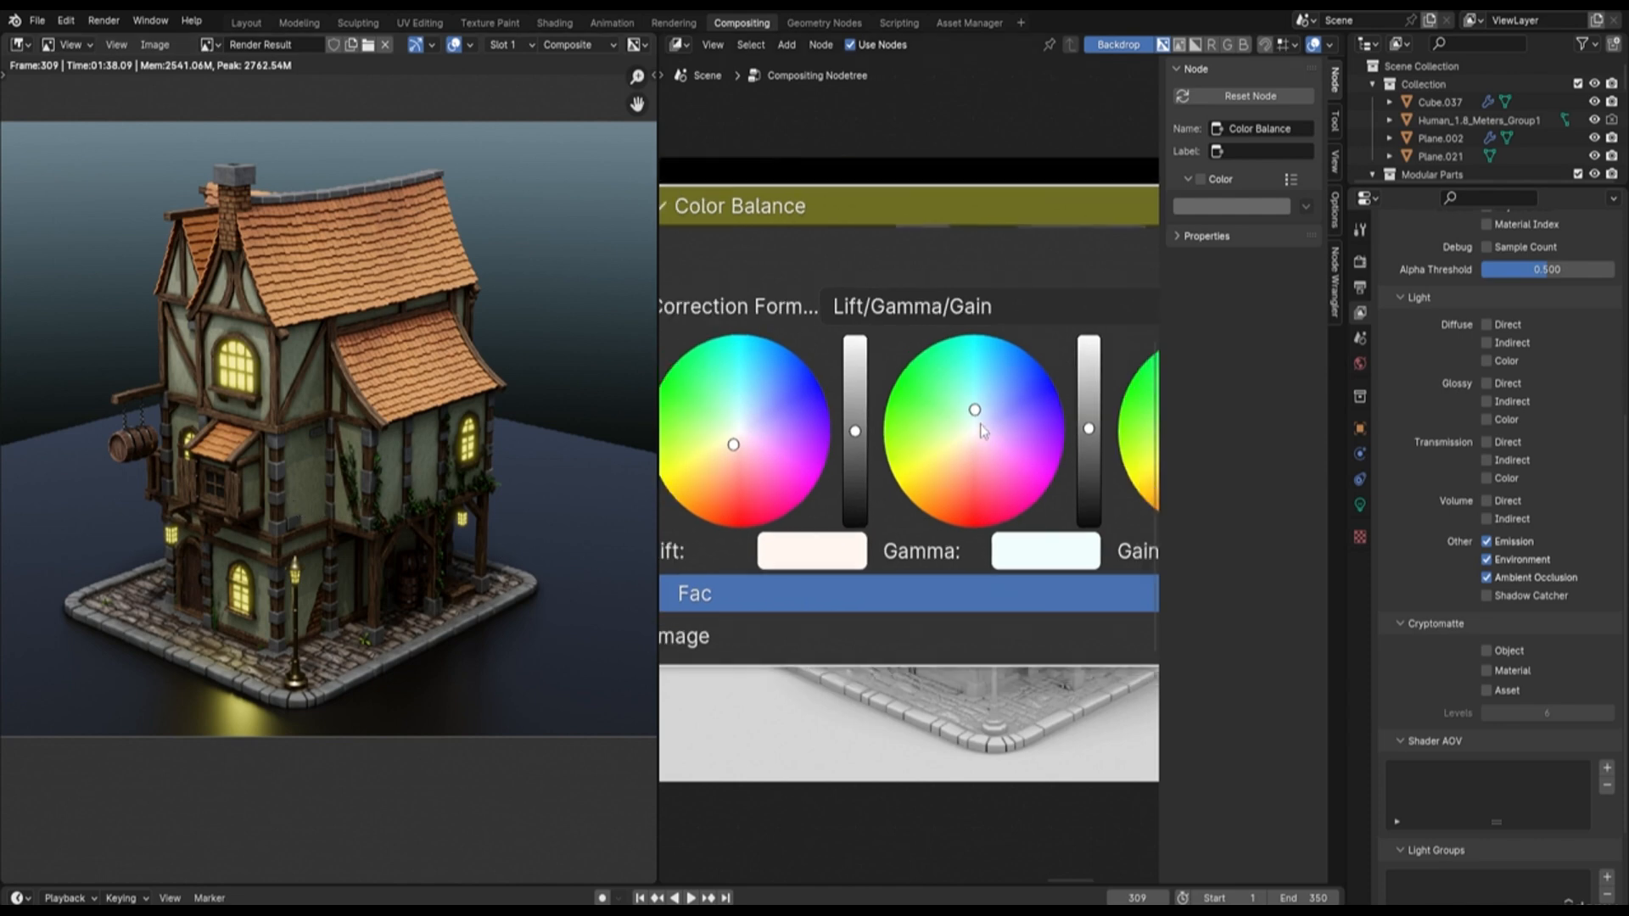
{"action": "middle_click_drag", "start_coordinate": [981, 382], "coordinate": [856, 366]}
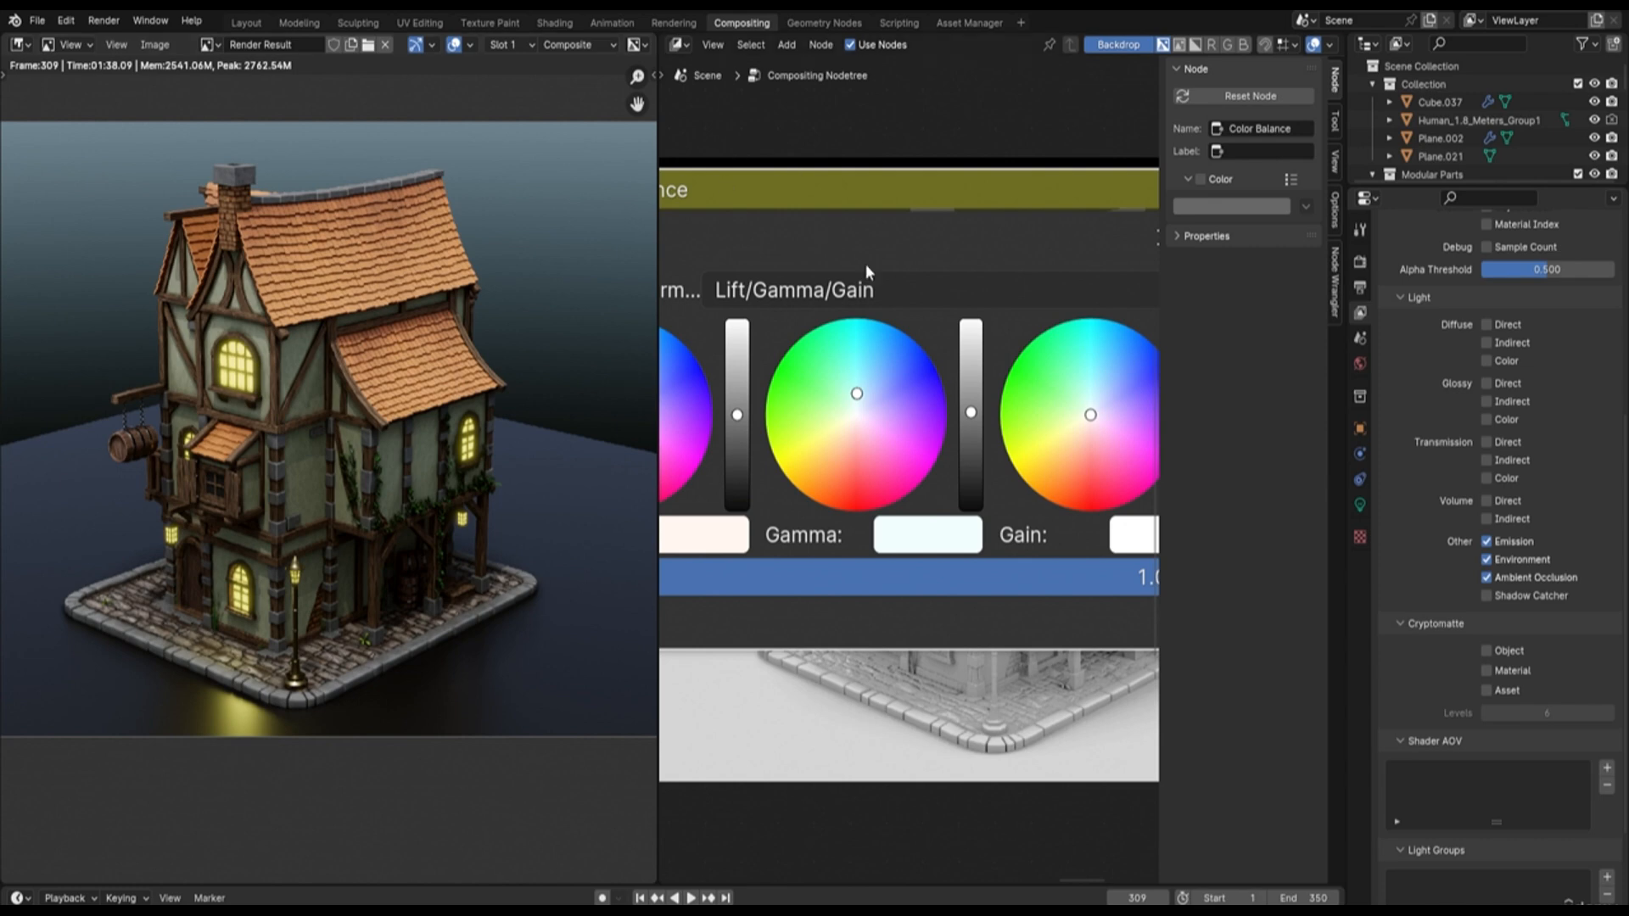
{"action": "left_click", "coordinate": [1066, 408]}
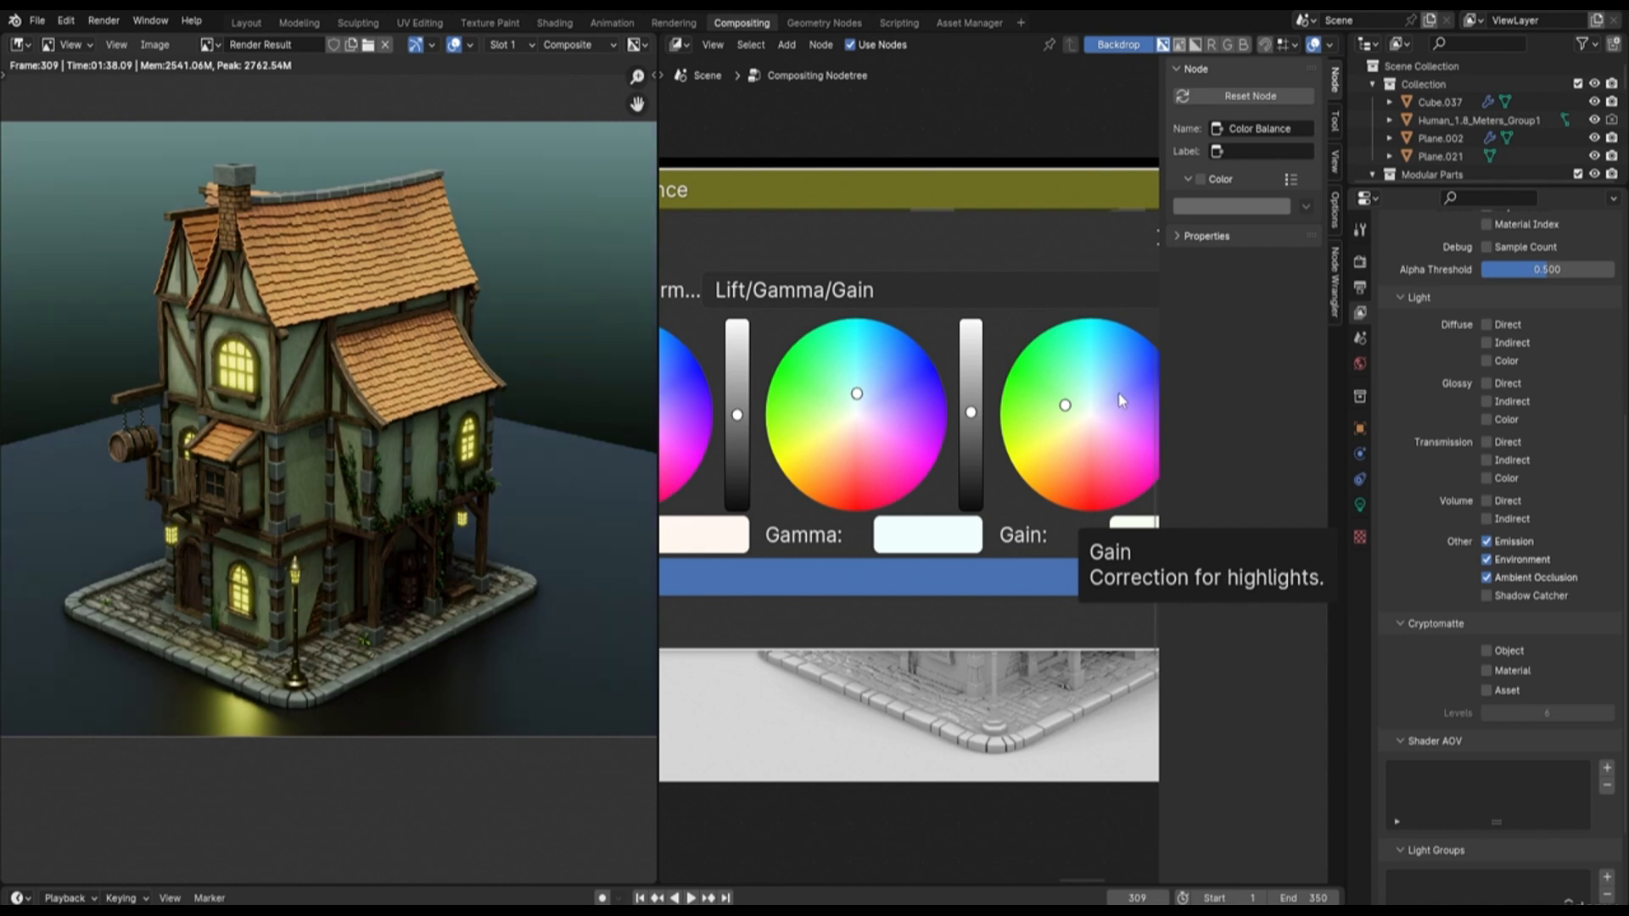
{"action": "left_click", "coordinate": [1085, 420]}
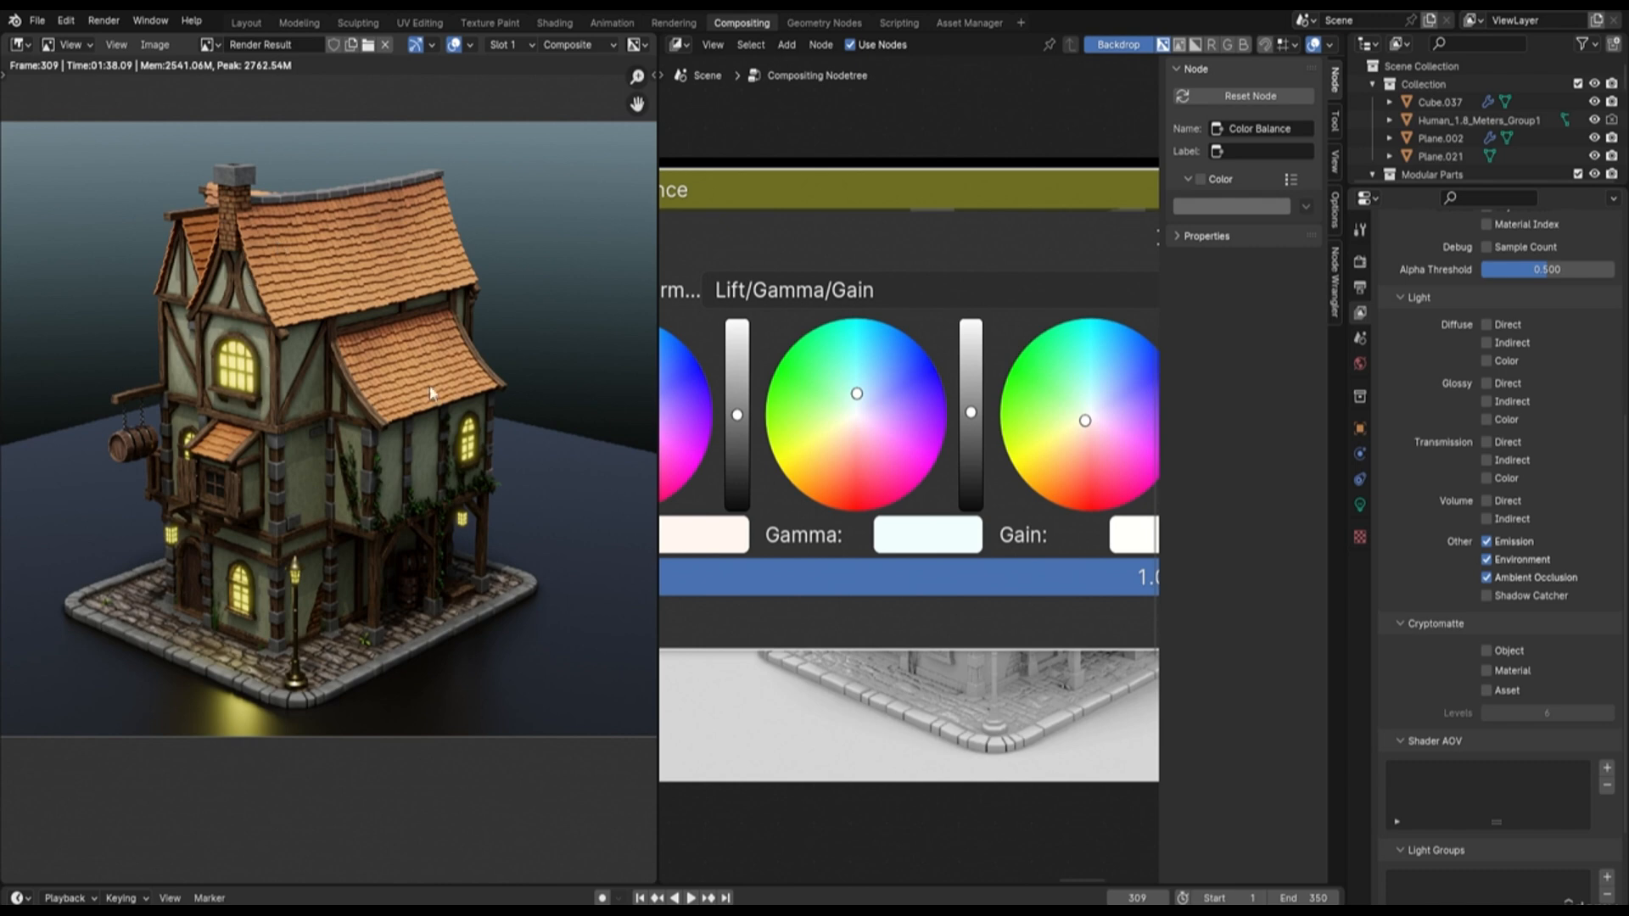
Fine-tune the Color Balance node's Gamma to a very pale cyan-blue tint
{"action": "left_click", "coordinate": [858, 376]}
{"action": "left_click", "coordinate": [863, 394]}
{"action": "scroll", "coordinate": [962, 414], "scroll_direction": "down", "scroll_amount": 5}
{"action": "scroll", "coordinate": [960, 400], "scroll_direction": "down", "scroll_amount": 5}
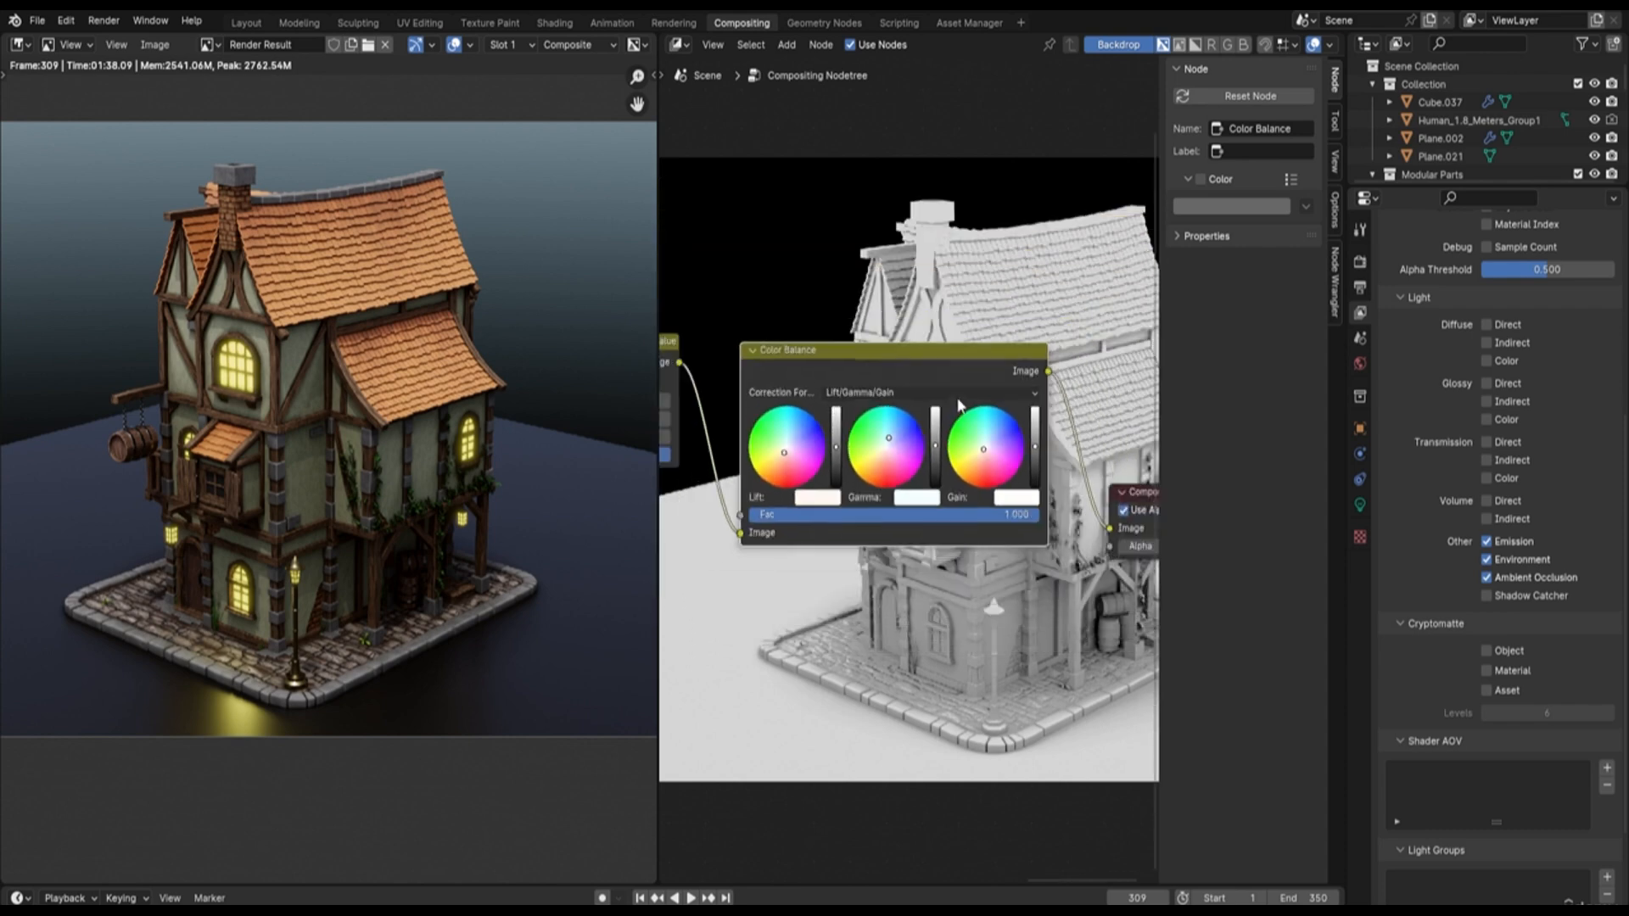
Move the Composite node further right, away from the Color Balance node, and inspect the graded house render
{"action": "middle_click_drag", "start_coordinate": [1093, 385], "coordinate": [840, 375]}
{"action": "left_click_drag", "start_coordinate": [792, 439], "coordinate": [1010, 496]}
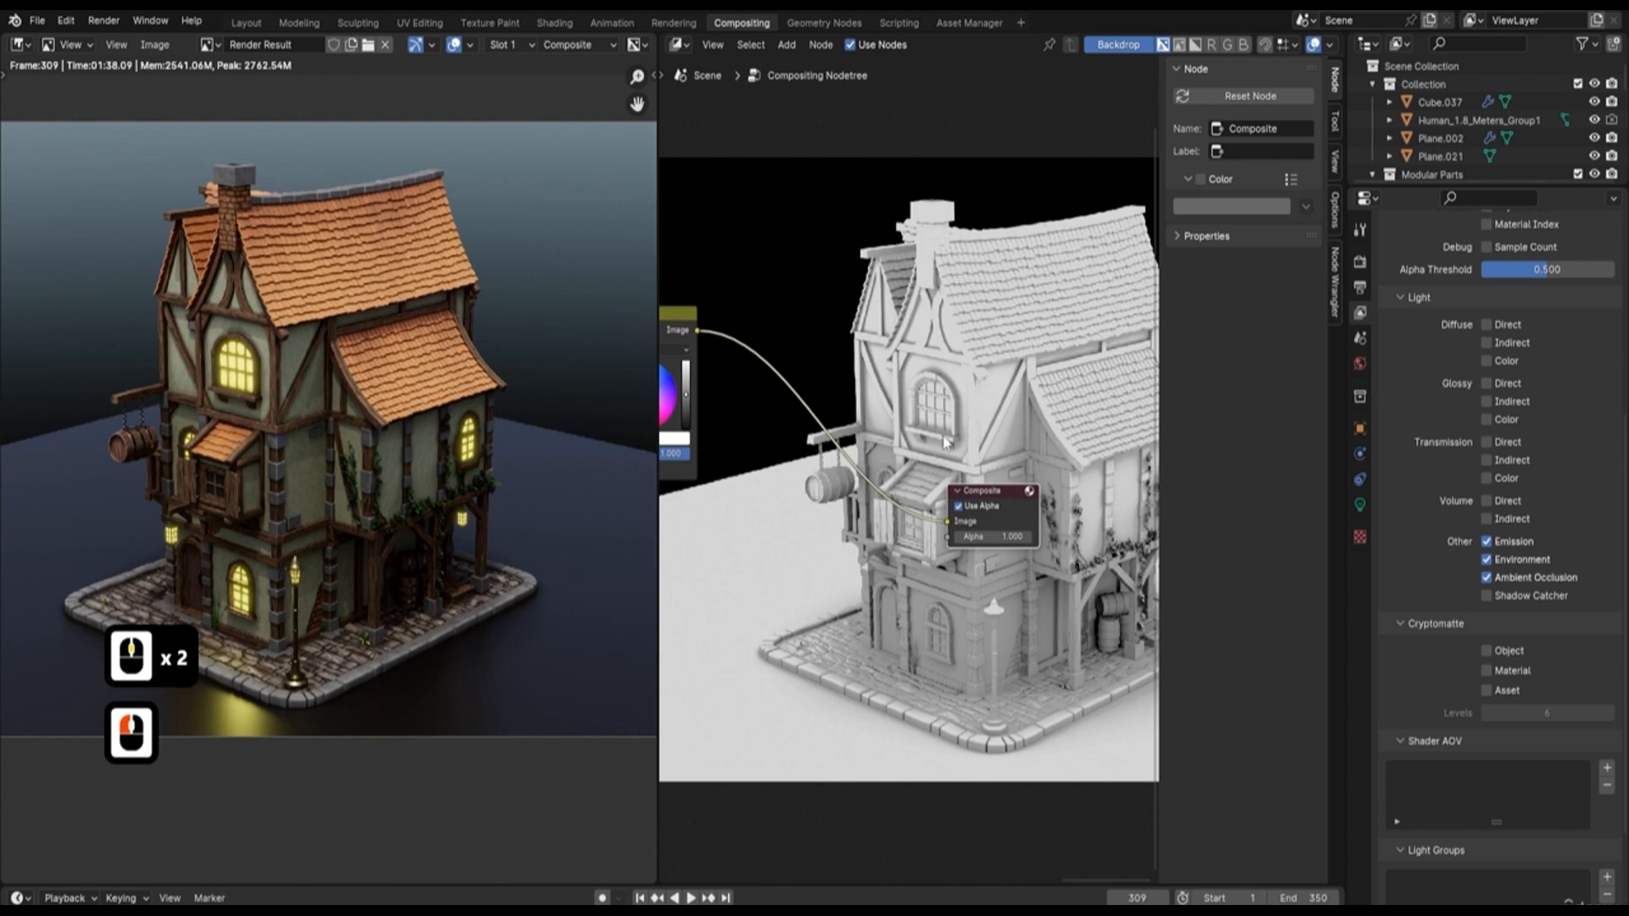
{"action": "scroll", "coordinate": [941, 437], "scroll_direction": "up", "scroll_amount": 2}
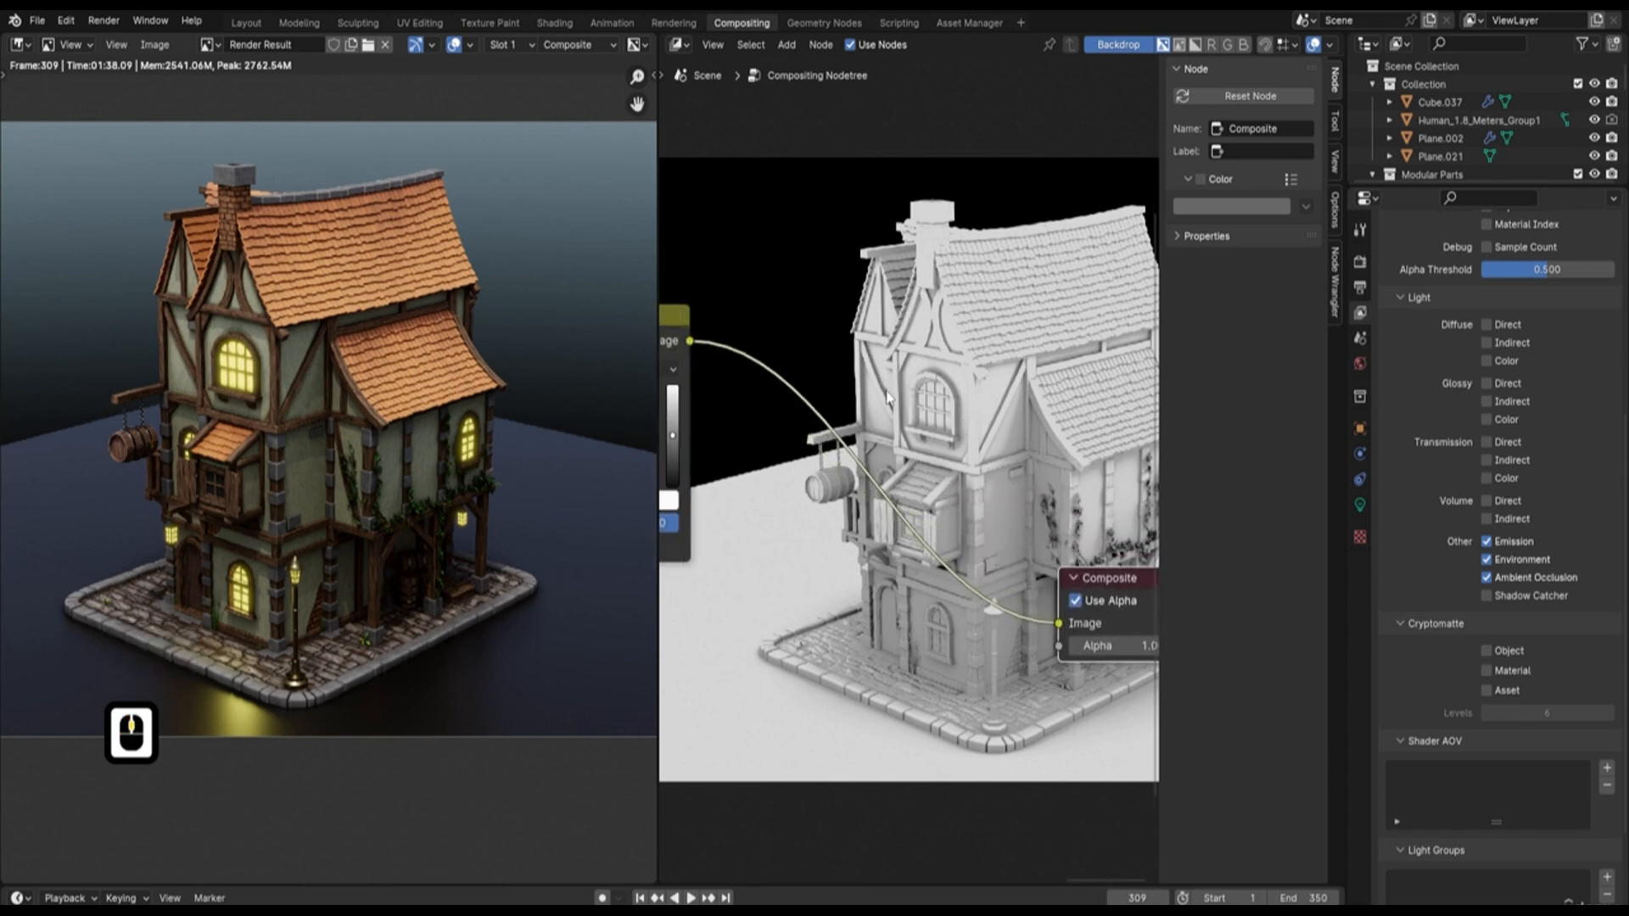
{"action": "scroll", "coordinate": [364, 440], "scroll_direction": "up", "scroll_amount": 6}
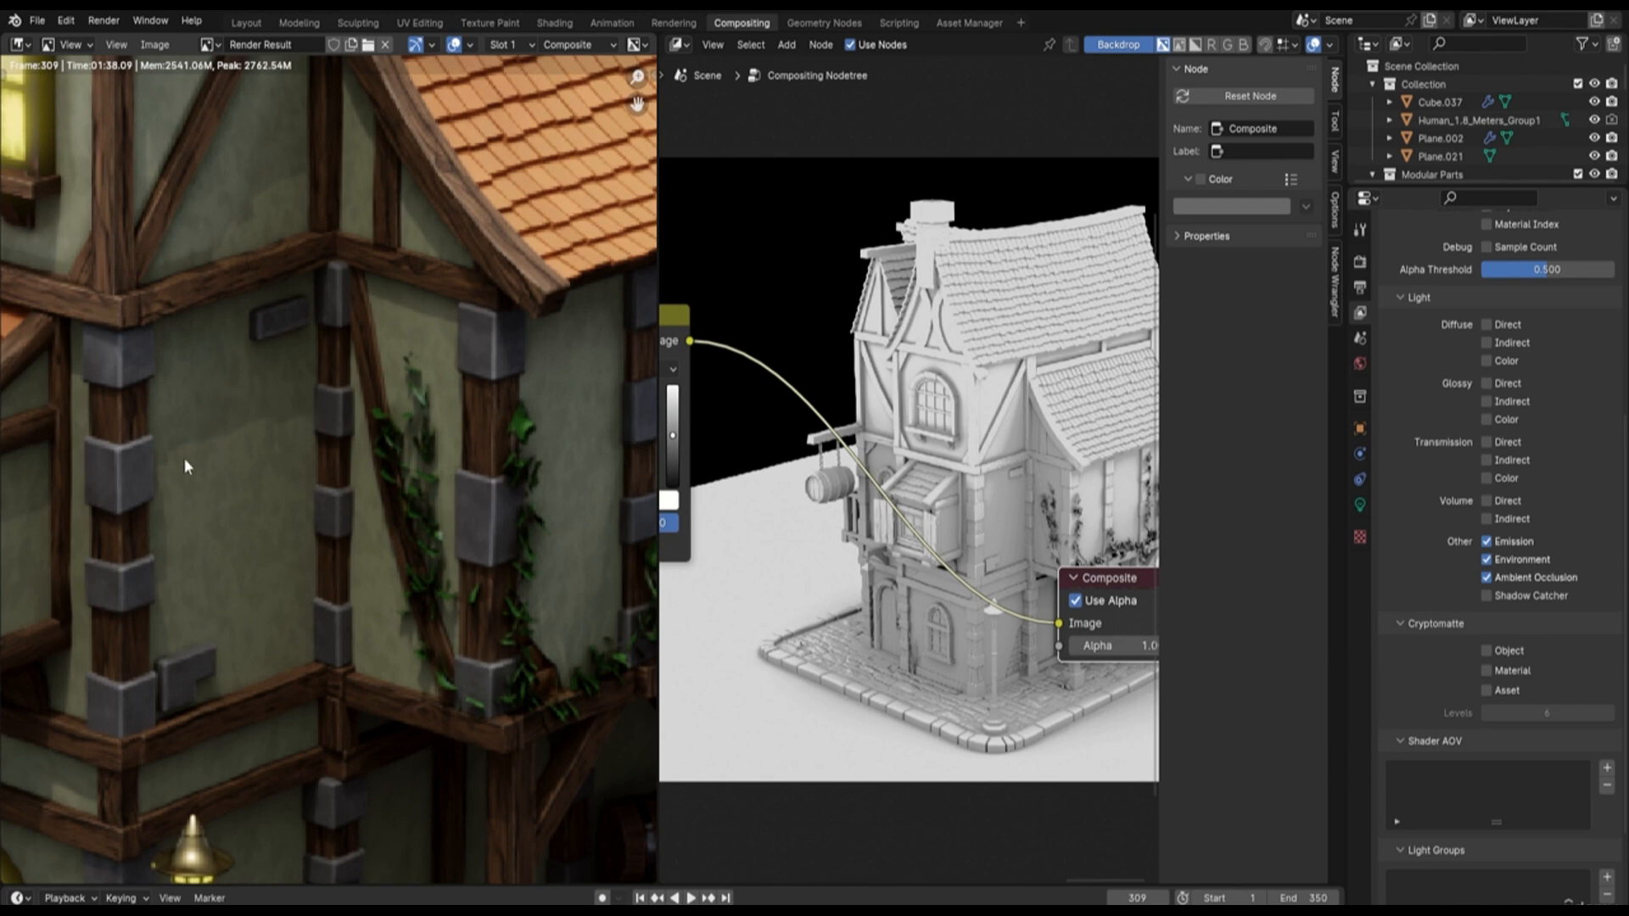
{"action": "scroll", "coordinate": [187, 467], "scroll_direction": "down", "scroll_amount": 4}
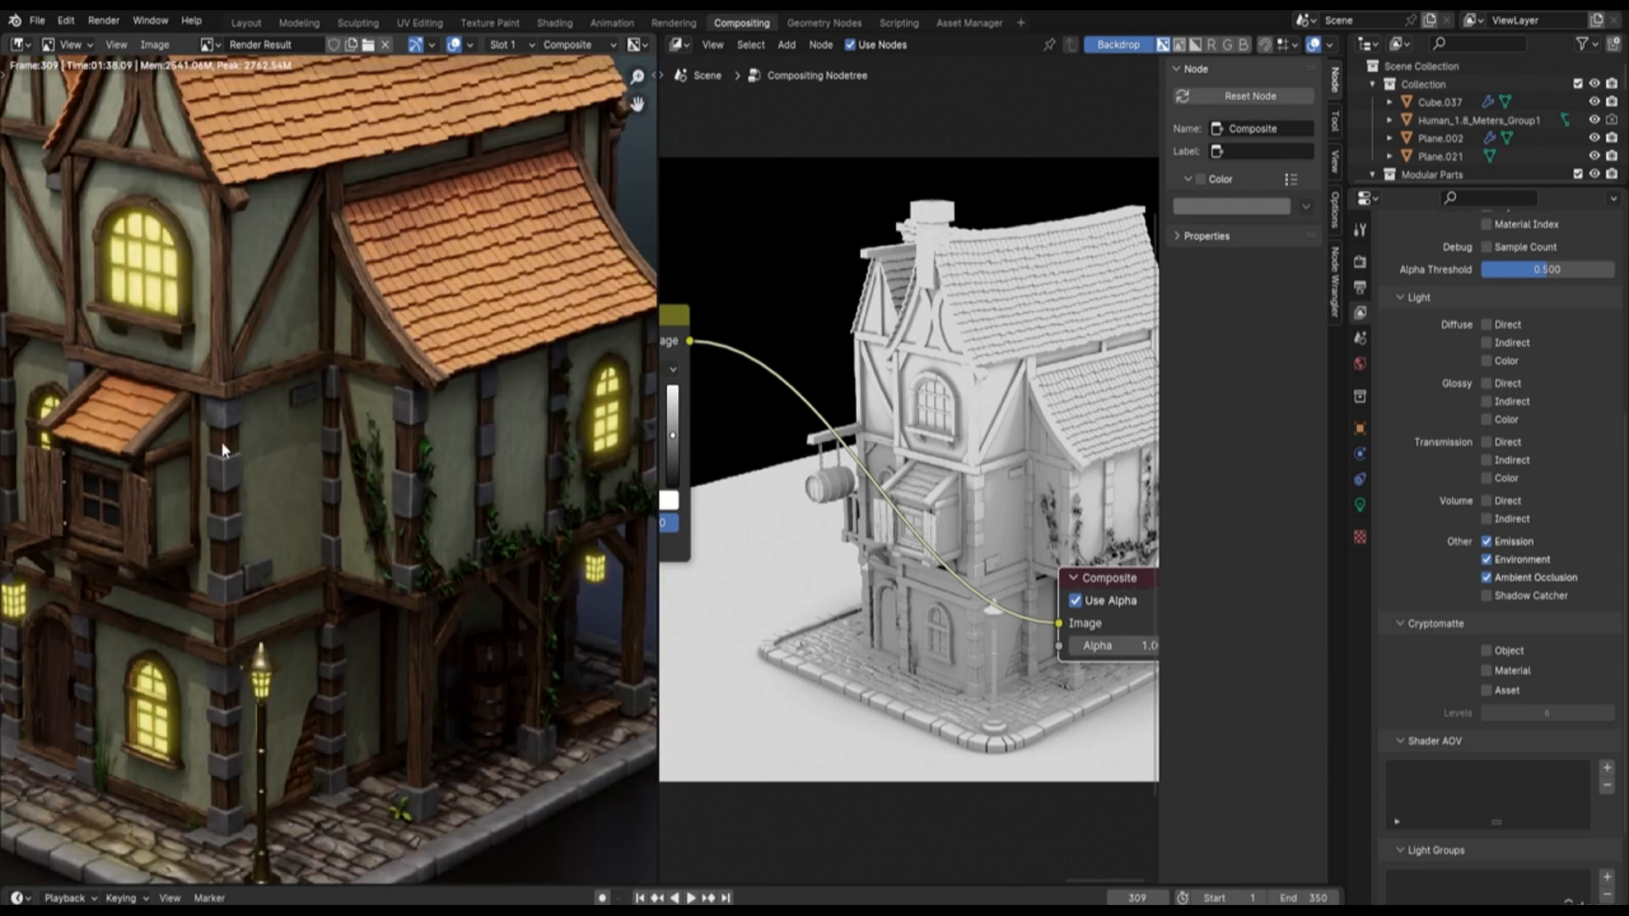